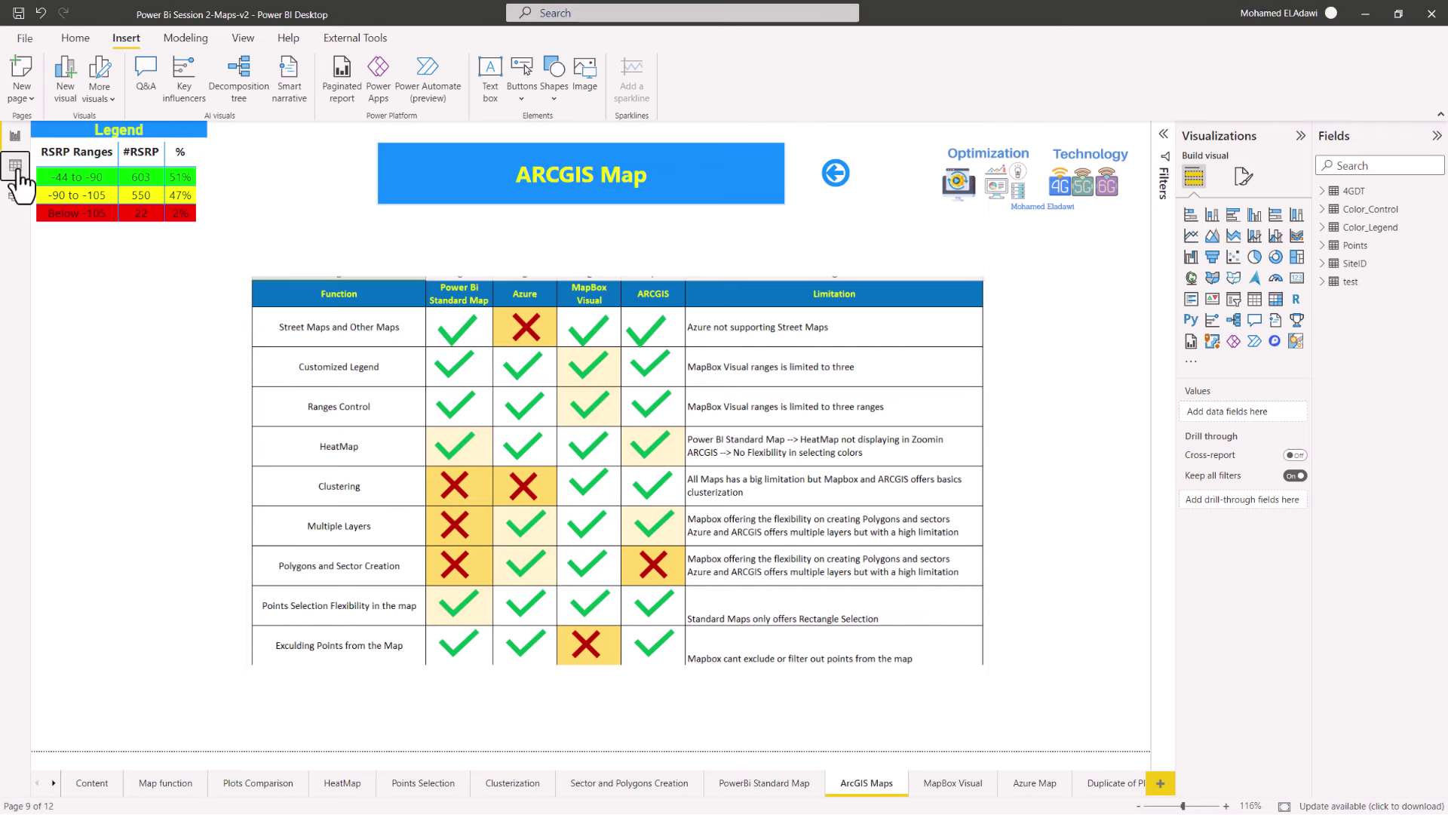
# Review the columns of the 4GDT table and the Points table in the data view.
pyautogui.click(15, 165)
pyautogui.click(1322, 245)
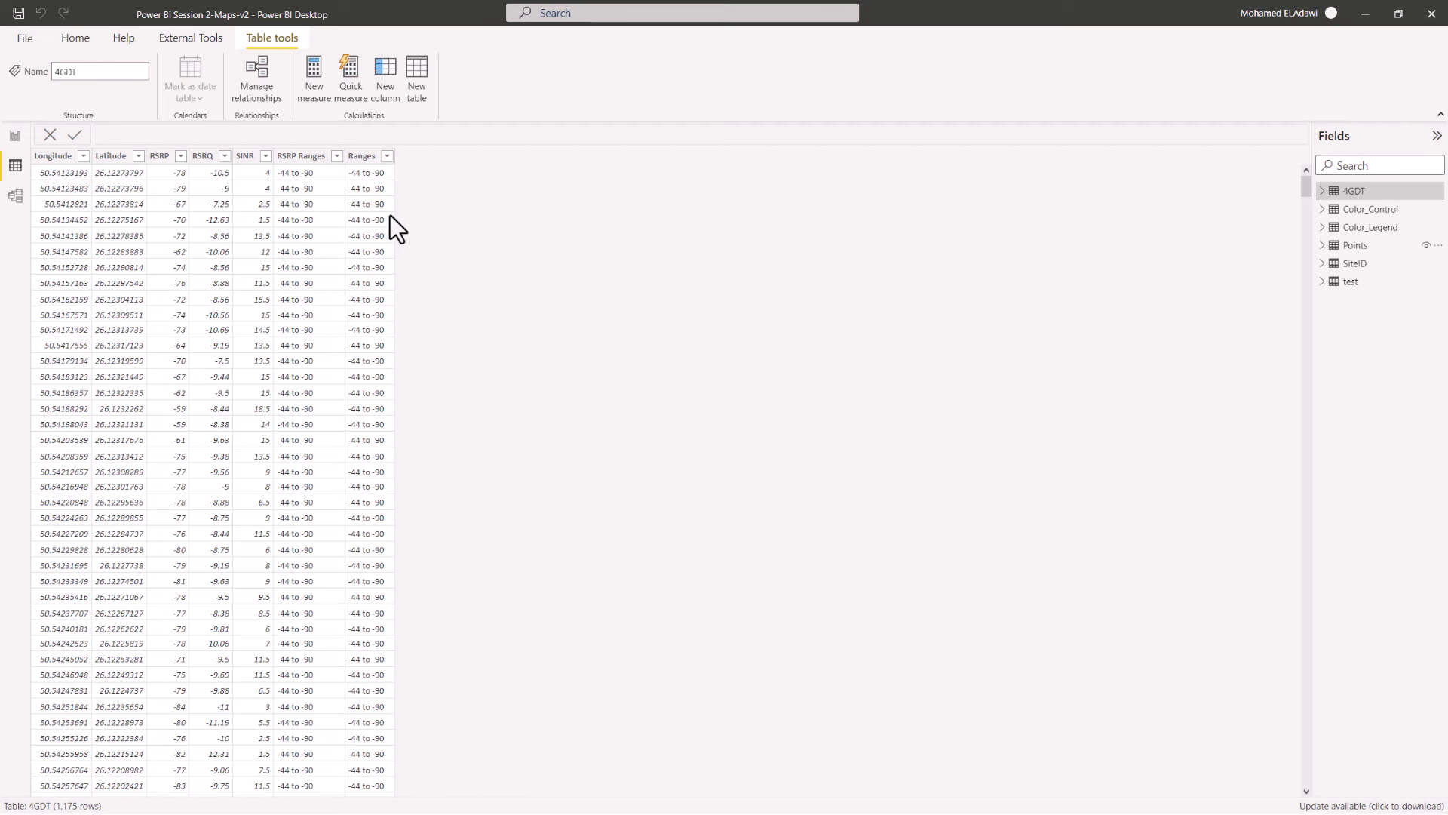
pyautogui.click(1355, 246)
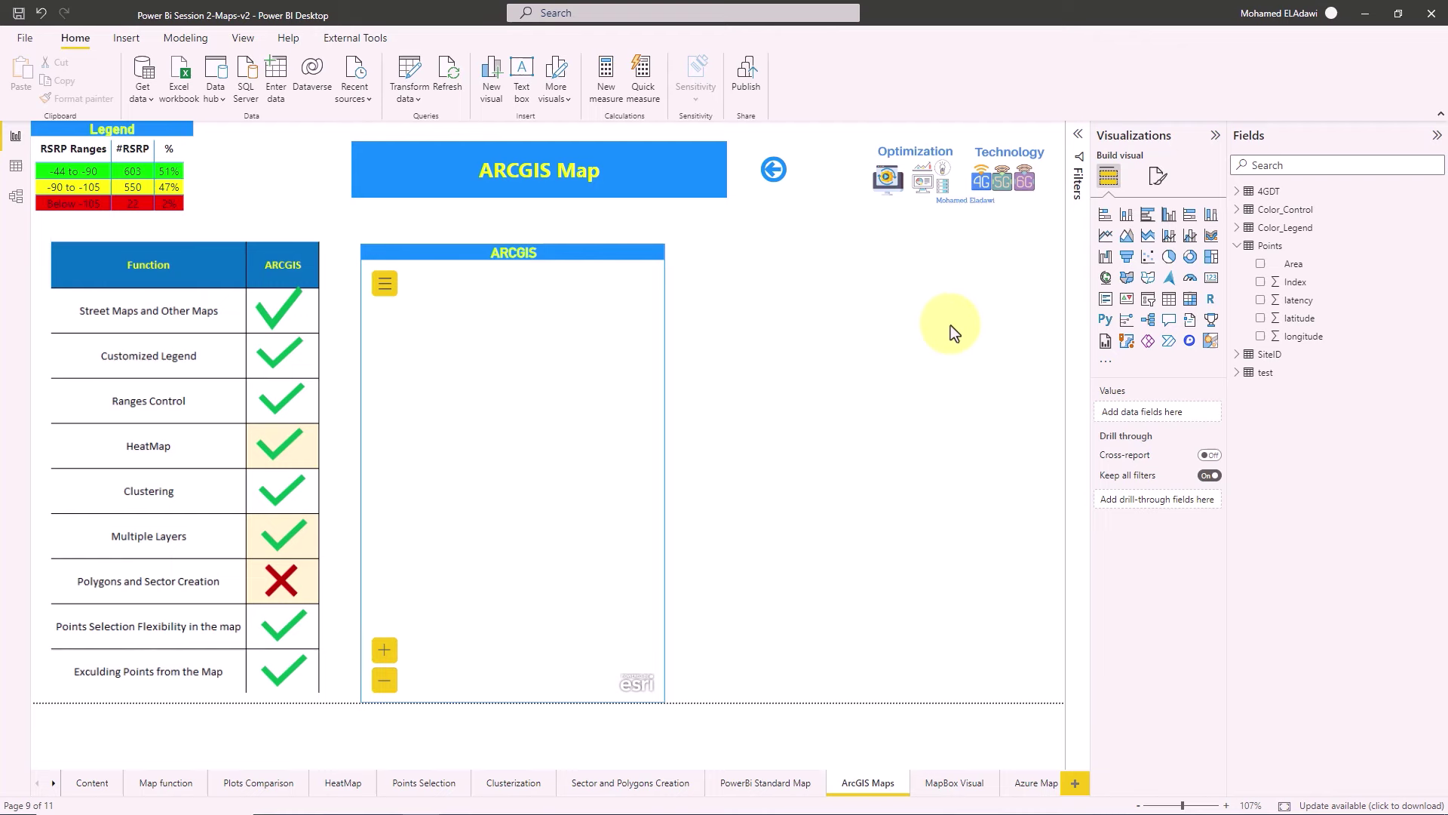
# Add a new ArcGIS map visual beside the existing ARCGIS map and widen it to fill the free space.
pyautogui.click(1127, 343)
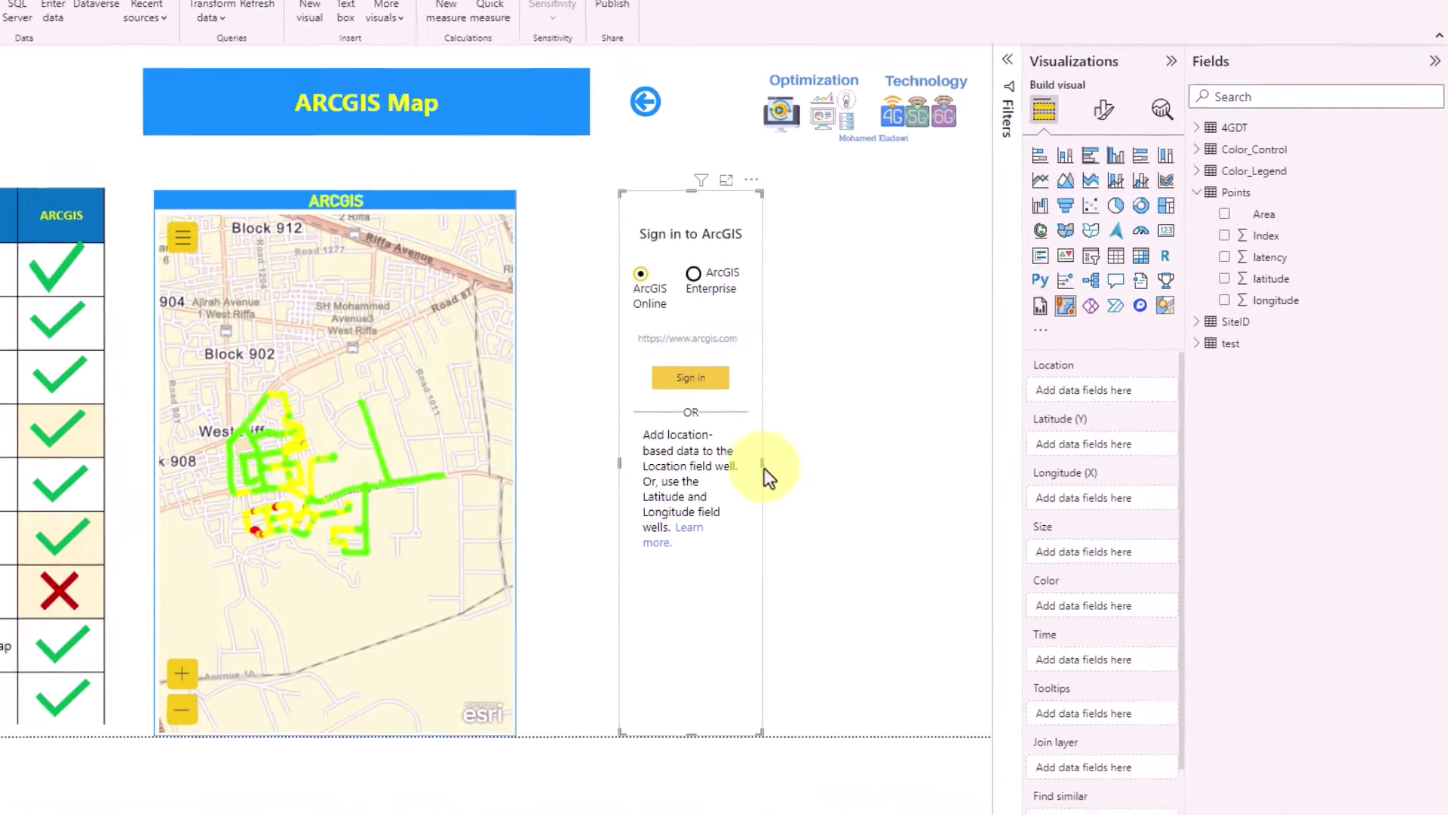
pyautogui.moveTo(771, 463); pyautogui.dragTo(997, 462)
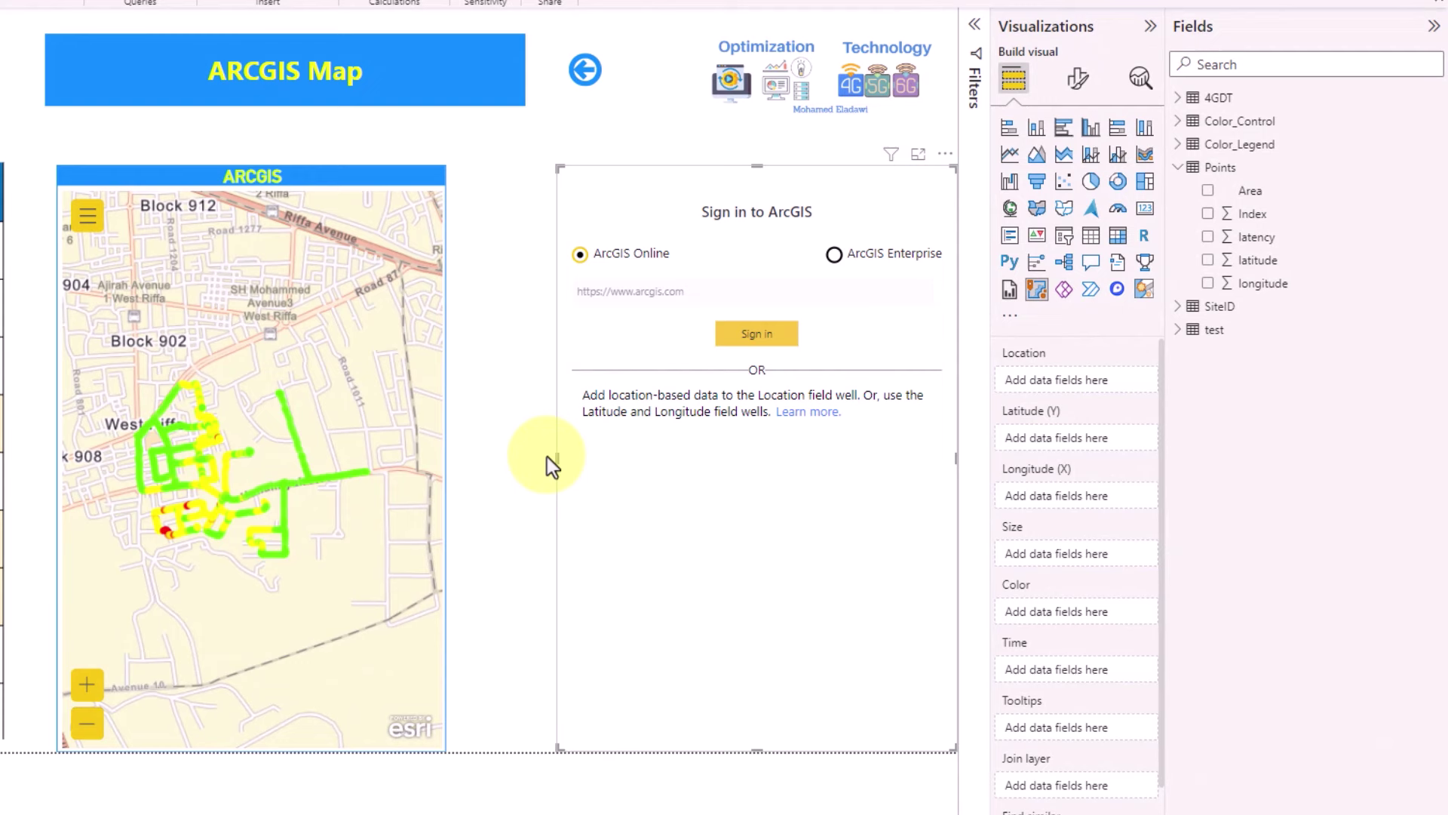
pyautogui.moveTo(560, 459); pyautogui.dragTo(495, 456)
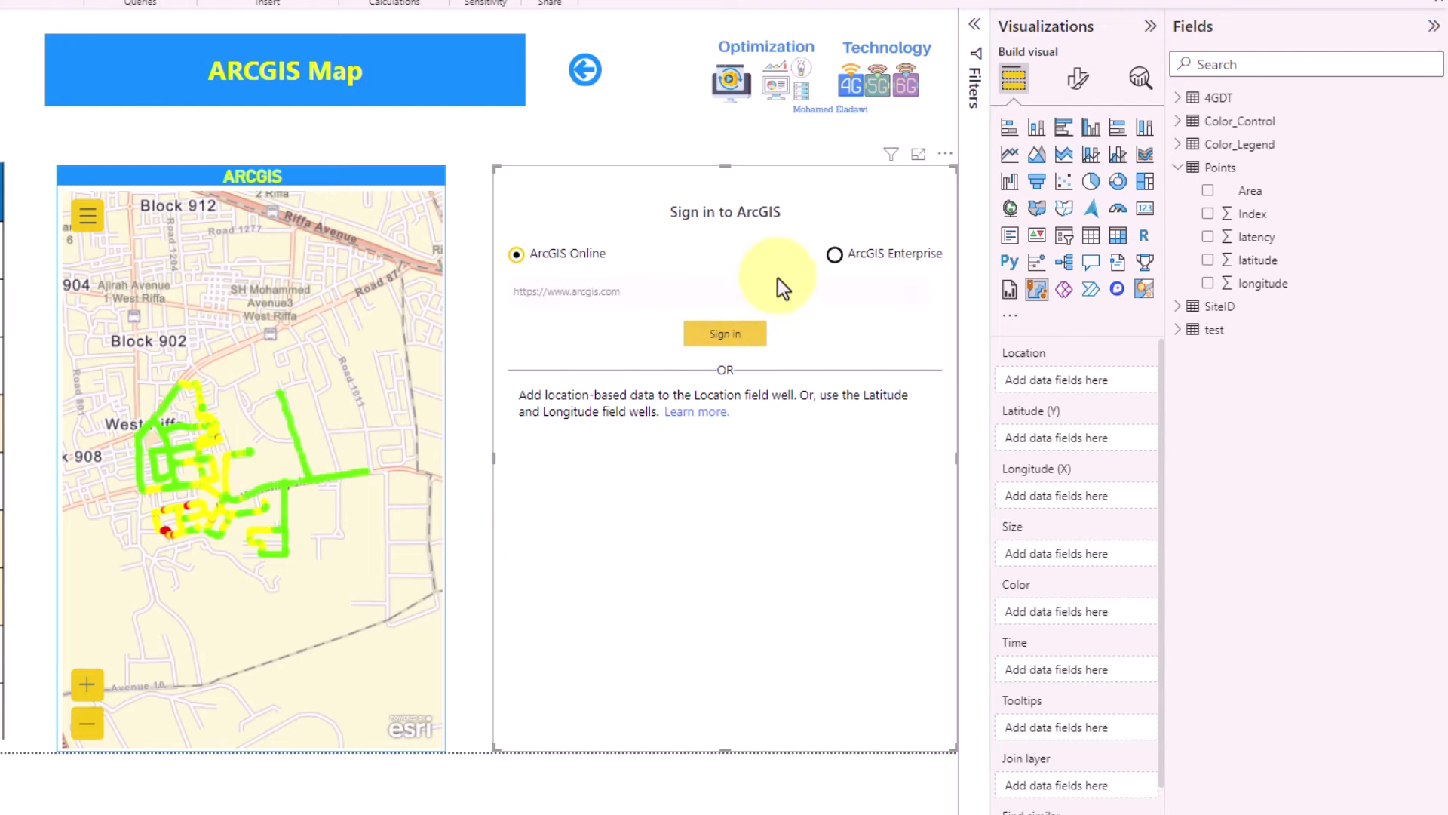
# Plot the 4GDT Longitude and Latitude fields on the new map and color the points by RSRP Ranges.
pyautogui.click(1182, 169)
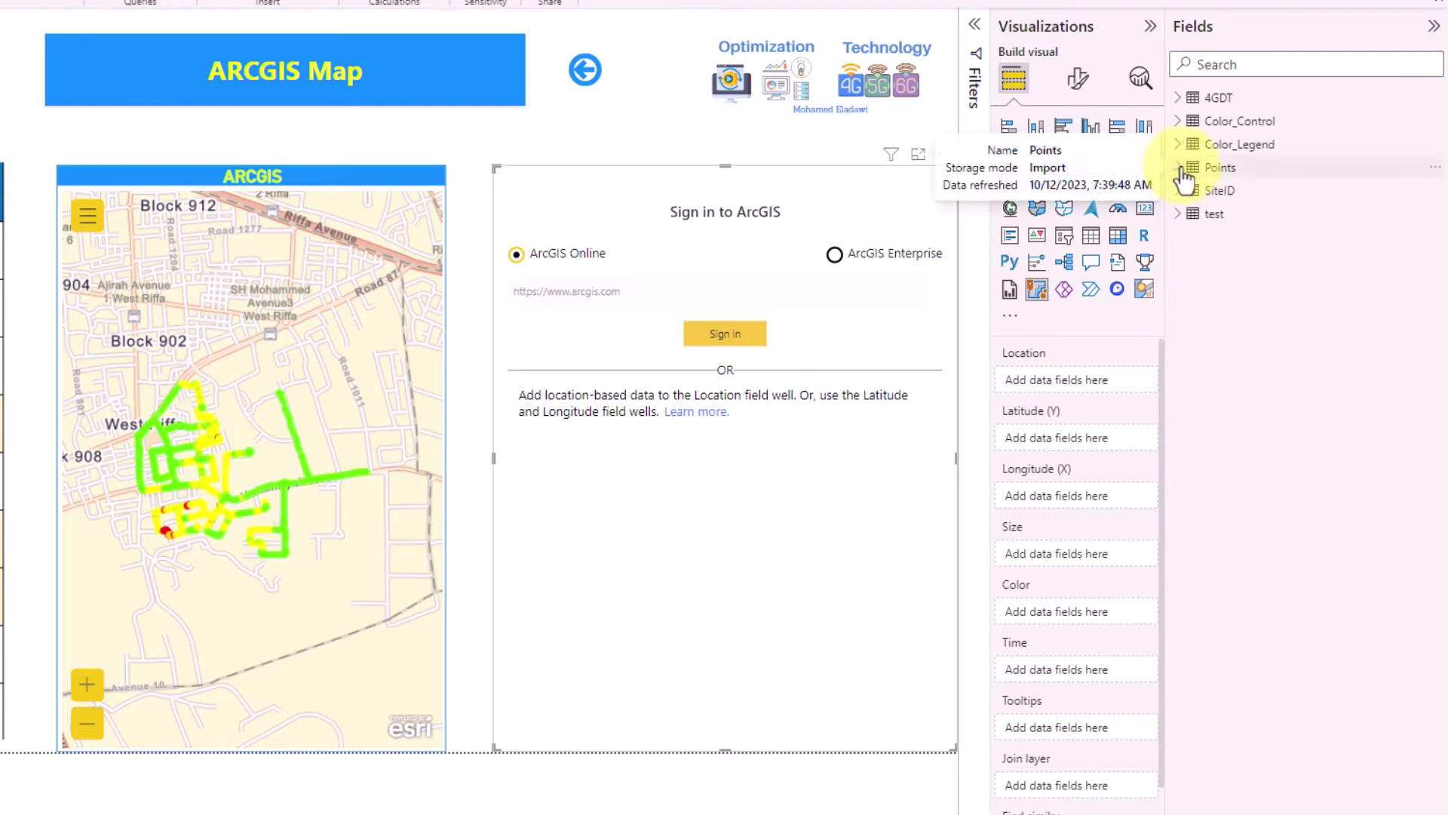
pyautogui.click(1189, 97)
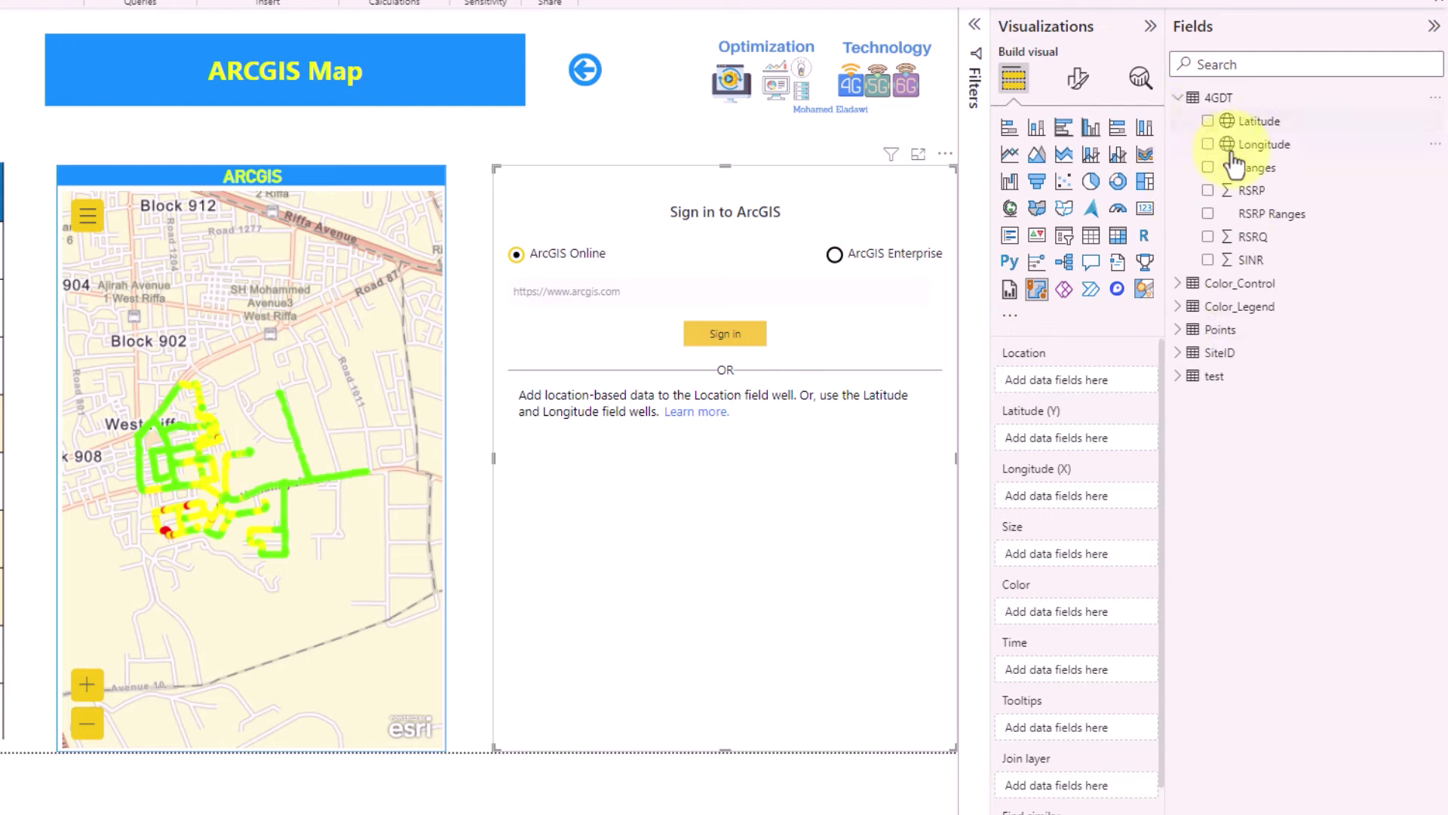
pyautogui.moveTo(1290, 123); pyautogui.dragTo(1320, 377)
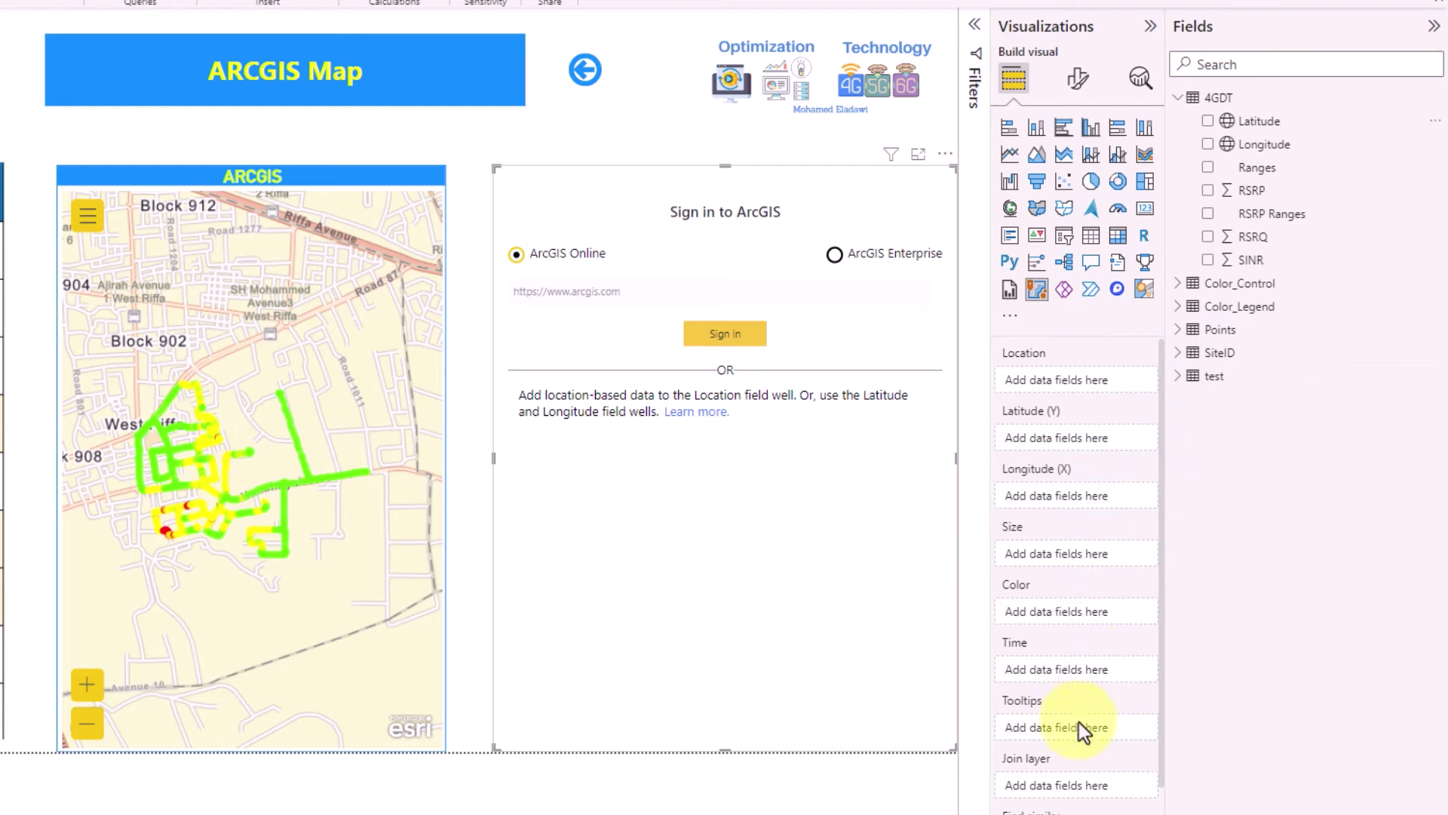
pyautogui.scroll(-3, 1106, 749)
pyautogui.scroll(3, 1135, 667)
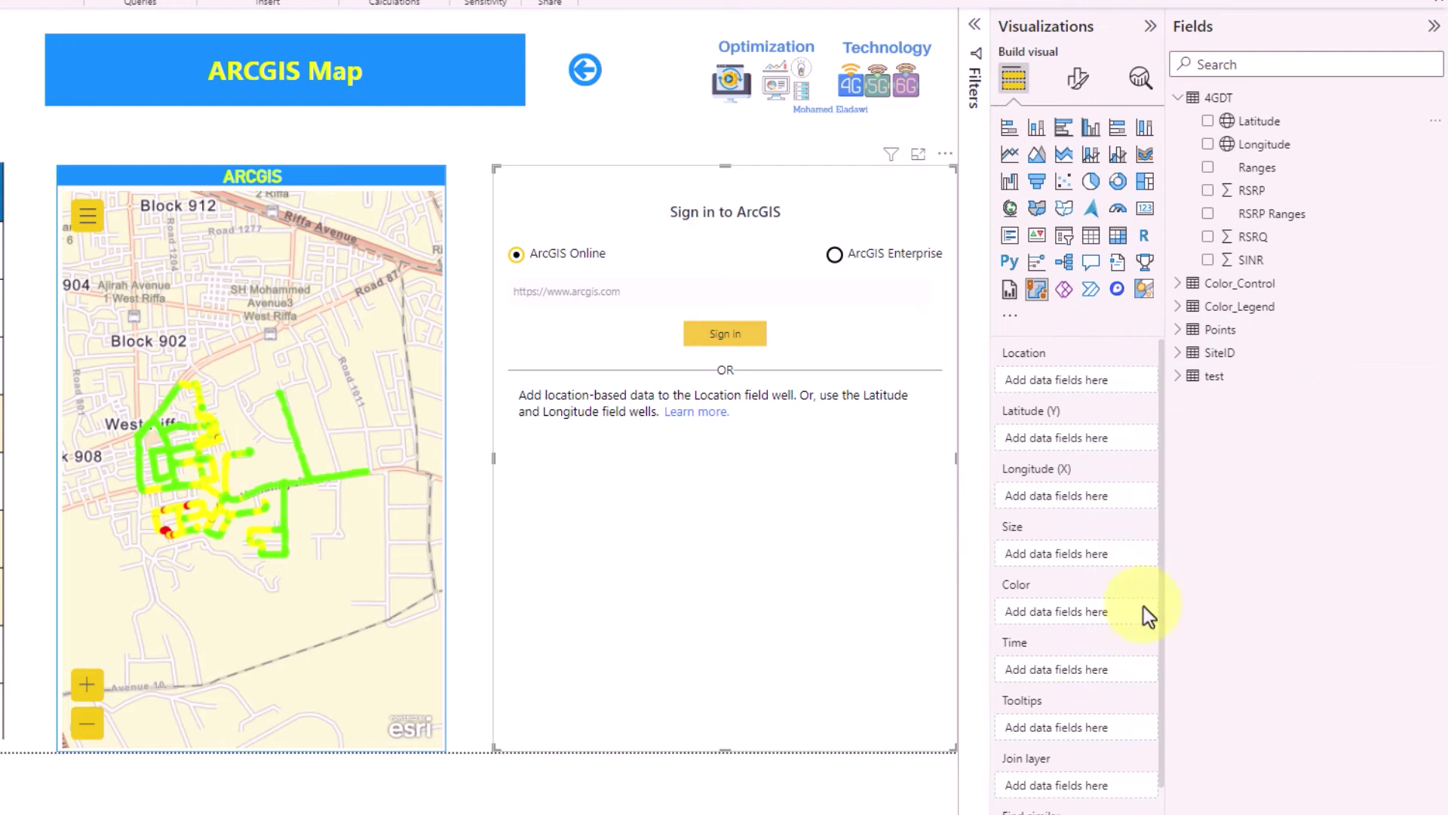
pyautogui.click(1079, 78)
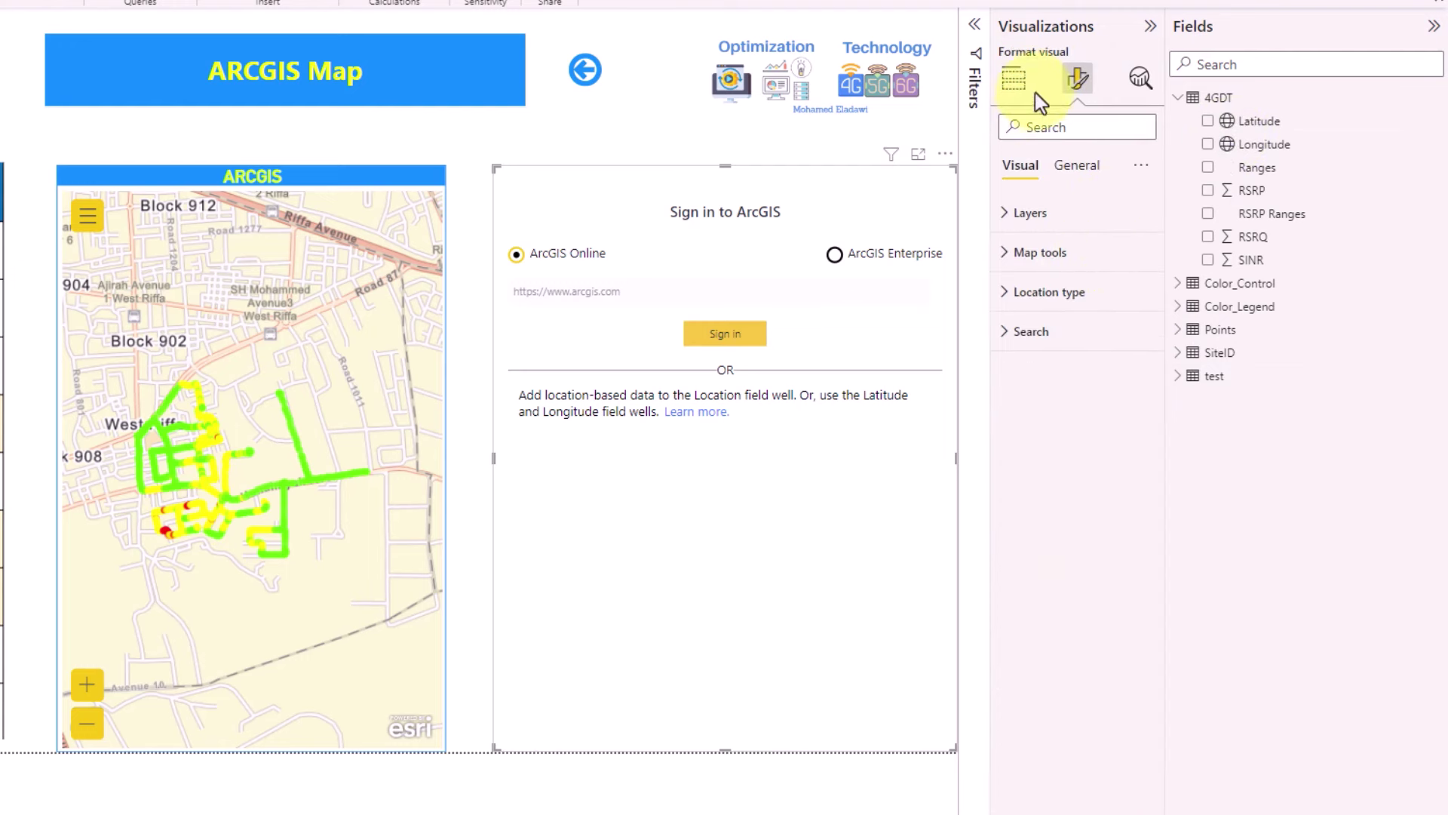
pyautogui.click(1014, 79)
pyautogui.moveTo(1282, 145); pyautogui.dragTo(1094, 492)
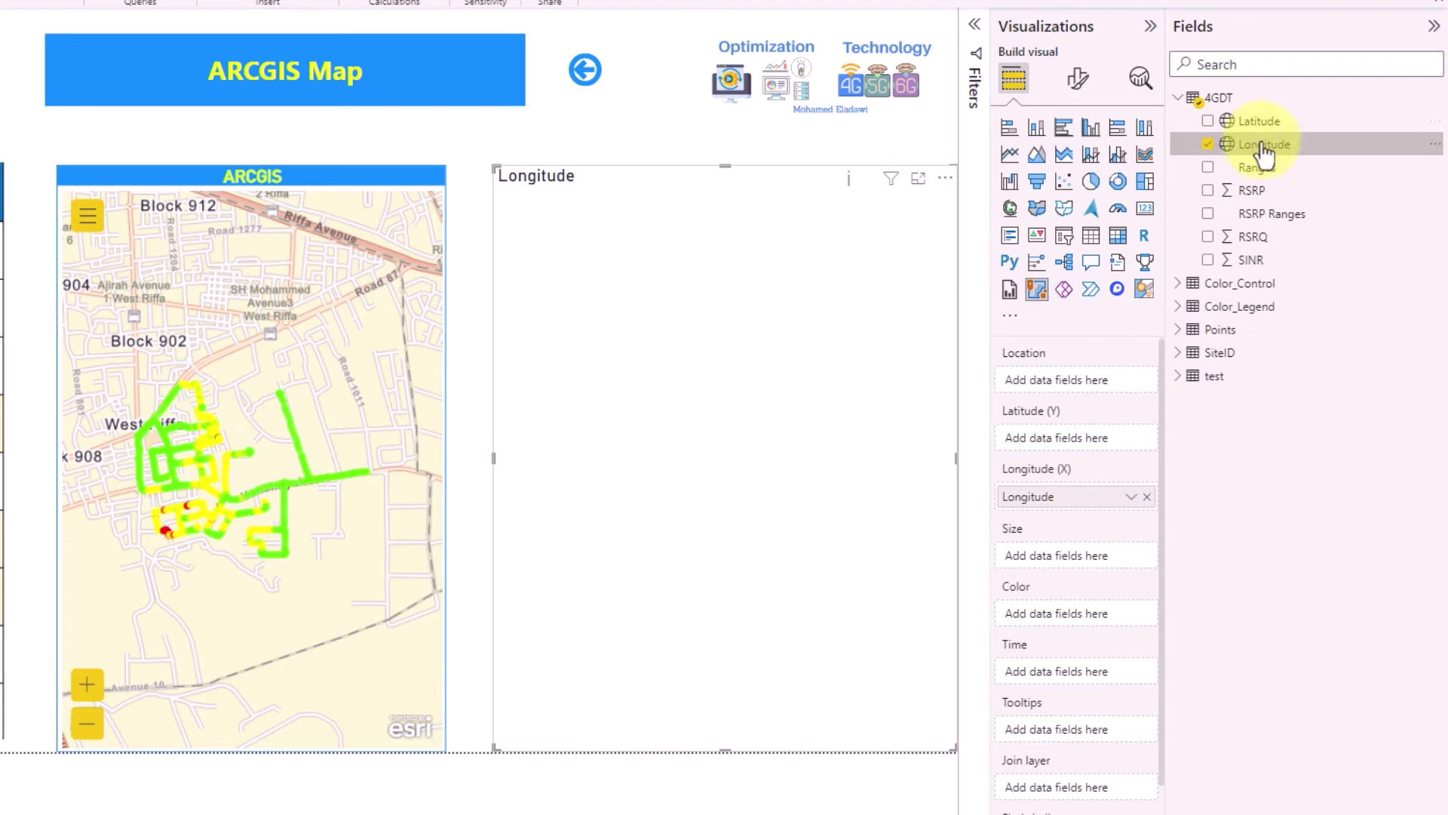
pyautogui.moveTo(1260, 122); pyautogui.dragTo(1134, 416)
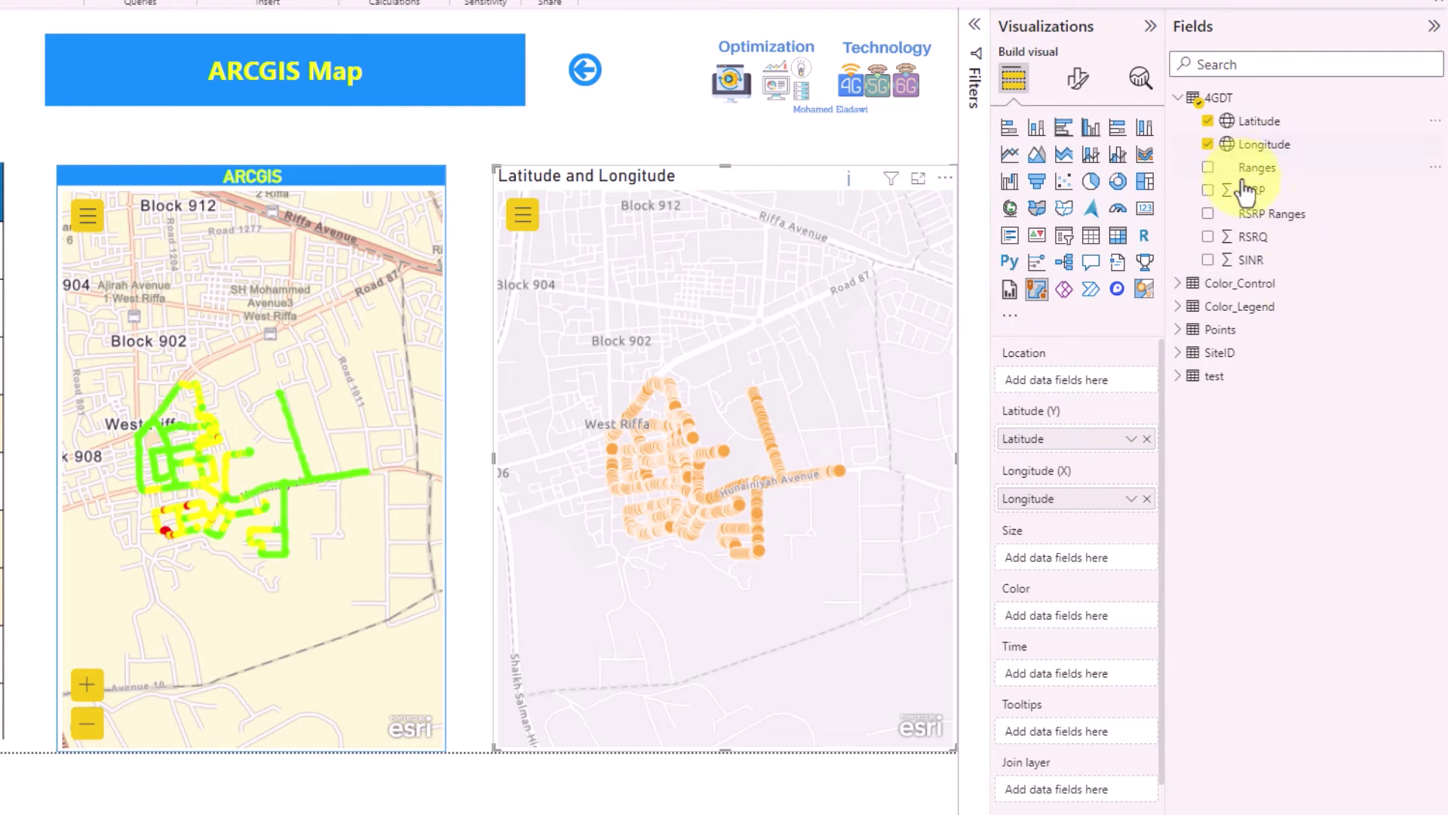
pyautogui.moveTo(1294, 226); pyautogui.dragTo(1061, 610)
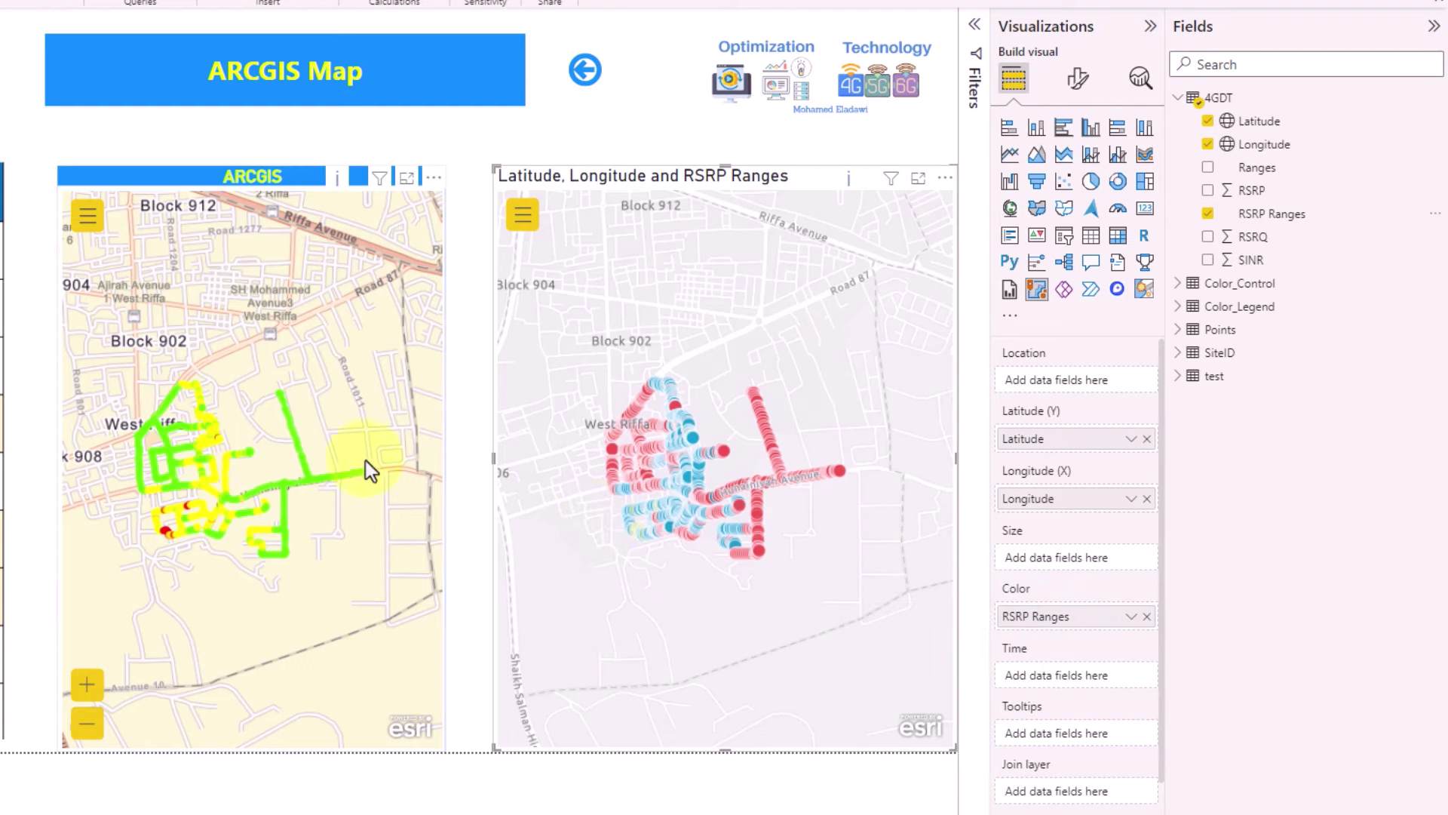
pyautogui.click(381, 524)
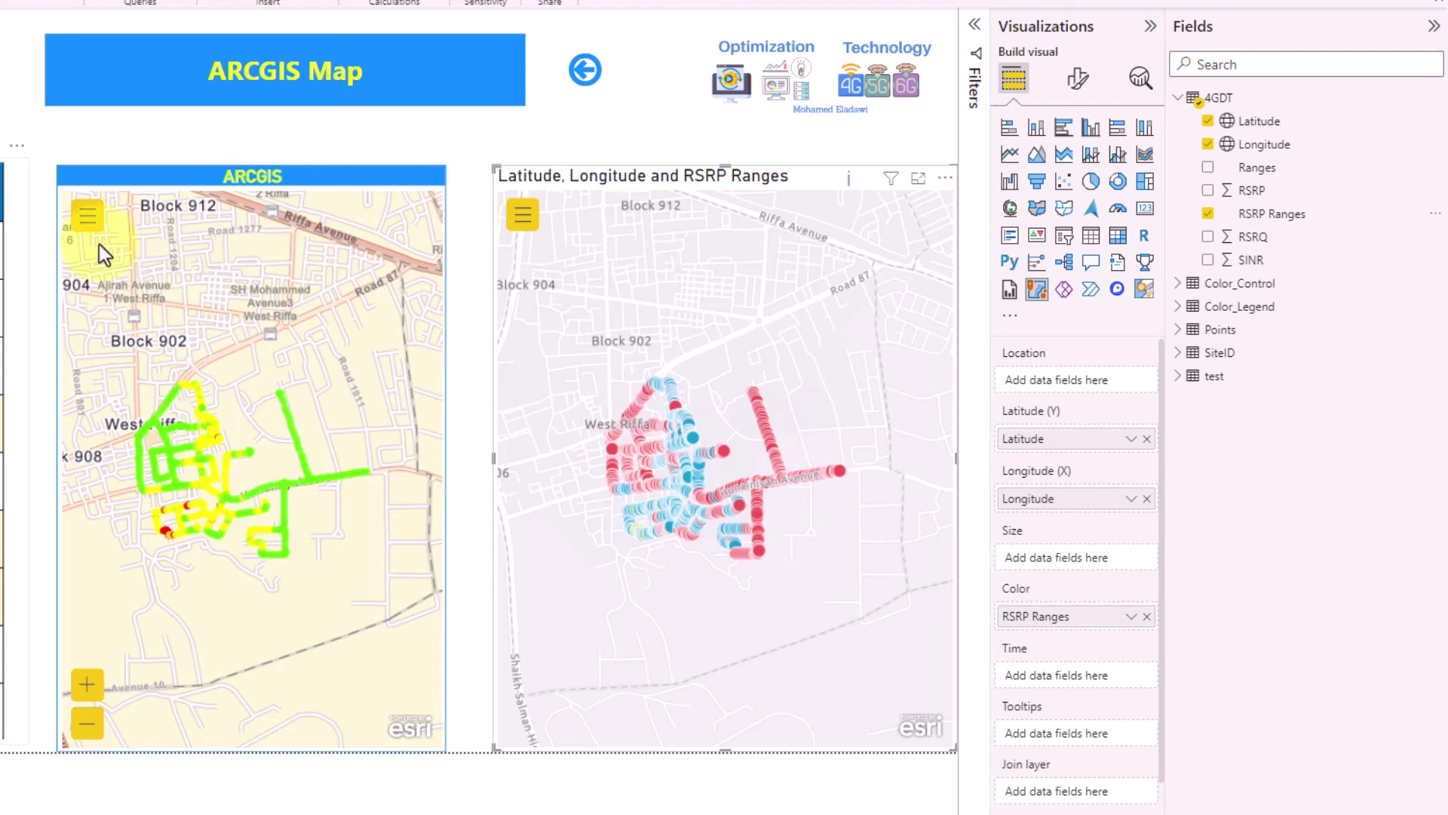
# Expand the new map's tools and examine its layers, analysis tools and settings.
pyautogui.click(523, 219)
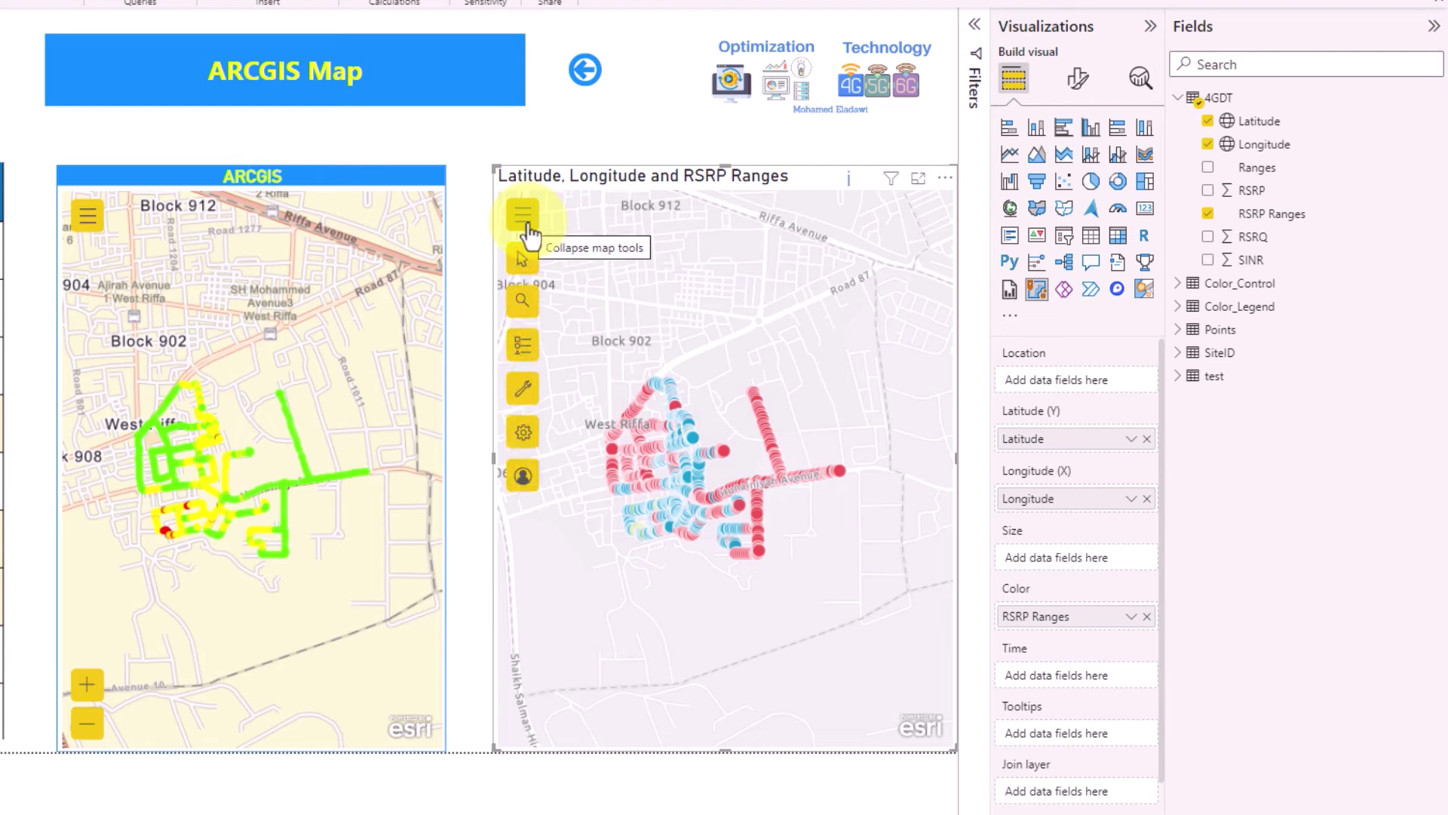
pyautogui.click(526, 346)
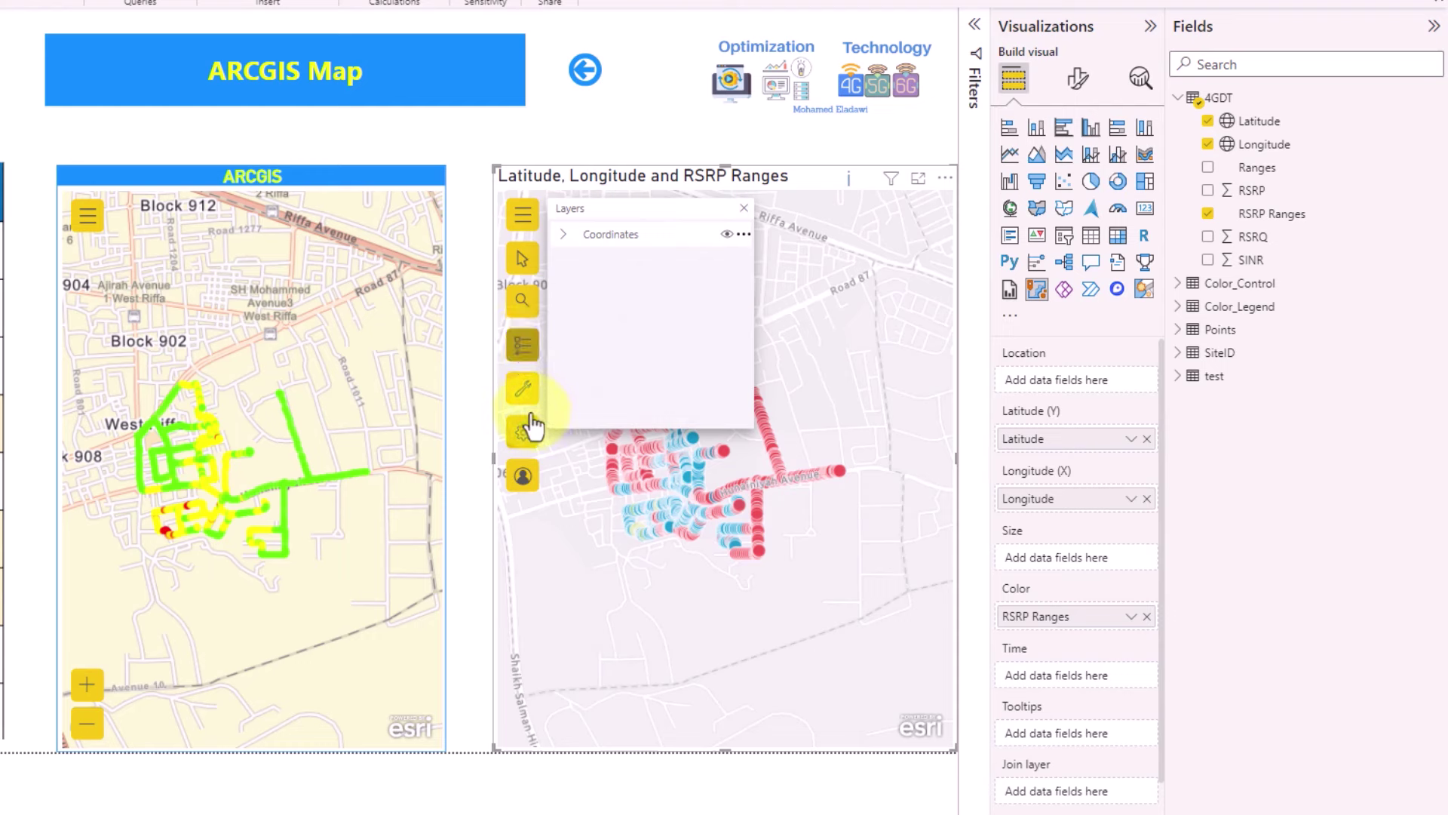
pyautogui.click(527, 393)
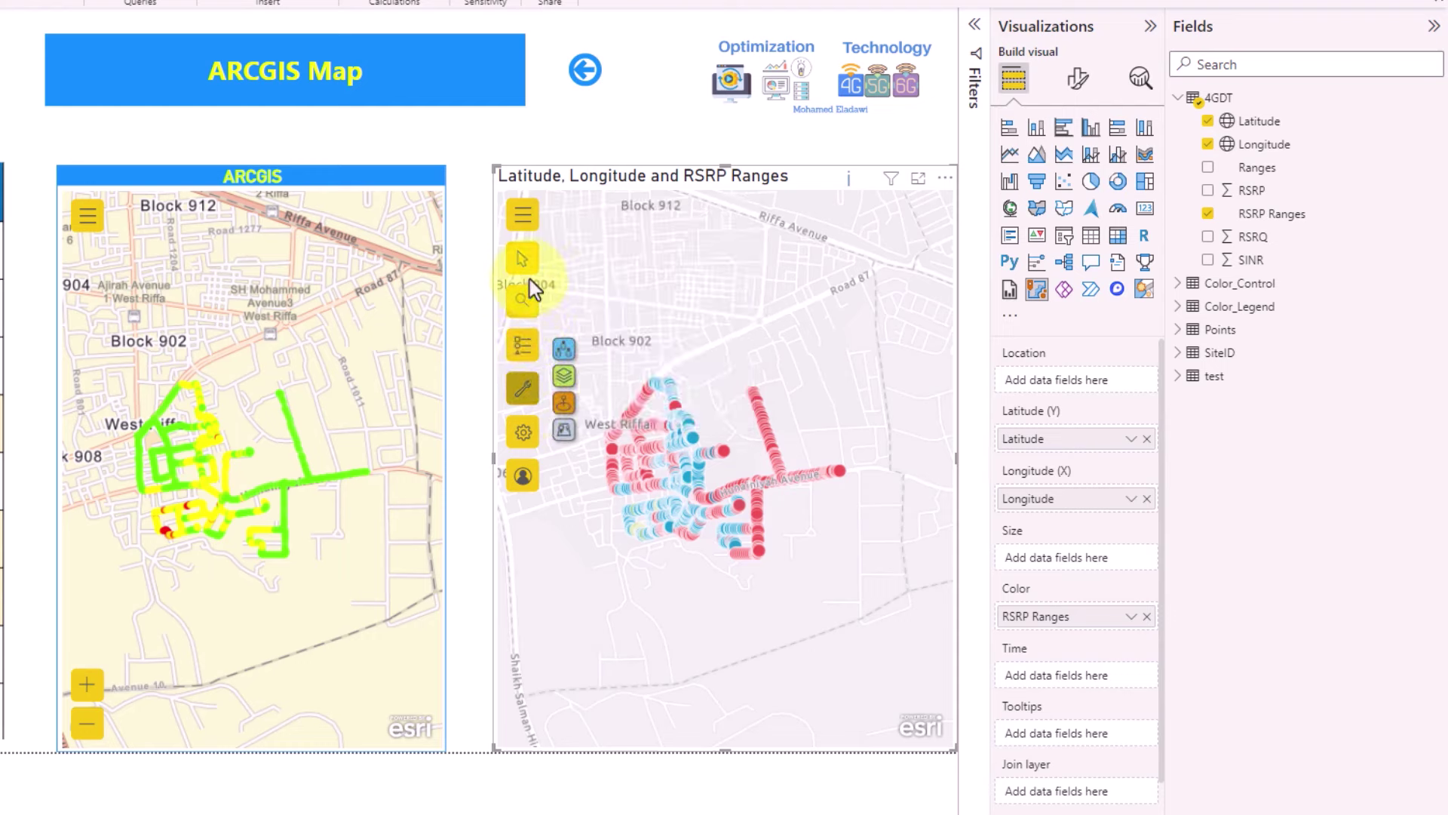
pyautogui.click(523, 432)
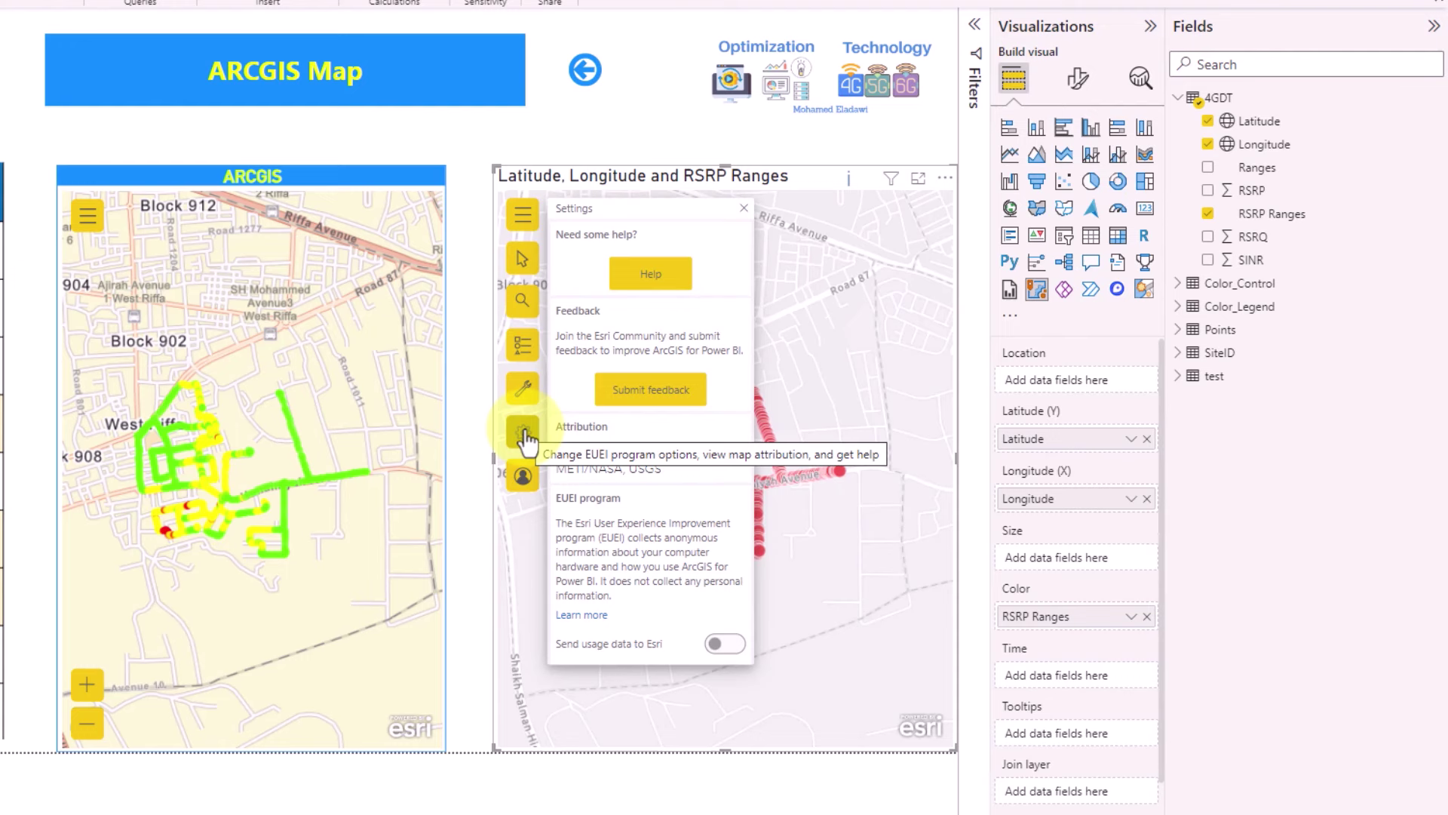
pyautogui.click(523, 219)
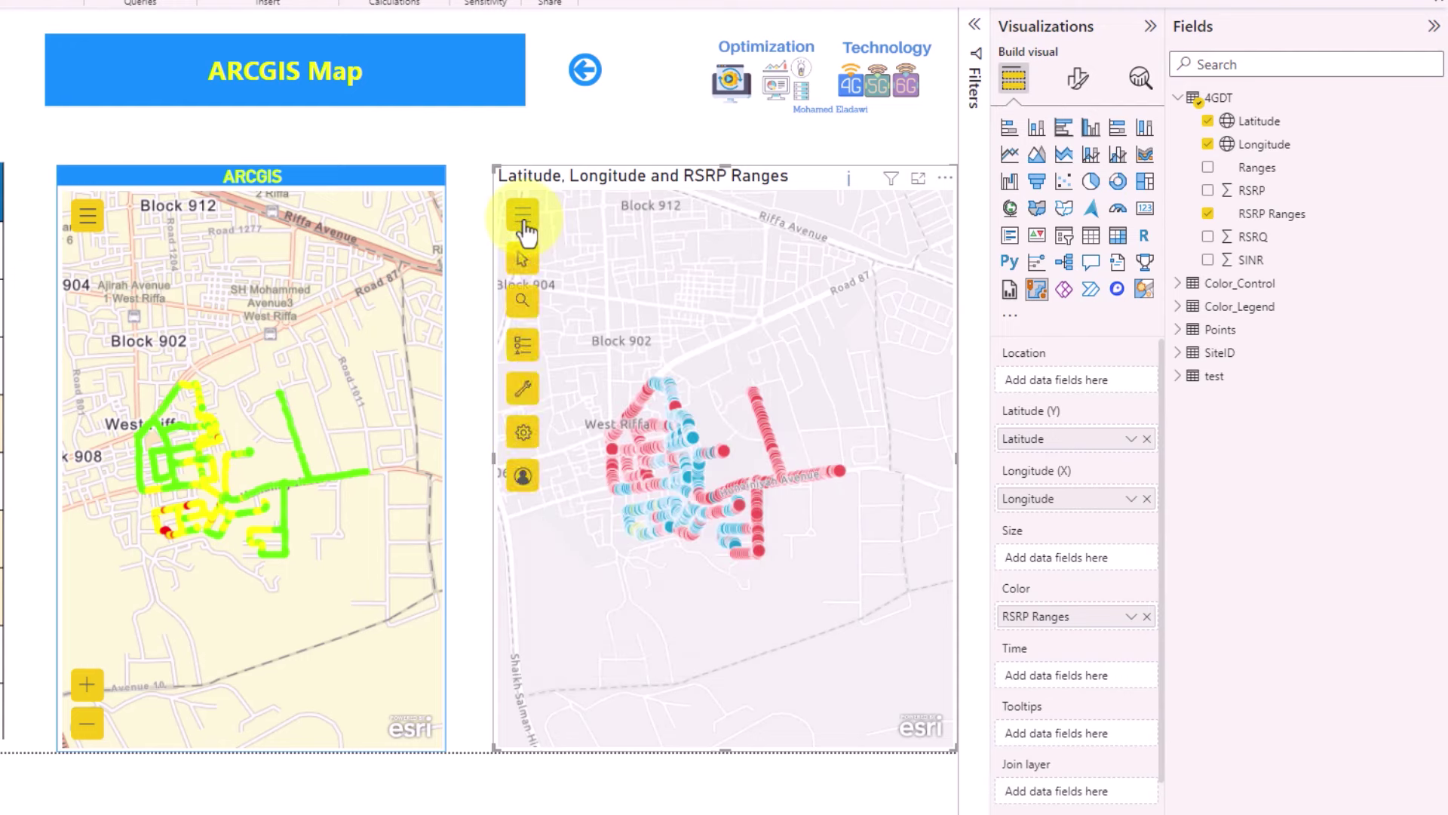
pyautogui.click(528, 390)
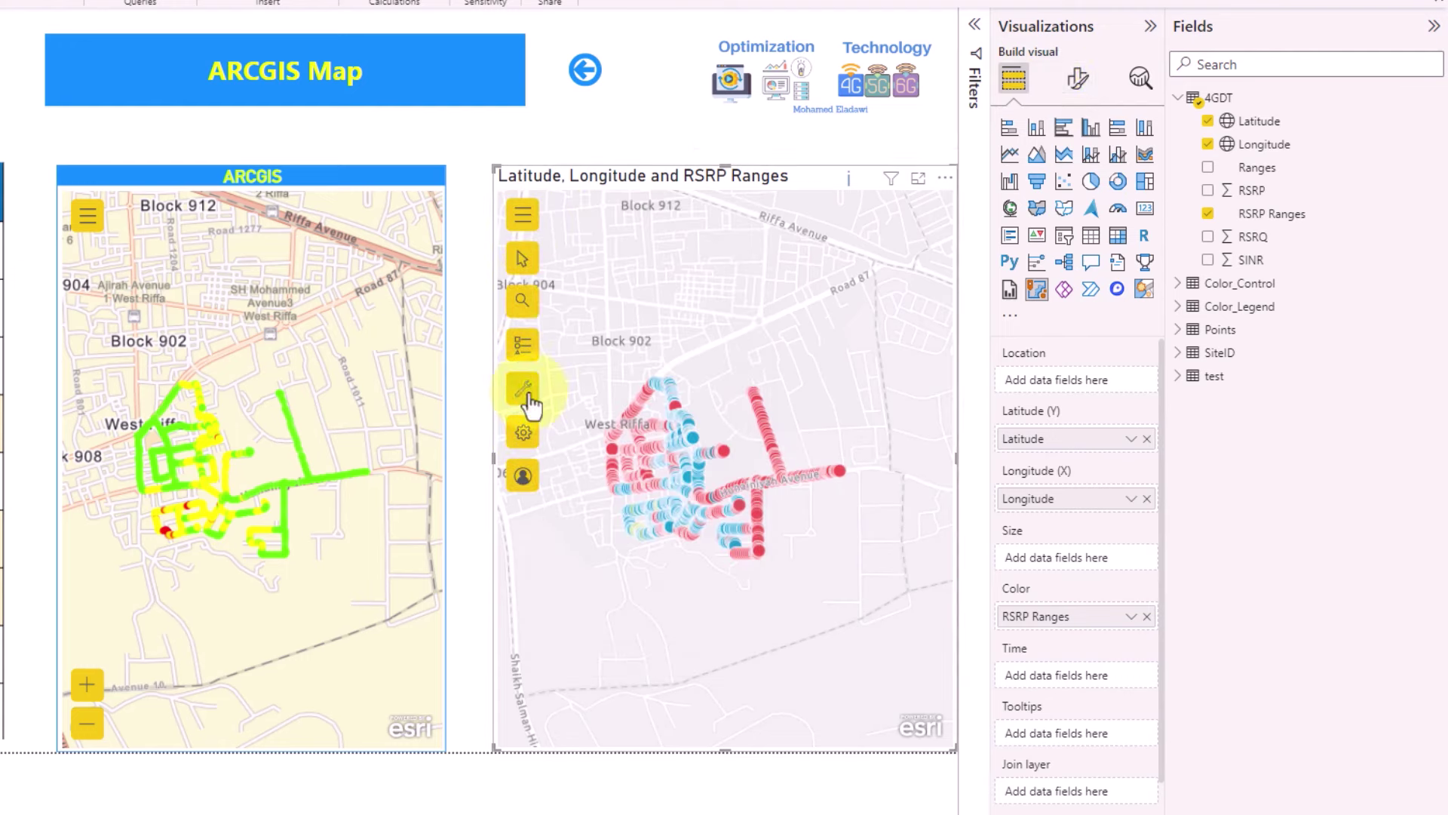
# Turn on Zoom tools and Basemaps in the new map's formatting, leaving Show layers on.
pyautogui.click(1075, 80)
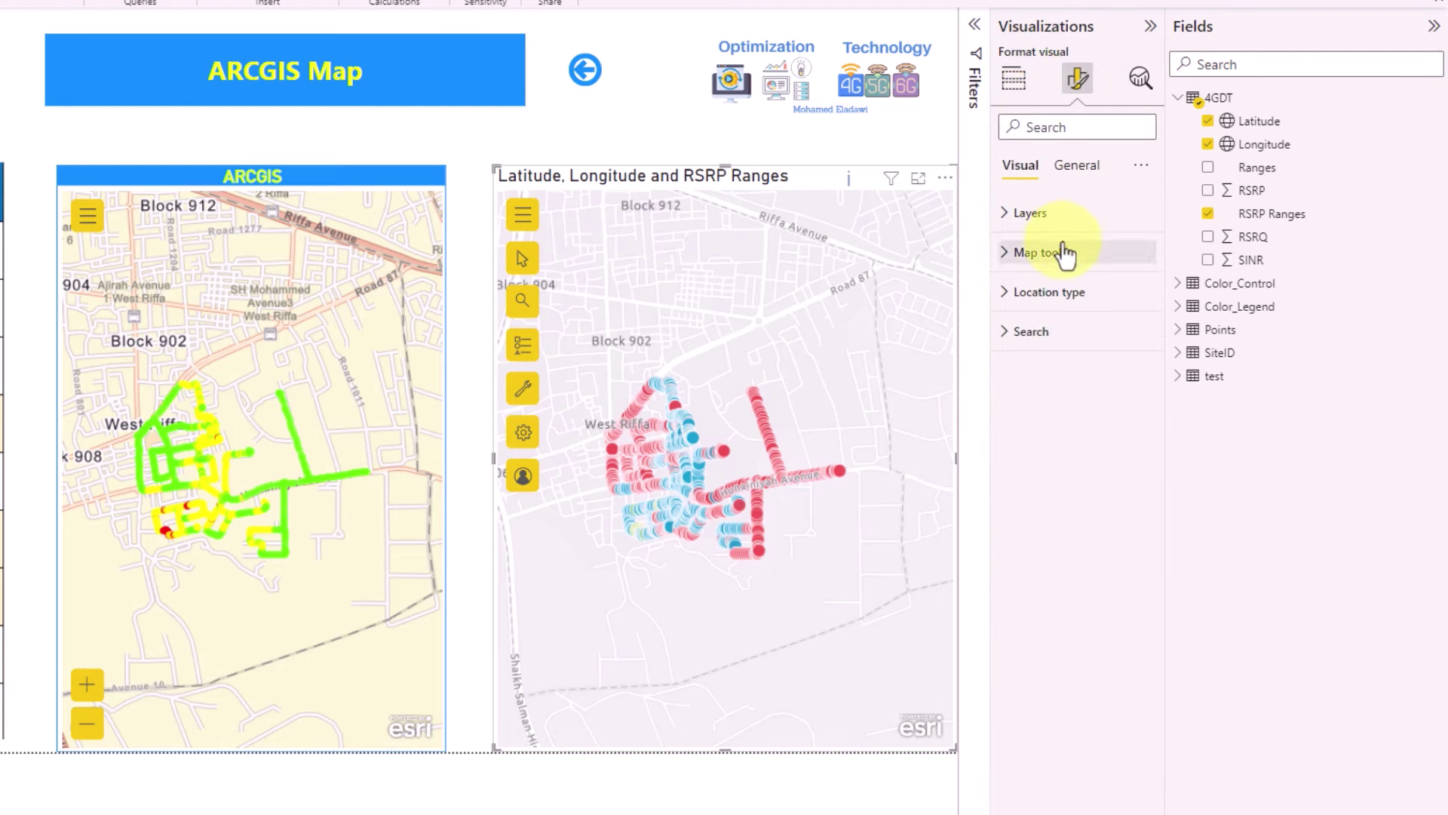
pyautogui.click(1067, 214)
pyautogui.click(1140, 301)
pyautogui.click(1132, 298)
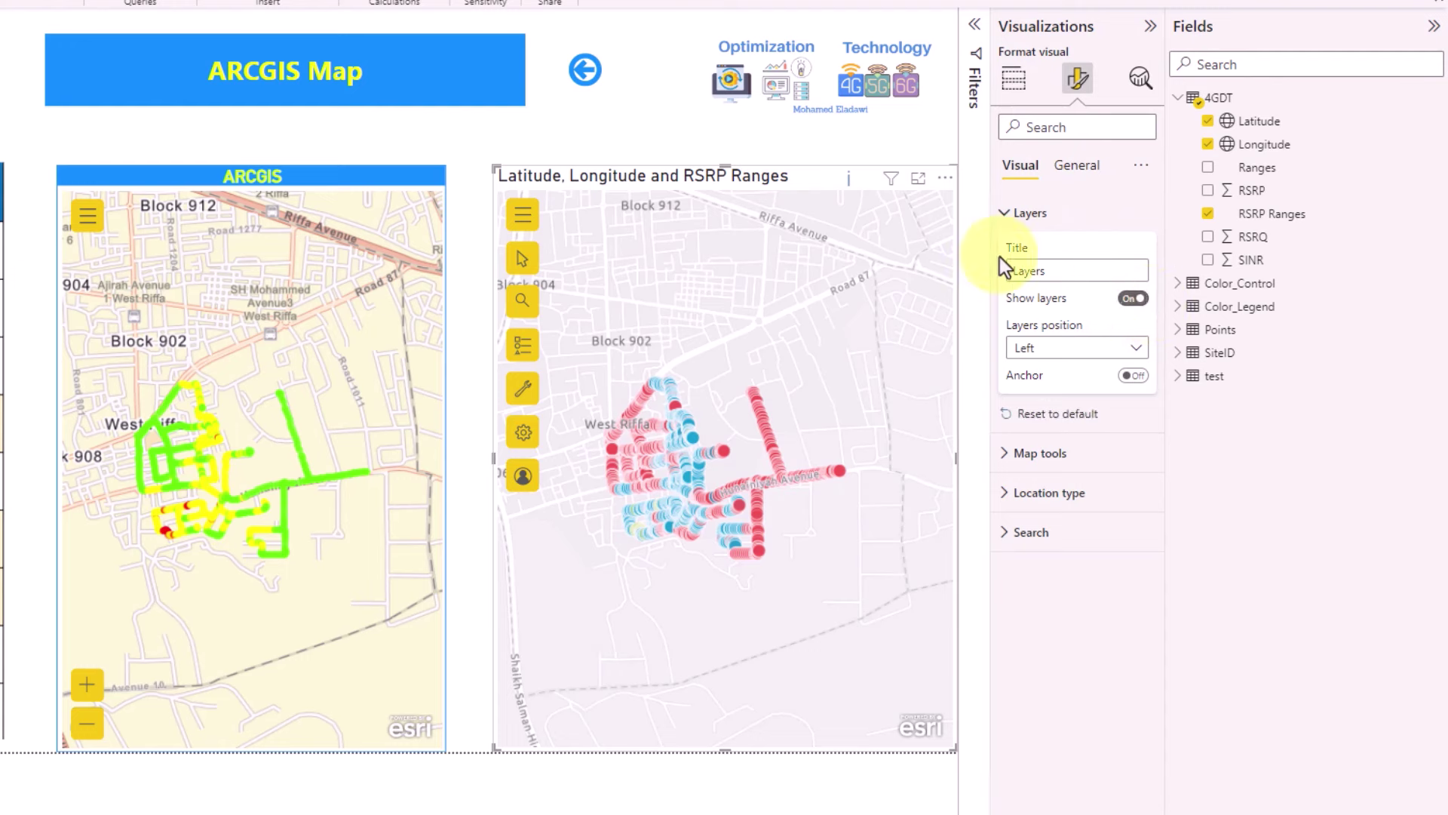
pyautogui.click(1031, 212)
pyautogui.click(1041, 253)
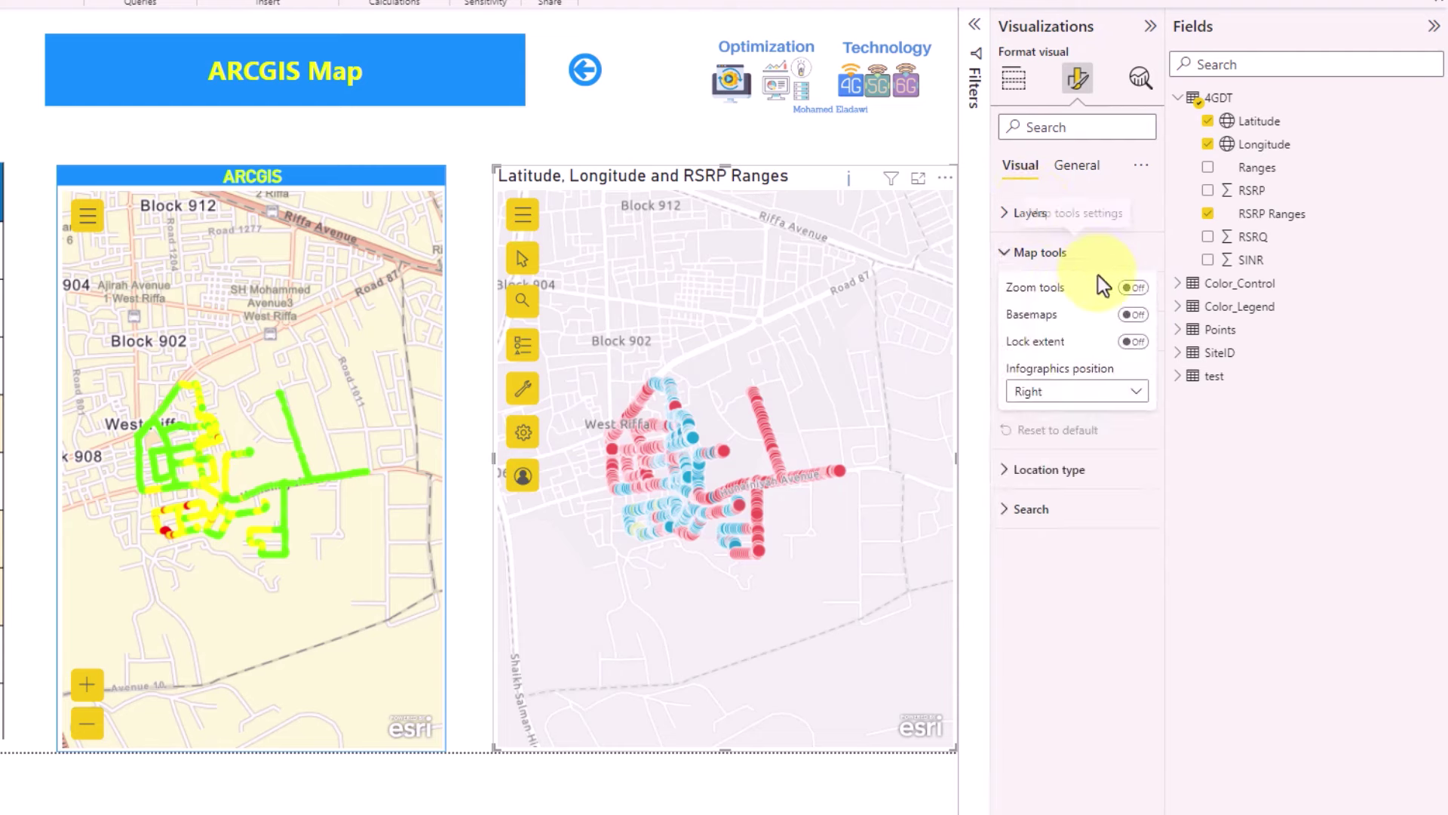
pyautogui.click(1140, 293)
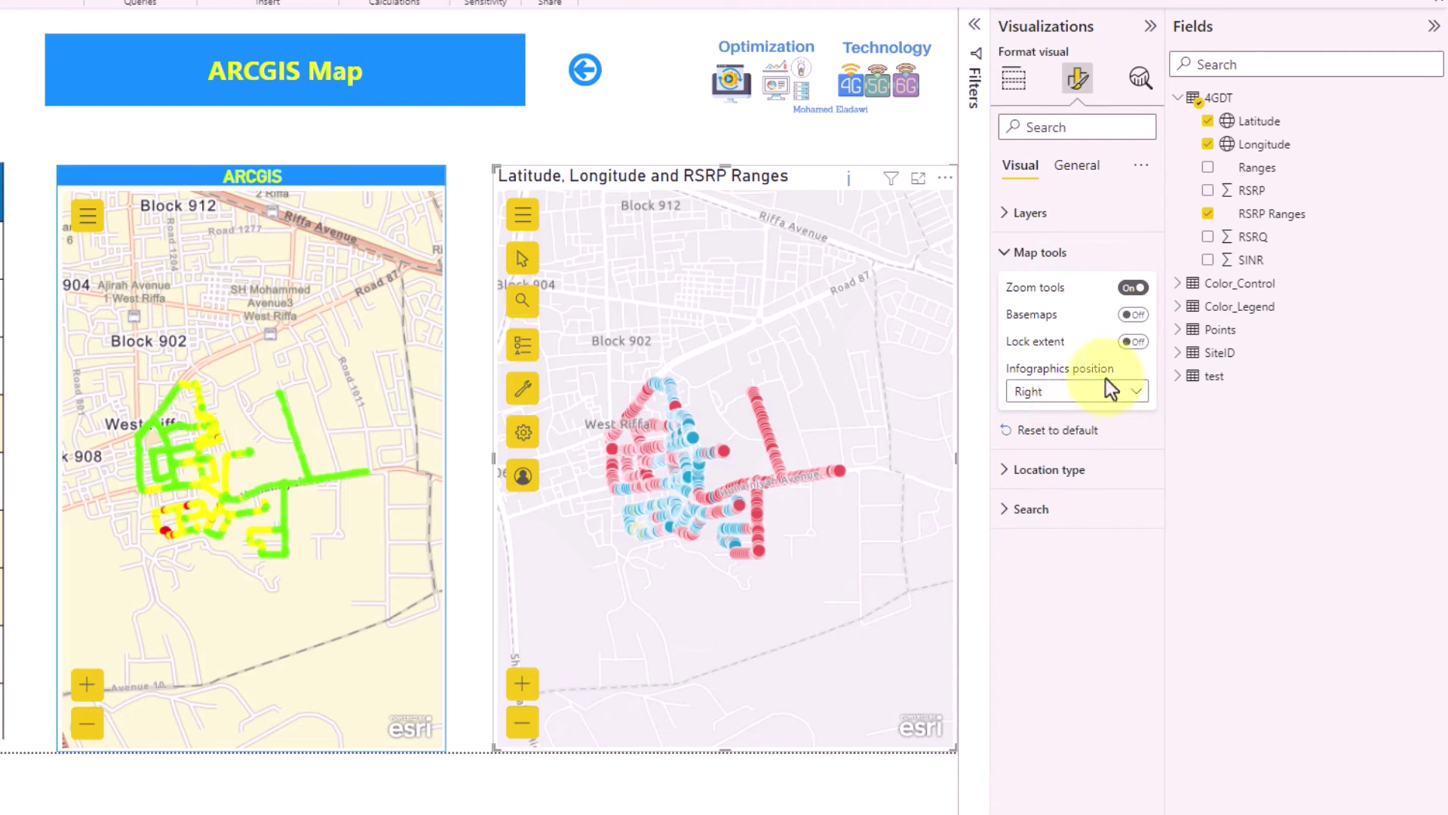
pyautogui.click(1136, 315)
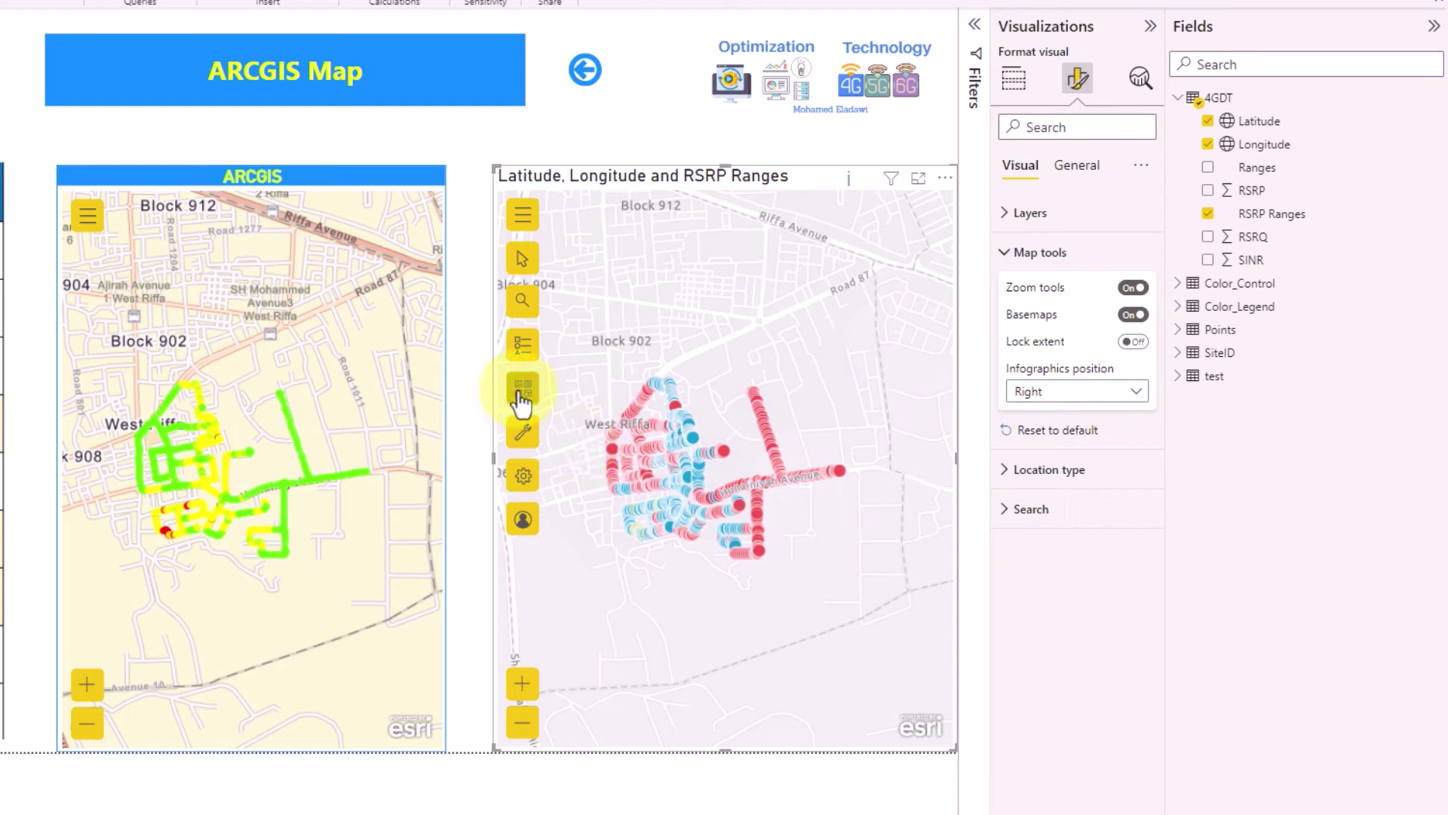
# Set the new map's basemap to OpenStreetMap and close the basemap gallery.
pyautogui.click(520, 399)
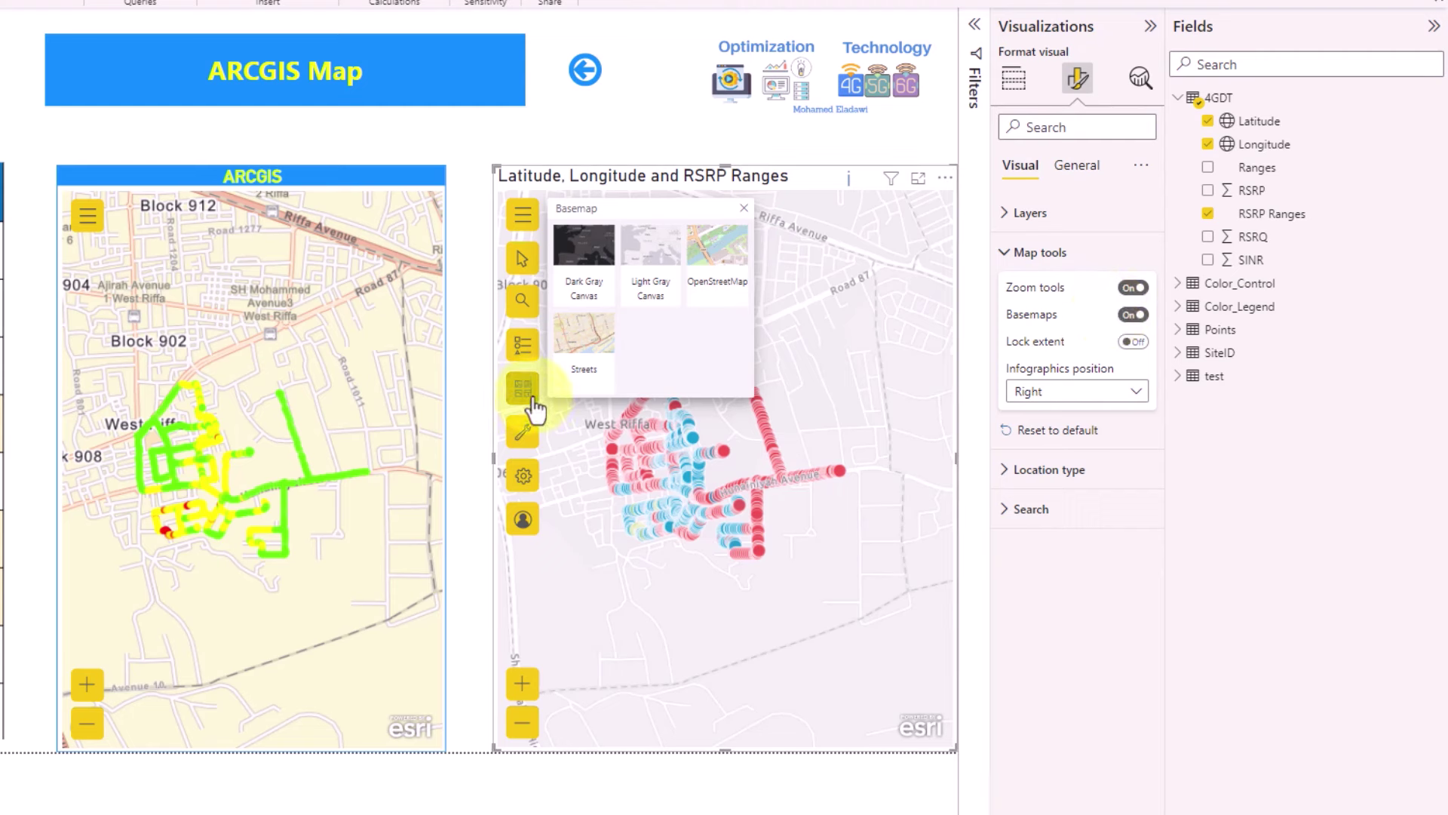
pyautogui.click(719, 264)
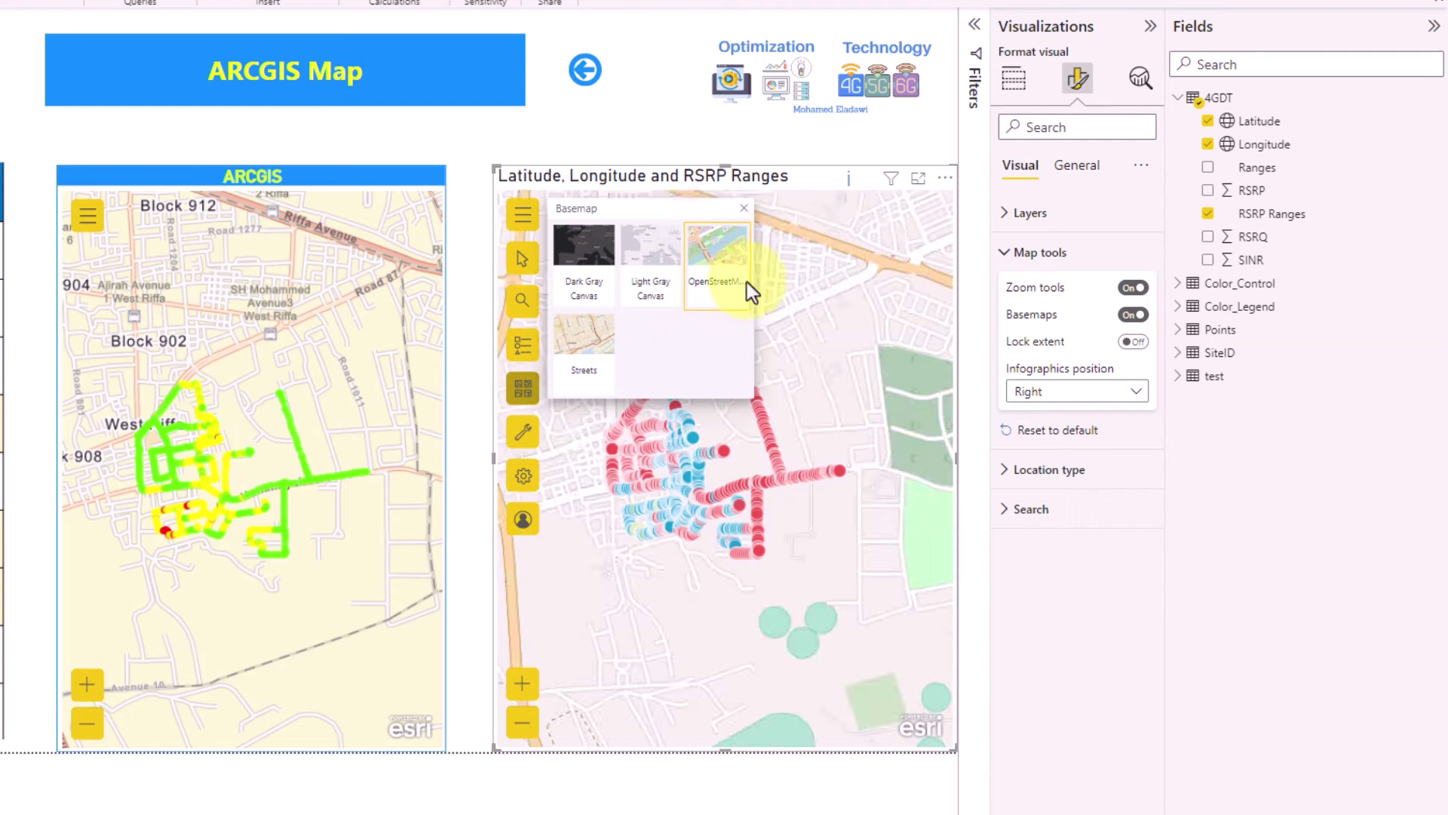
pyautogui.click(694, 144)
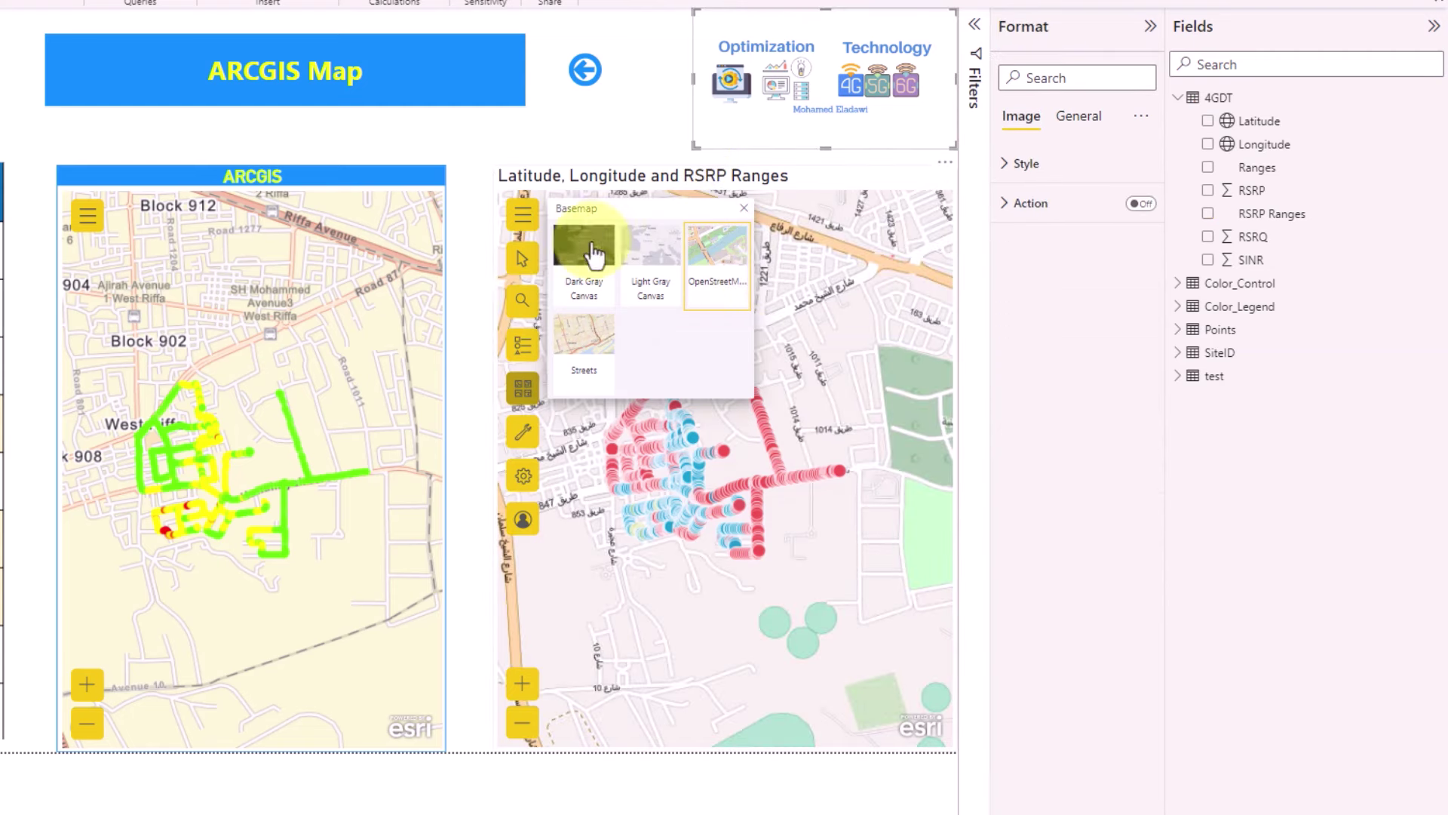
pyautogui.click(520, 392)
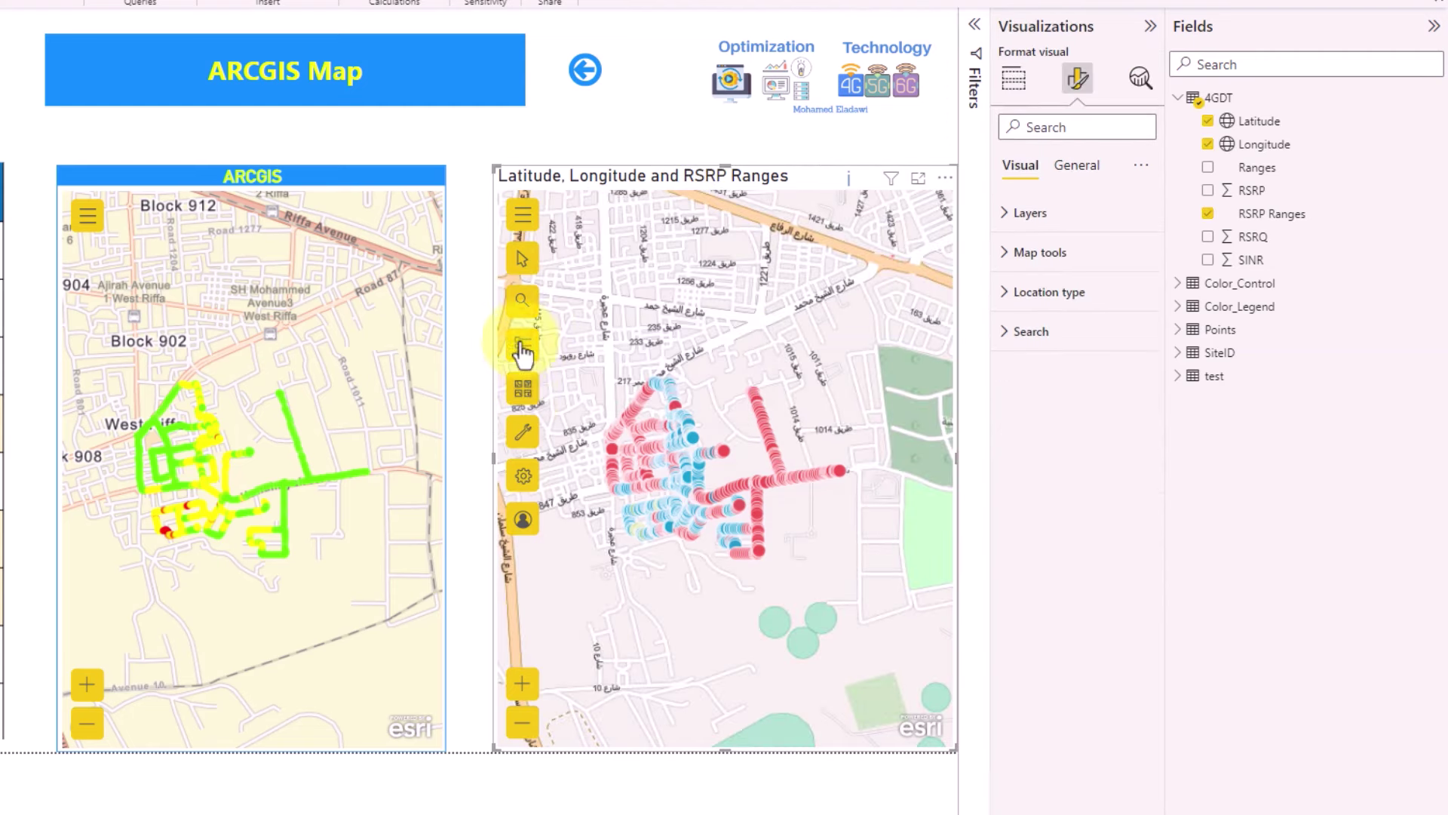
pyautogui.click(643, 141)
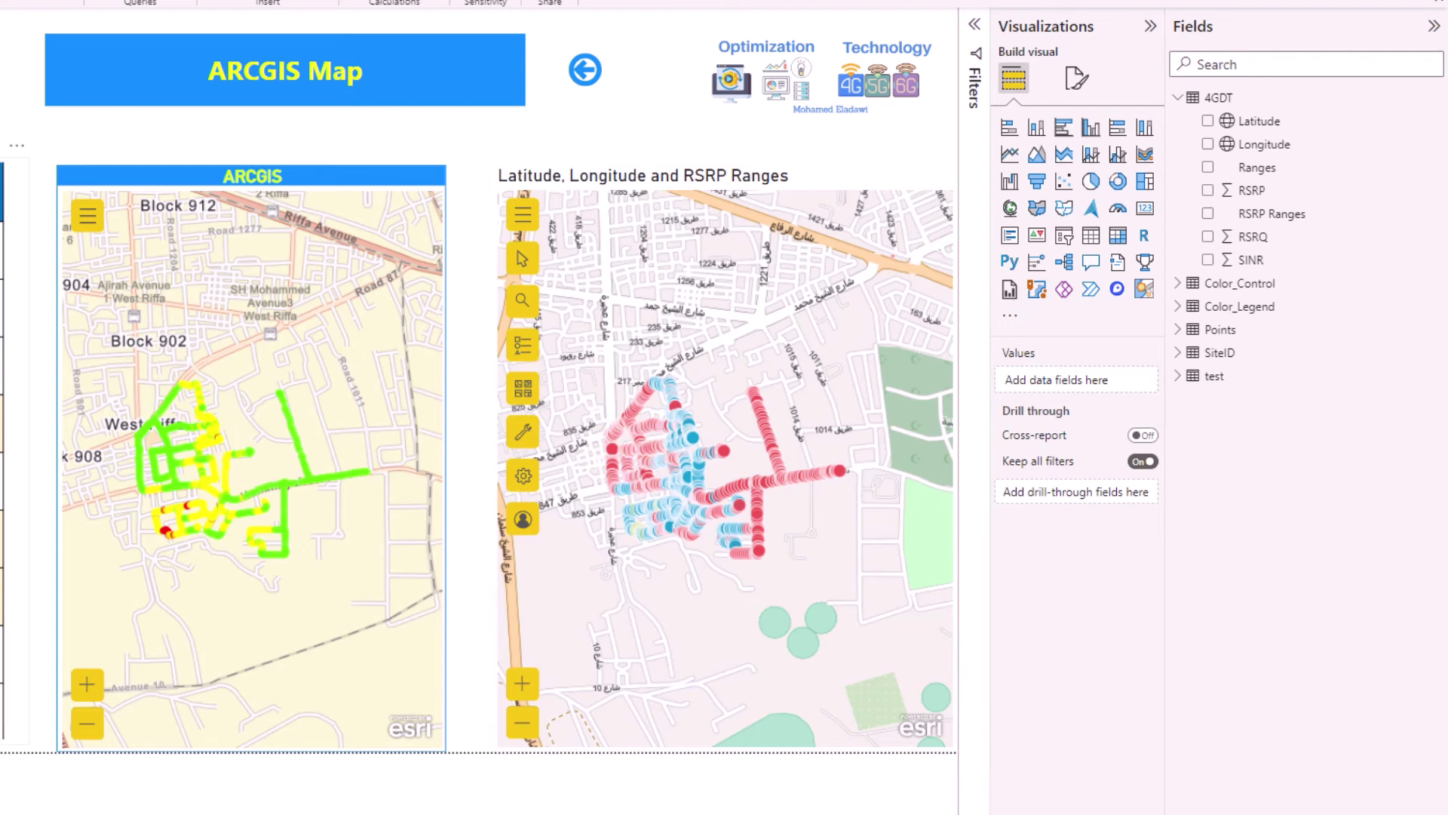
pyautogui.click(187, 460)
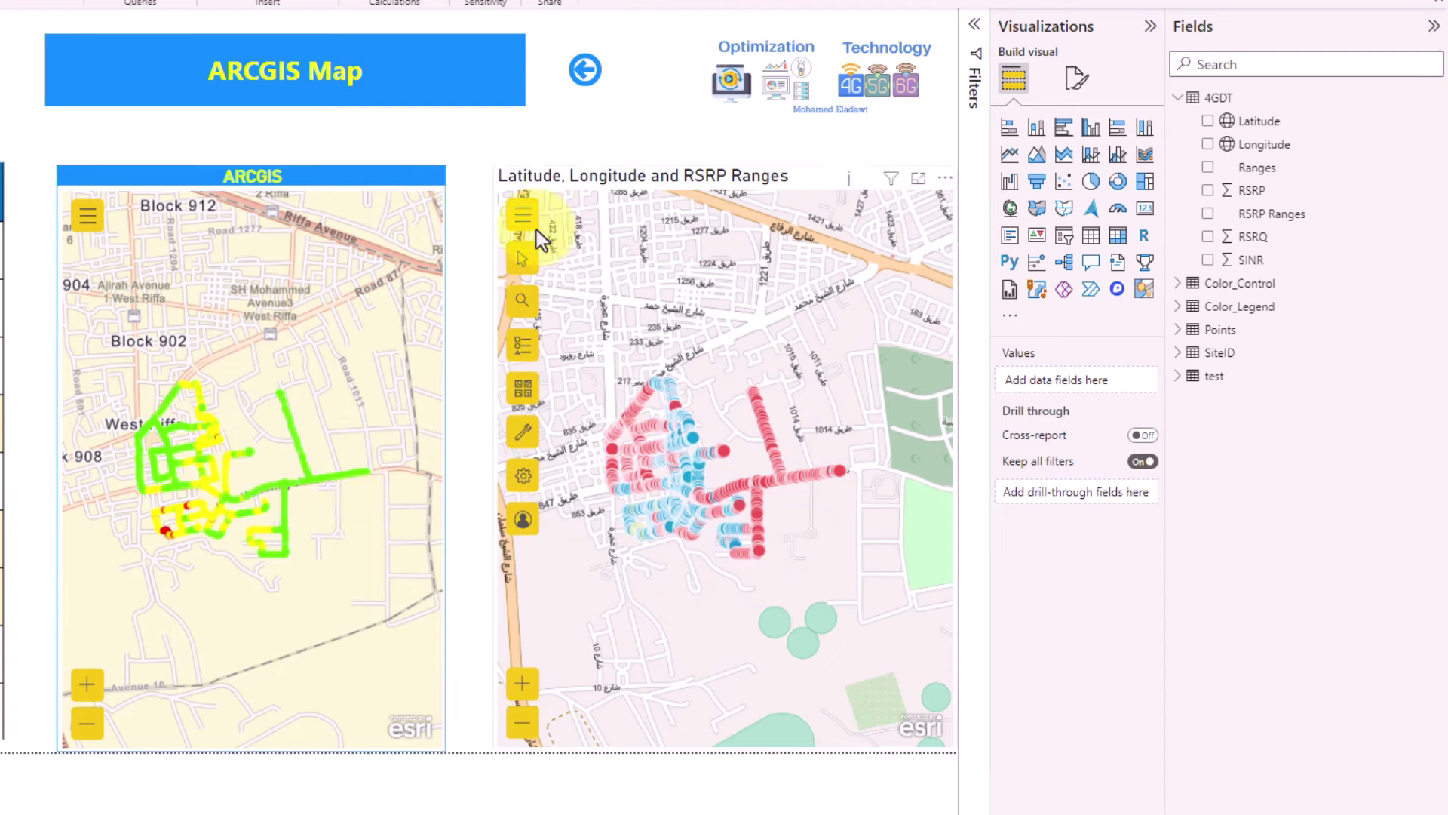
# Examine the new map's Layers formatting and the symbol styles available in the Coordinates layer's symbology.
pyautogui.click(526, 356)
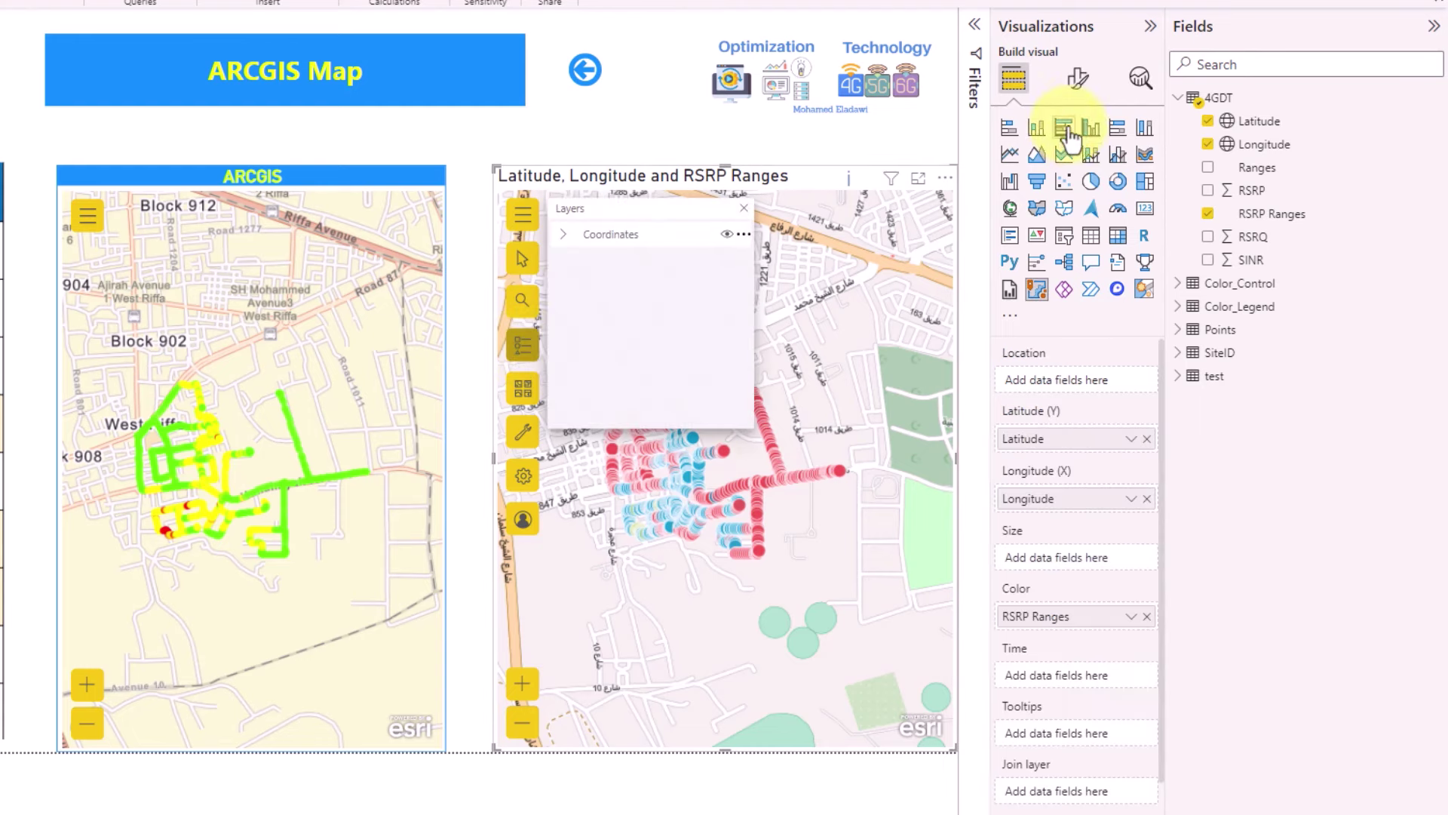
pyautogui.click(1077, 82)
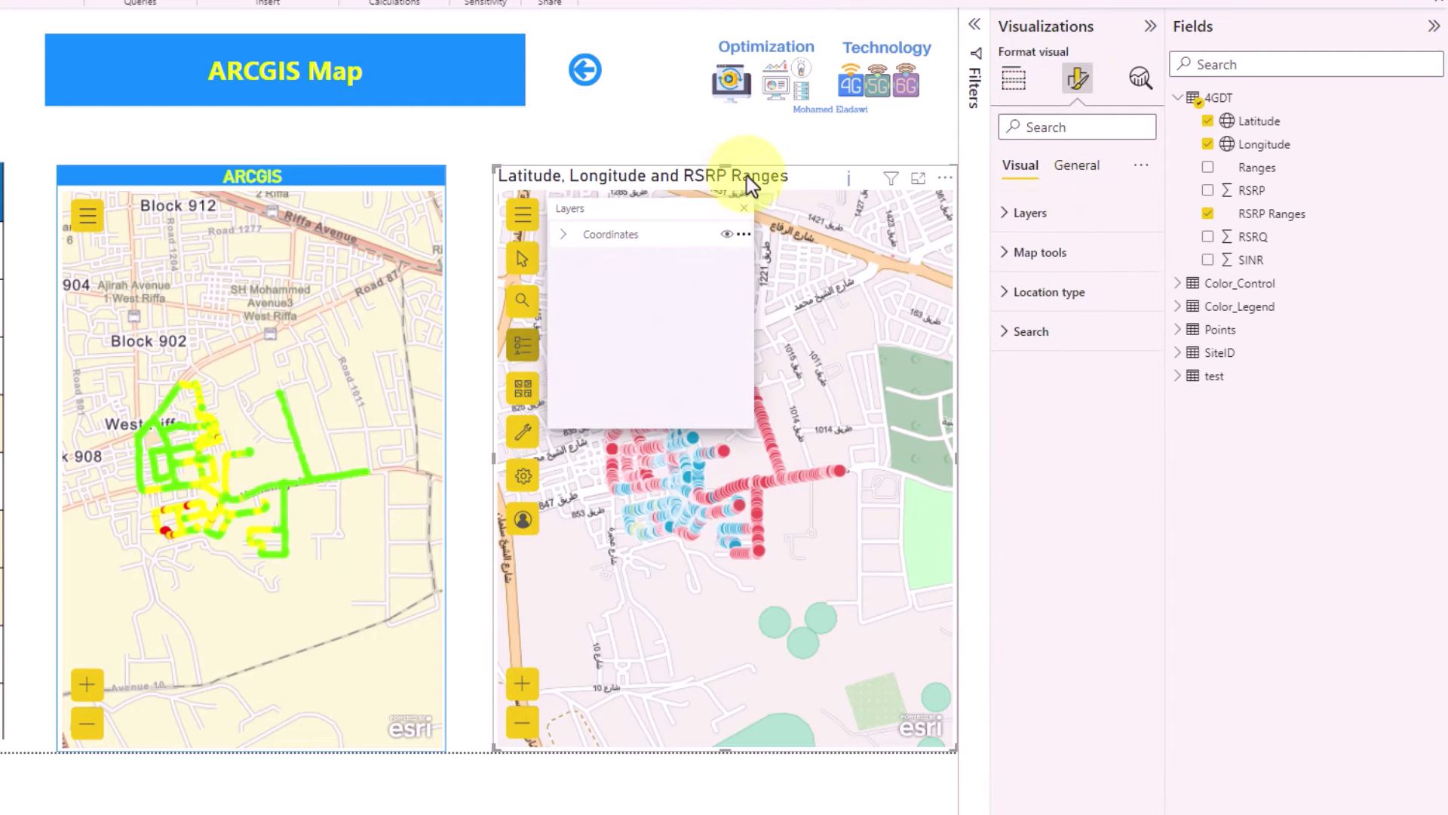
pyautogui.click(1038, 214)
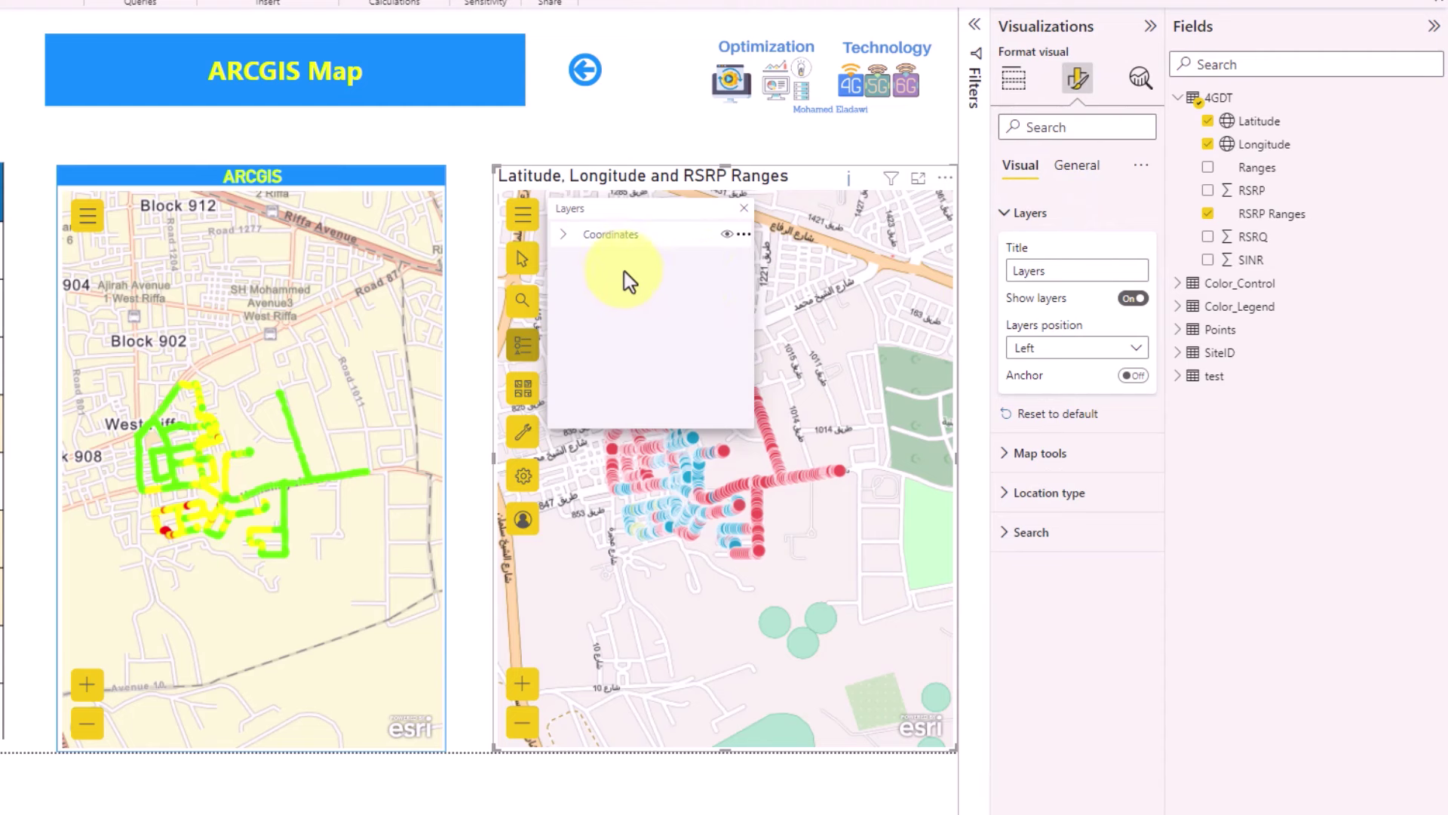
pyautogui.click(743, 234)
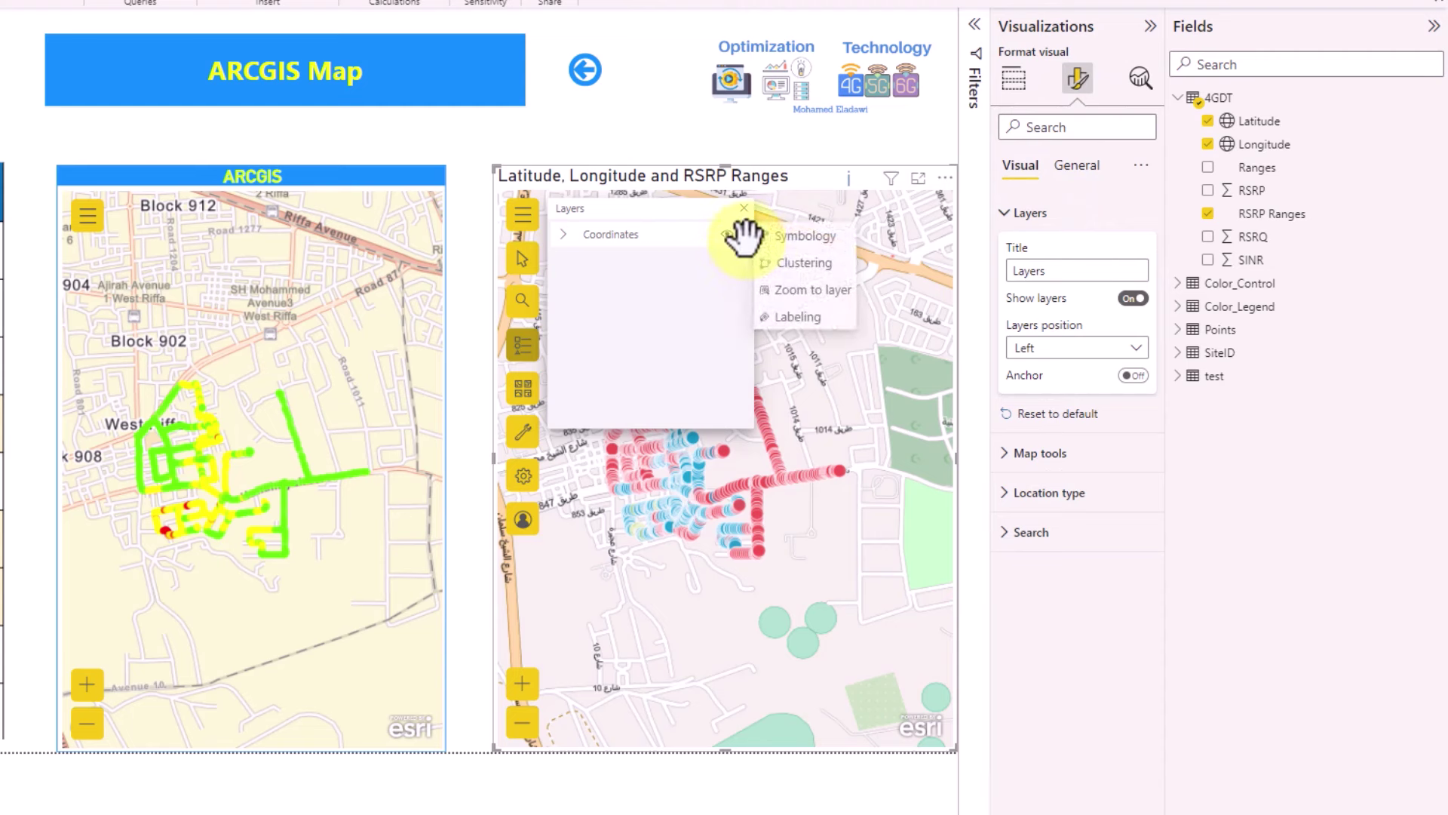
pyautogui.click(839, 259)
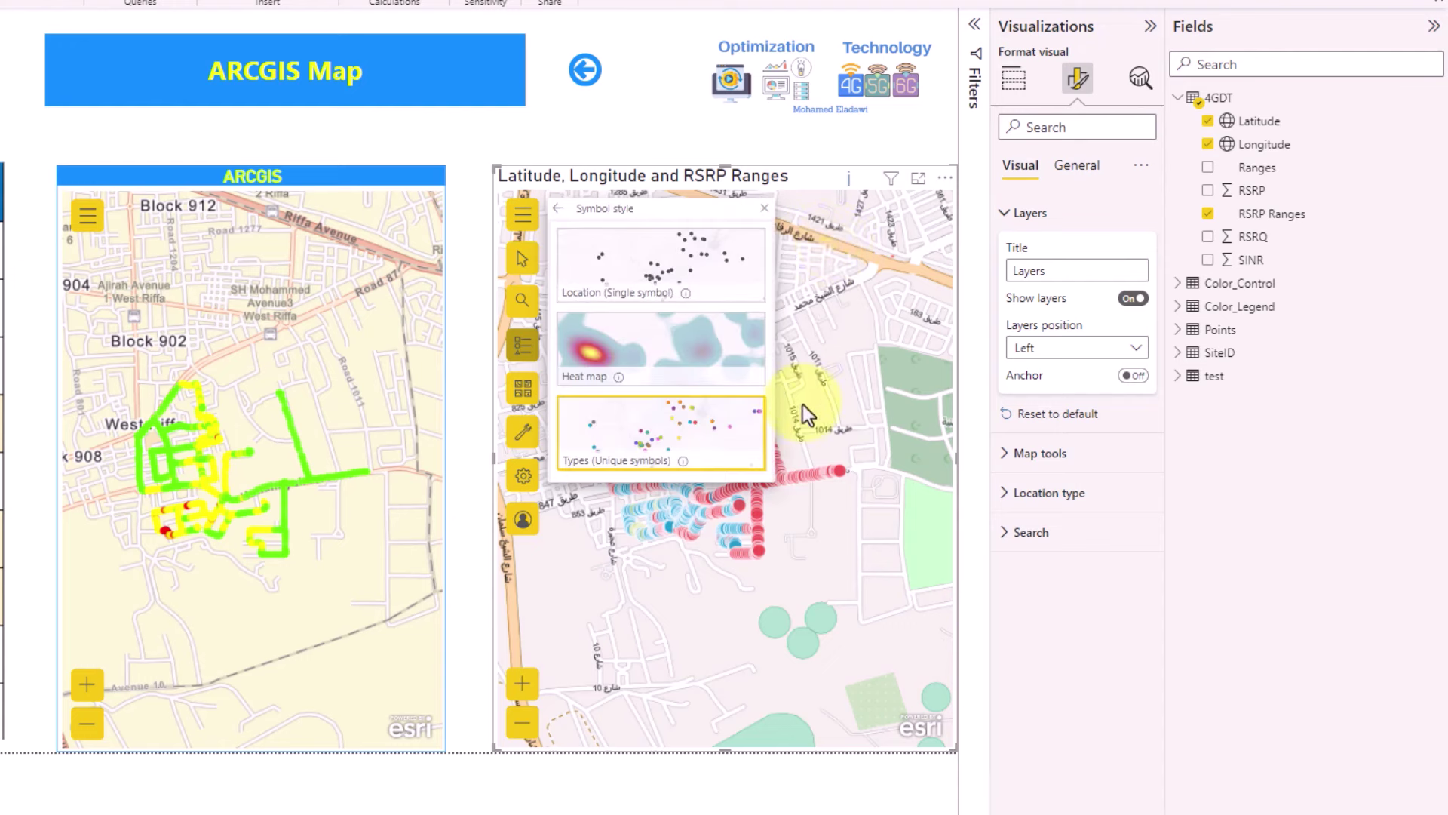
pyautogui.click(1015, 84)
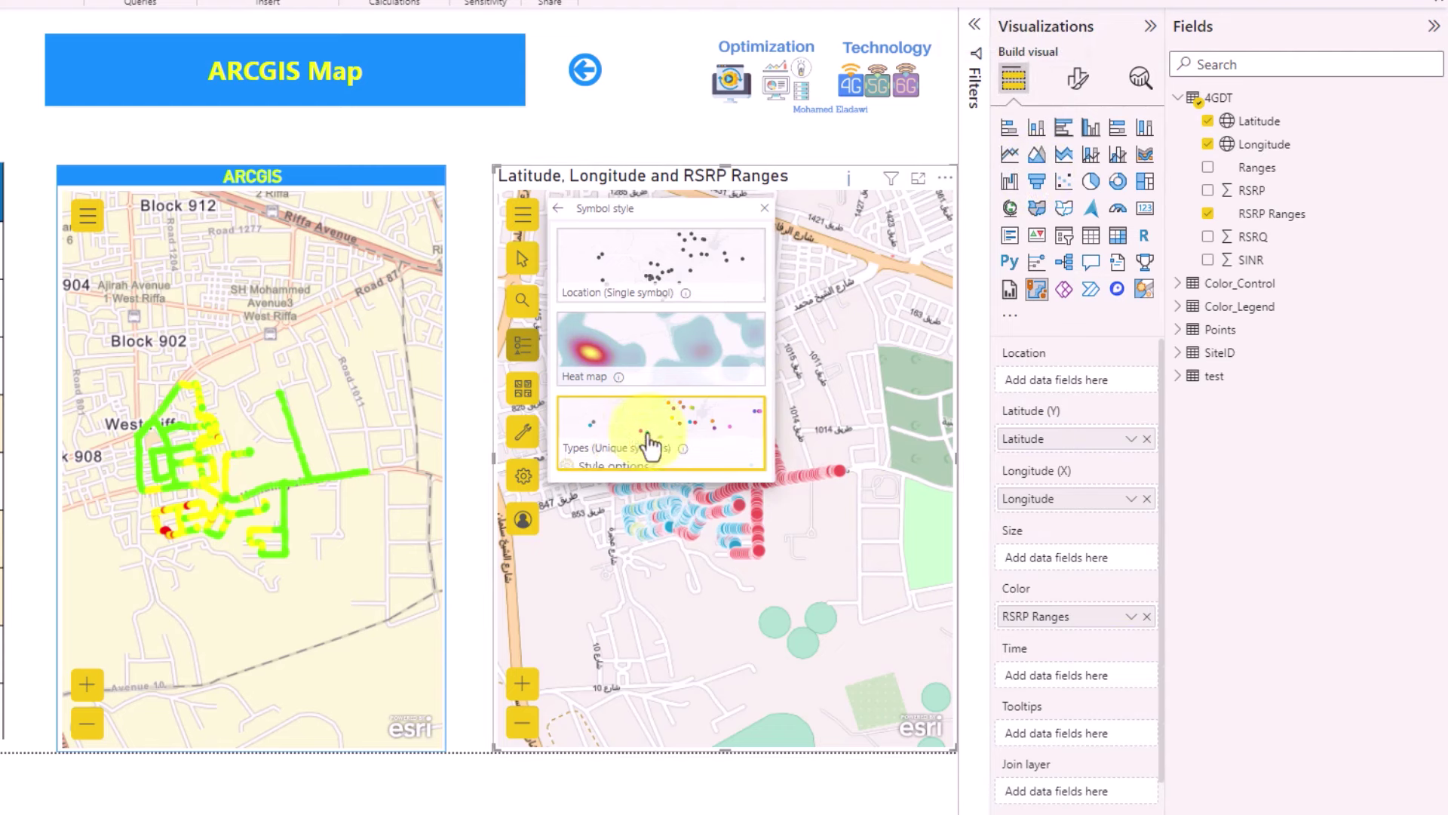
pyautogui.moveTo(647, 417)
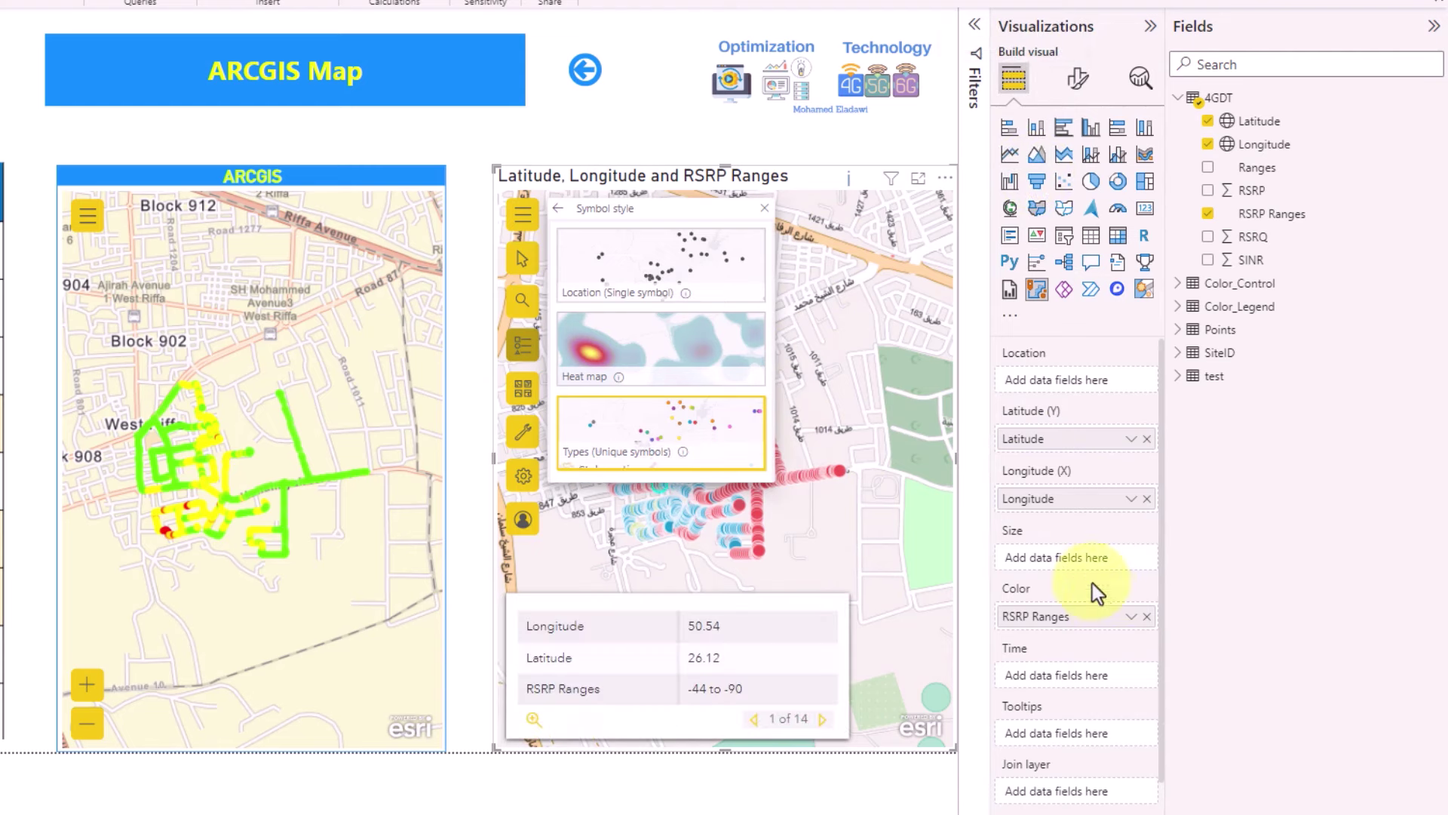
# Remove RSRP Ranges from the new map's Color field and add it back.
pyautogui.moveTo(1090, 629); pyautogui.dragTo(1169, 624)
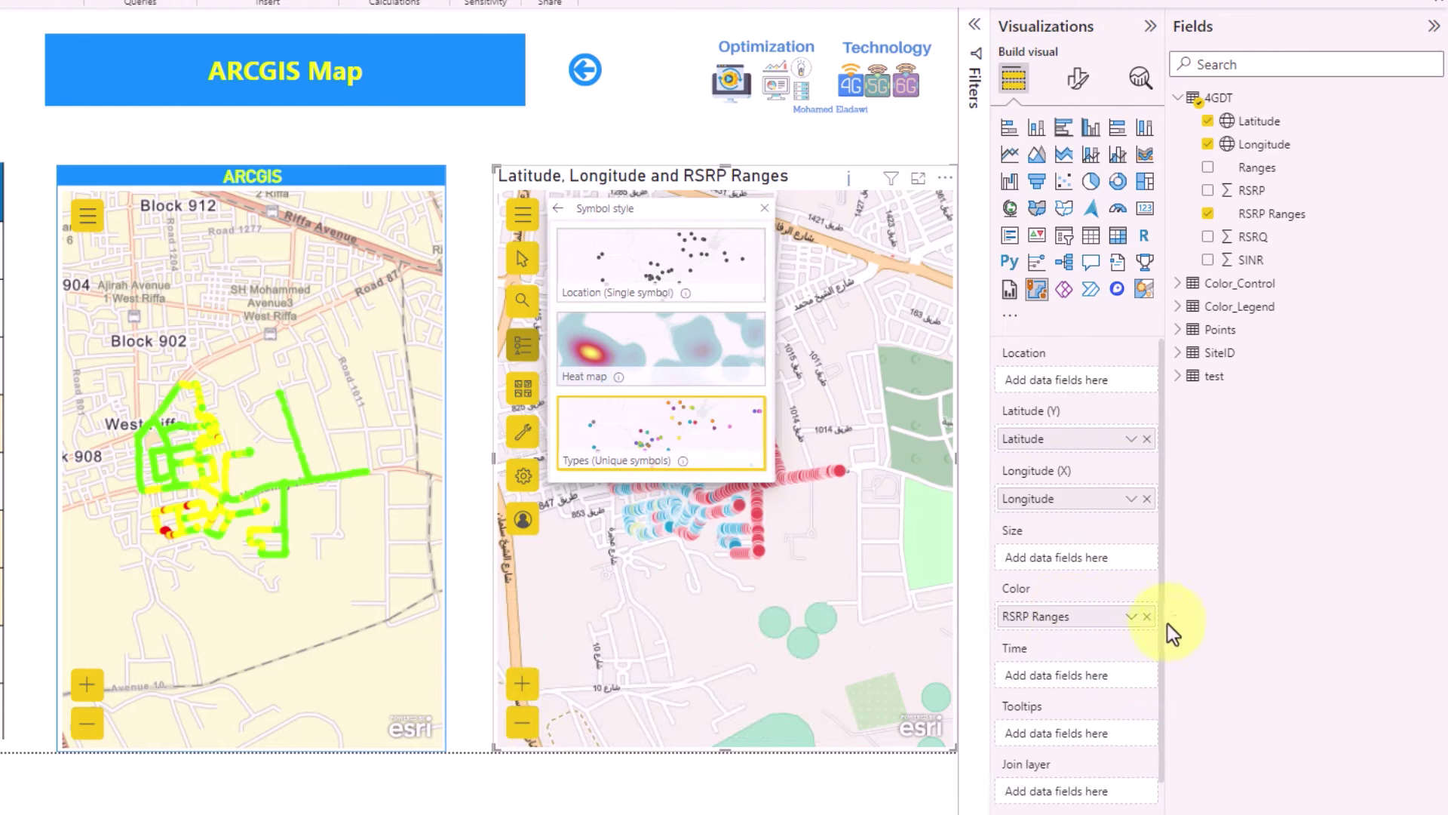
pyautogui.click(1148, 619)
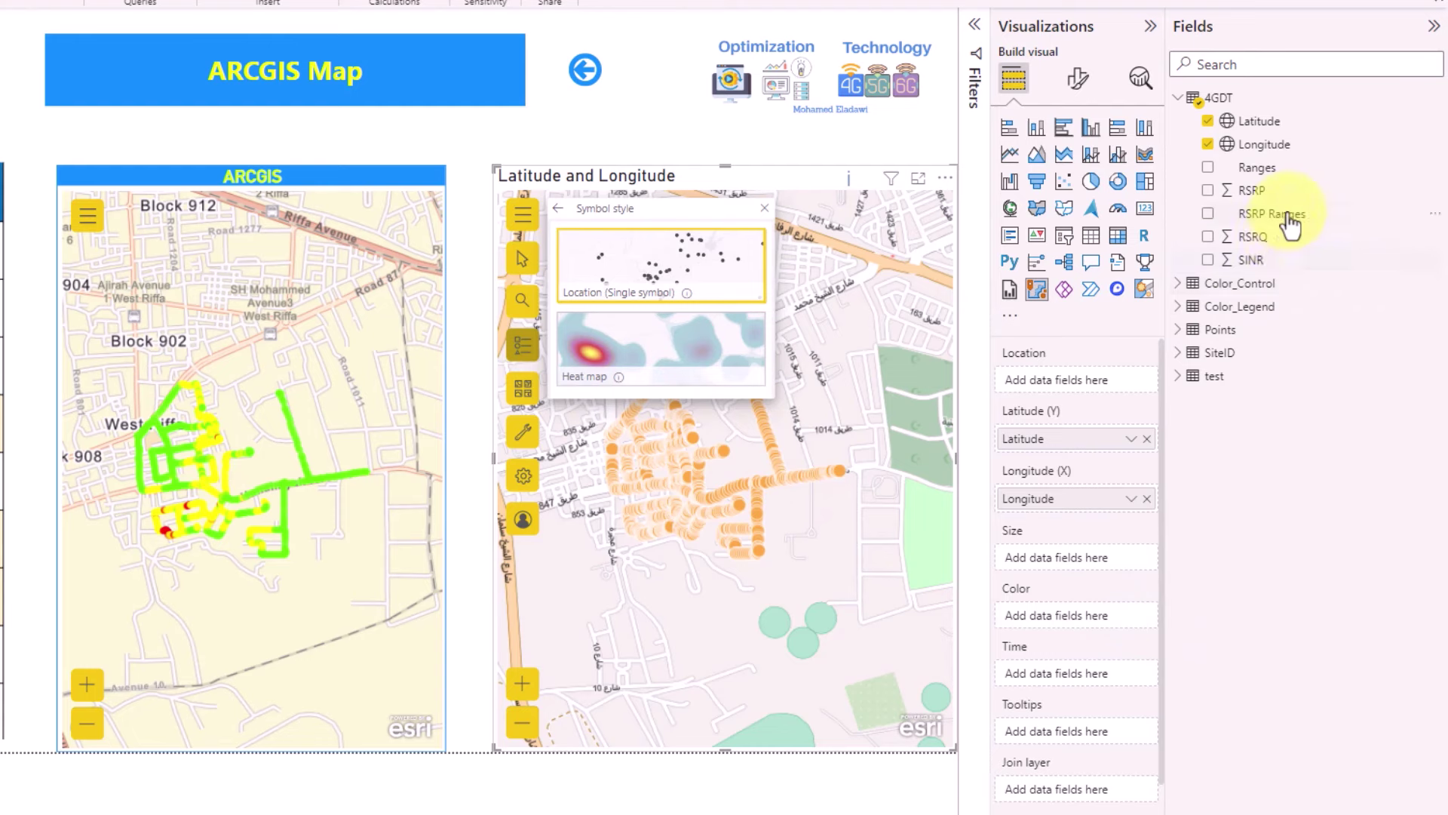
pyautogui.moveTo(1291, 220); pyautogui.dragTo(1080, 609)
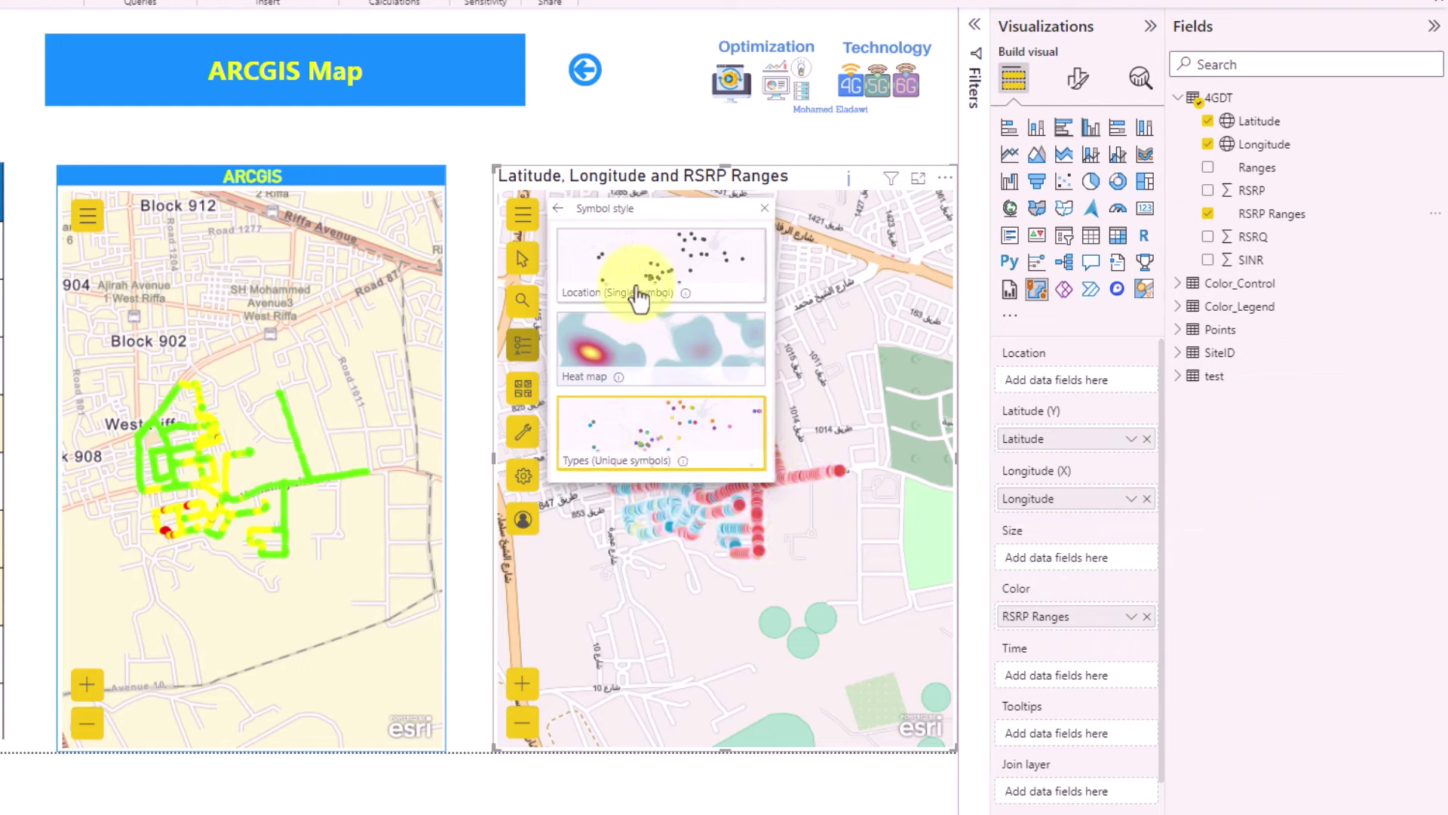
# In the Types (Unique symbols) style options, set the -44 to -90 symbol's fill color to green (0fff3b).
pyautogui.moveTo(636, 453)
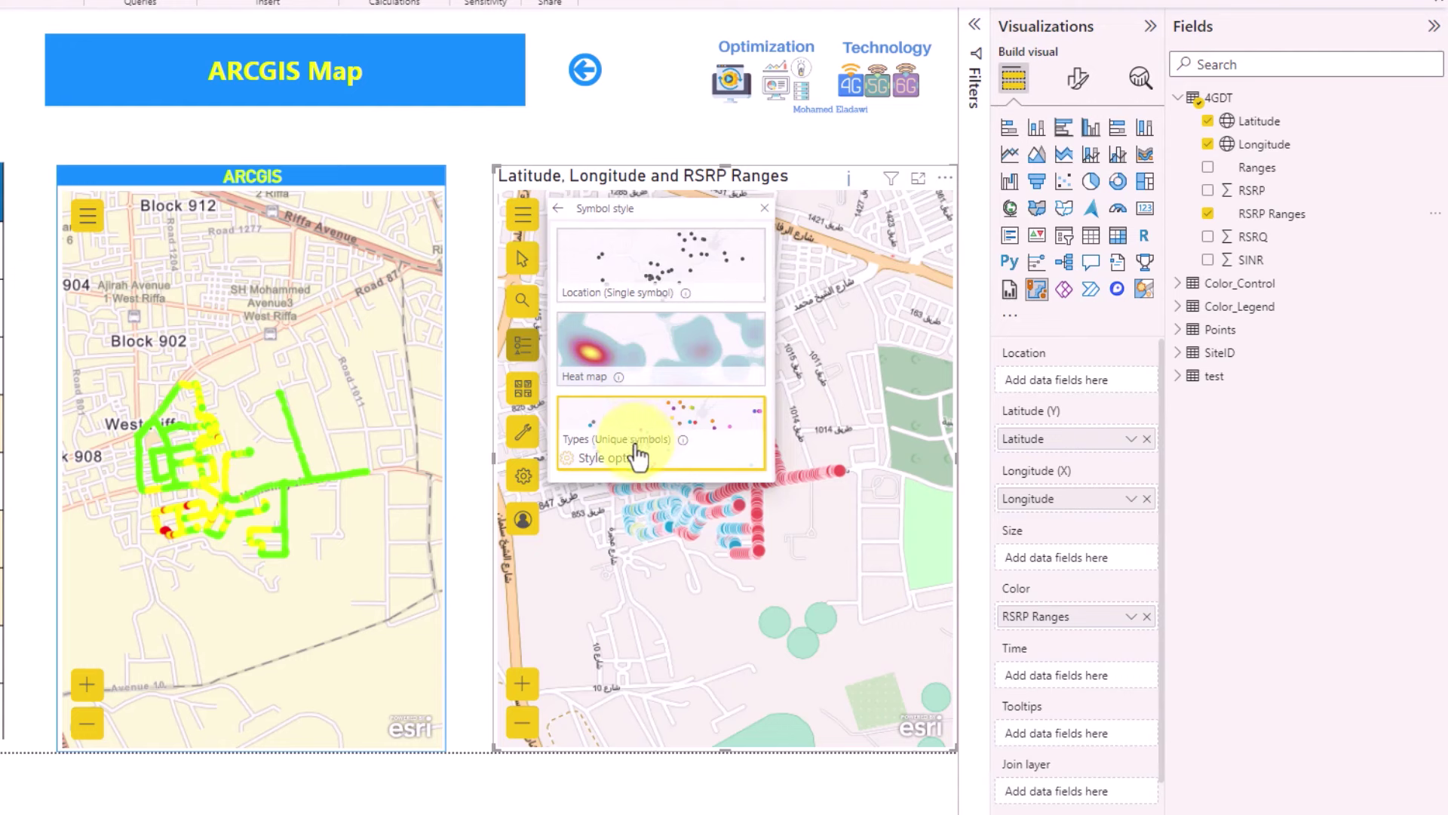
pyautogui.click(615, 462)
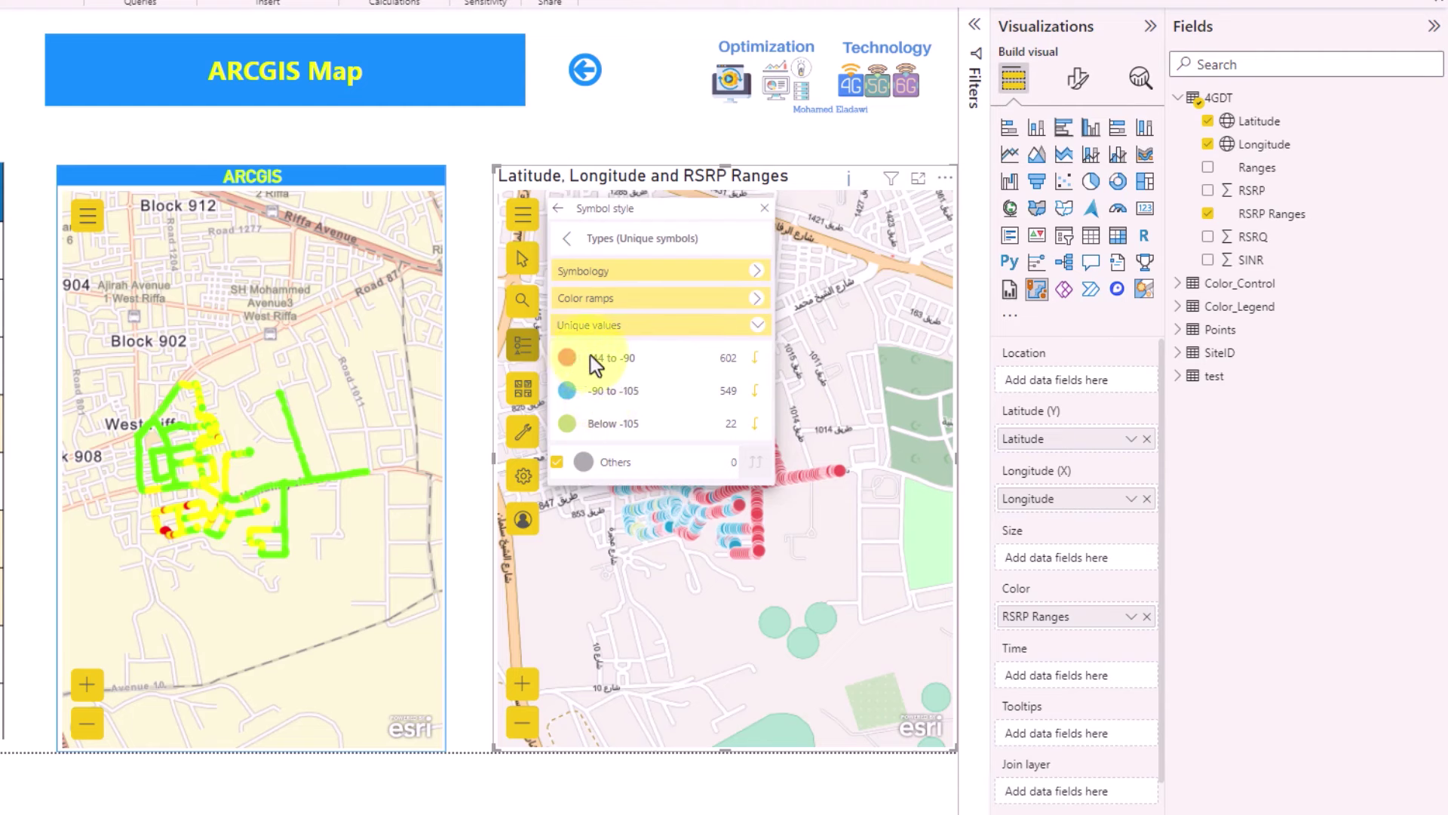
pyautogui.click(572, 363)
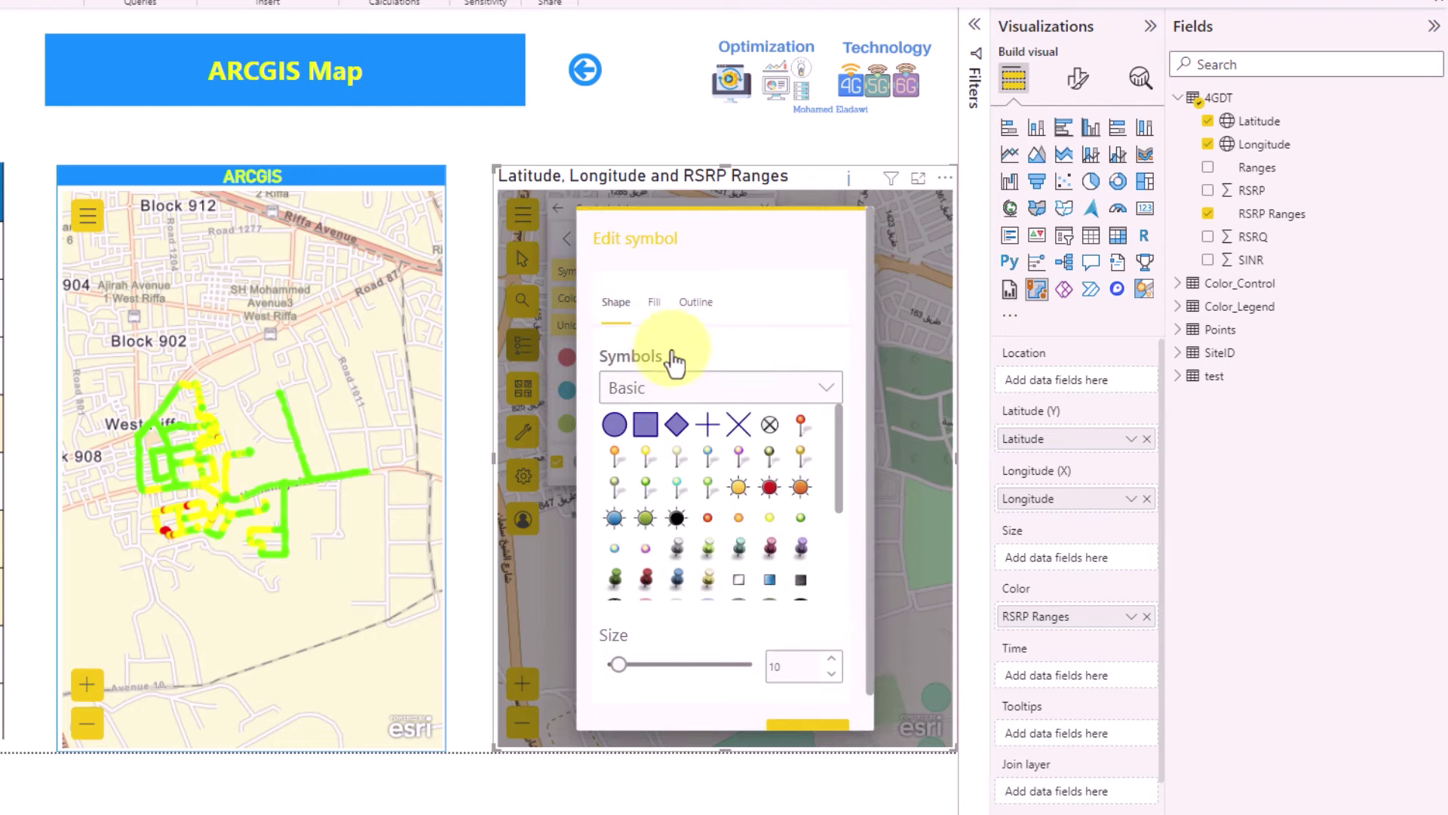
pyautogui.click(654, 301)
pyautogui.click(678, 639)
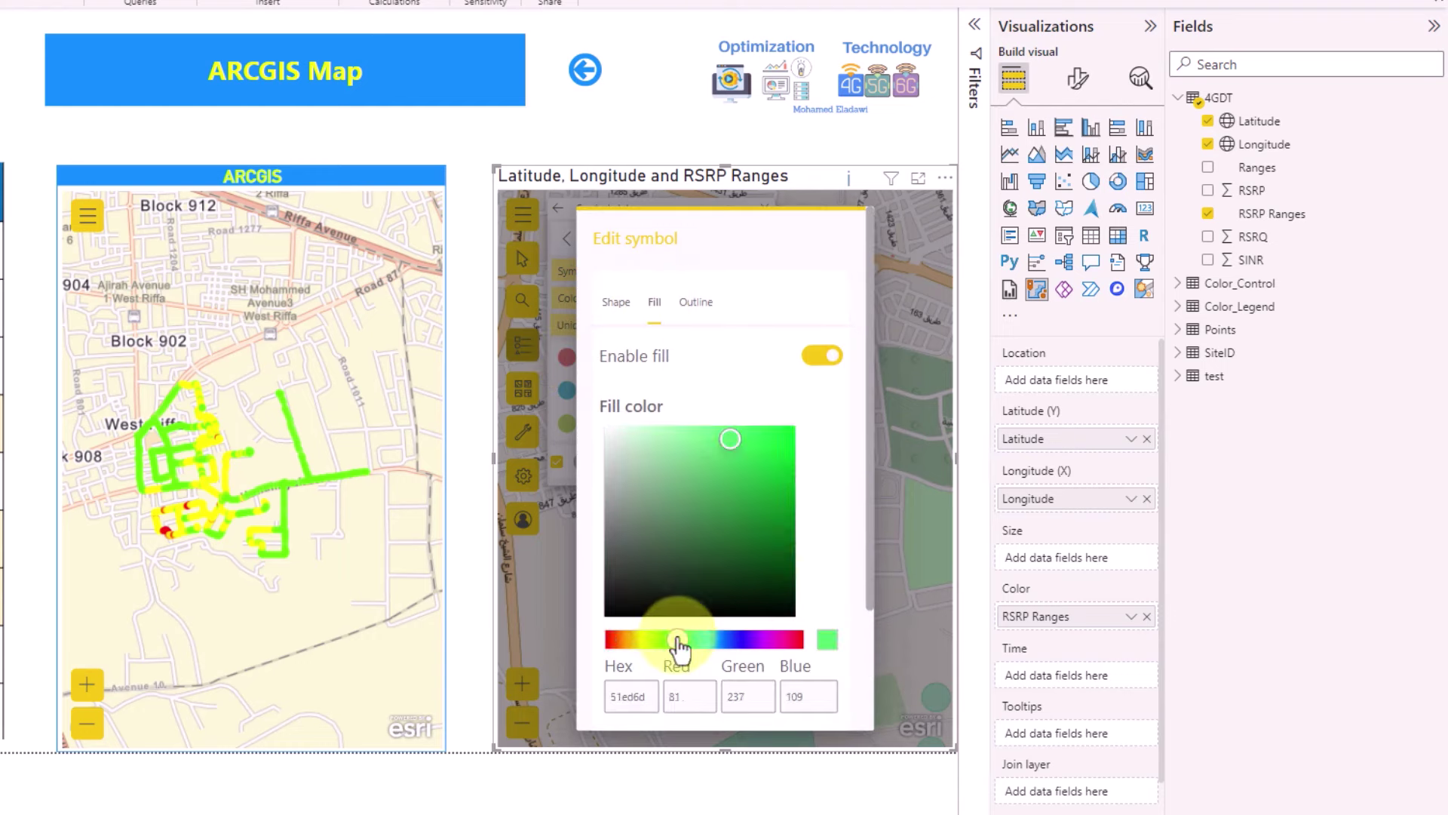
pyautogui.click(784, 426)
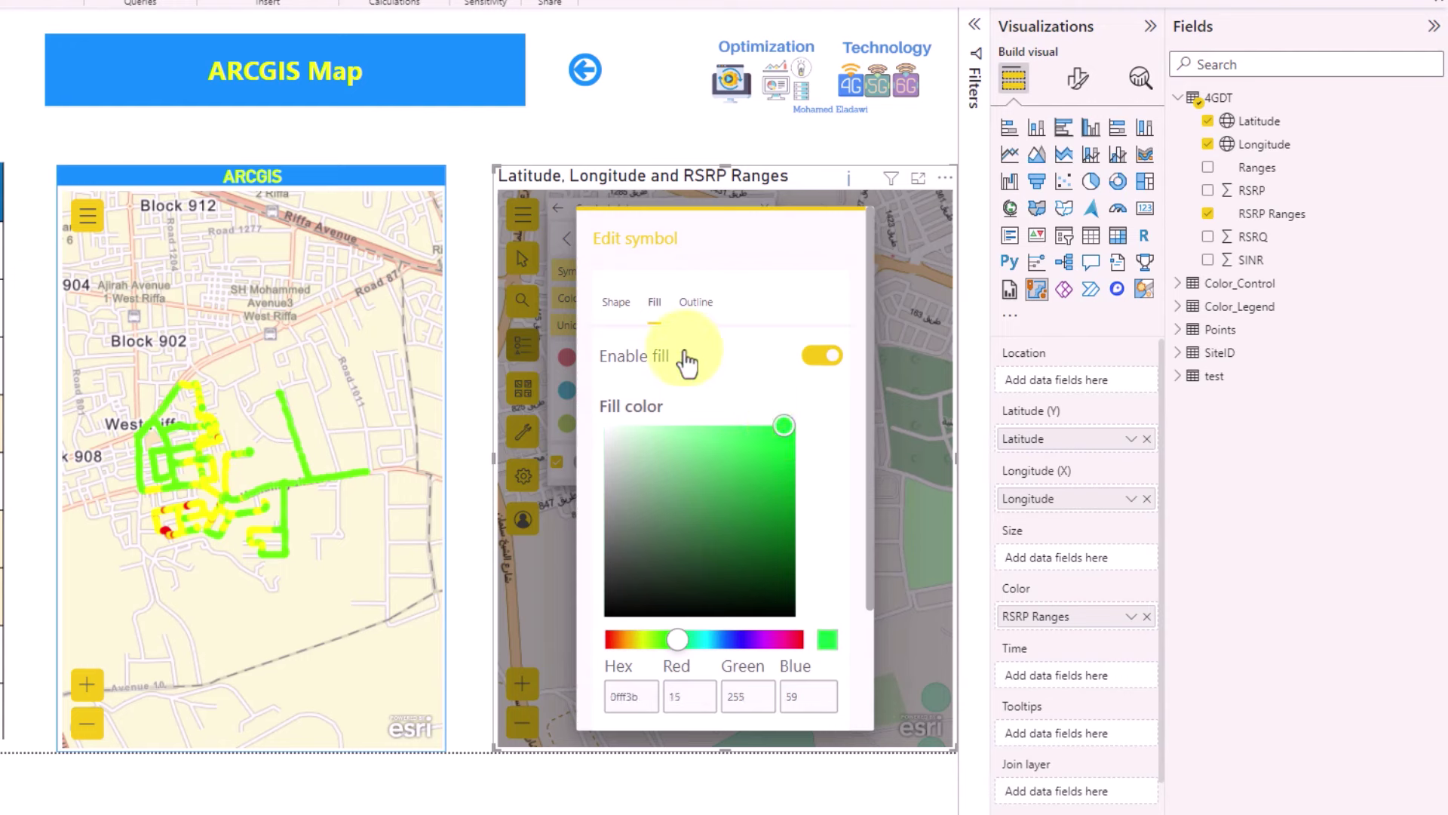
# Disable the outline of the -44 to -90 symbol and set its size to 3.
pyautogui.click(714, 308)
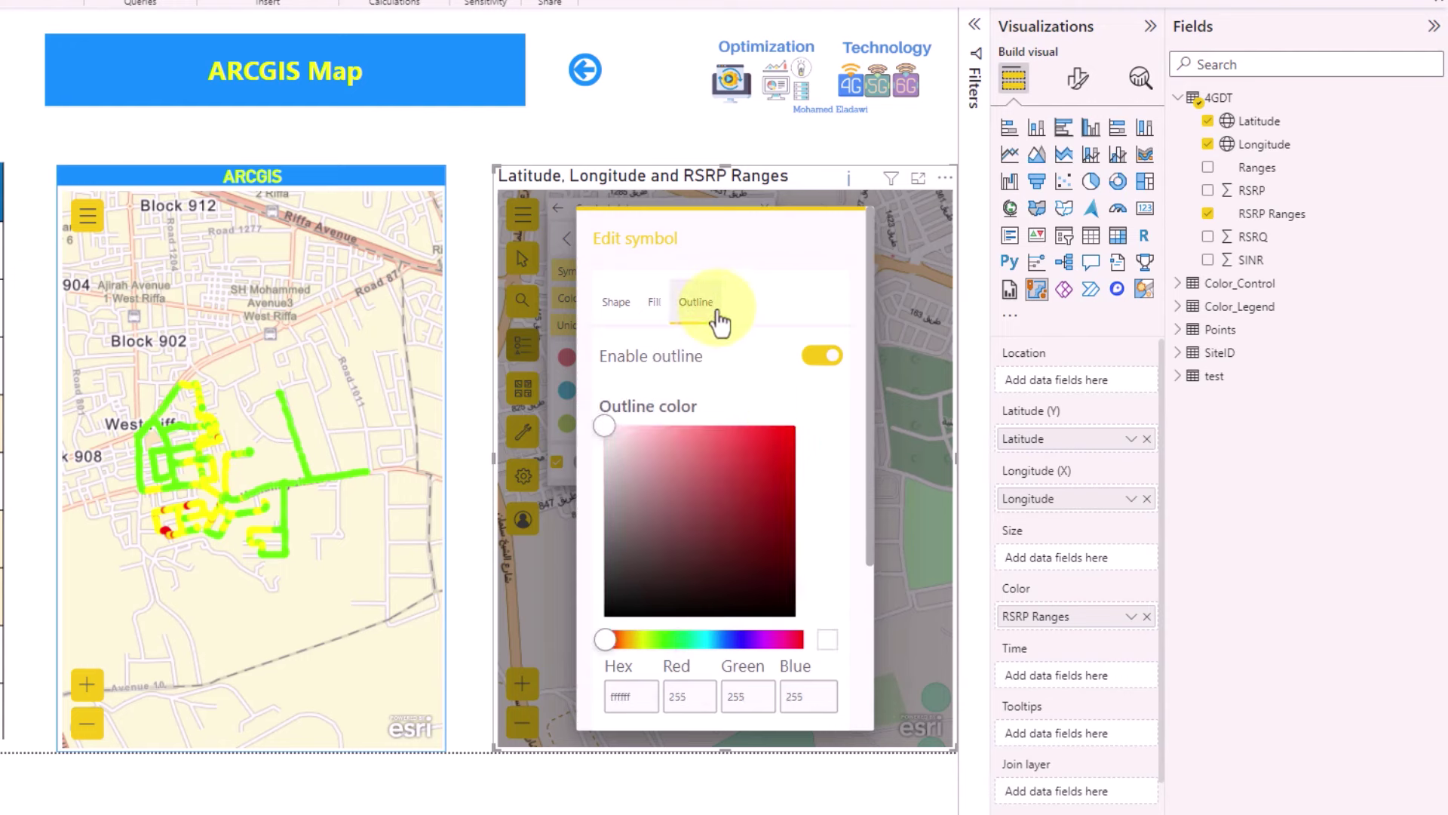
pyautogui.click(832, 372)
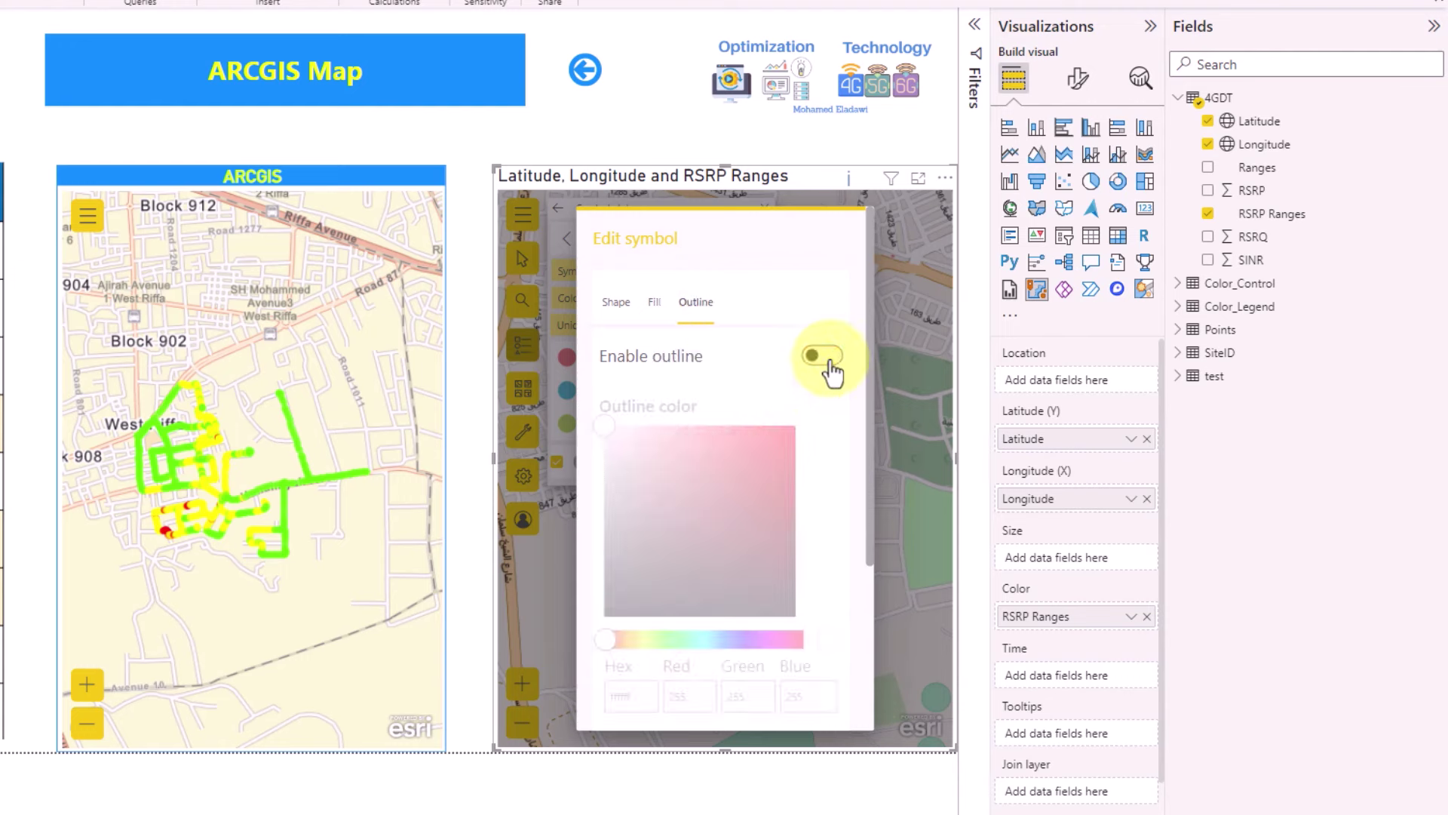
pyautogui.click(615, 303)
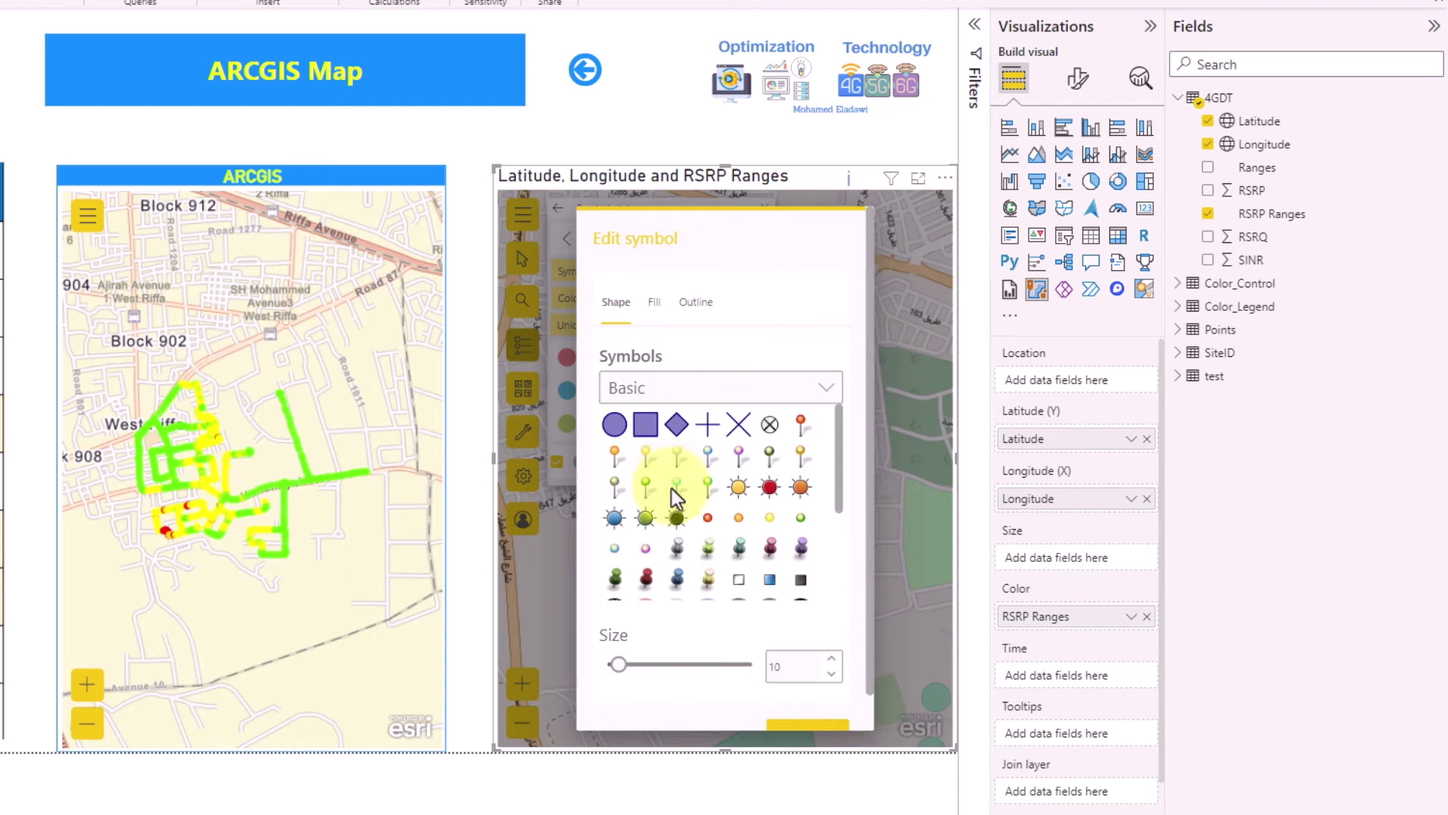
pyautogui.scroll(-4, 696, 528)
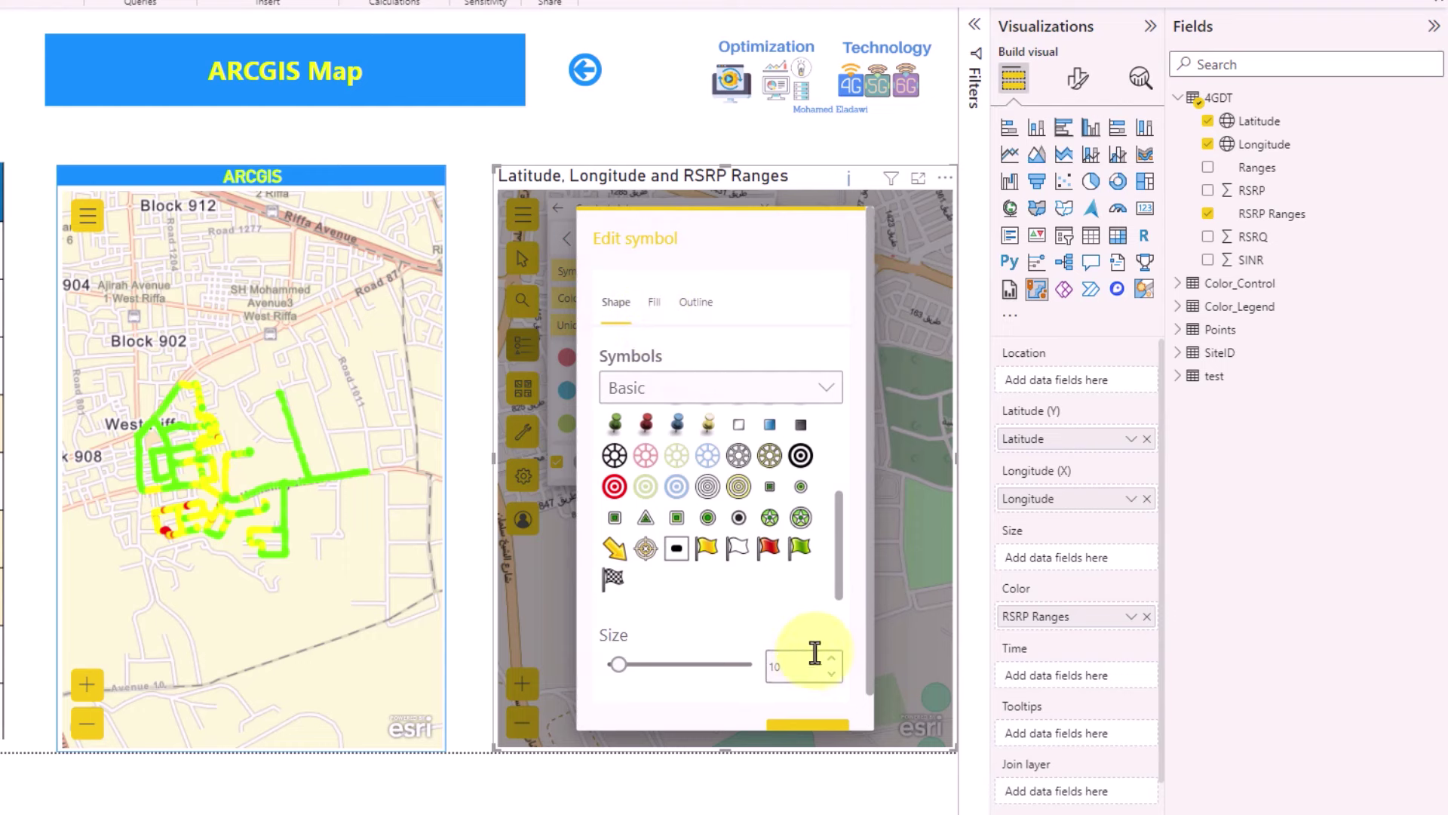
pyautogui.scroll(-1, 812, 659)
pyautogui.click(813, 709)
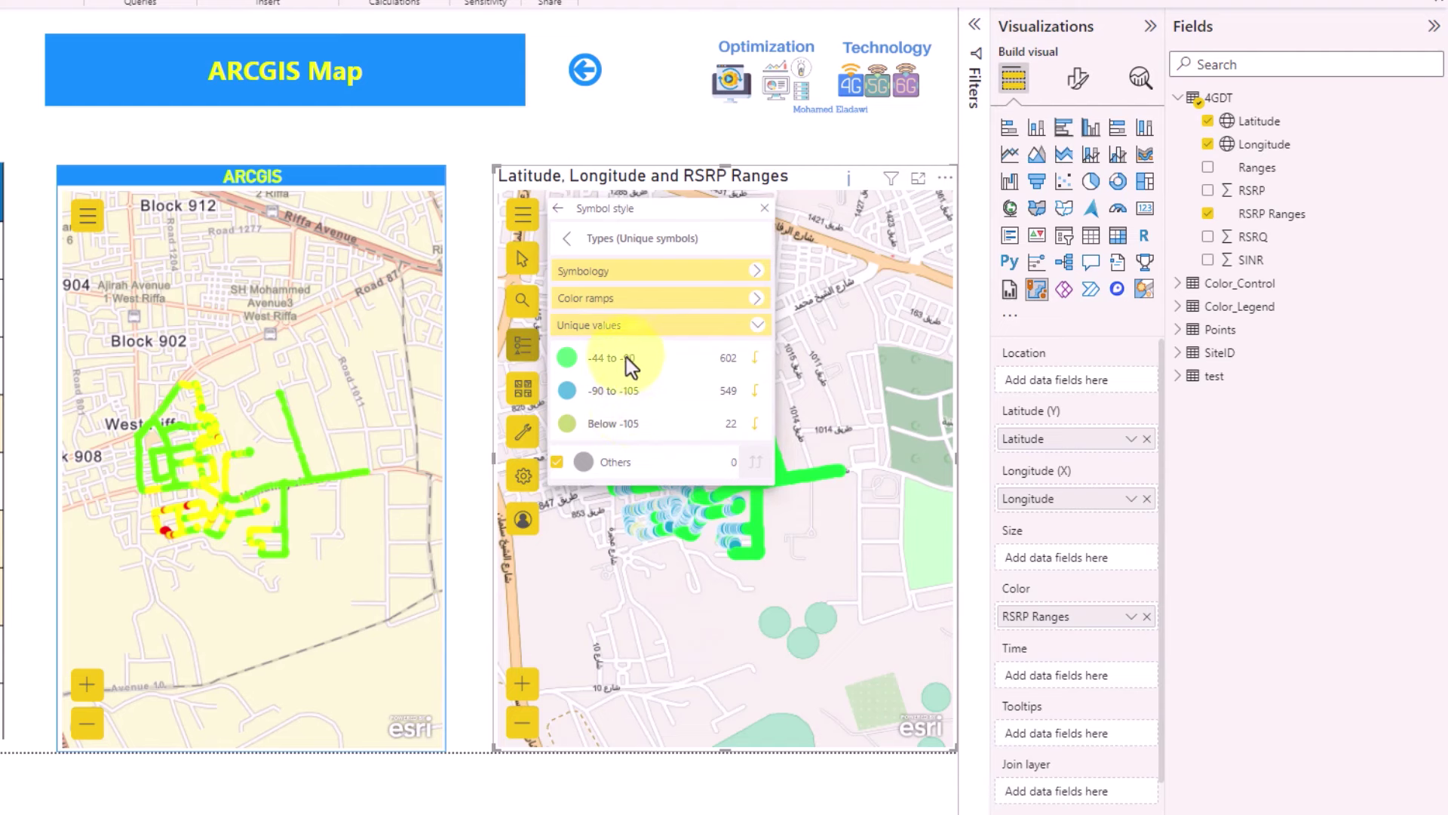
pyautogui.click(567, 390)
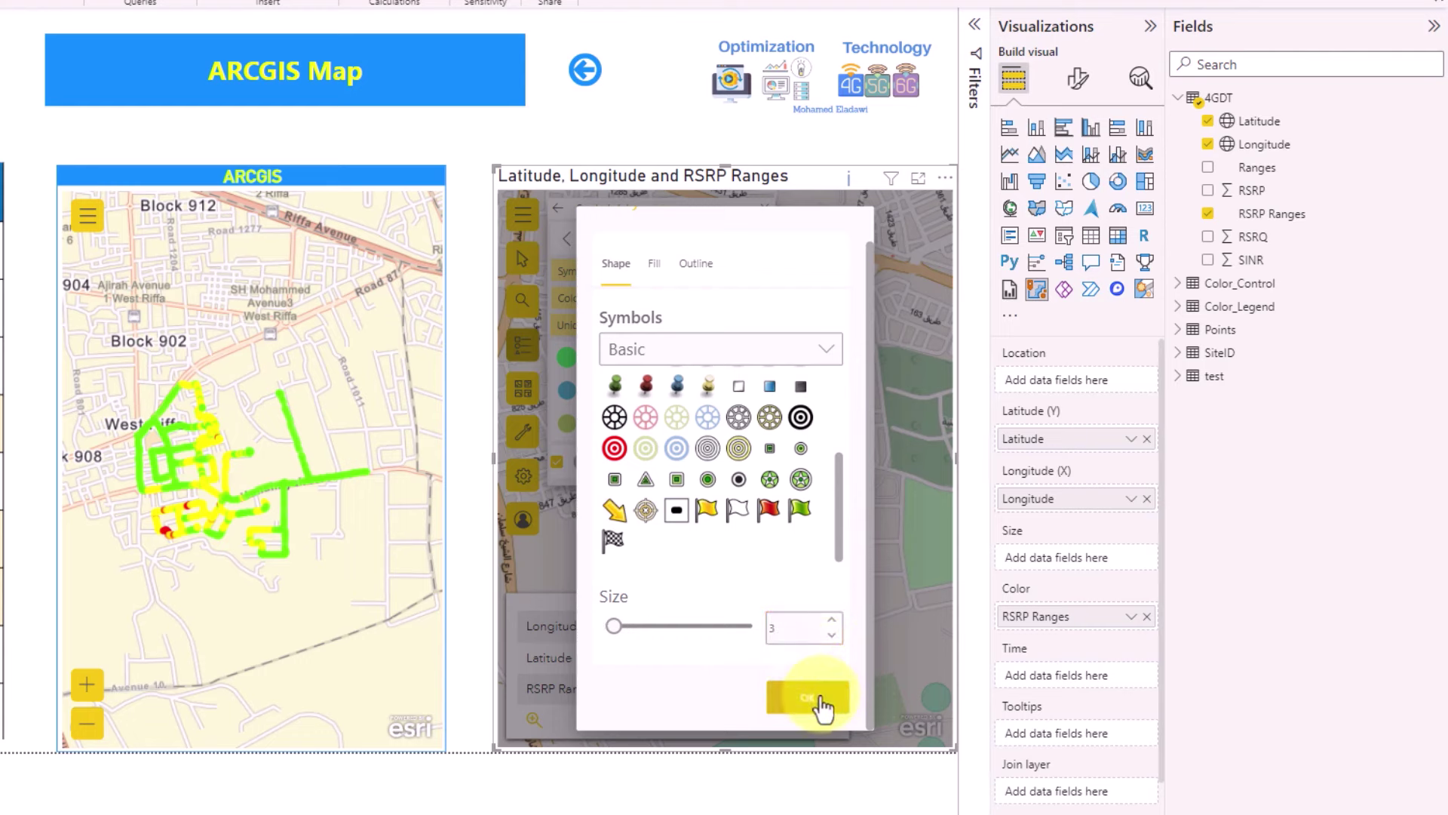
pyautogui.click(821, 703)
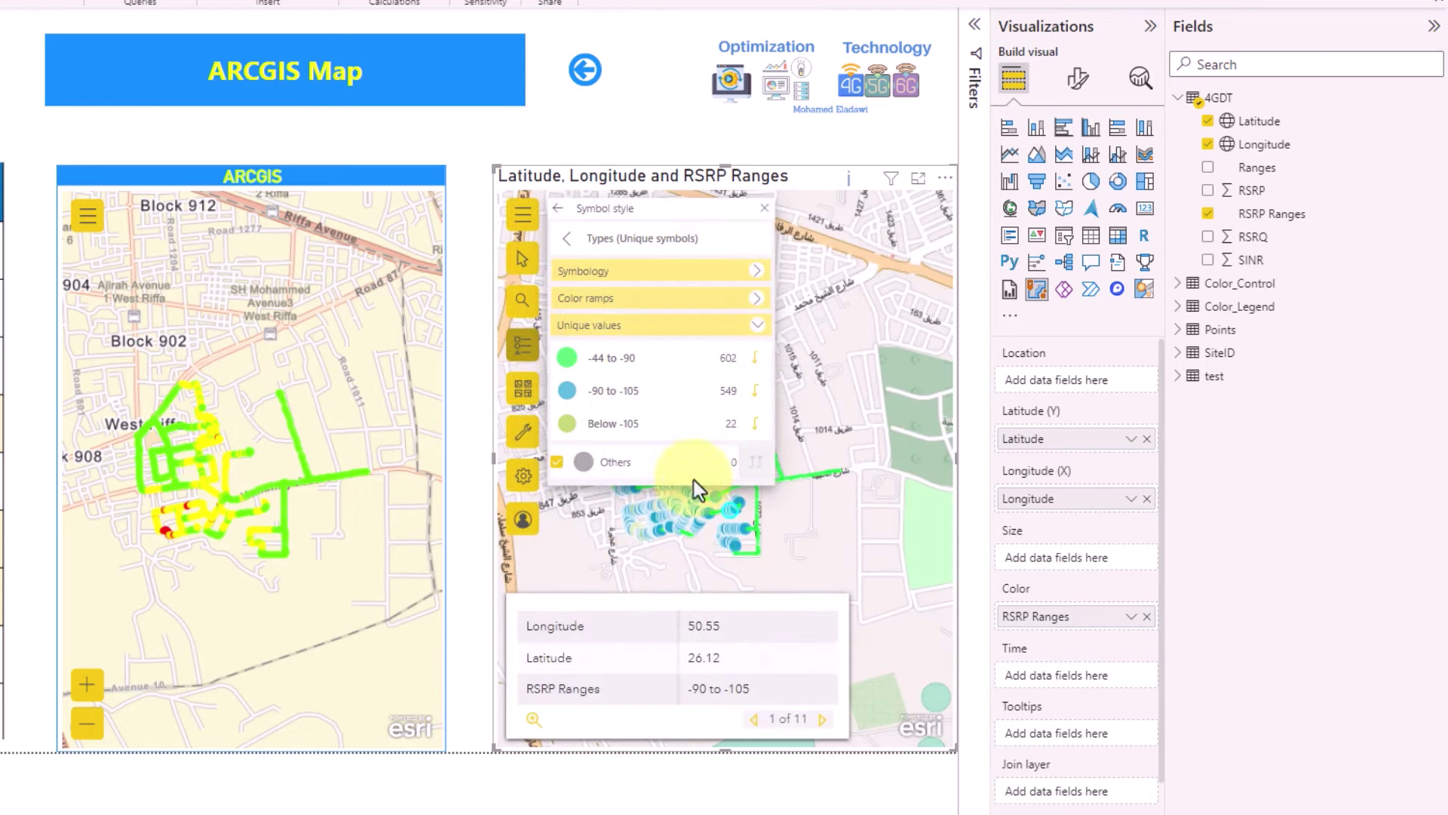
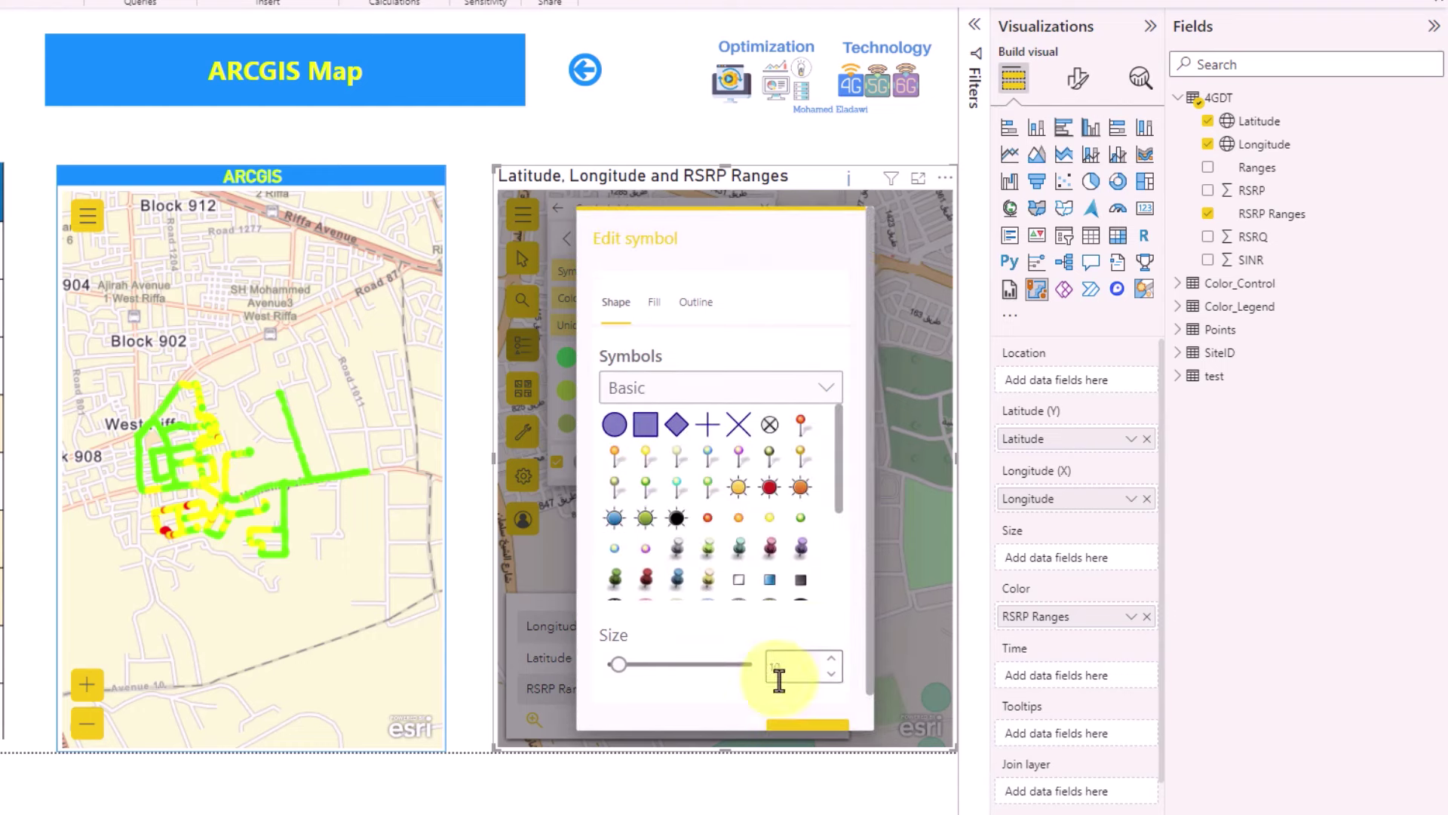
# Set the Below -105 symbol's size to 3, apply it, and close the symbol style options.
pyautogui.doubleClick(786, 664)
pyautogui.write('3')
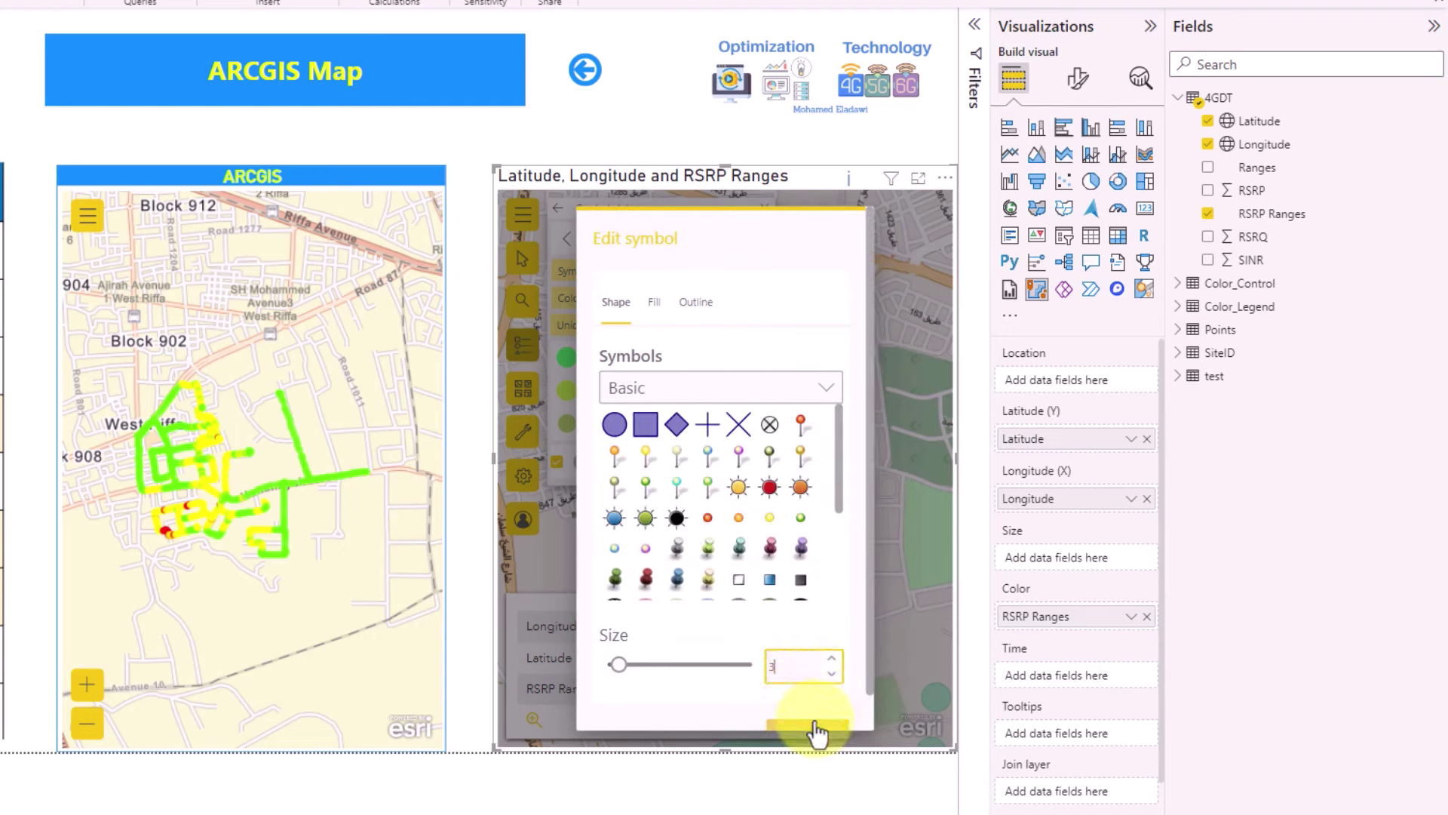
pyautogui.click(818, 733)
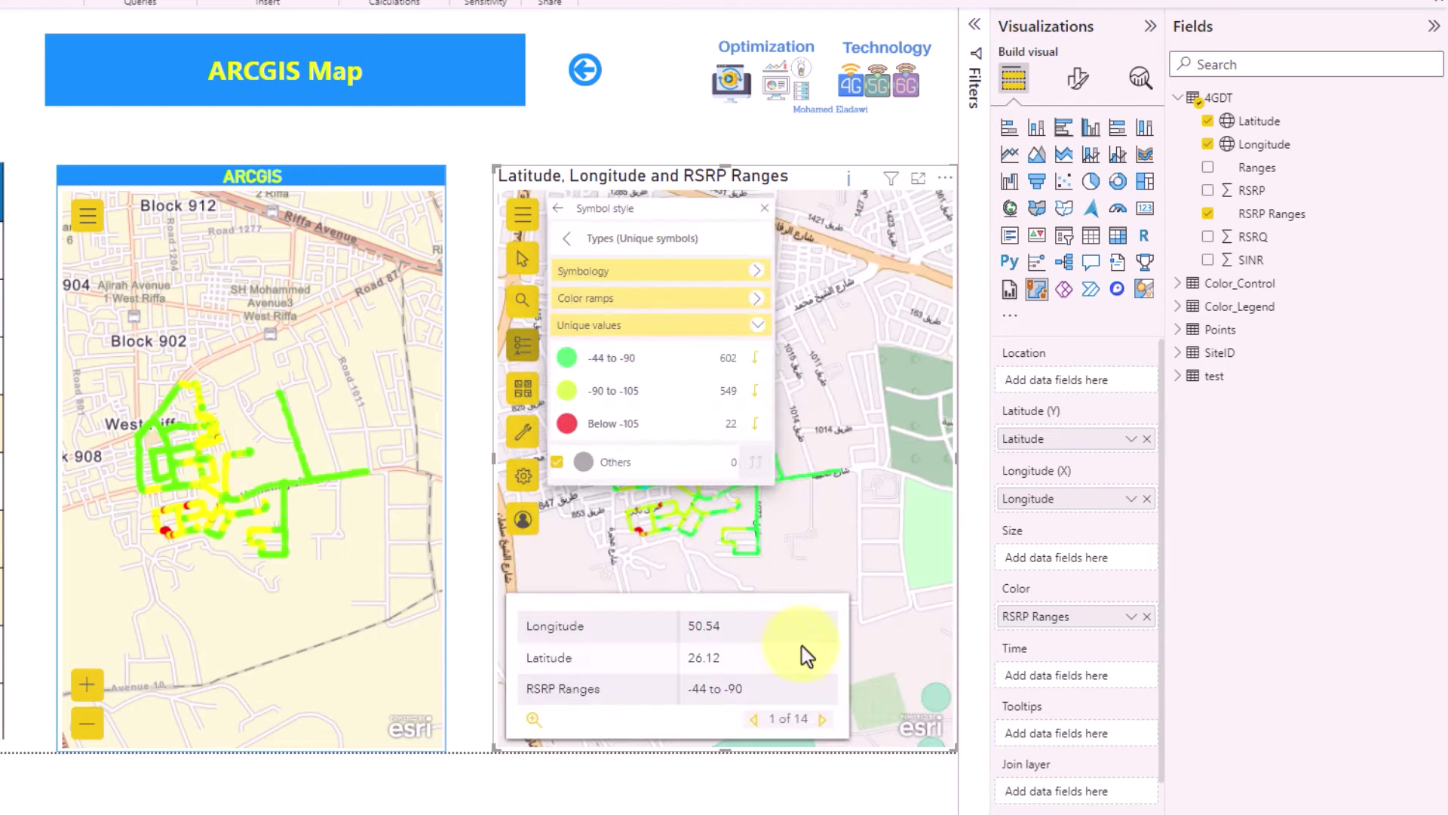
pyautogui.click(758, 531)
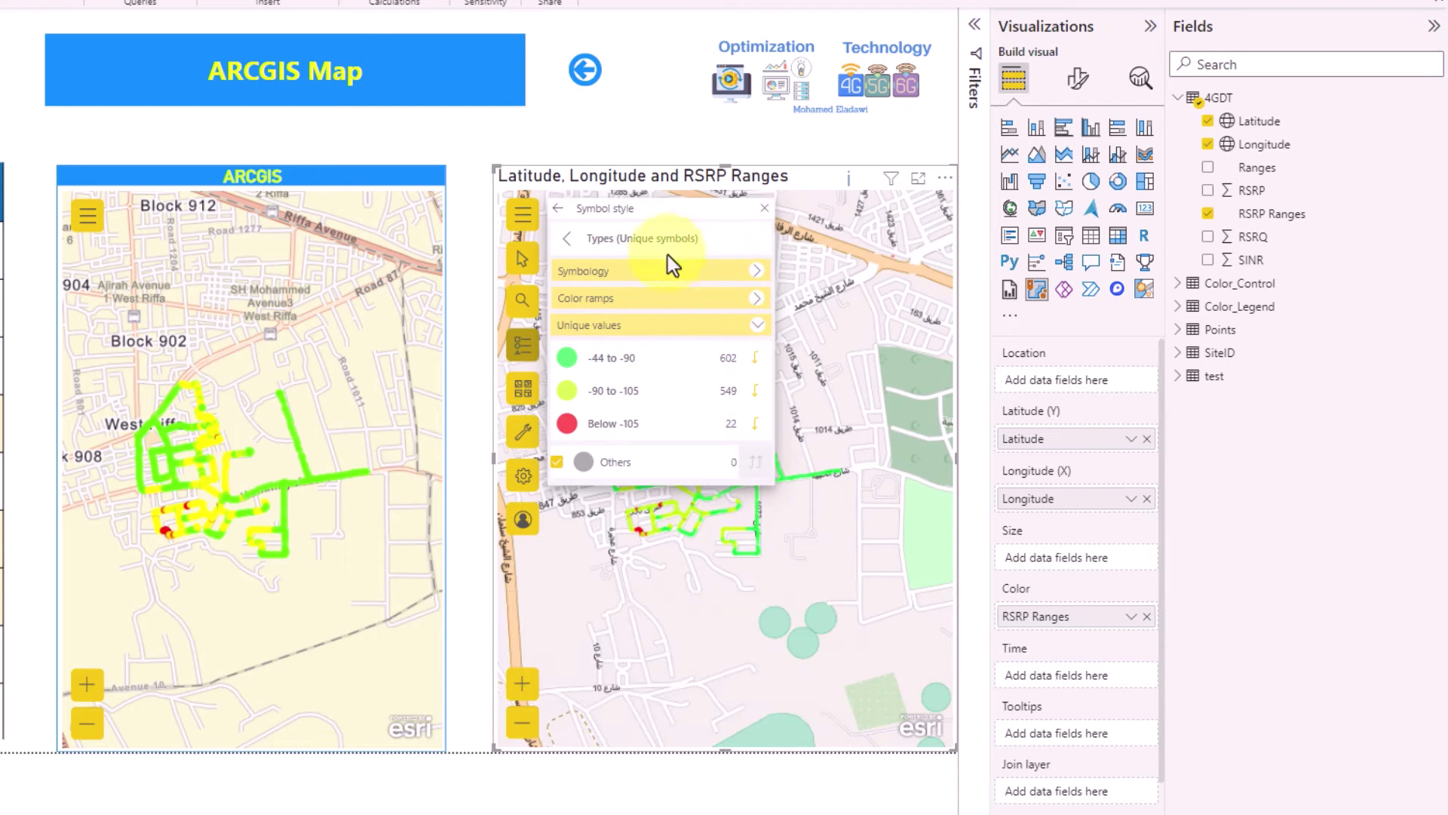
pyautogui.click(523, 345)
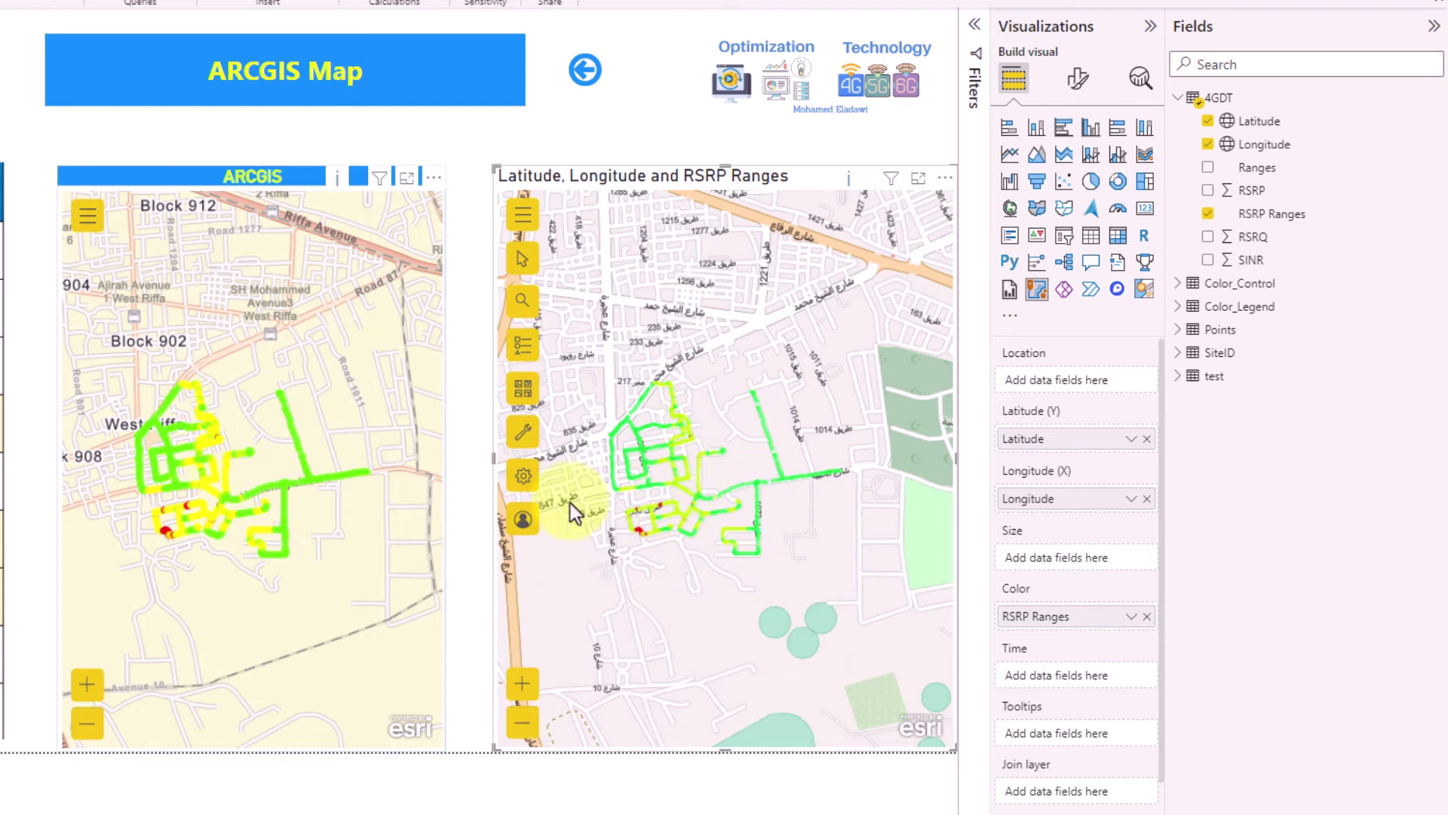
# Try several color ramps on the RSRP map's Types (Unique symbols) style, including the cyan-yellow-red one.
pyautogui.scroll(2, 703, 493)
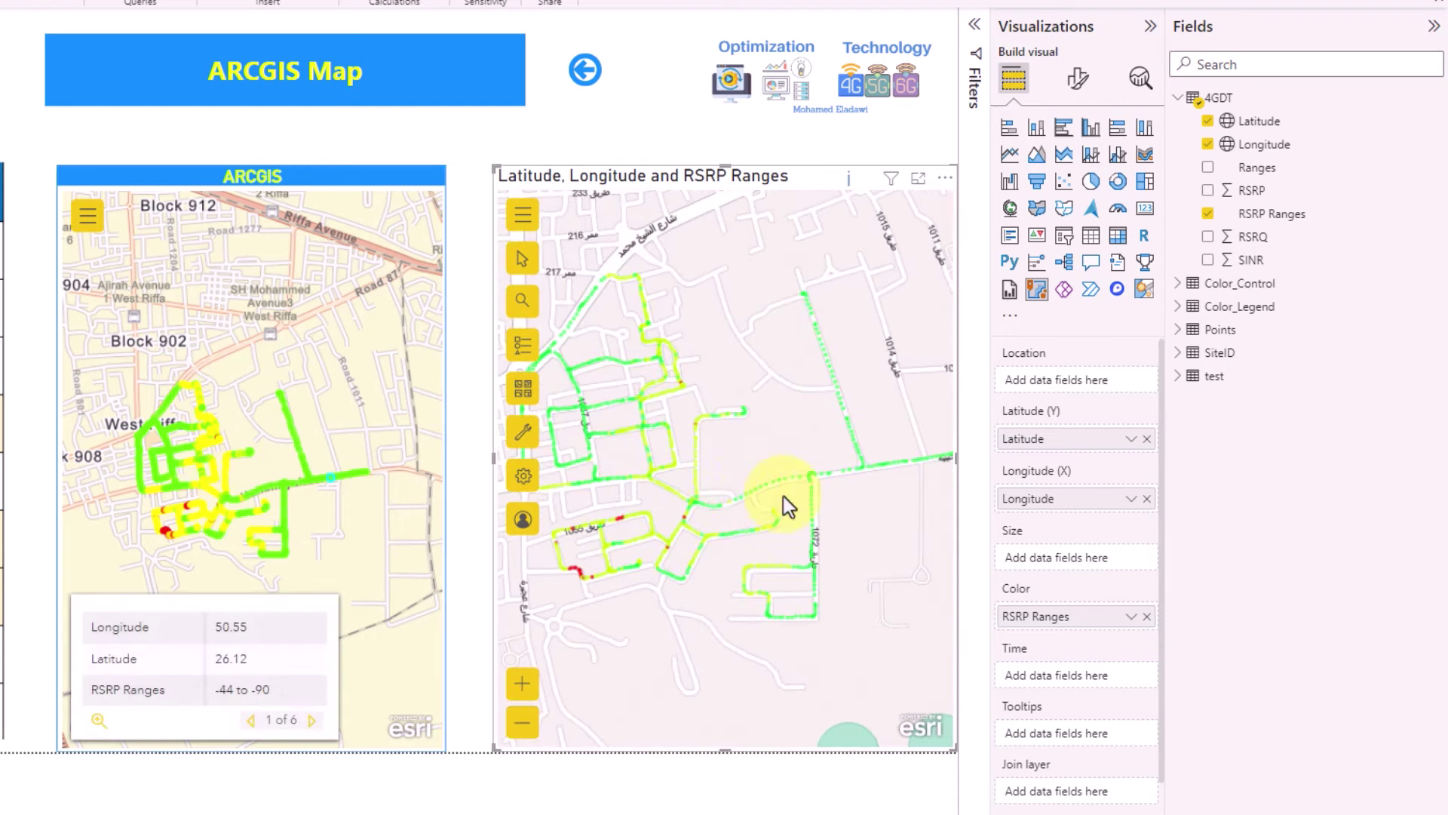
pyautogui.moveTo(785, 496); pyautogui.dragTo(808, 495)
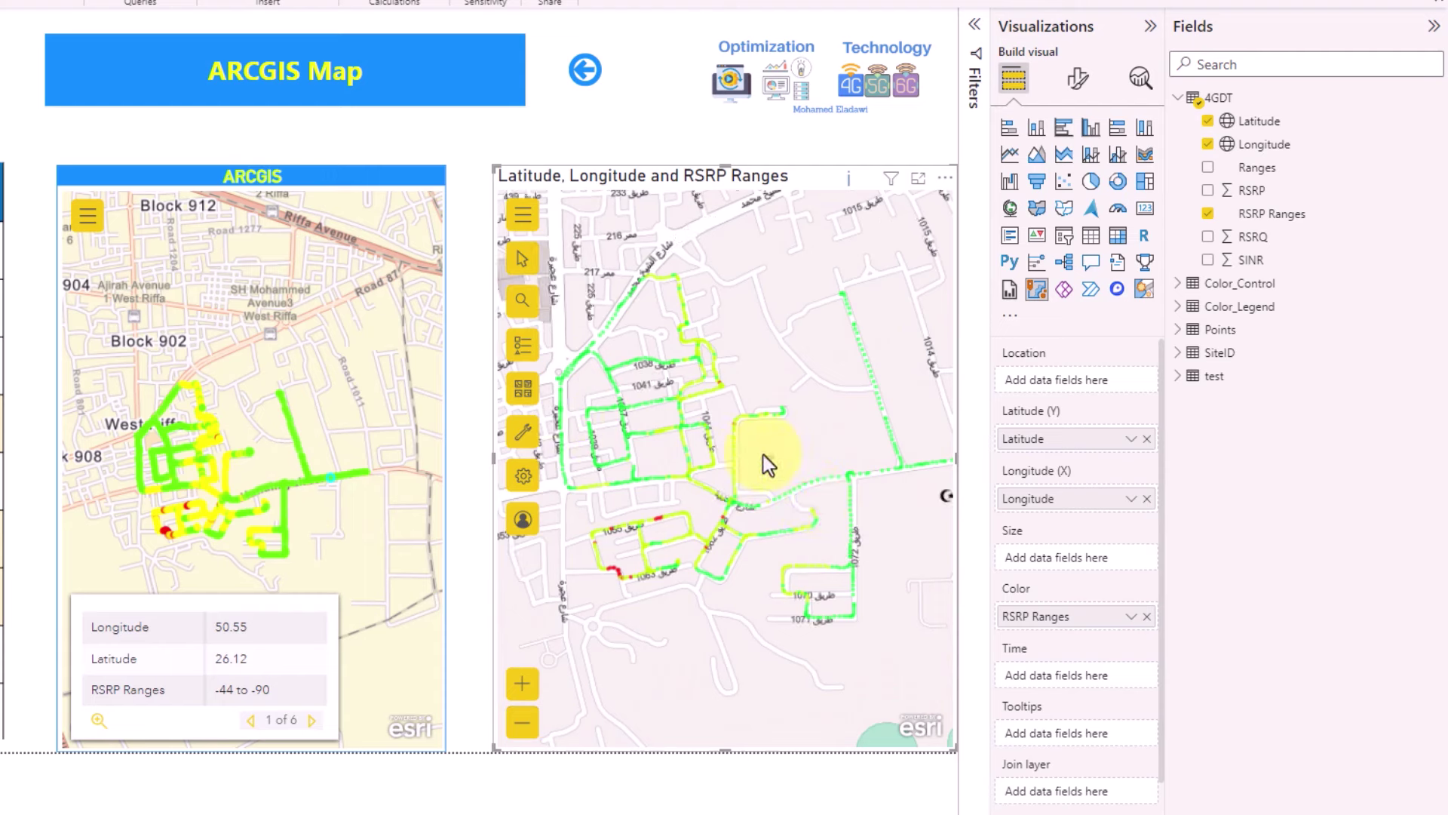
pyautogui.click(522, 346)
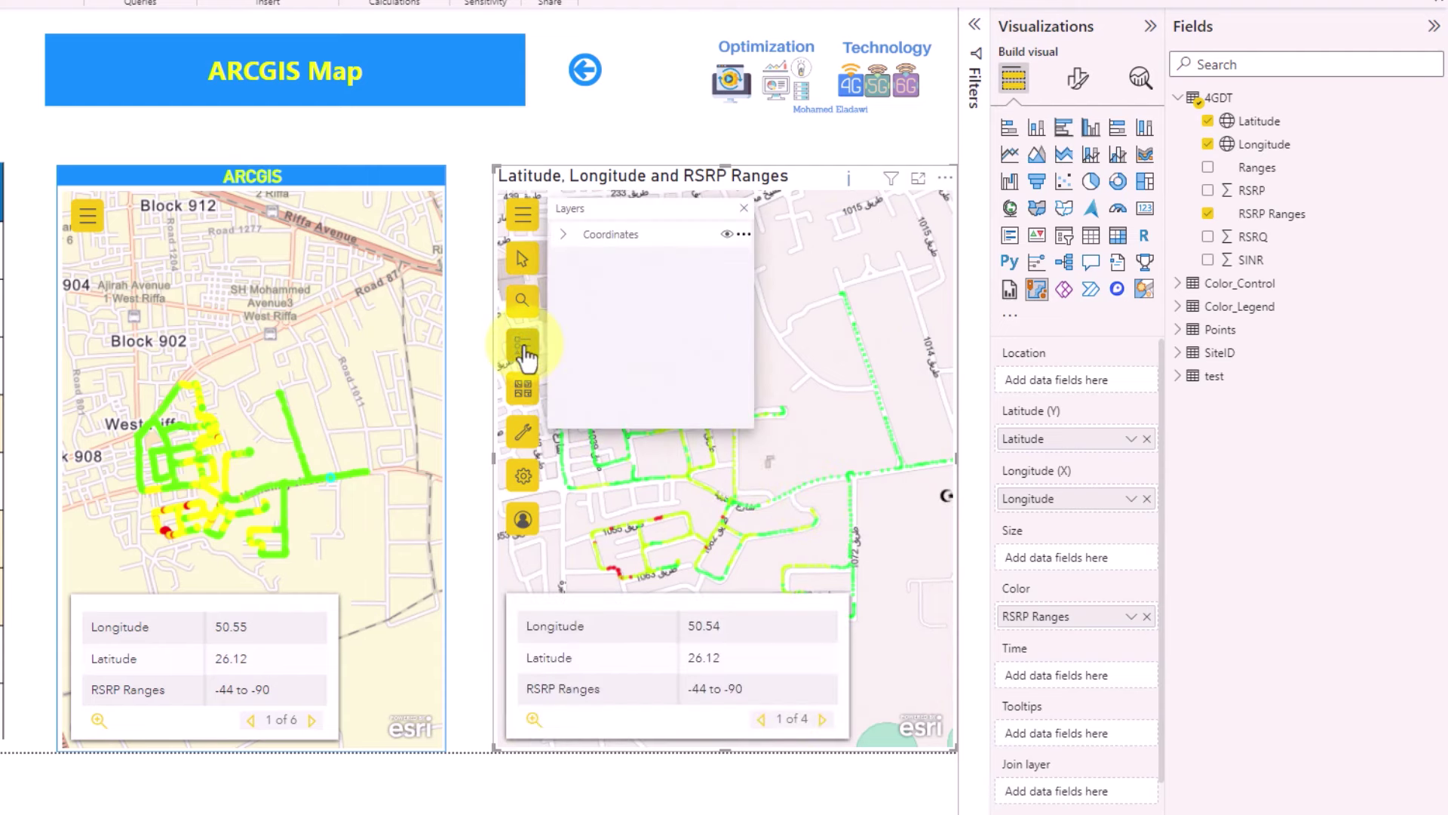
pyautogui.click(744, 234)
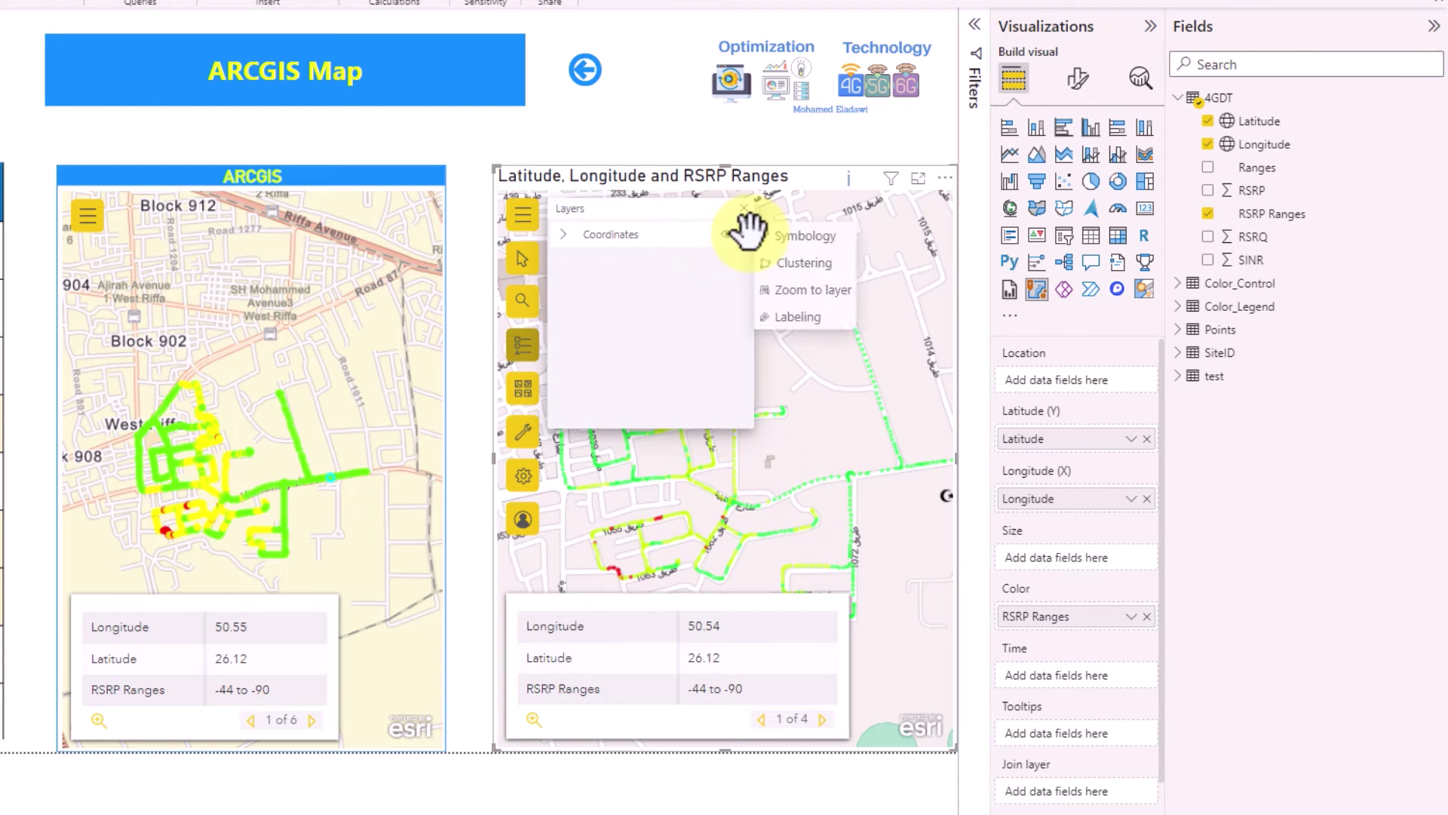
pyautogui.click(828, 249)
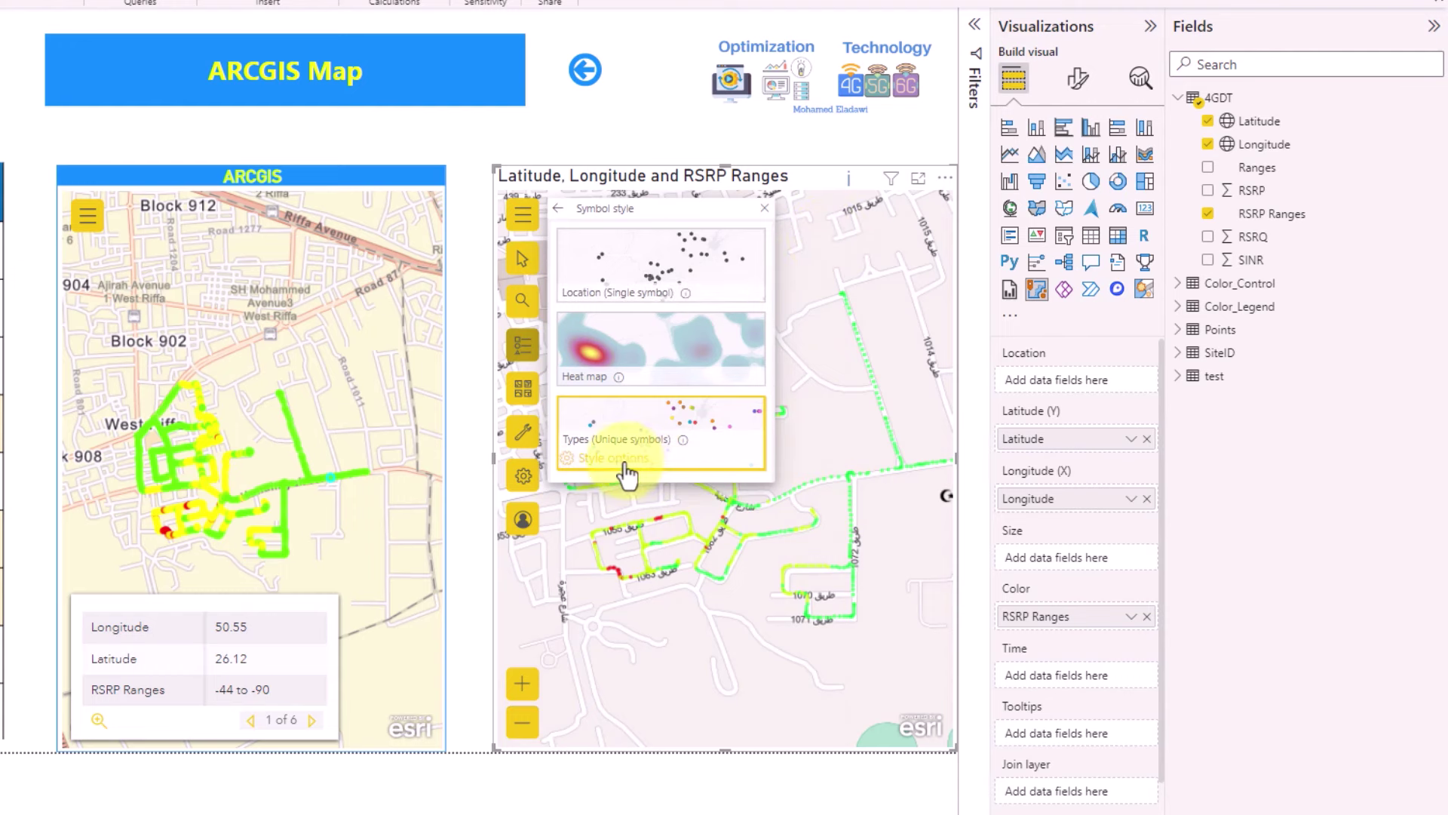
pyautogui.click(625, 460)
pyautogui.click(676, 302)
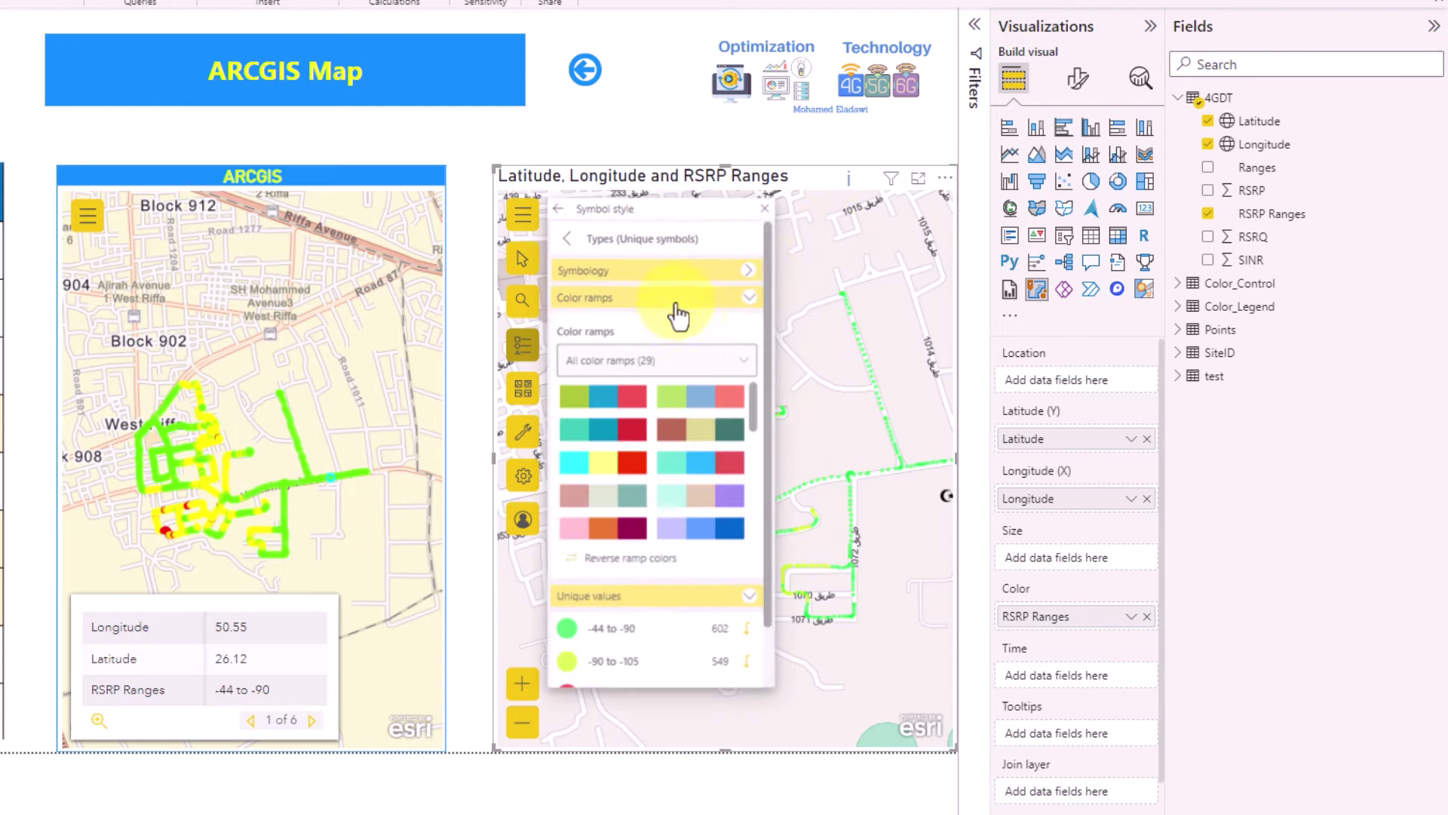
pyautogui.click(622, 401)
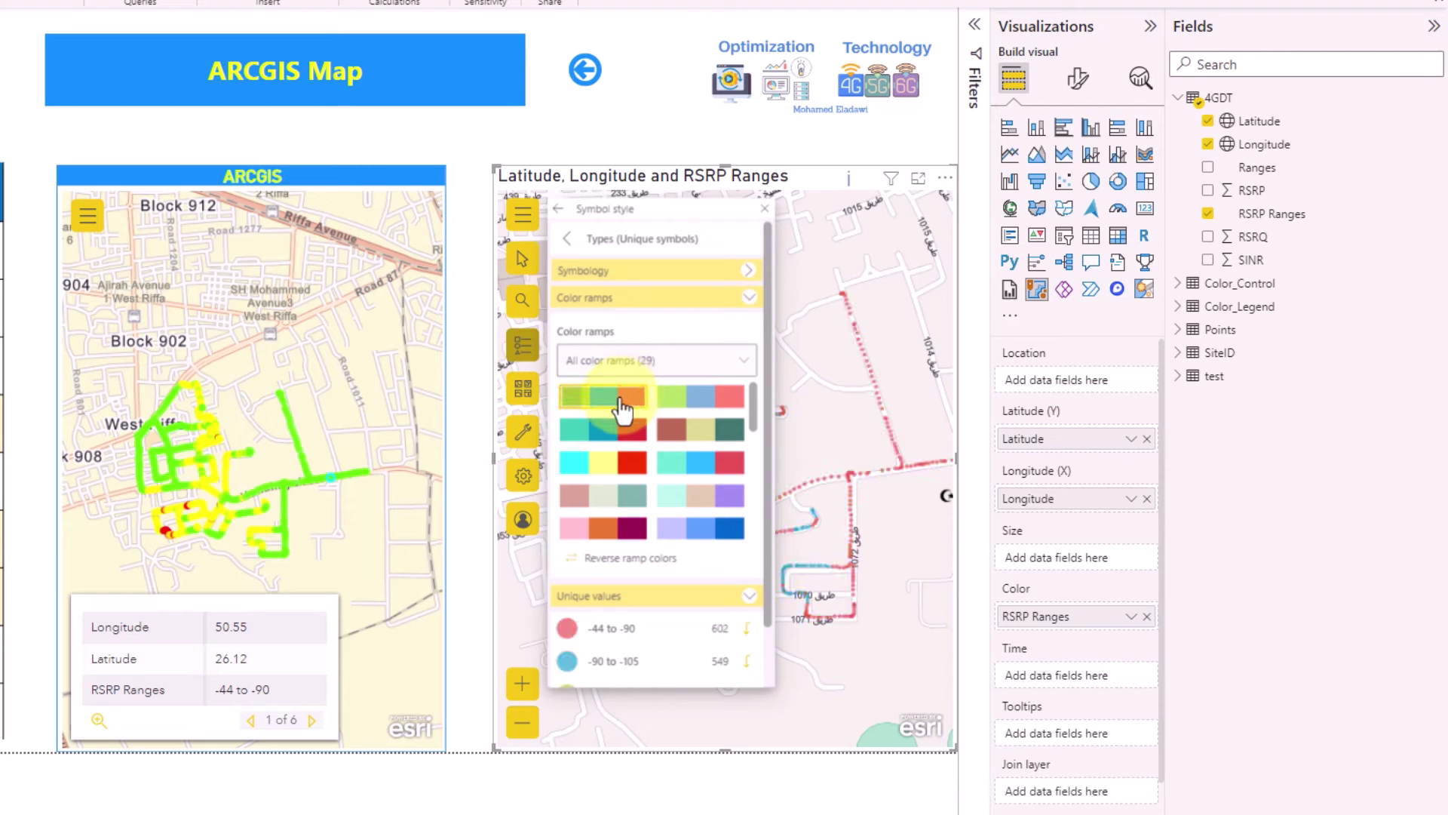
pyautogui.click(693, 430)
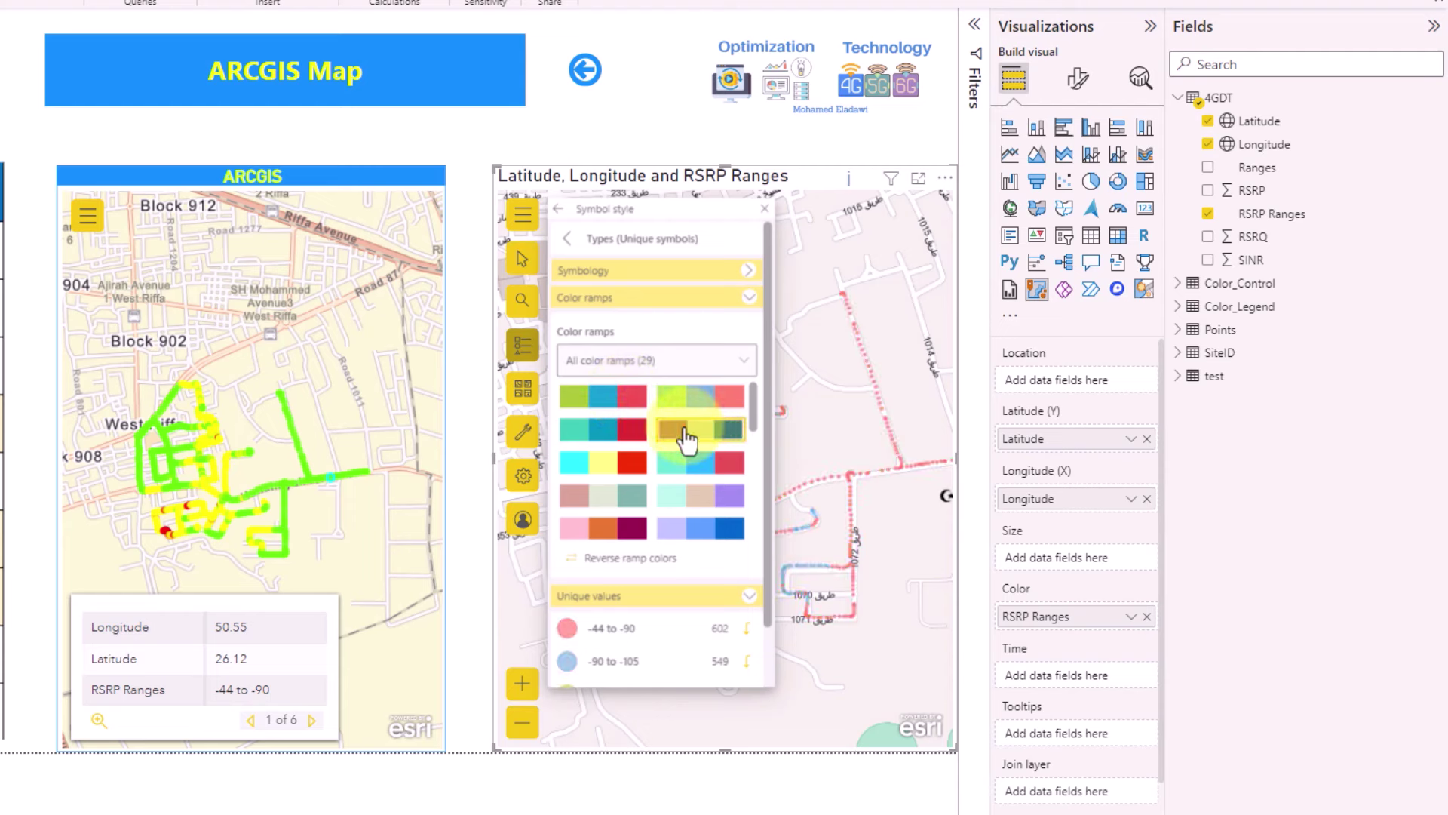
pyautogui.click(604, 430)
pyautogui.click(603, 463)
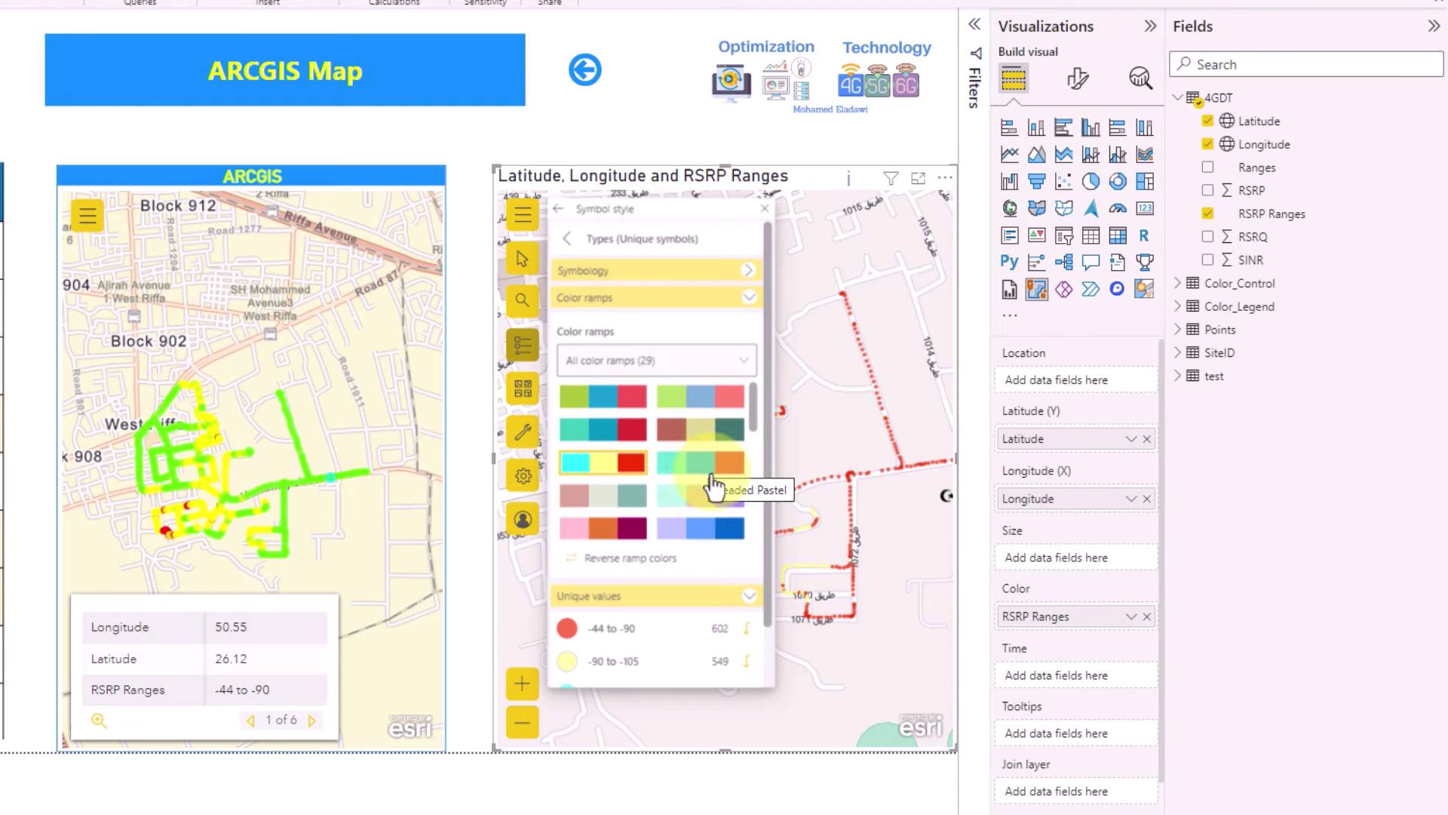
pyautogui.click(632, 301)
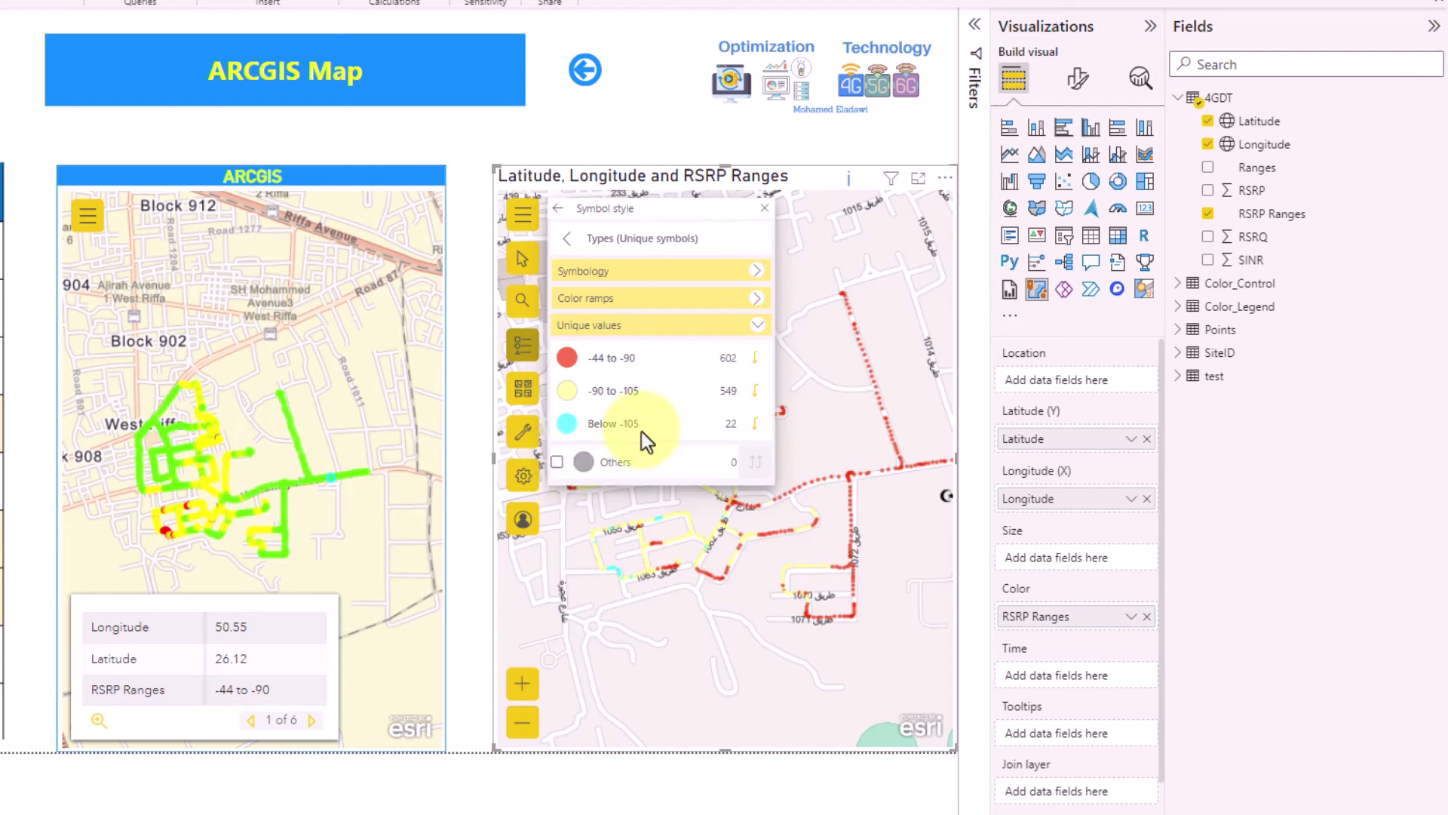
# Delete the RSRP Ranges map and insert a new ArcGIS map, widened to fill the empty page area beside the existing ARCGIS map.
pyautogui.click(524, 349)
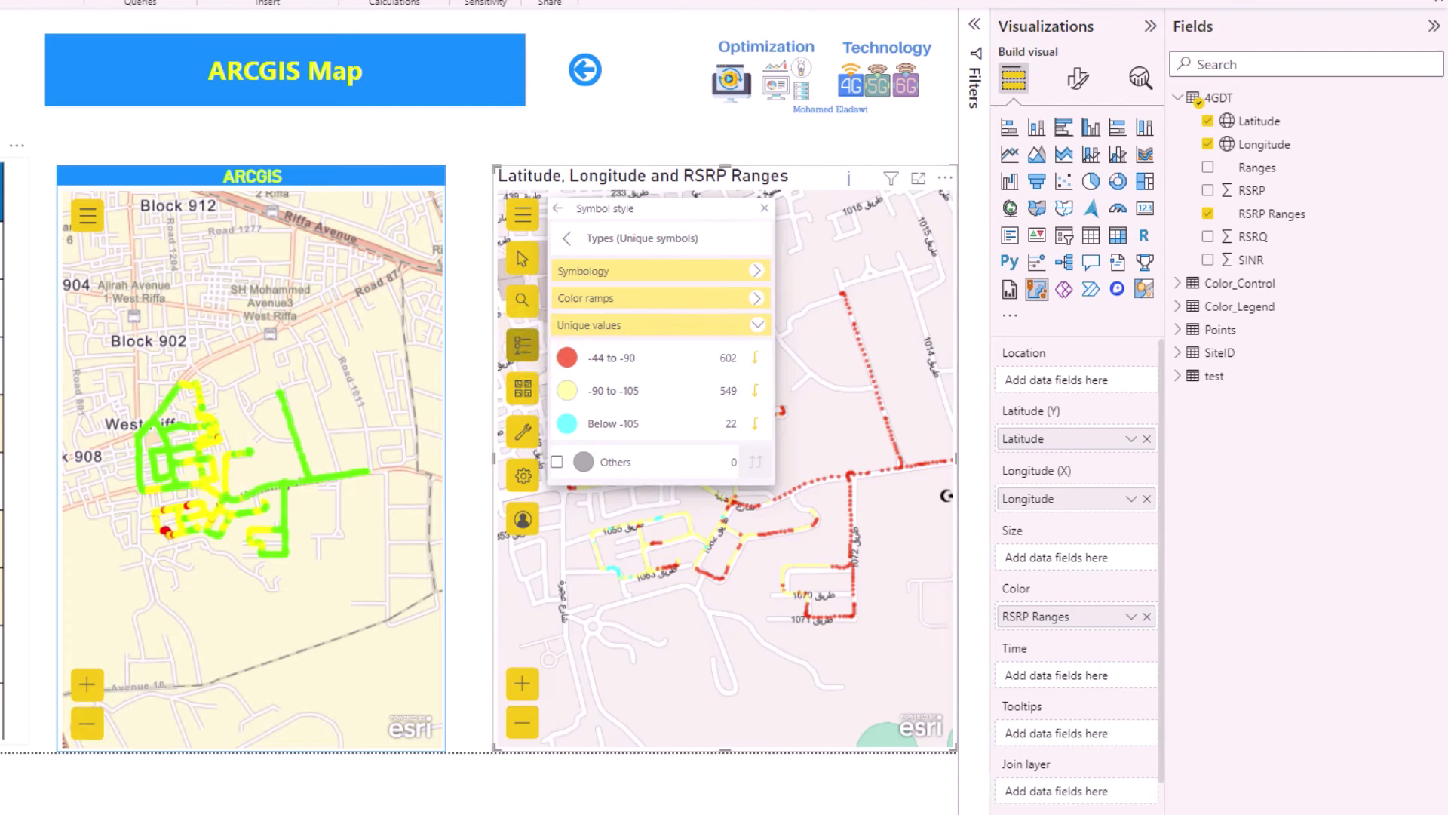
pyautogui.press('Delete')
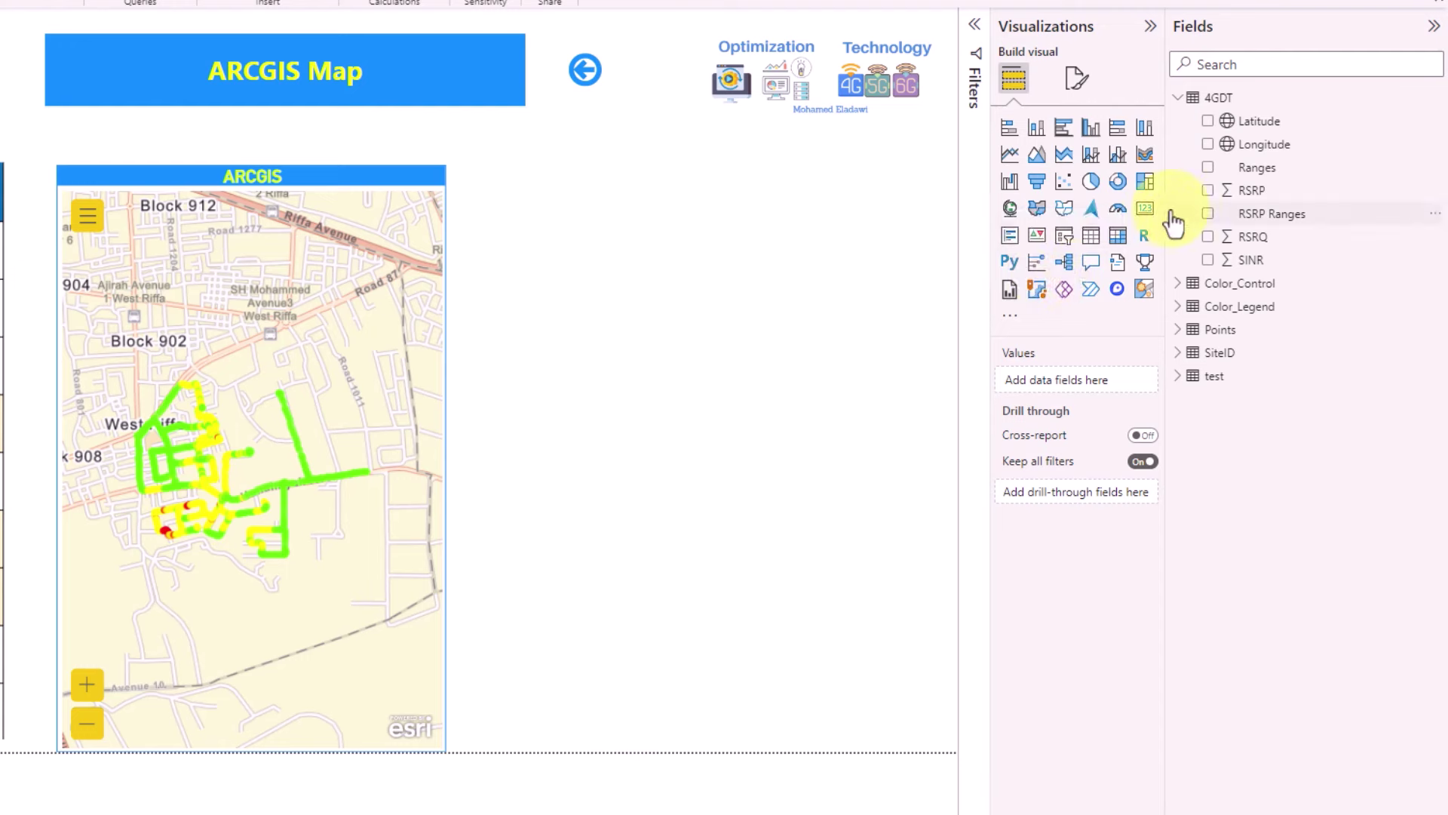
pyautogui.click(1036, 290)
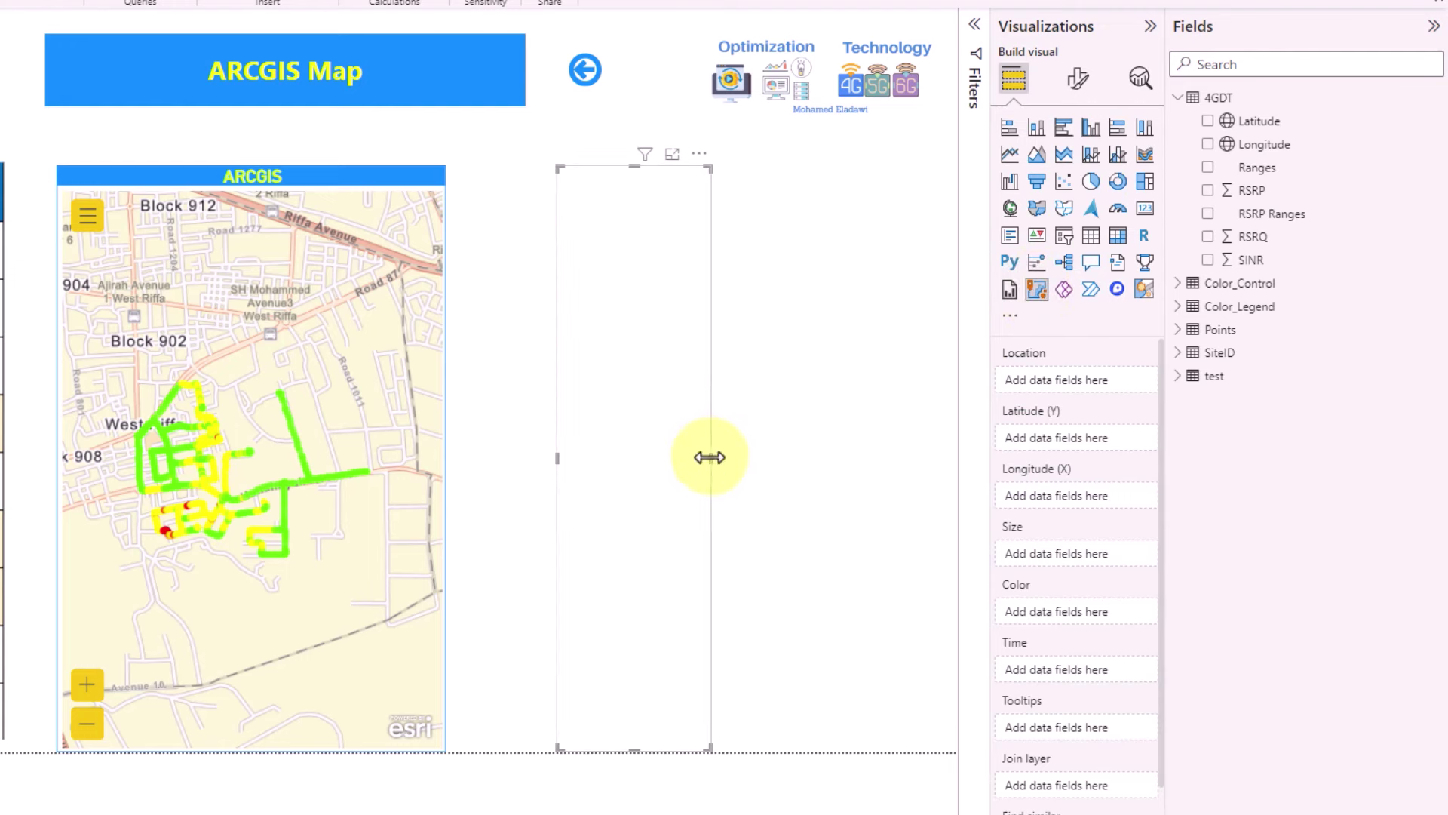
pyautogui.moveTo(710, 457); pyautogui.dragTo(949, 456)
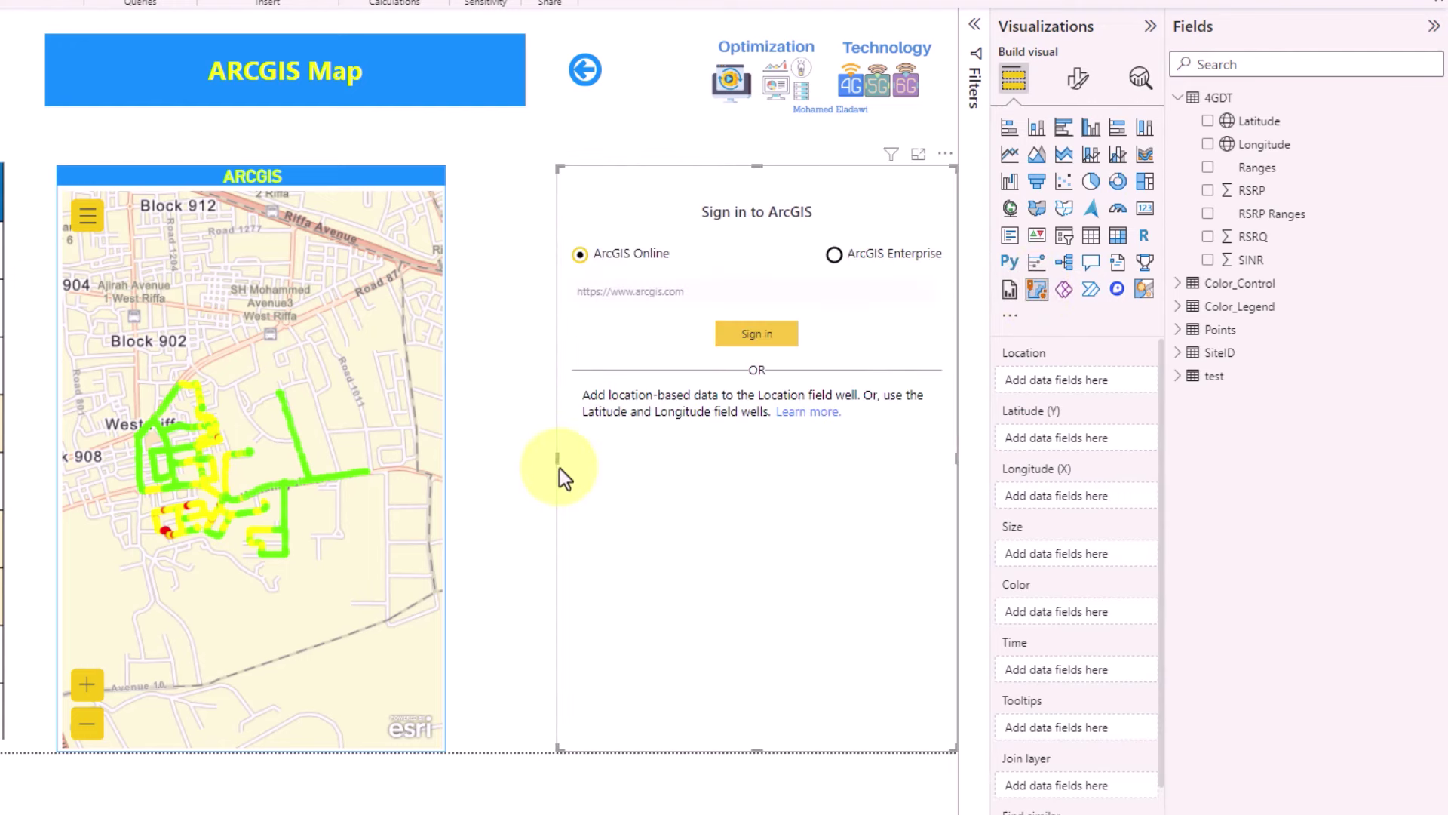
pyautogui.moveTo(557, 458); pyautogui.dragTo(519, 458)
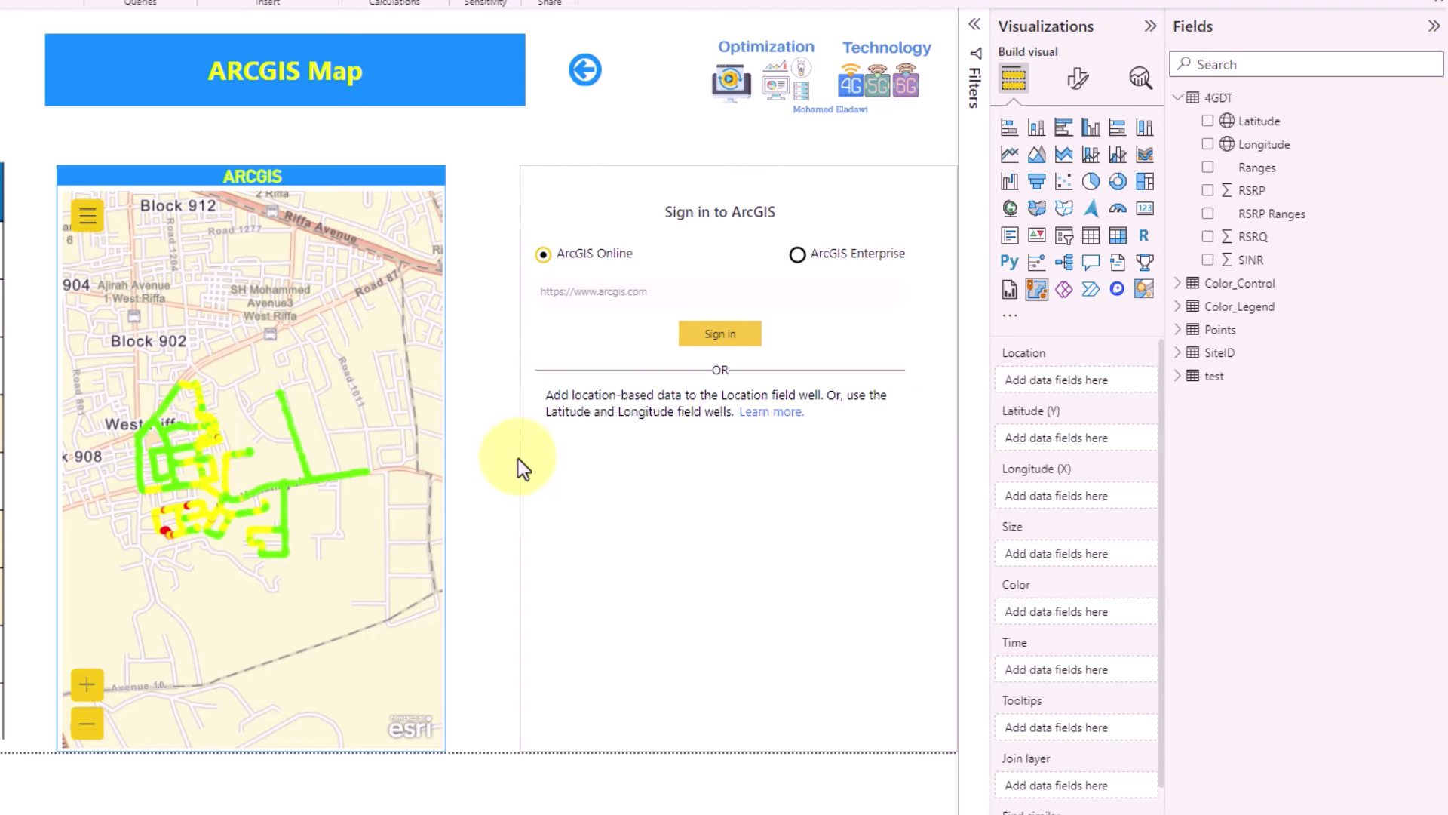
# Assign the Points table's latitude and longitude fields to the new map's Latitude (Y) and Longitude (X).
pyautogui.click(1180, 330)
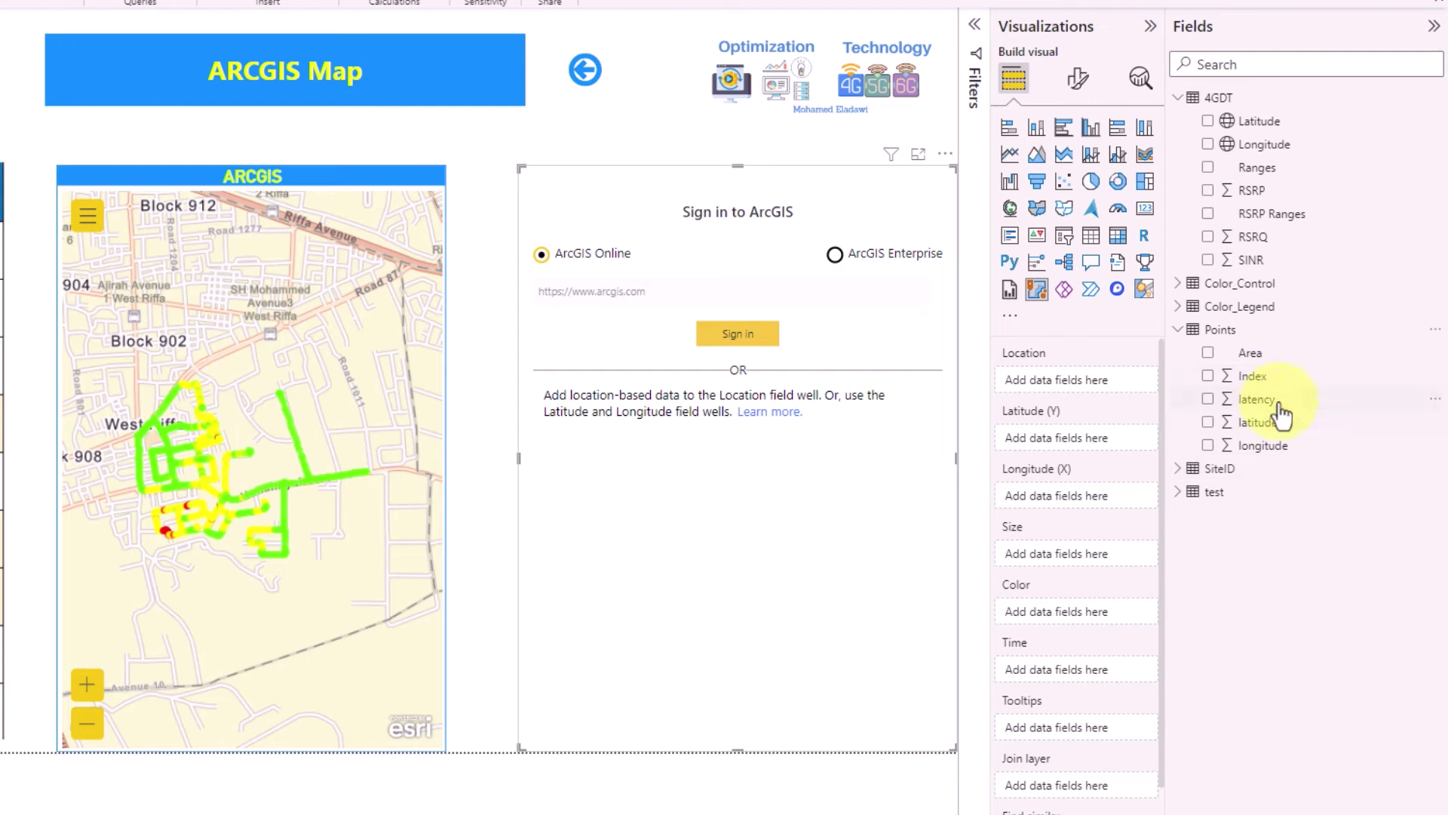
pyautogui.moveTo(1277, 421); pyautogui.dragTo(1076, 433)
pyautogui.moveTo(1263, 445); pyautogui.dragTo(1049, 501)
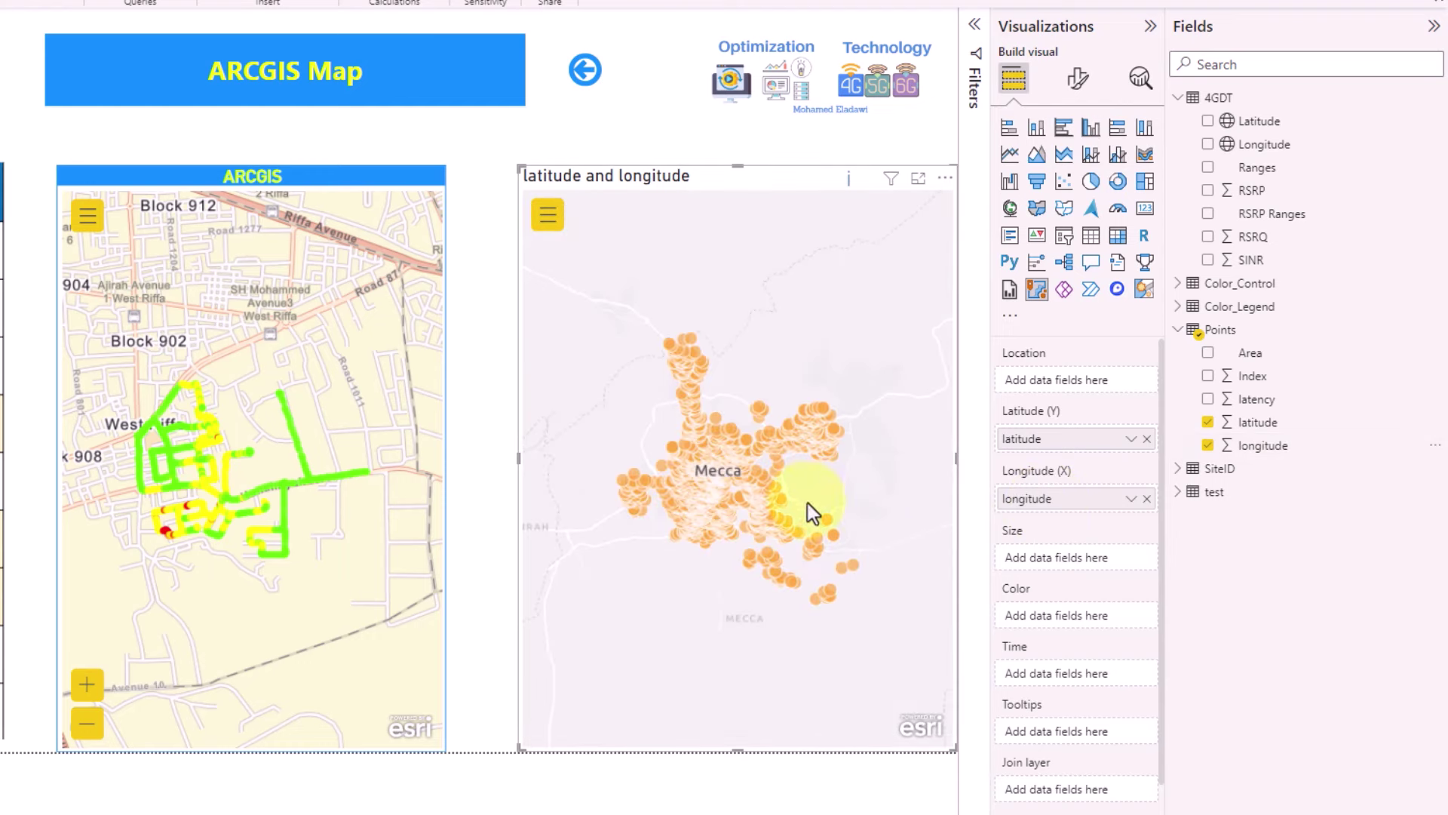
# Expand the new map's tools and turn on Zoom tools and Basemaps in its visual formatting.
pyautogui.click(548, 216)
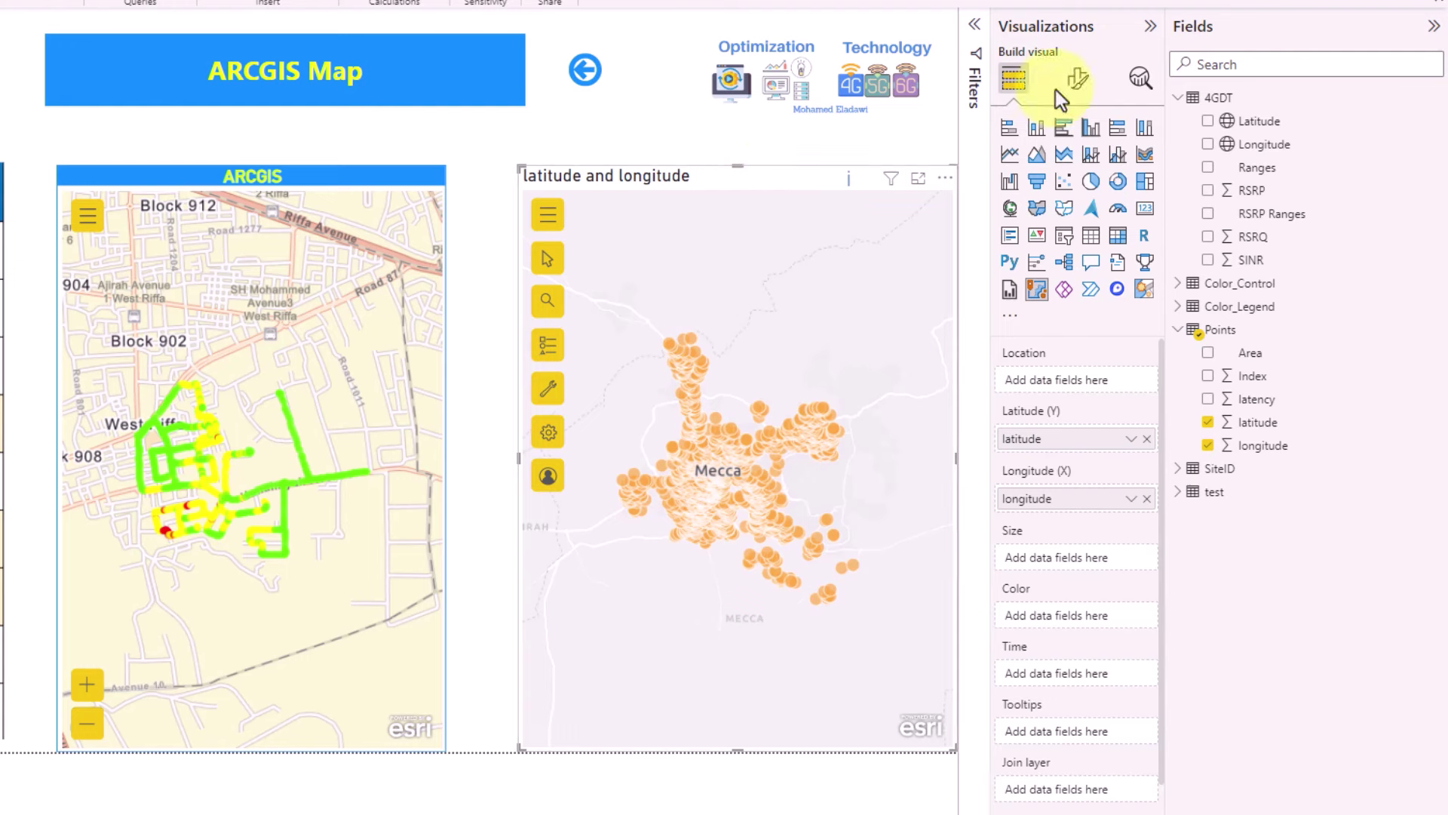
pyautogui.click(1078, 78)
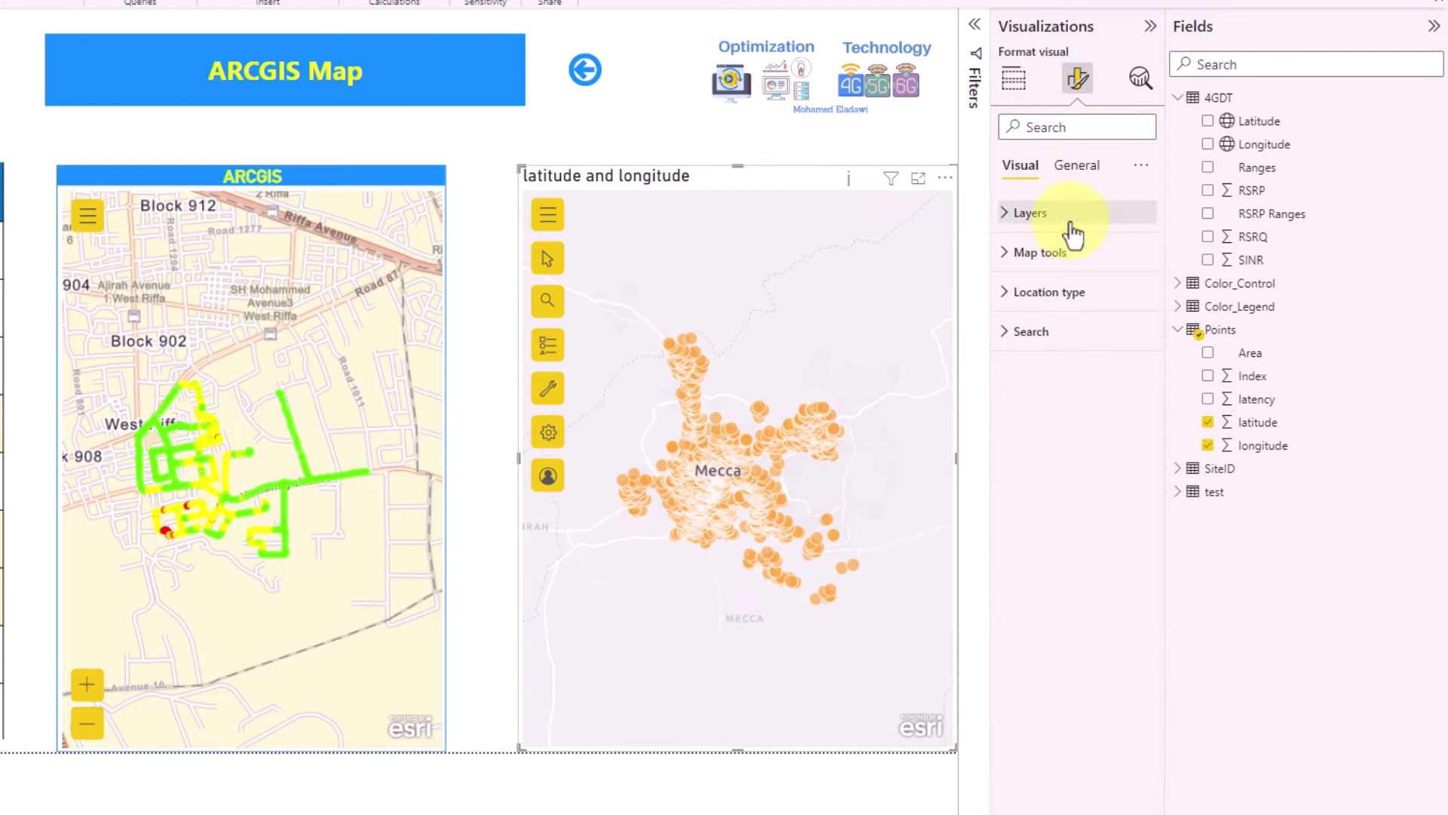
pyautogui.click(1071, 221)
pyautogui.click(1035, 217)
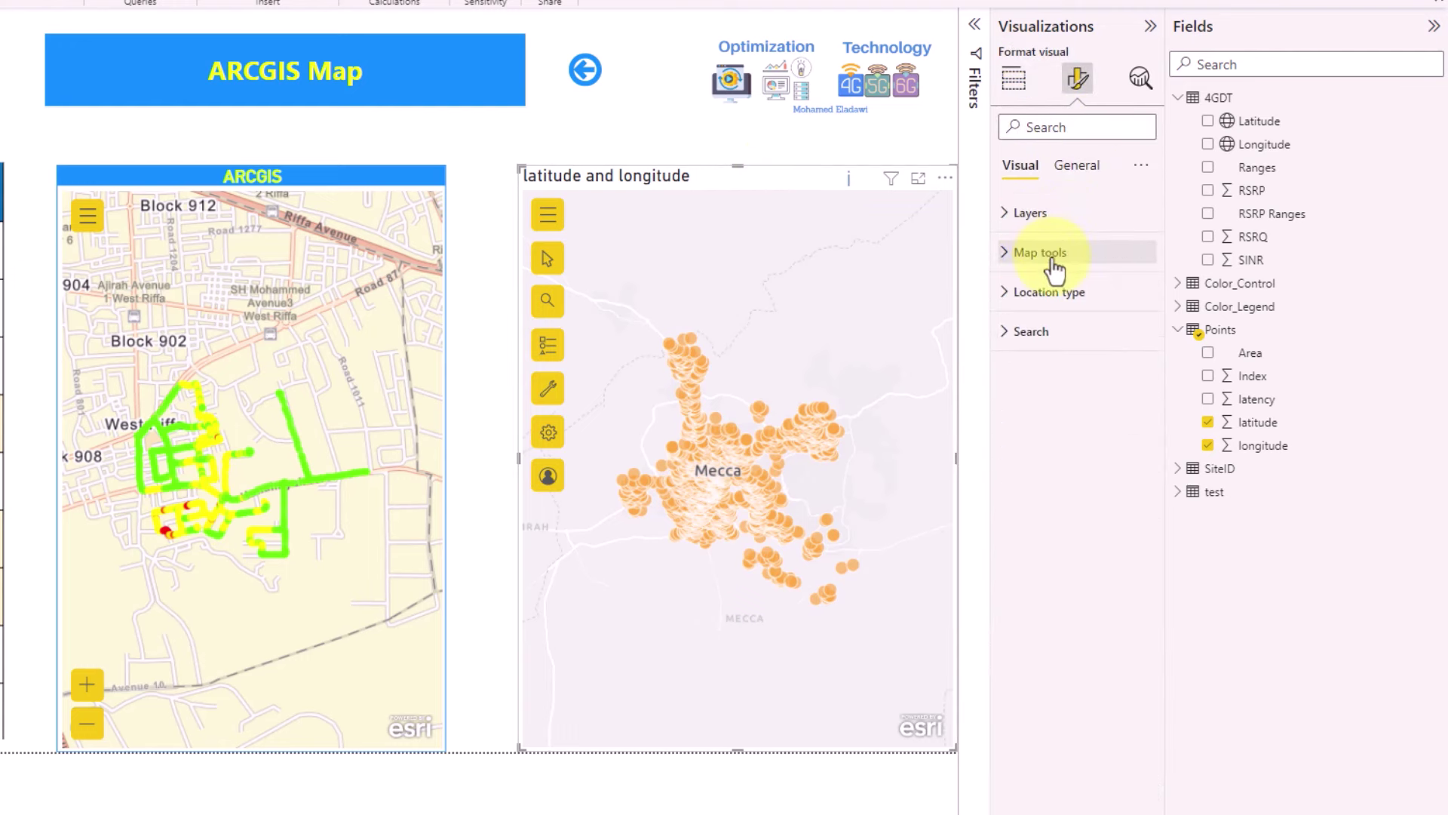
pyautogui.click(1037, 252)
pyautogui.click(1139, 293)
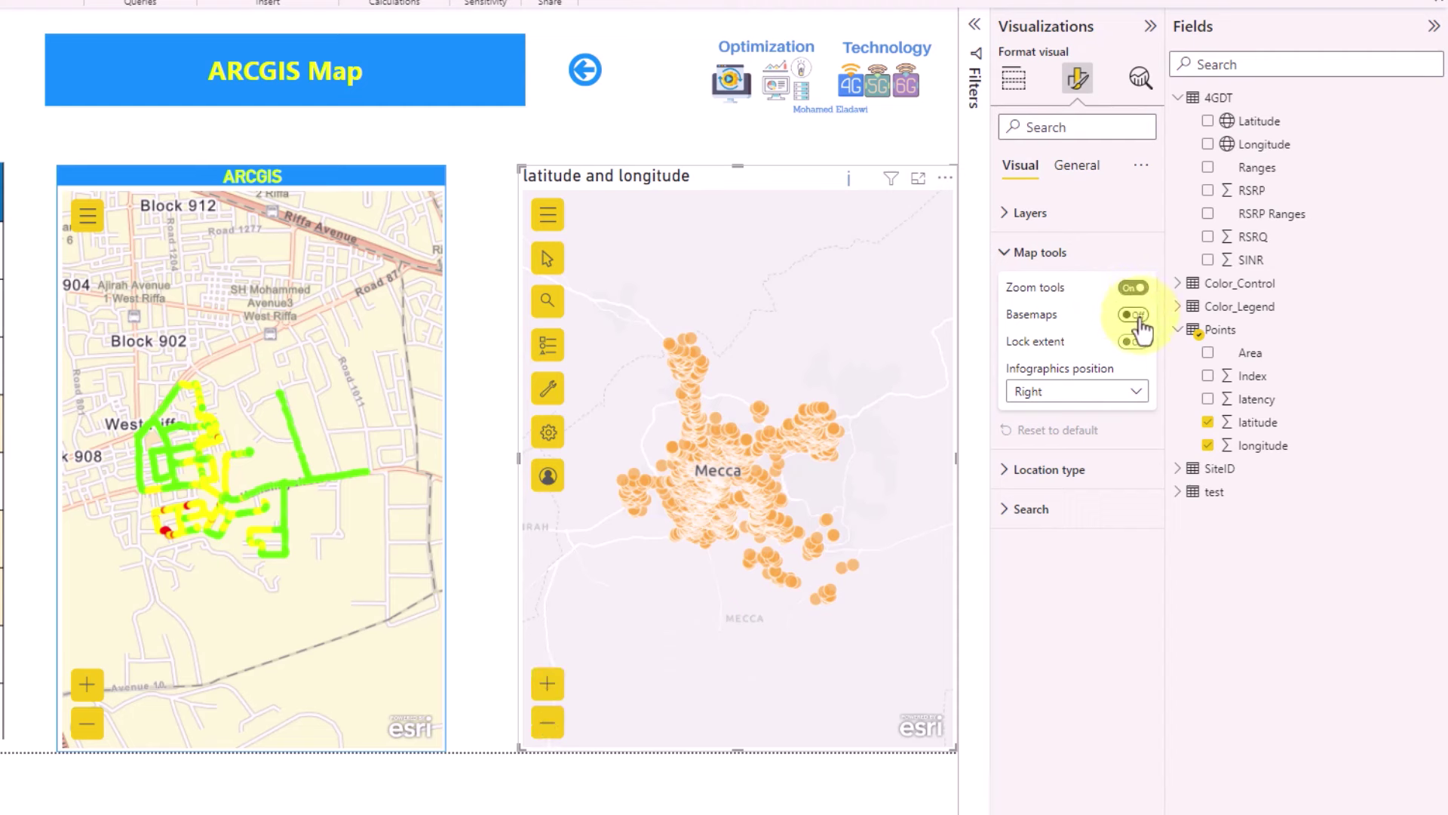
pyautogui.click(1139, 315)
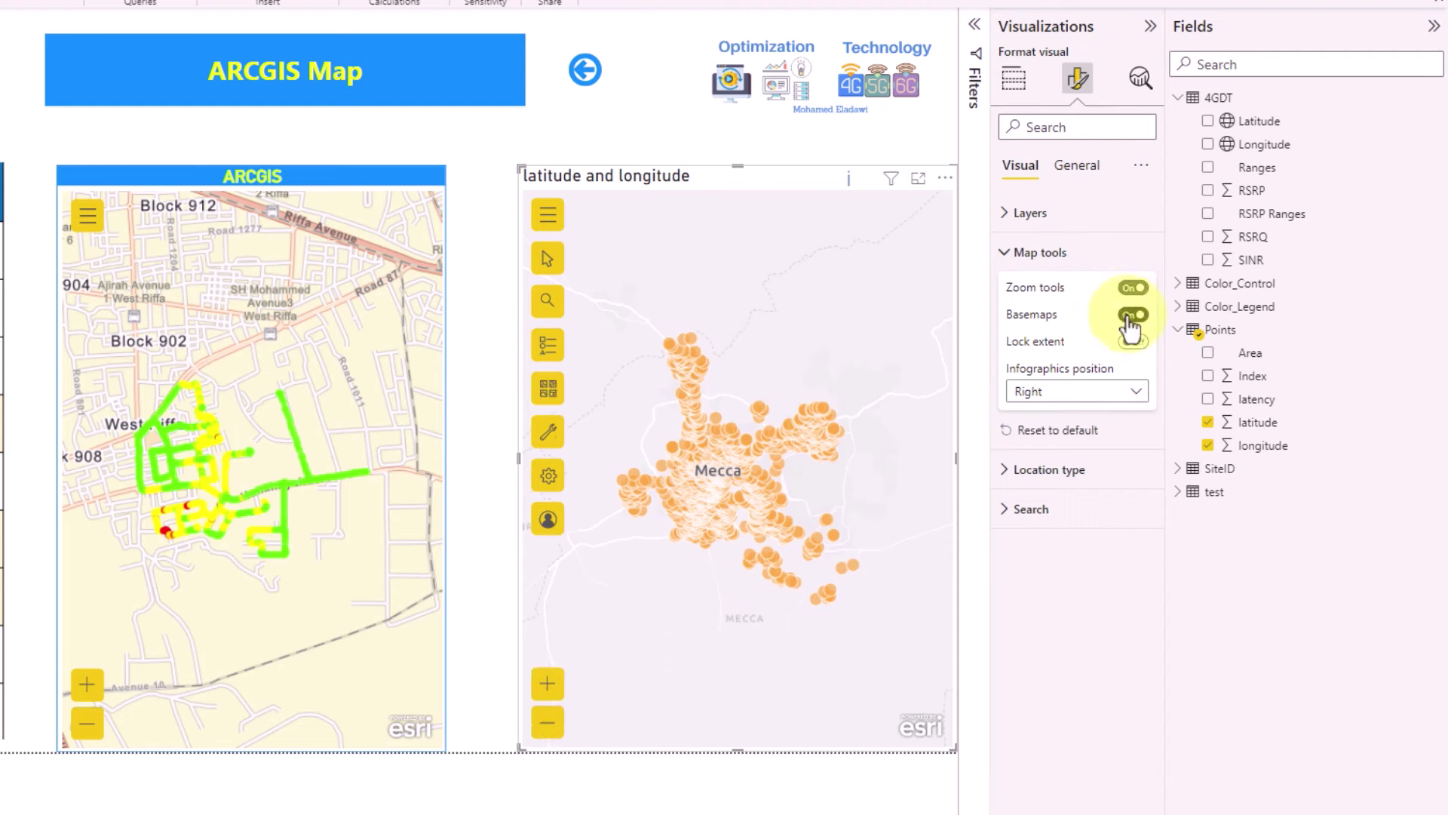
# Disable the point outline in the Coordinates layer's Location (Single symbol) advanced symbology options.
pyautogui.click(554, 364)
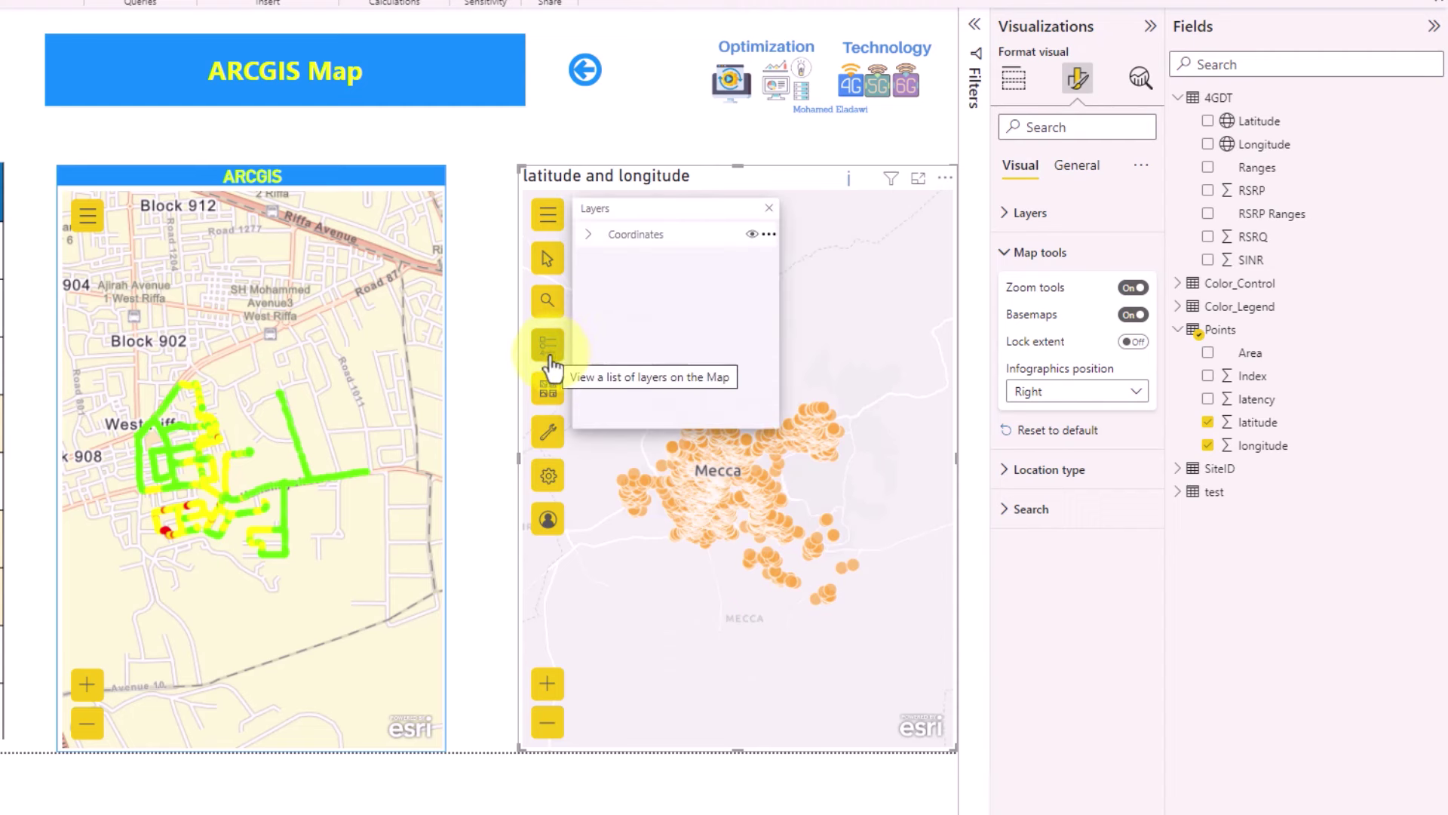
pyautogui.click(769, 234)
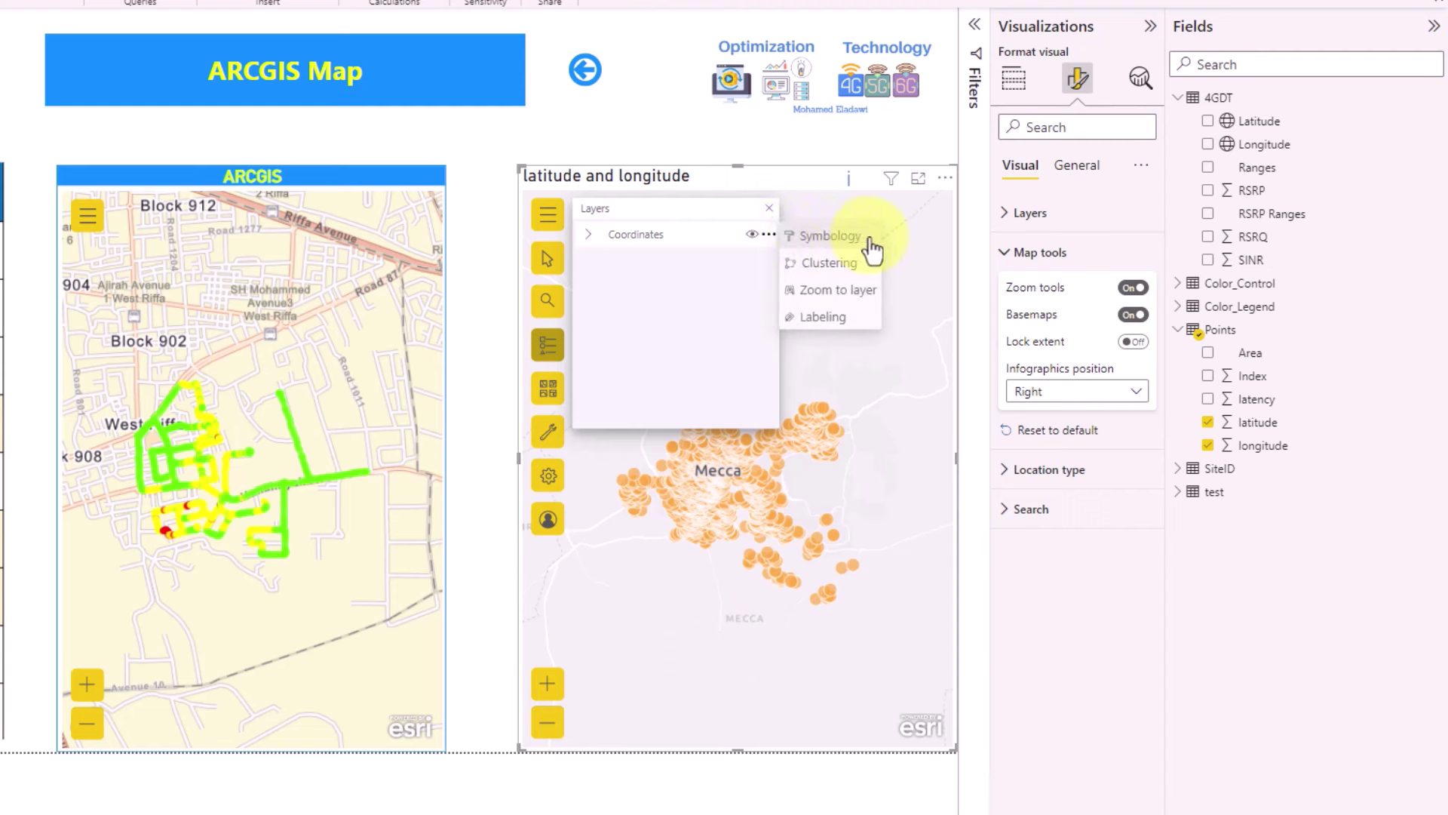
pyautogui.click(830, 236)
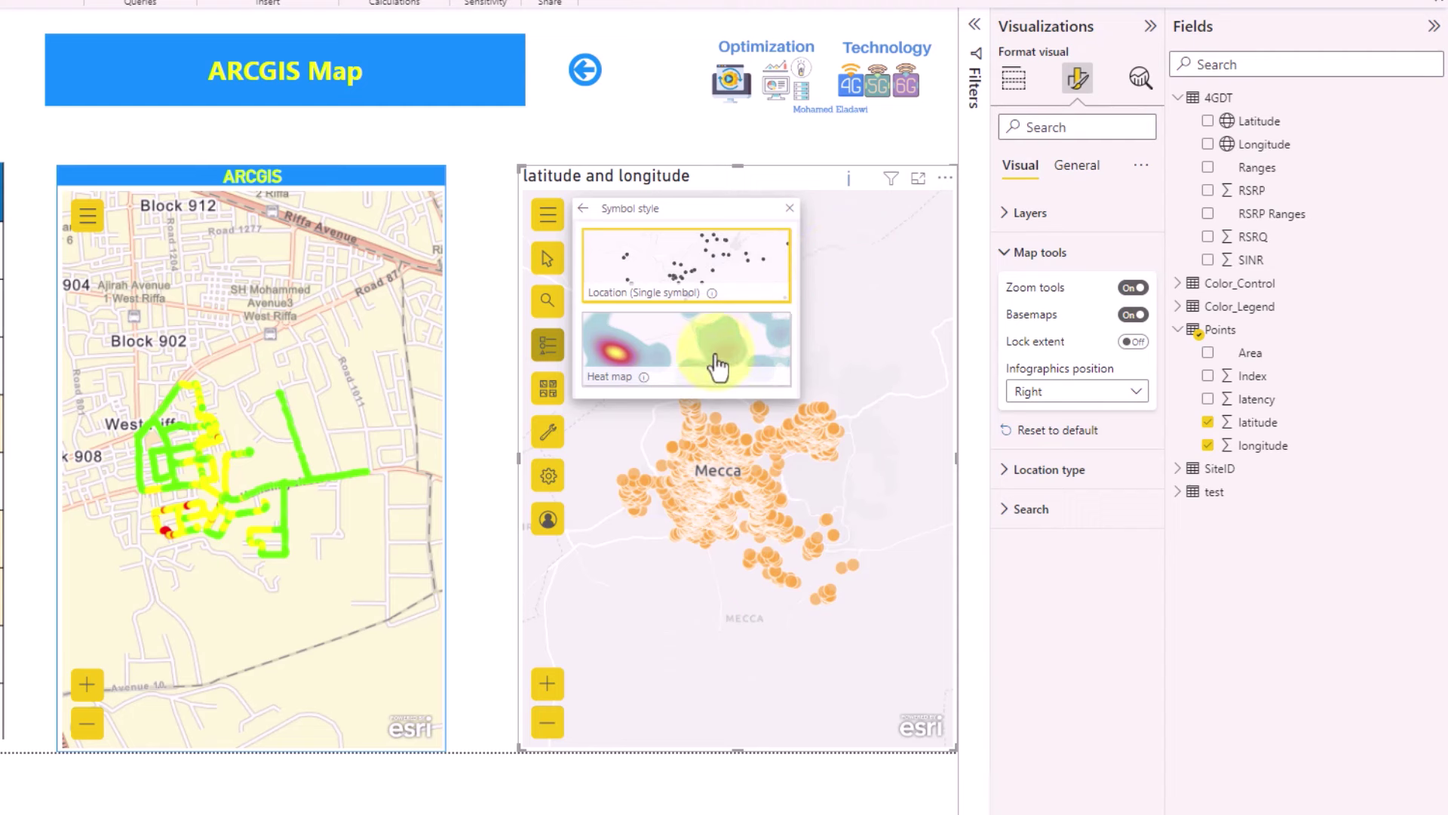
pyautogui.moveTo(637, 305)
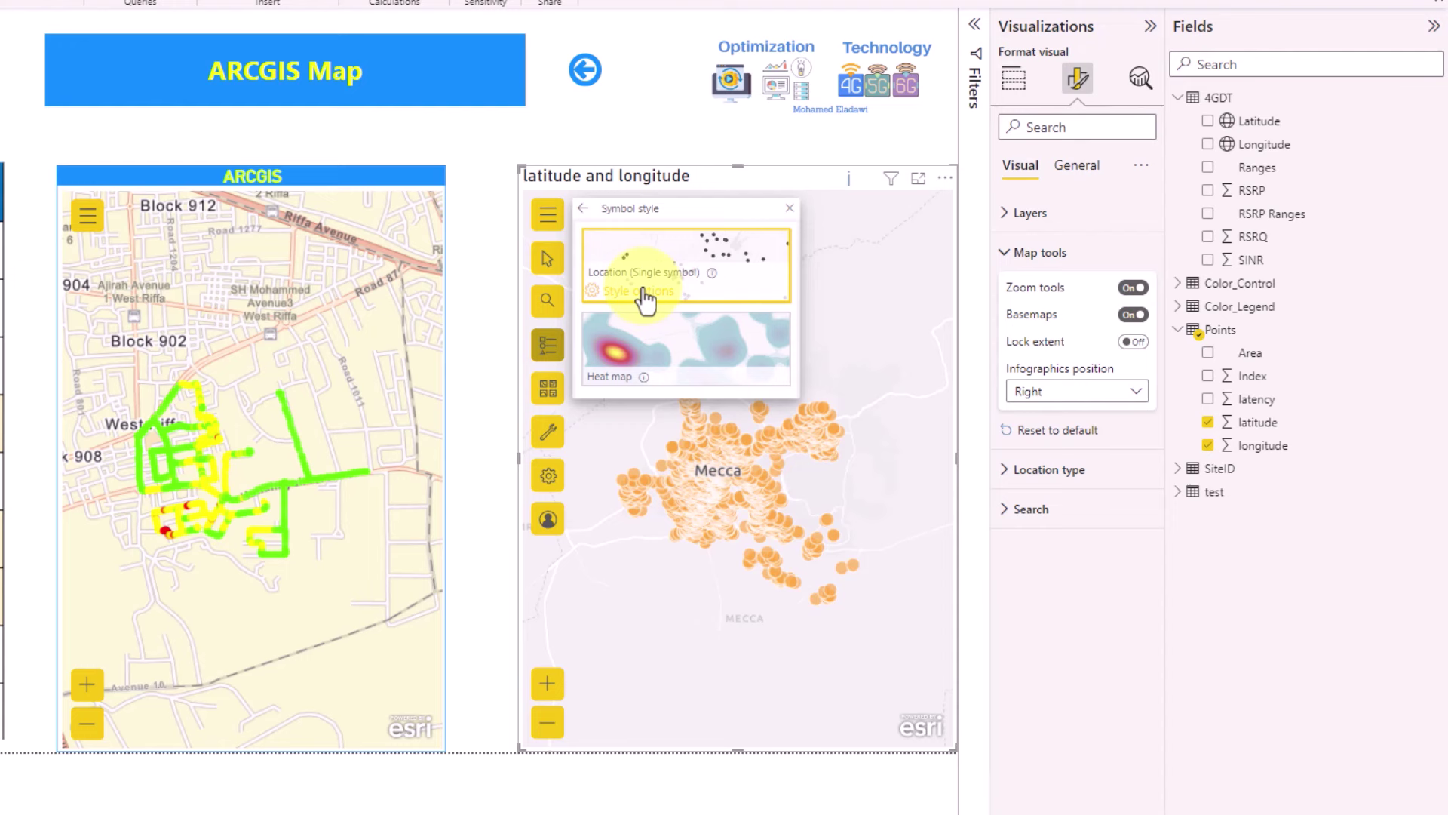
pyautogui.click(641, 294)
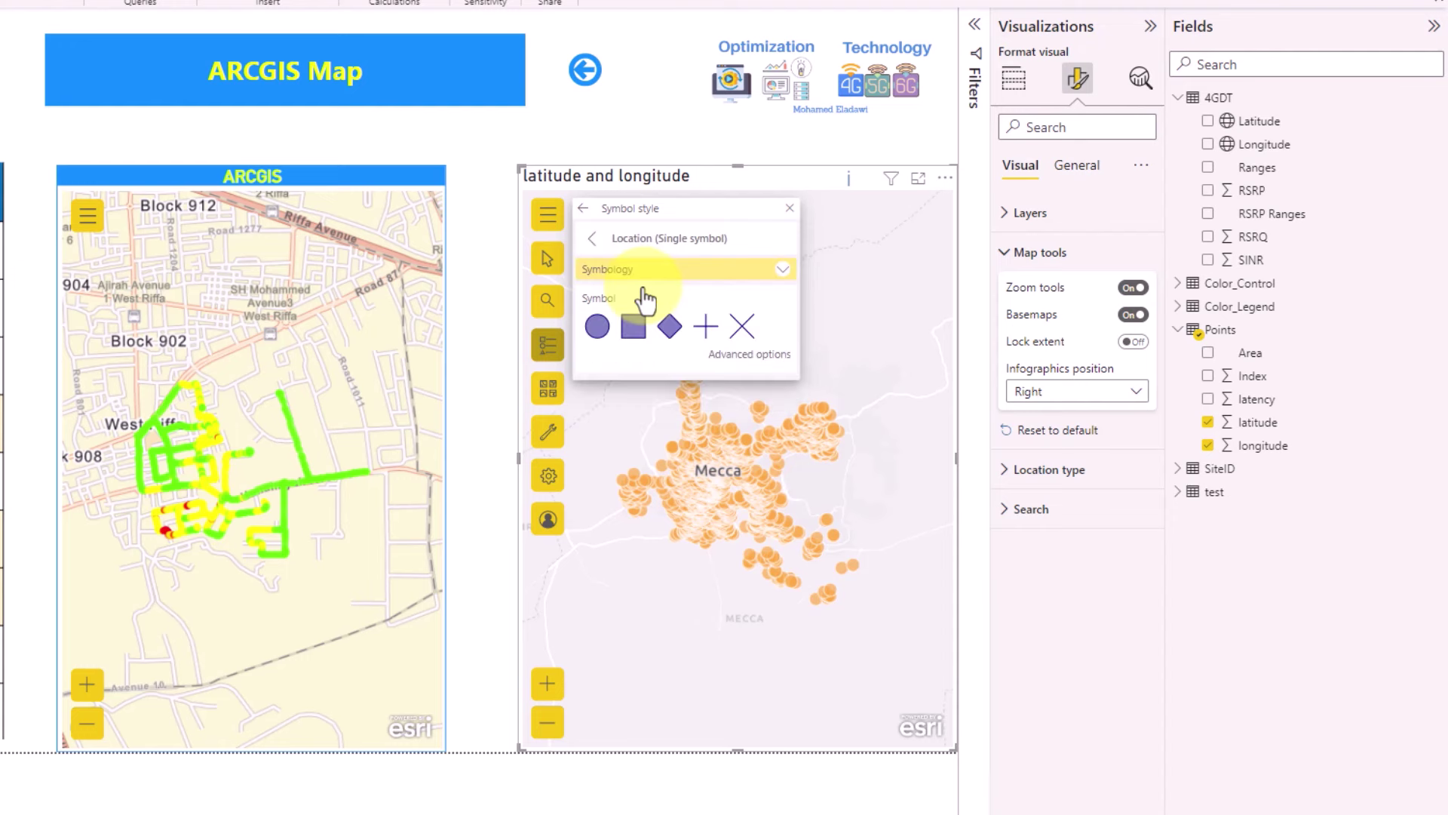
pyautogui.click(756, 355)
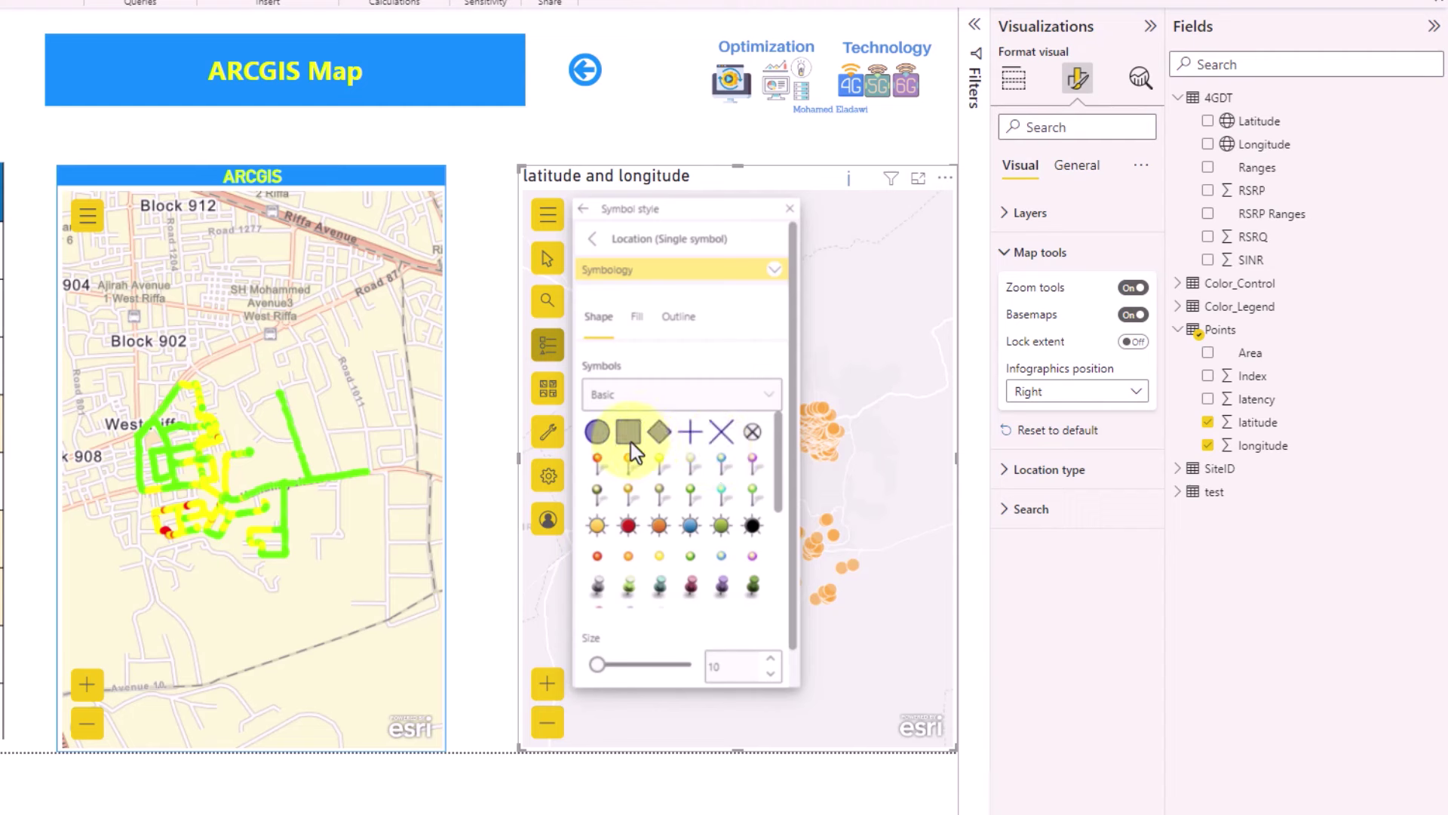
pyautogui.click(637, 318)
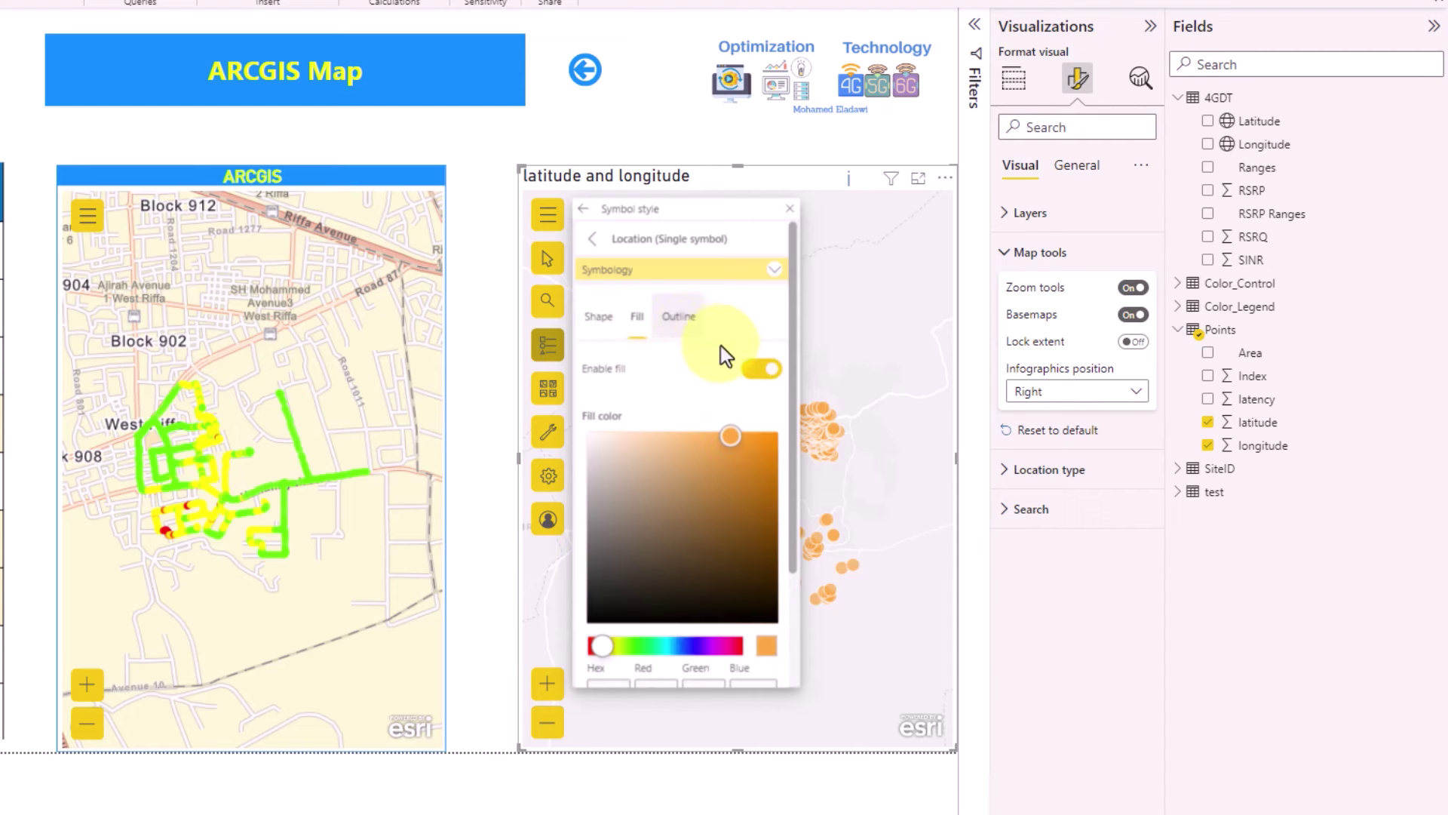
pyautogui.click(690, 329)
pyautogui.click(633, 318)
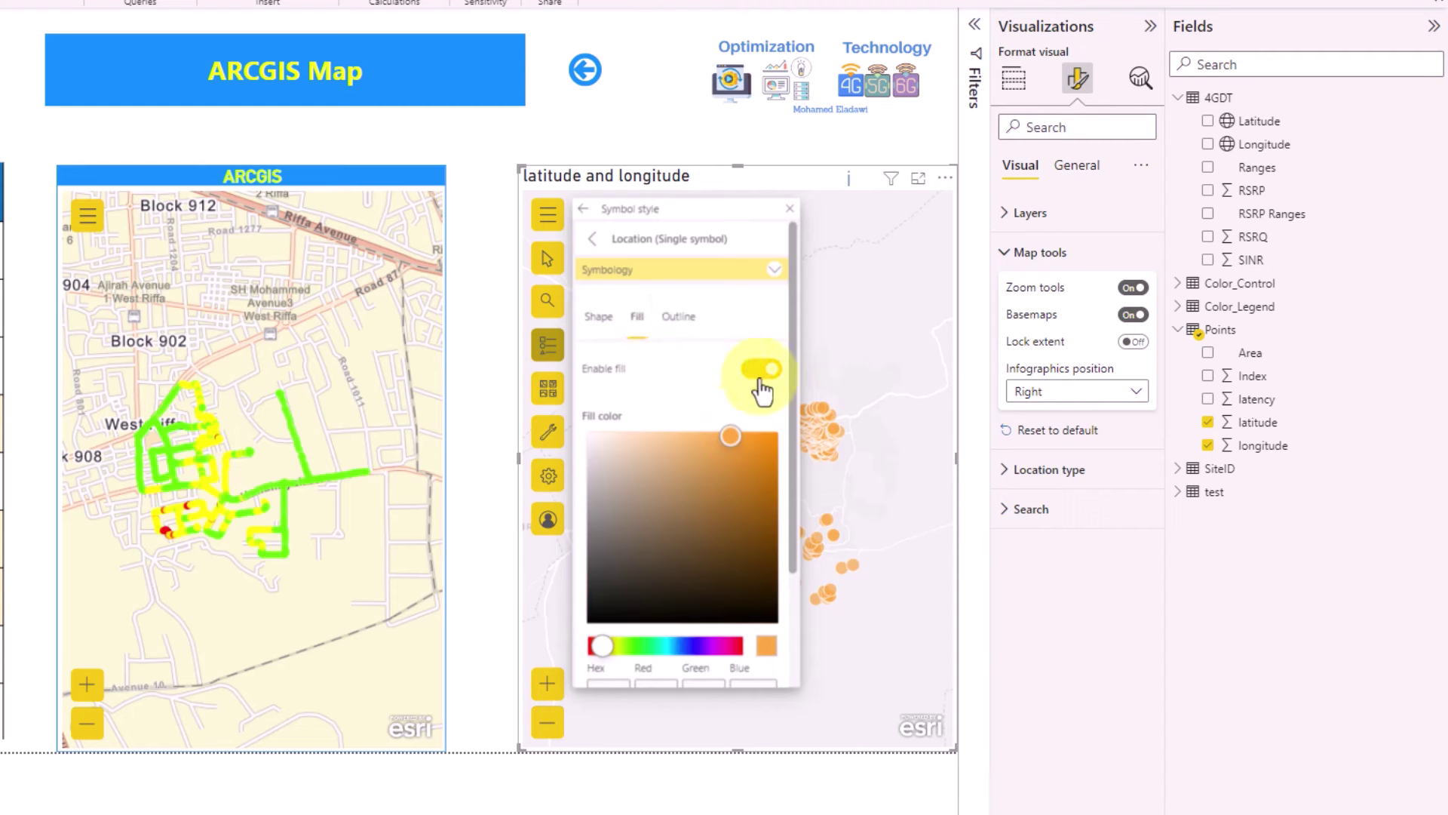
pyautogui.click(679, 318)
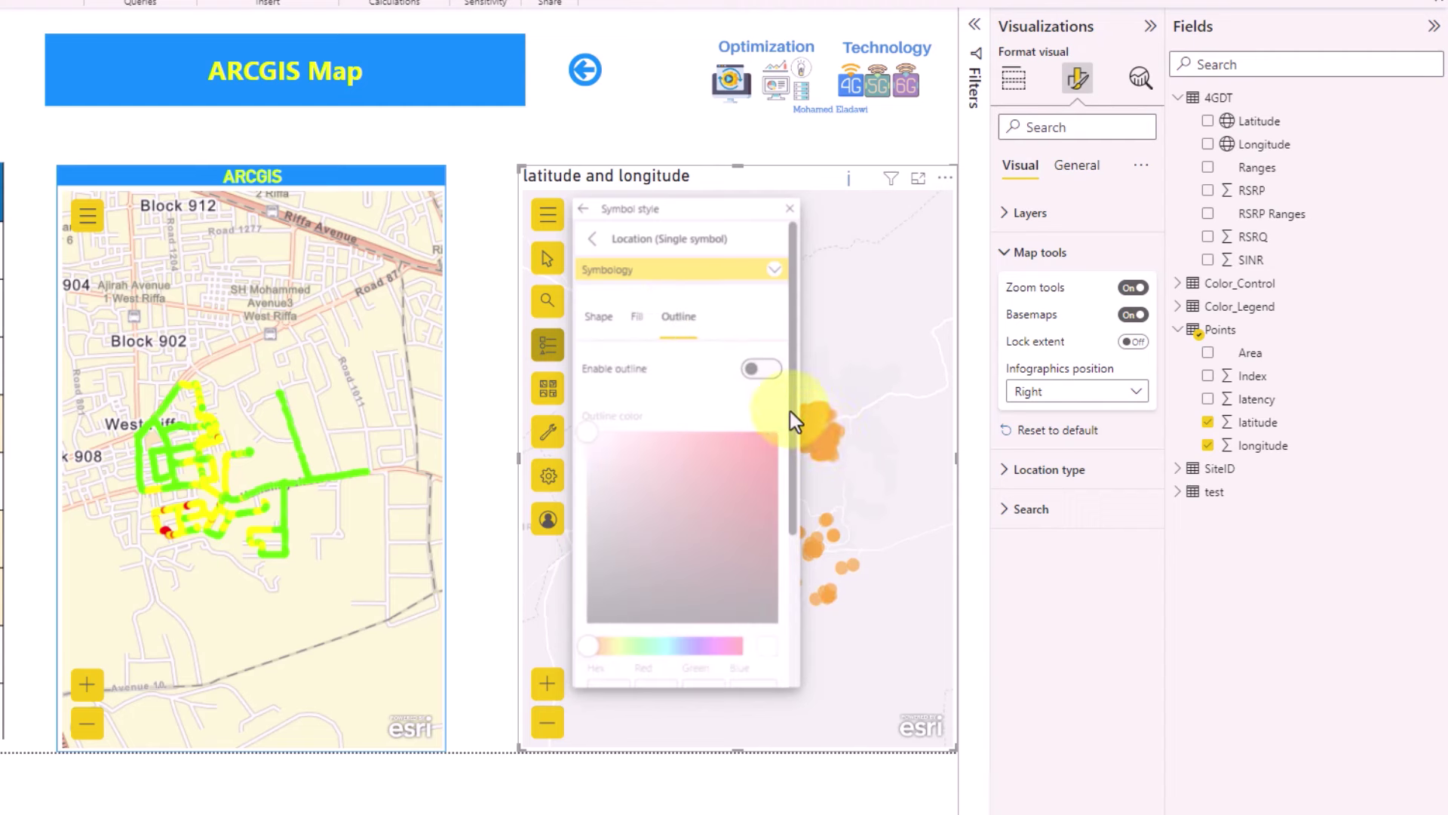
# Set the point symbols' fill to blue (hex 3e86fa) with a fill transparency of 4.
pyautogui.click(633, 318)
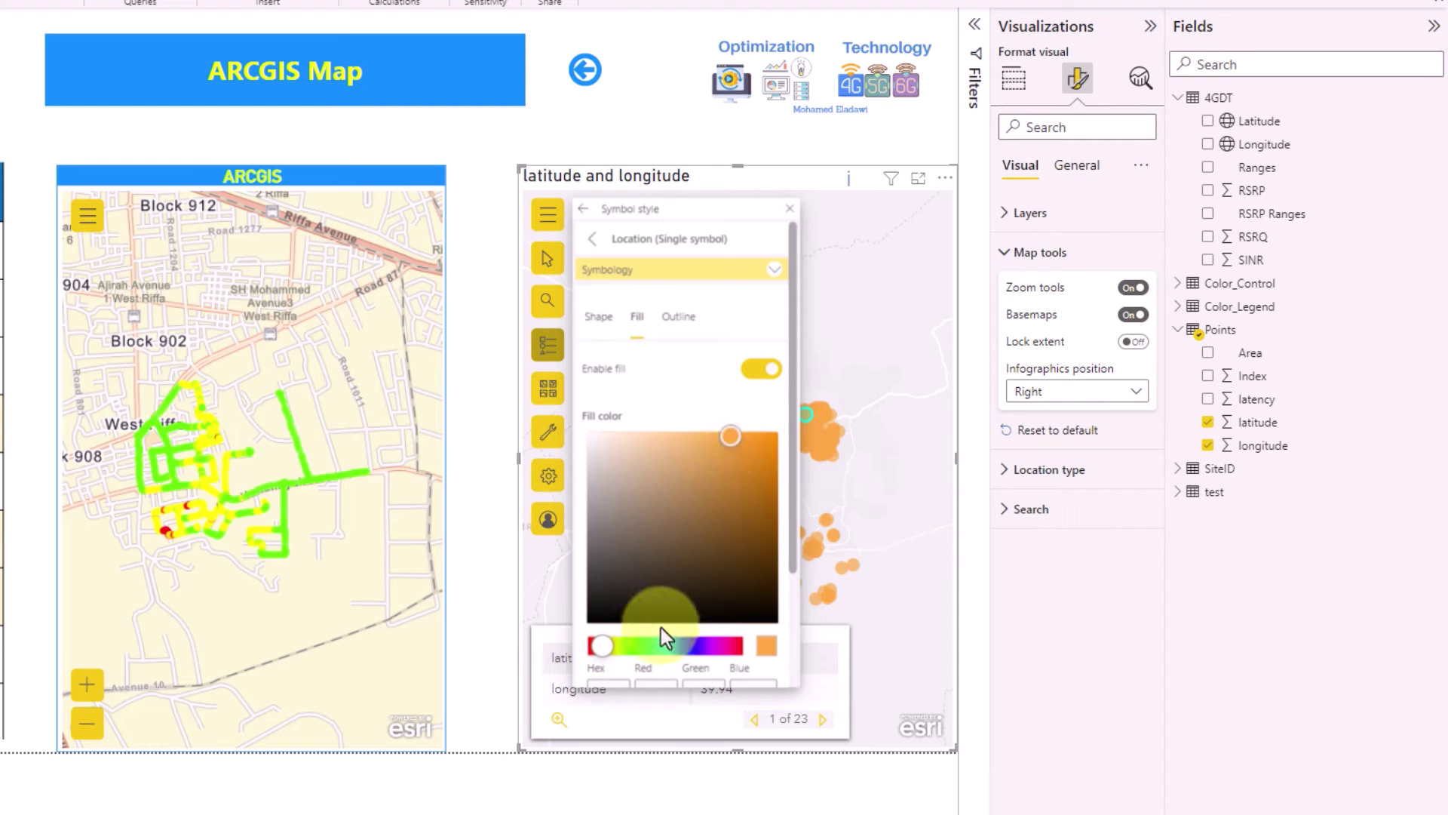
pyautogui.moveTo(640, 642); pyautogui.dragTo(684, 645)
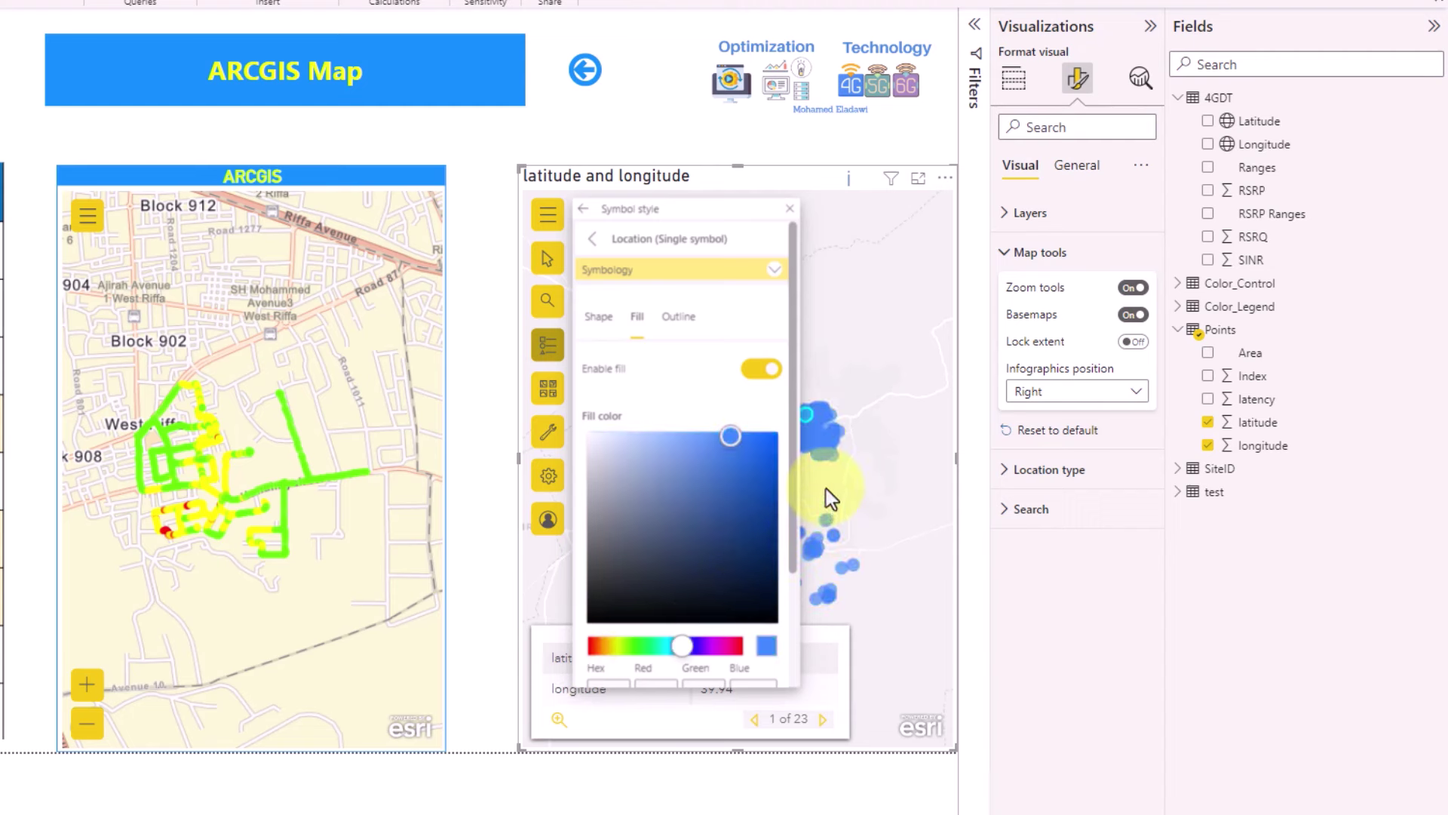
pyautogui.scroll(-2, 708, 587)
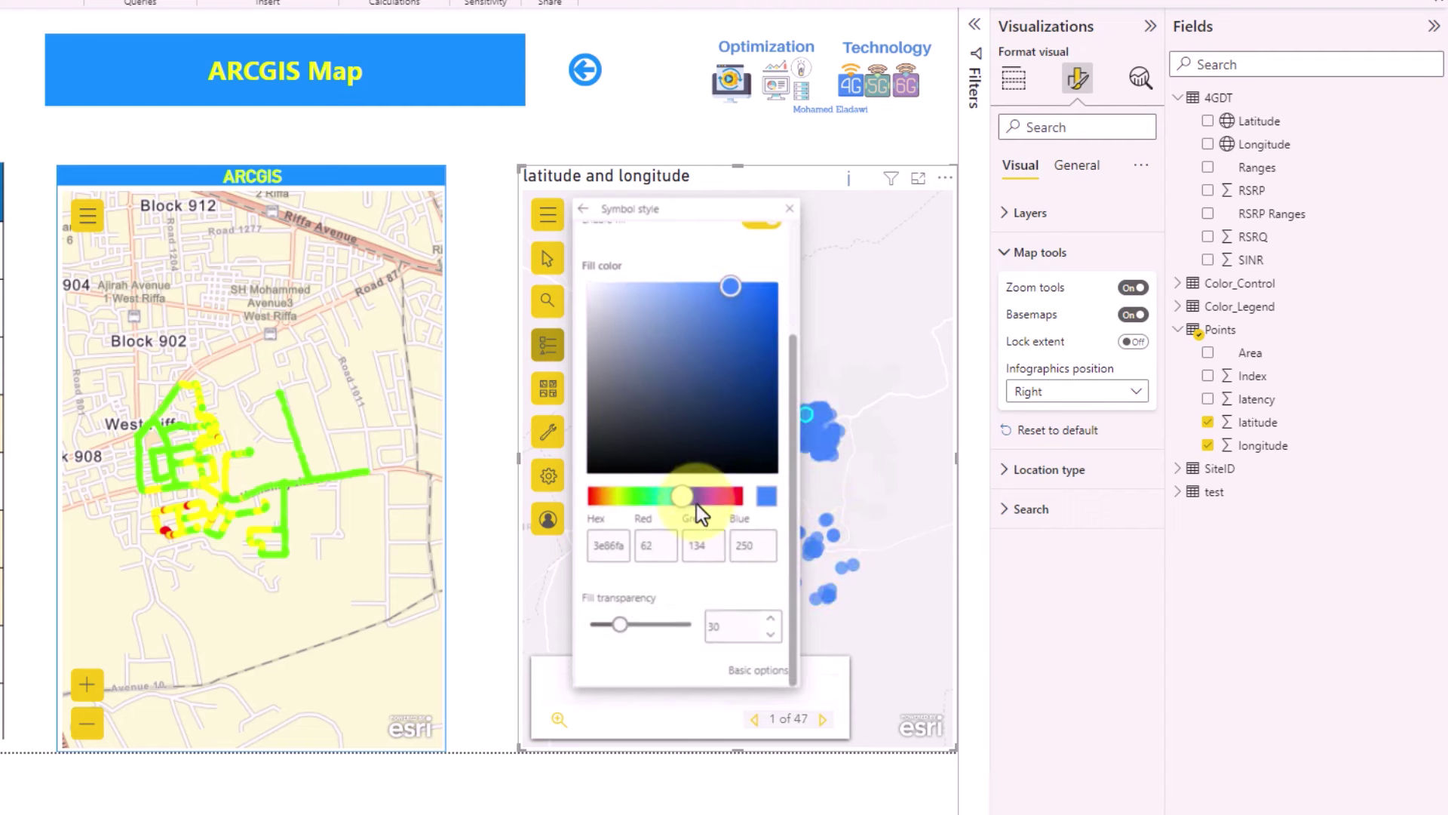
pyautogui.moveTo(733, 629); pyautogui.dragTo(665, 620)
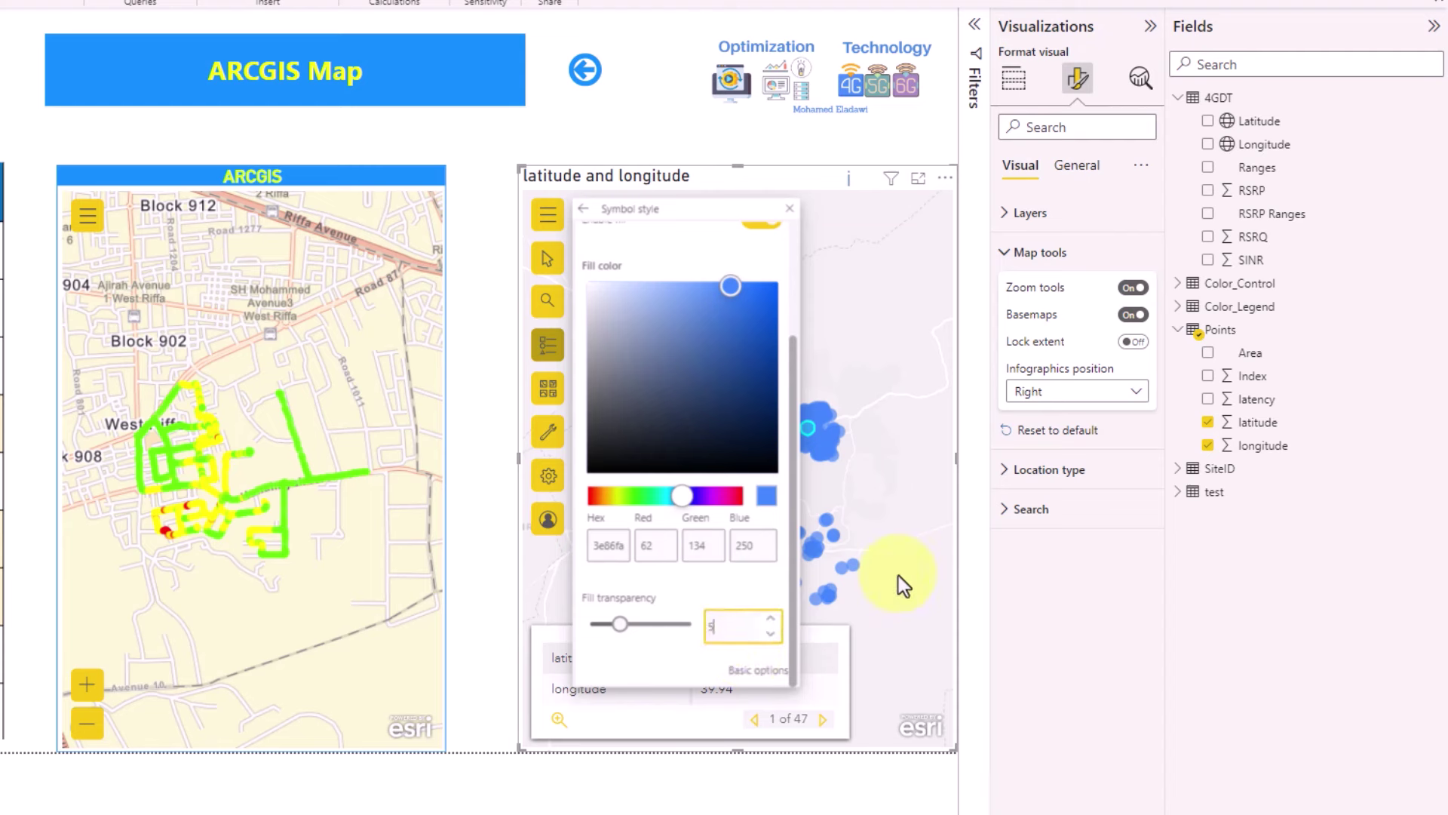
pyautogui.click(758, 579)
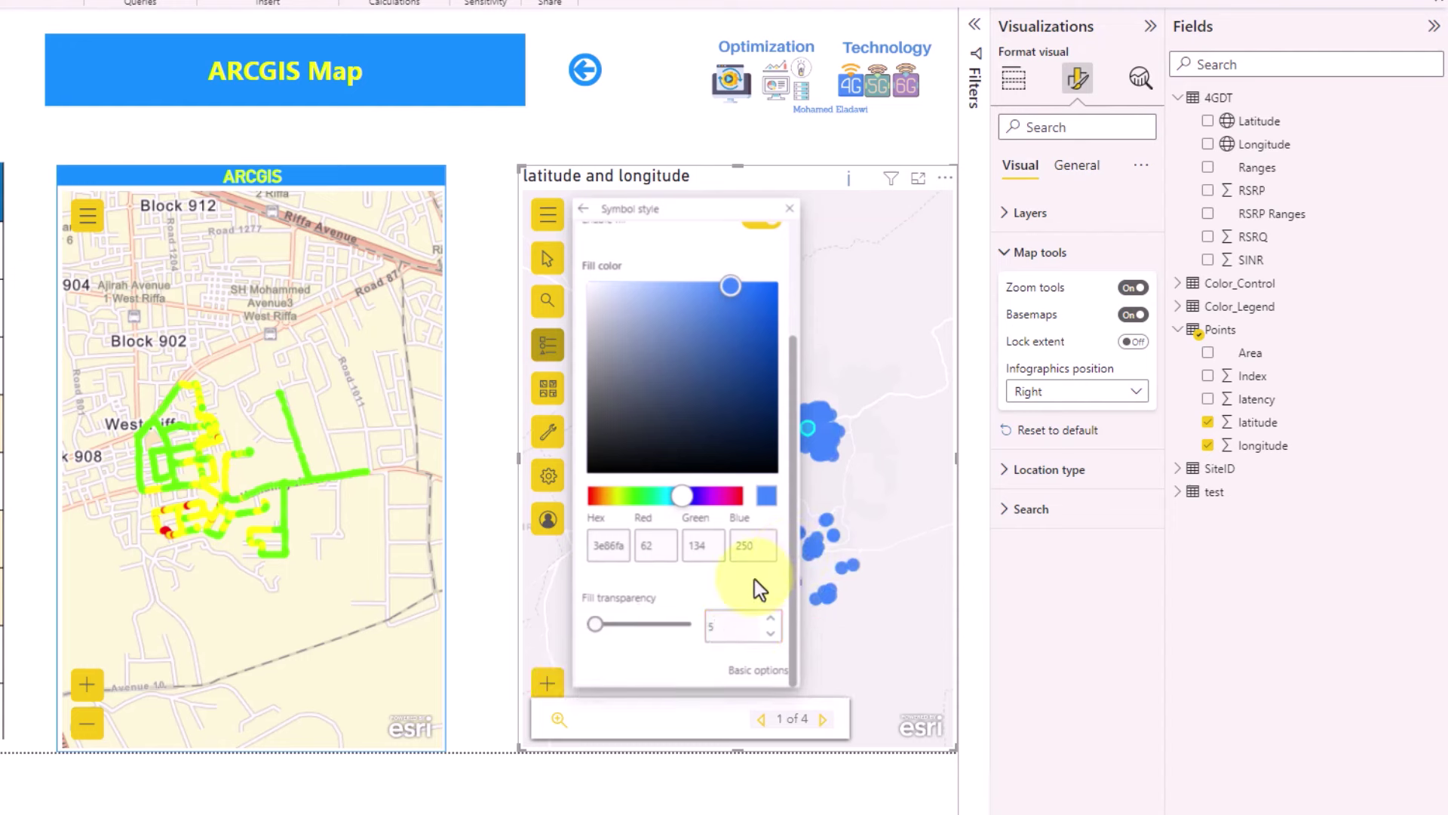
pyautogui.click(770, 636)
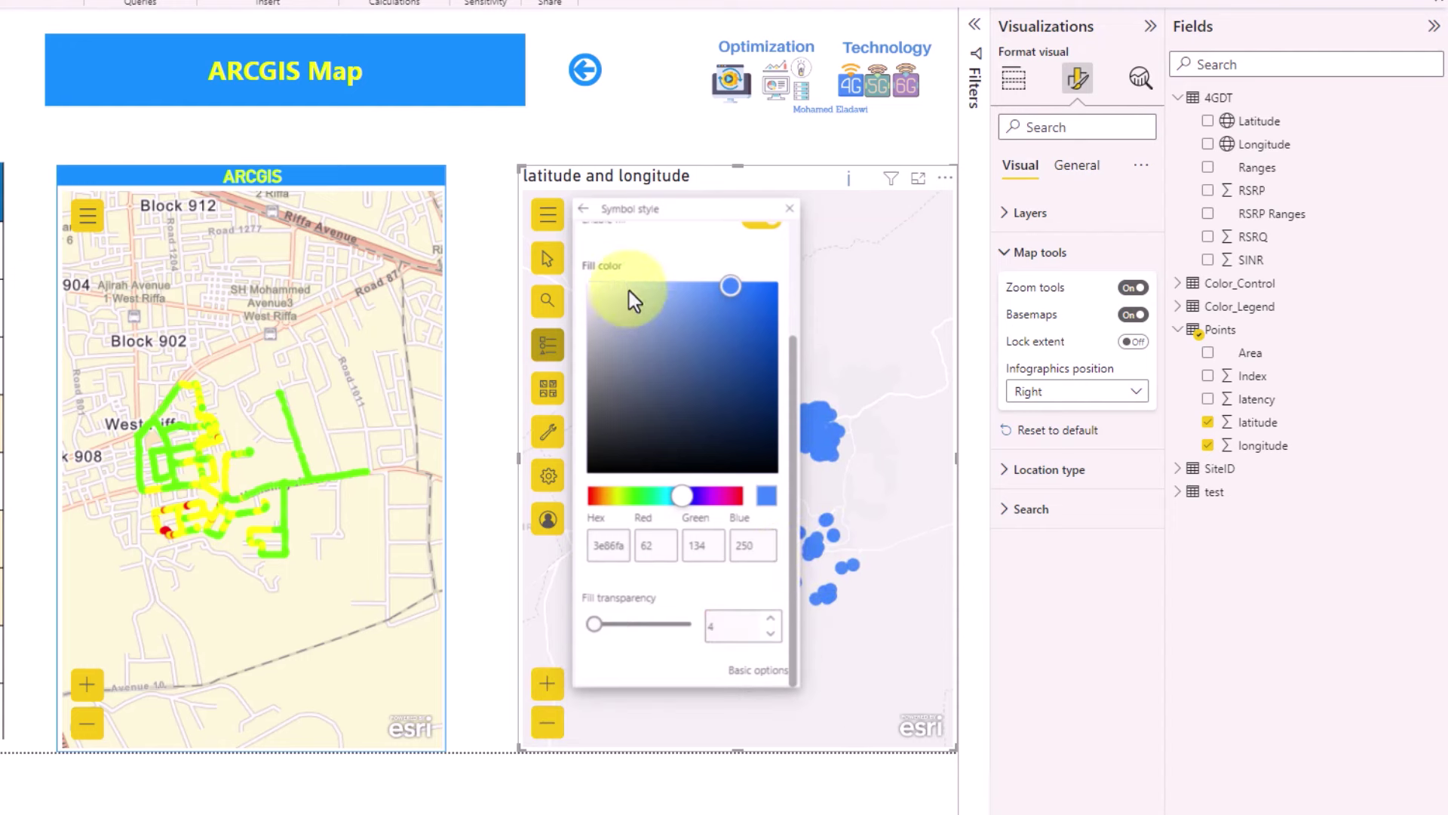
pyautogui.click(681, 395)
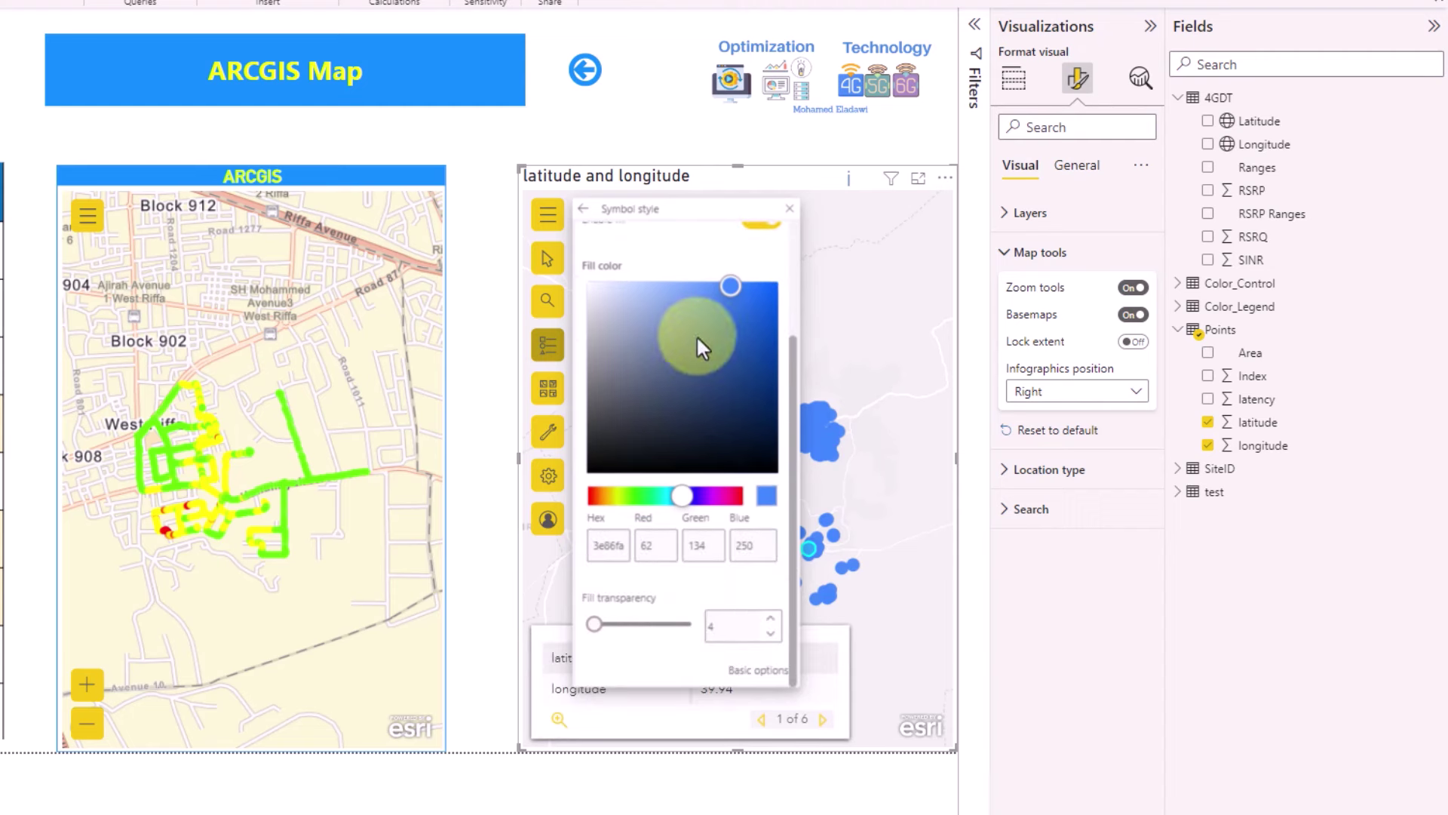
# Set the size of the location point symbols to 2.
pyautogui.scroll(3, 702, 350)
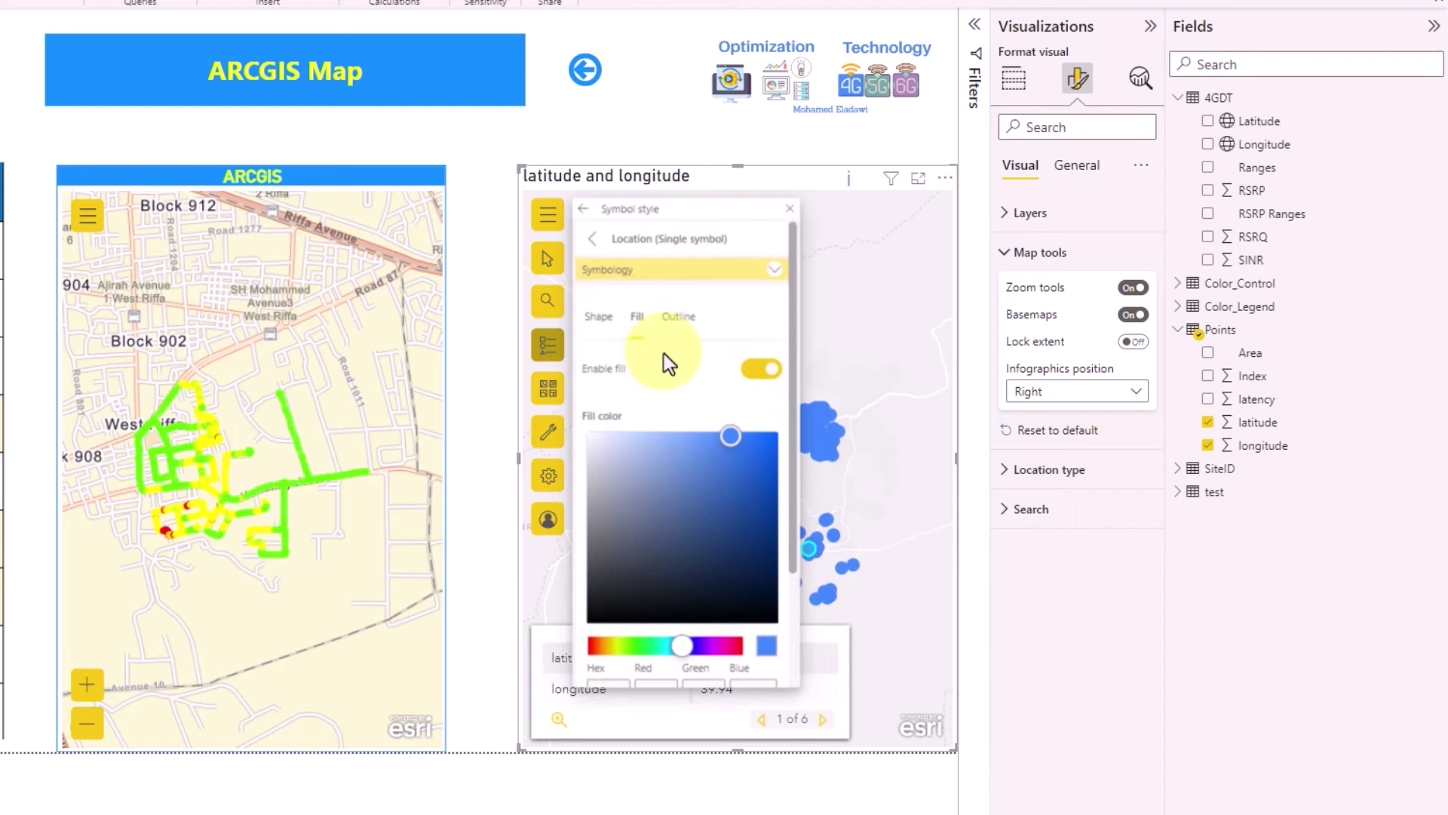
pyautogui.click(604, 321)
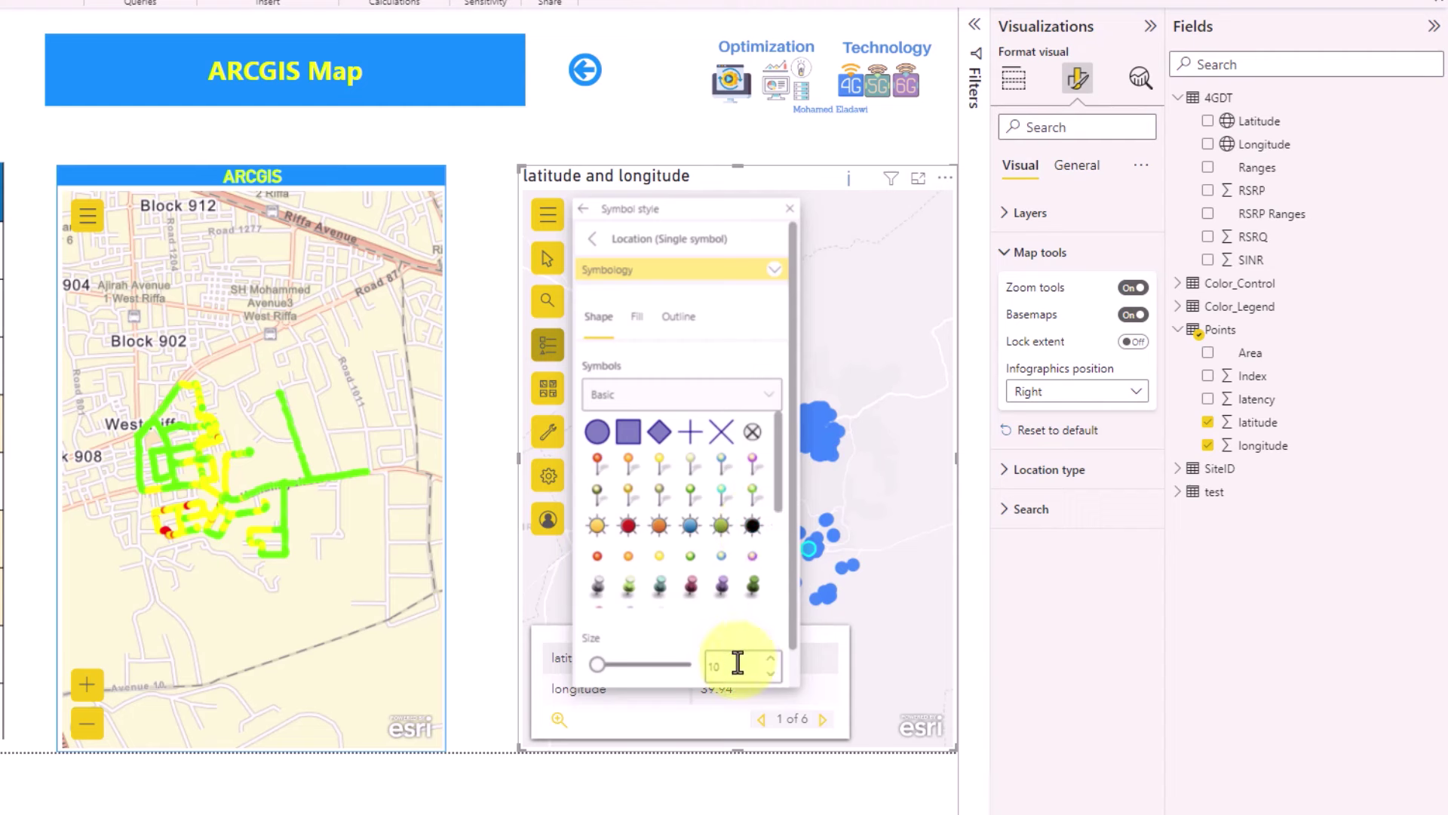
pyautogui.moveTo(737, 663); pyautogui.dragTo(938, 435)
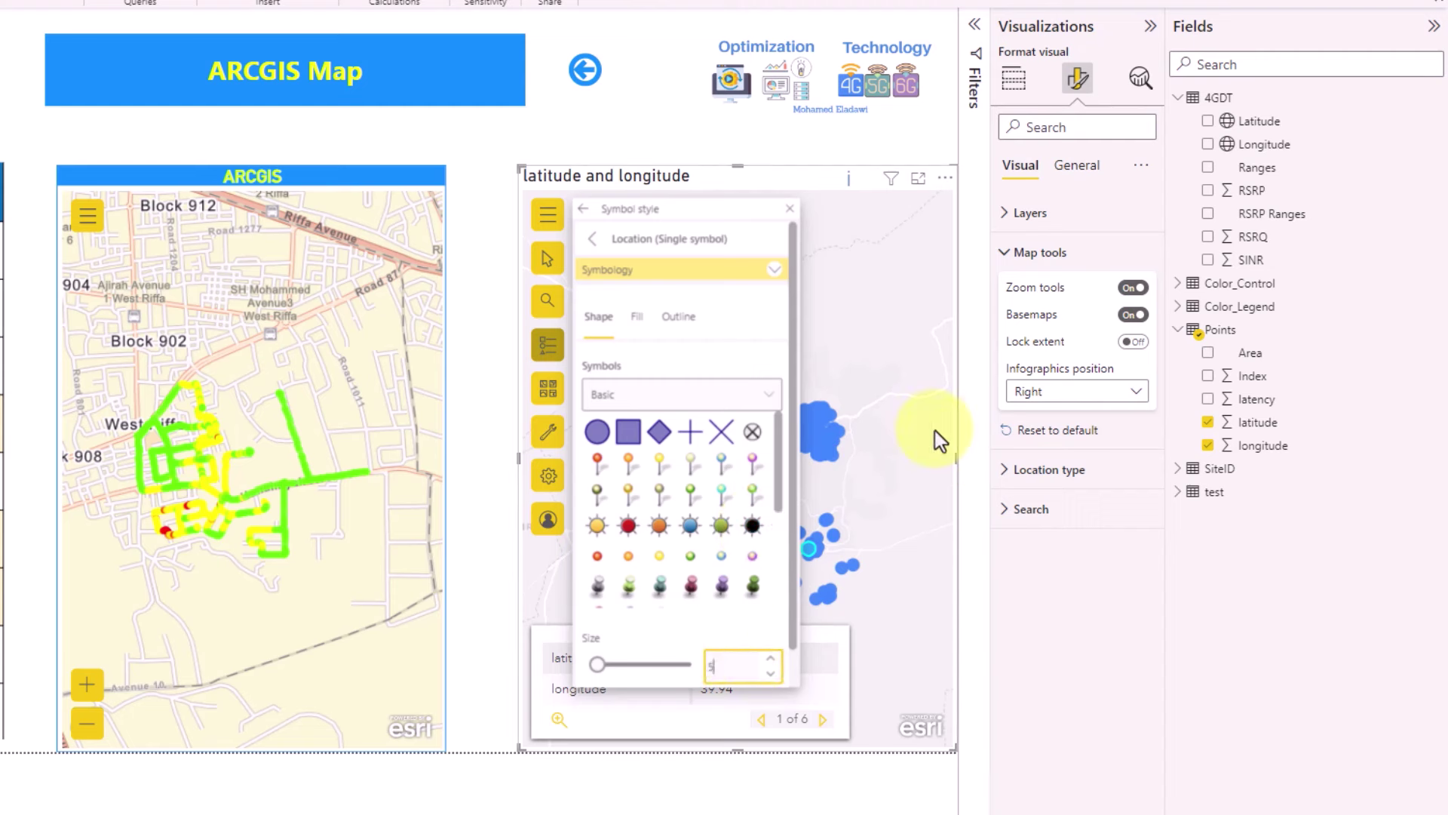
pyautogui.write('5')
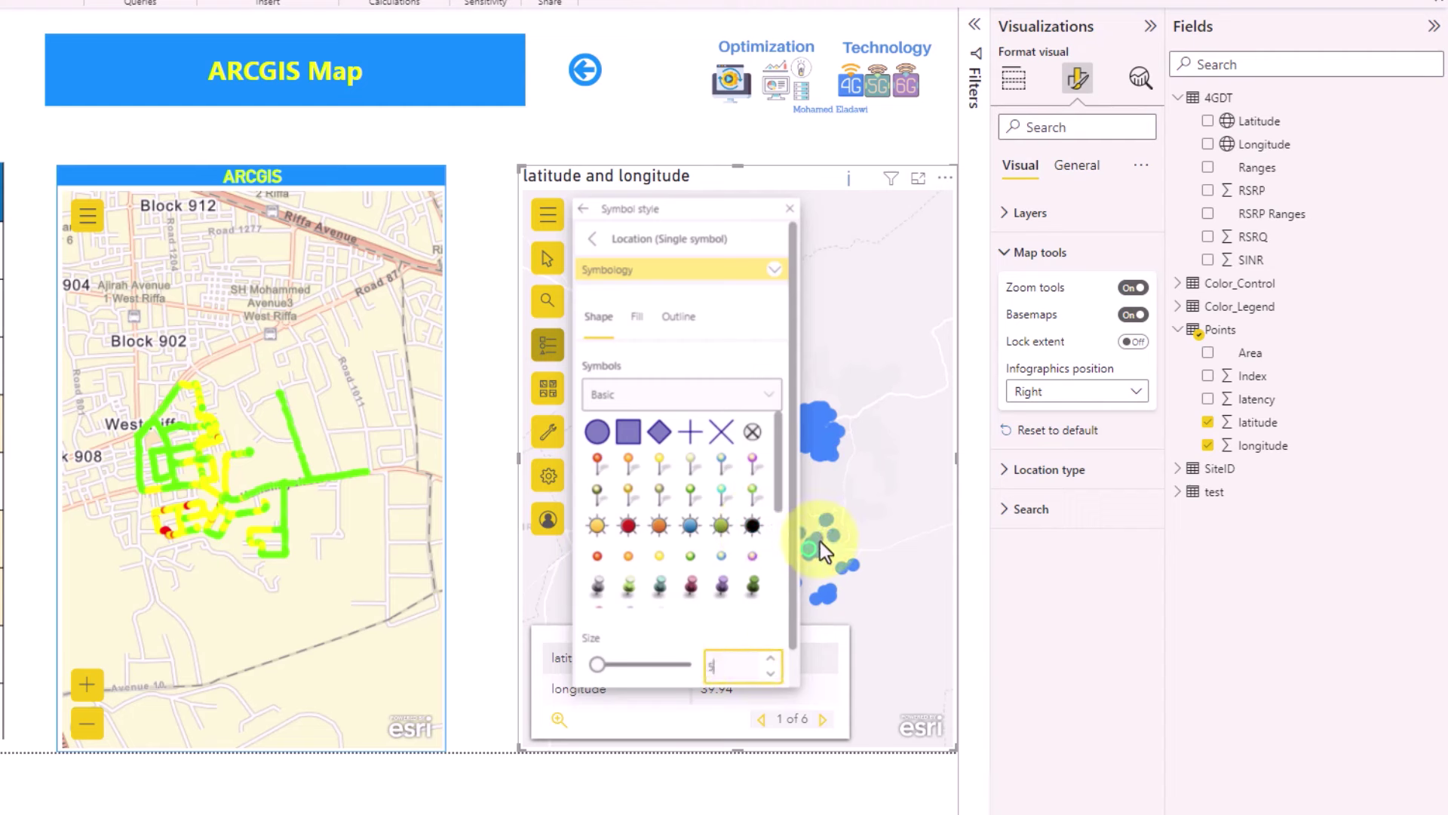
pyautogui.doubleClick(754, 665)
pyautogui.write('2')
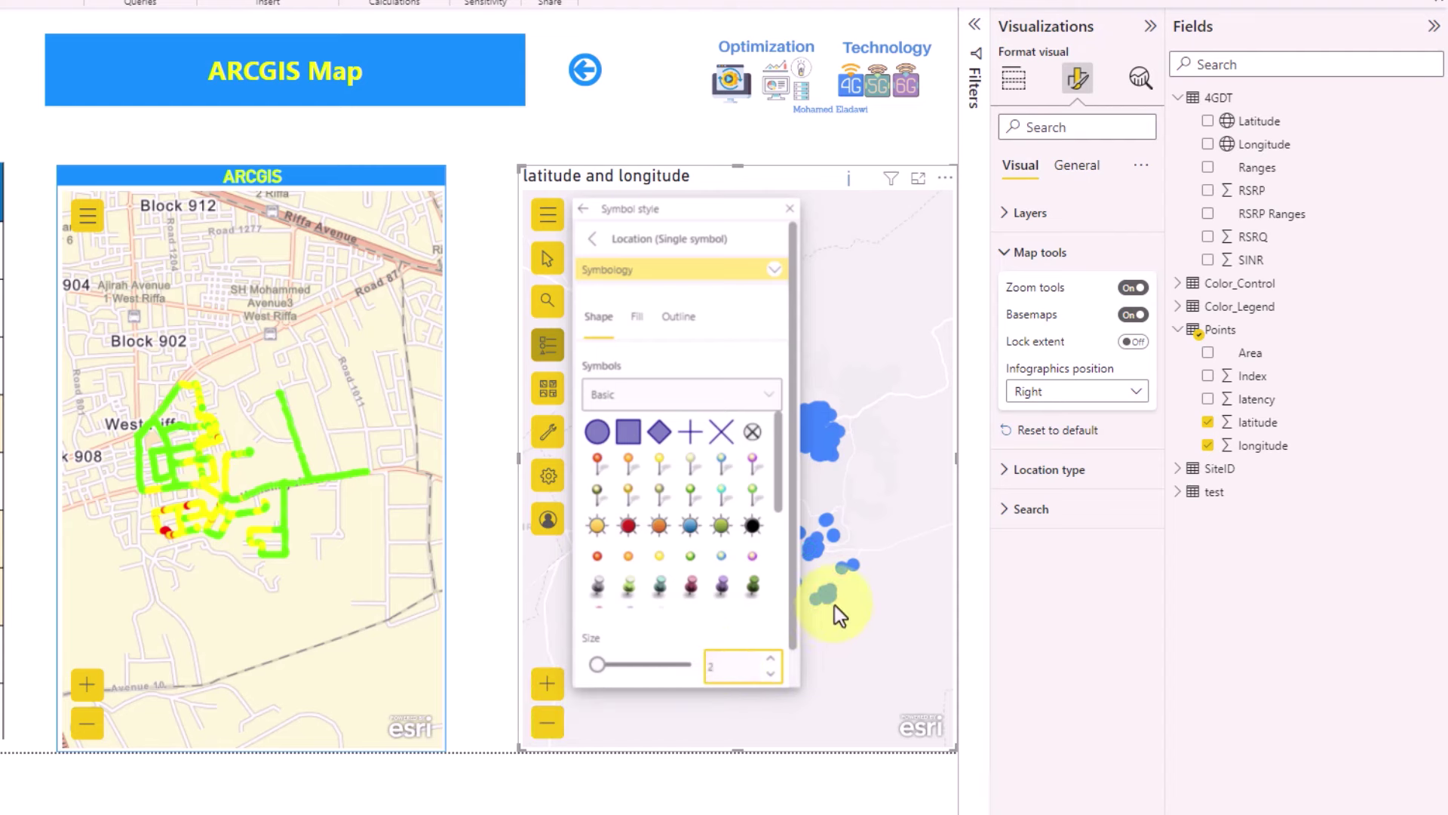
pyautogui.click(832, 605)
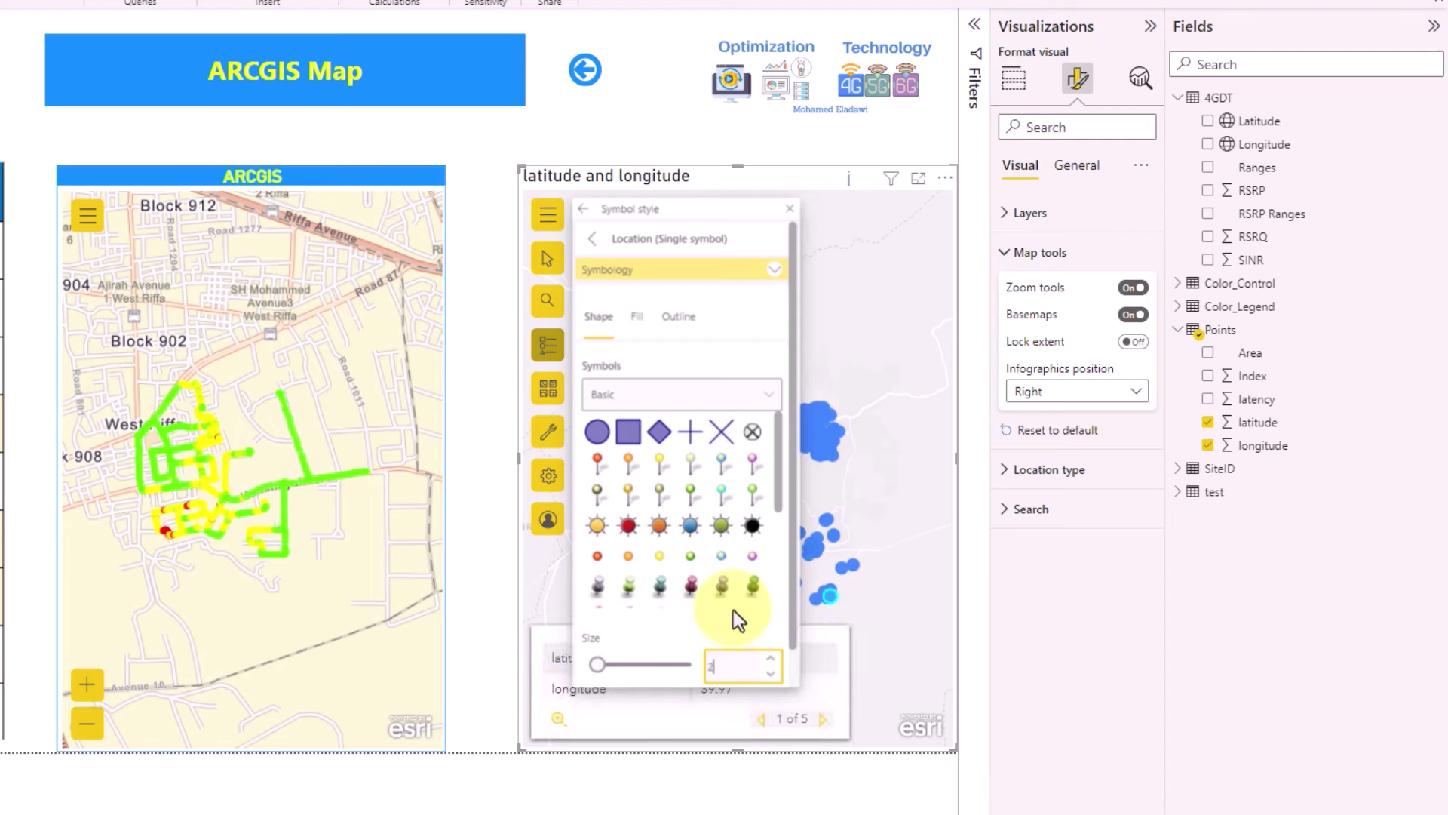
pyautogui.click(691, 620)
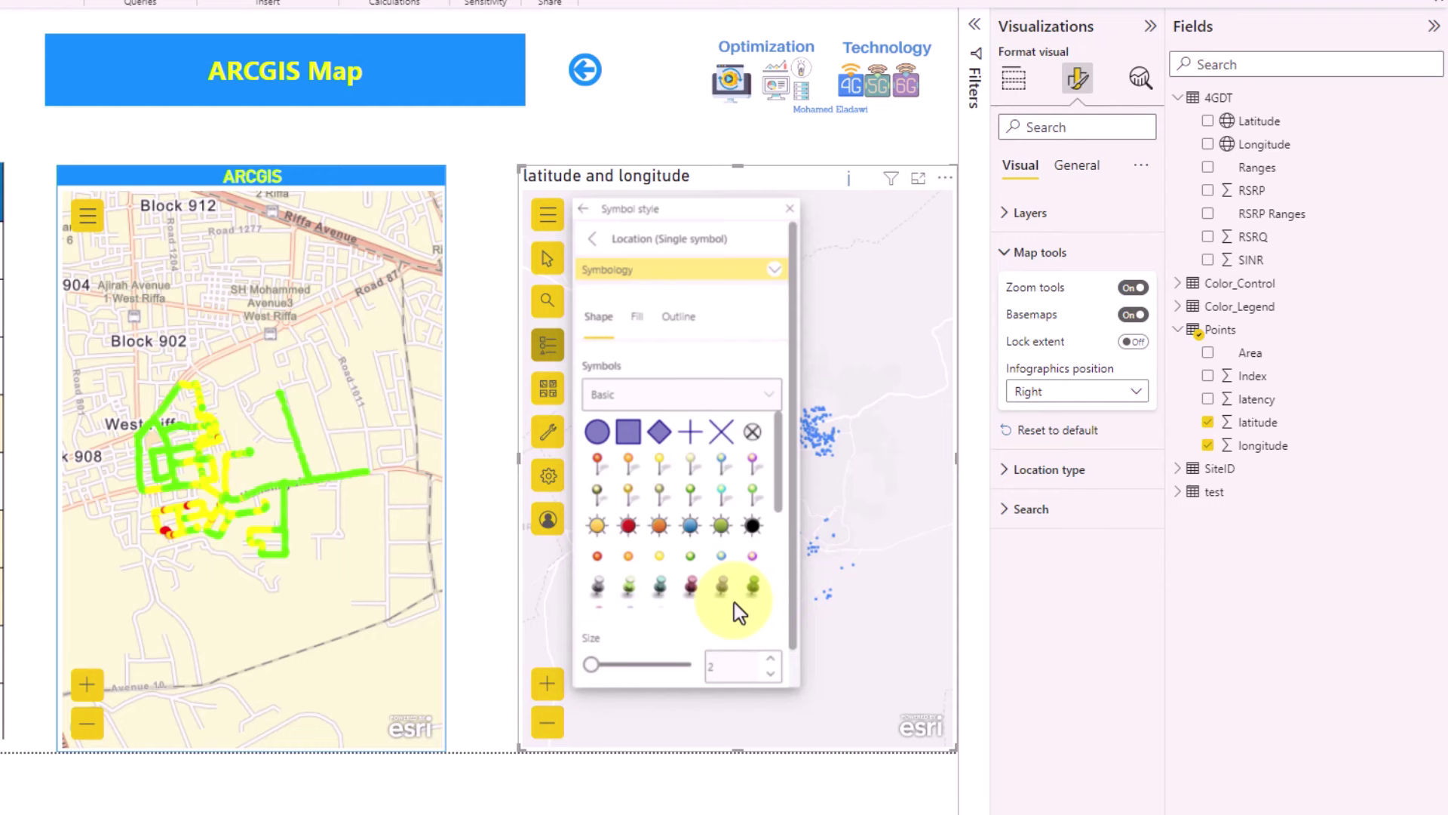
pyautogui.click(831, 414)
# Switch the Points layer's symbol style to Heat map and apply the yellow-red-purple-blue color ramp.
pyautogui.click(594, 238)
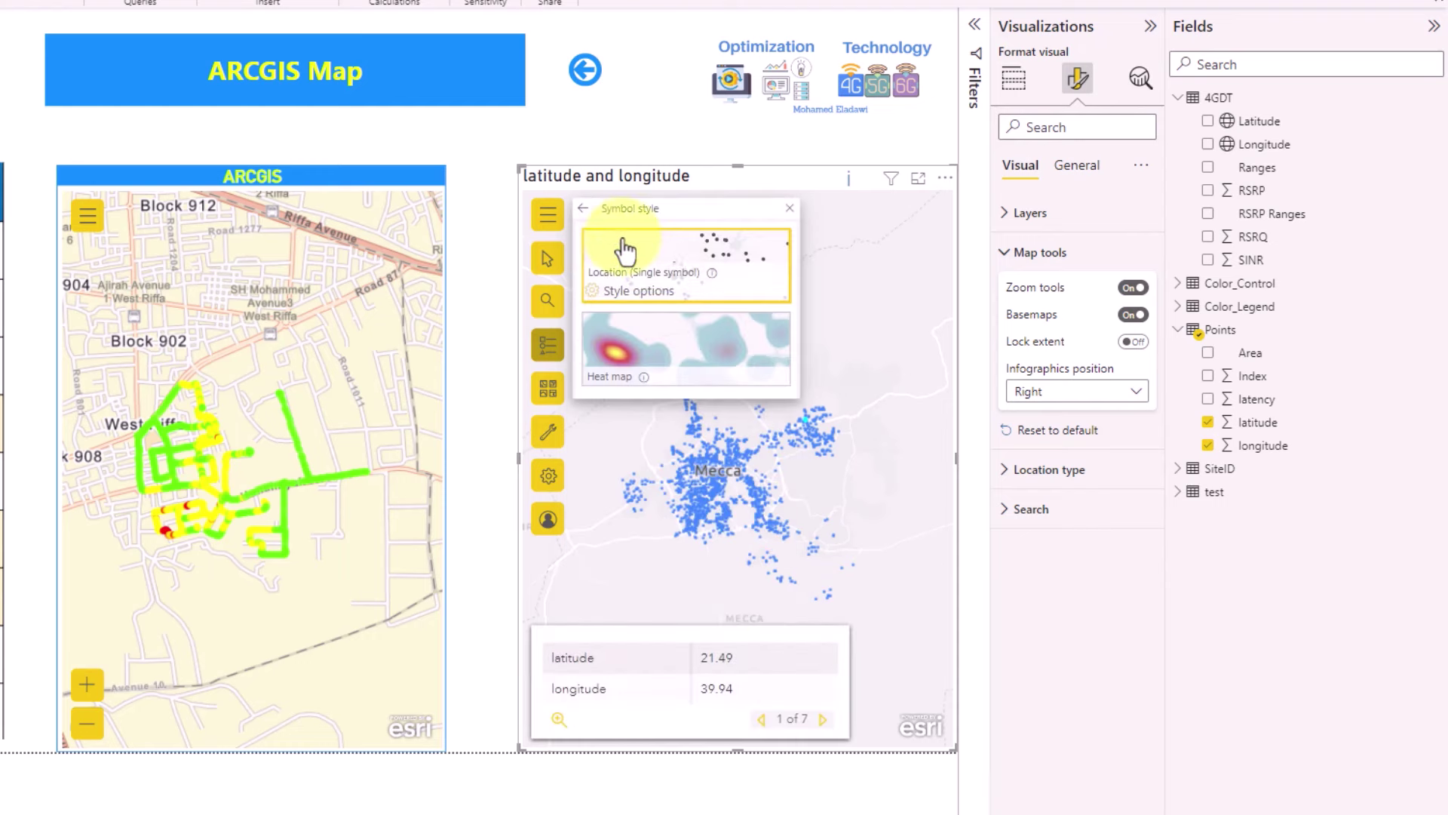
pyautogui.click(646, 369)
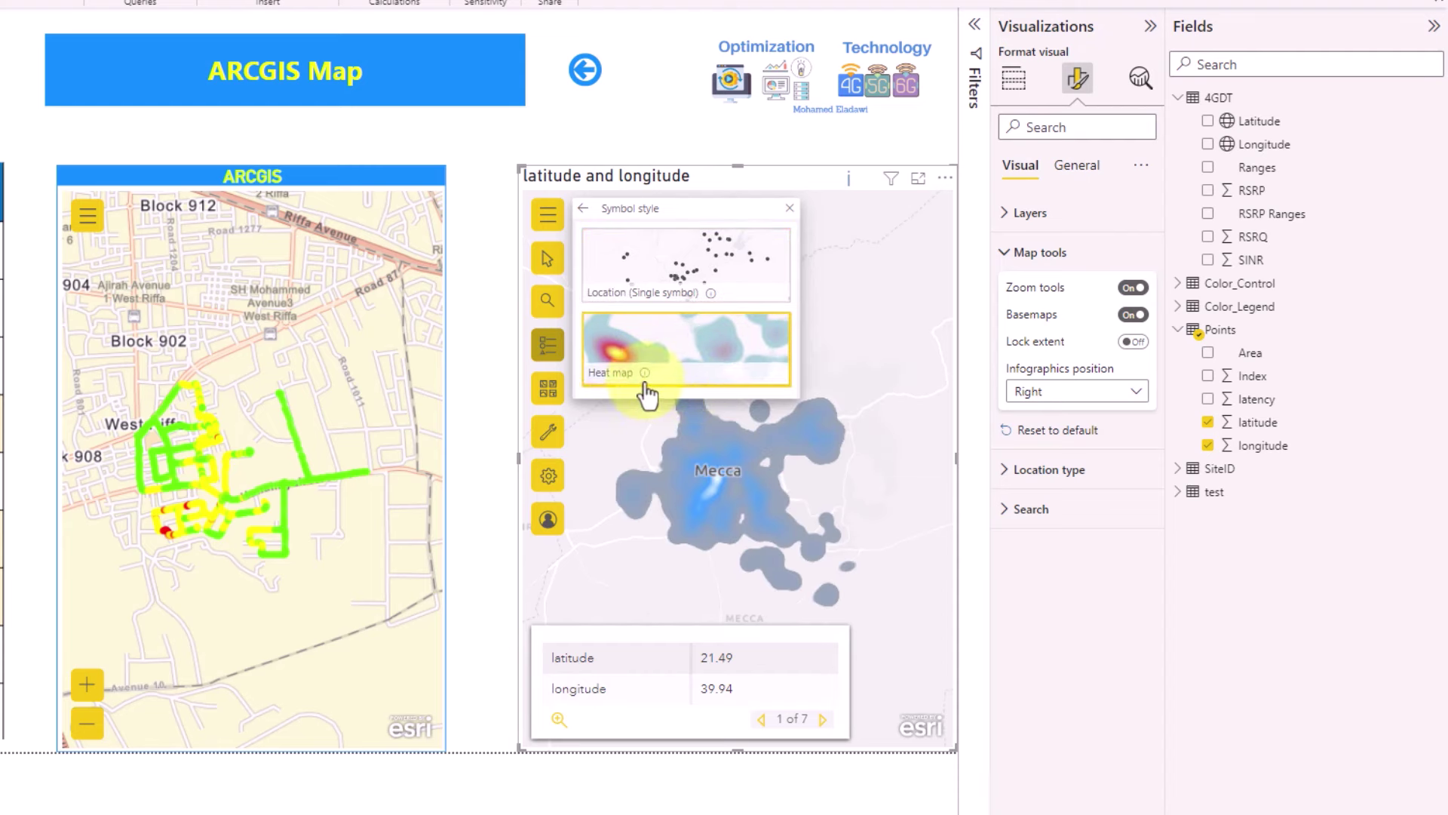
pyautogui.moveTo(648, 389)
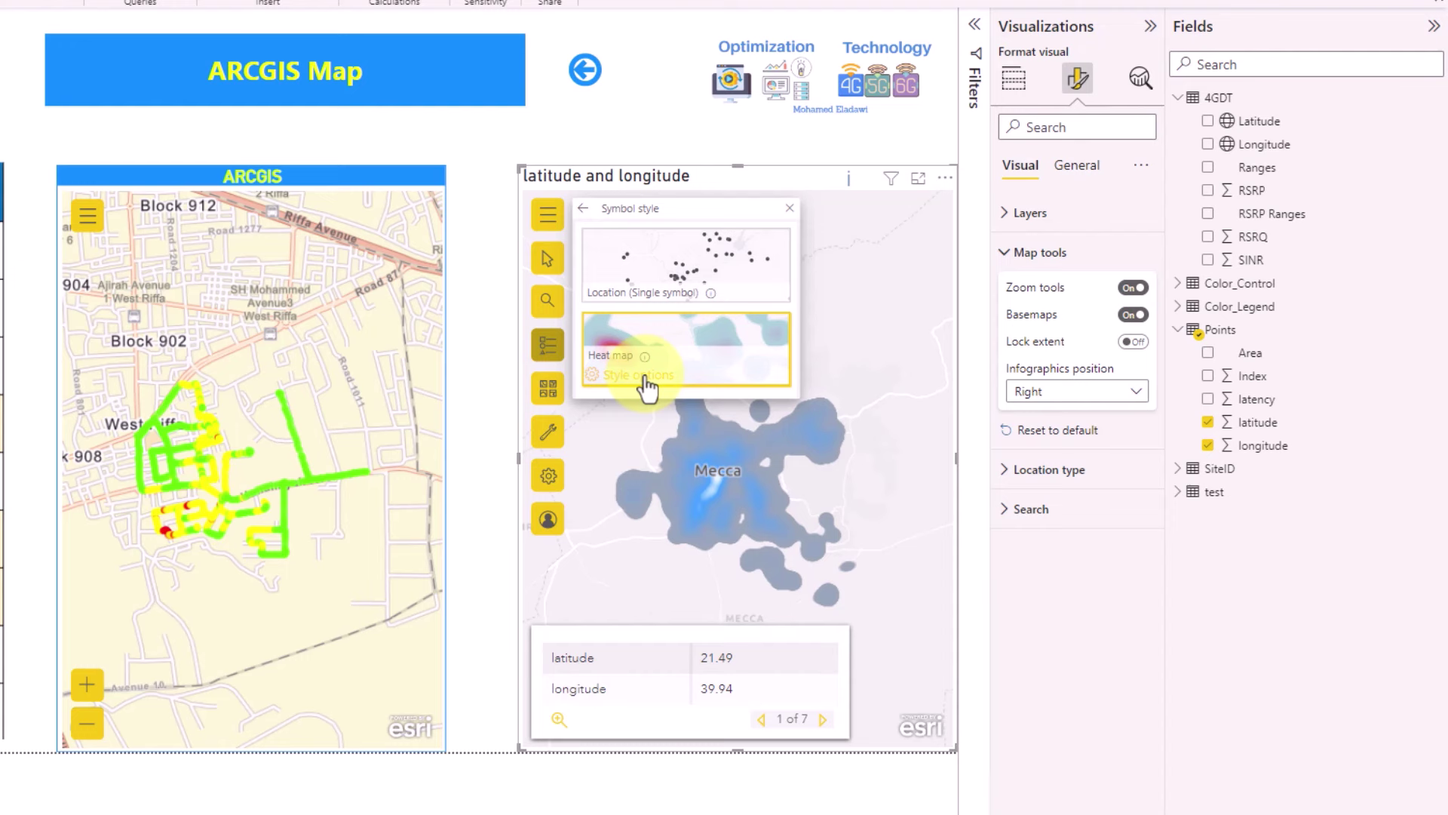
pyautogui.click(647, 379)
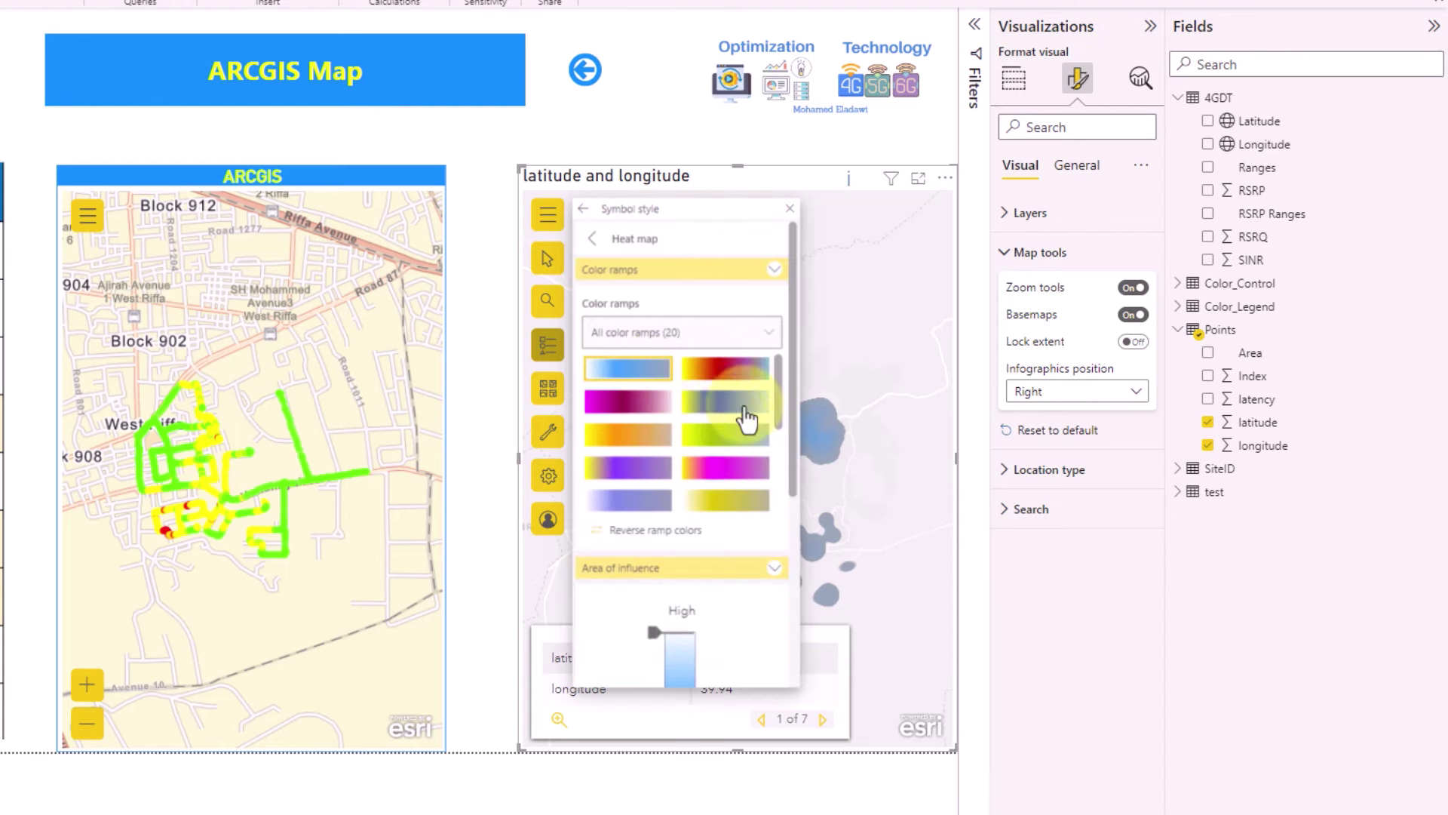
pyautogui.scroll(-2, 795, 424)
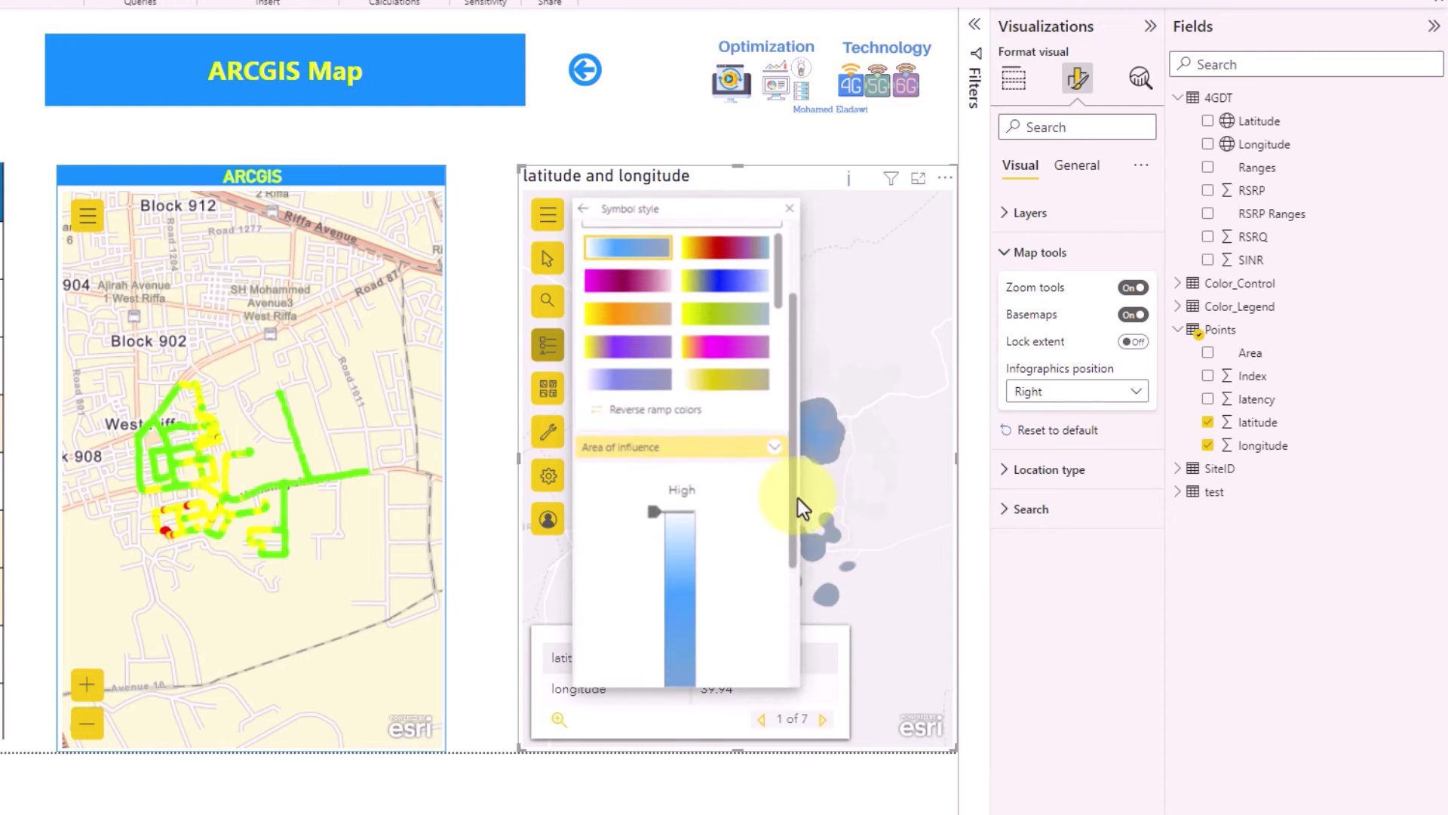
pyautogui.moveTo(795, 469); pyautogui.dragTo(789, 368)
pyautogui.click(728, 377)
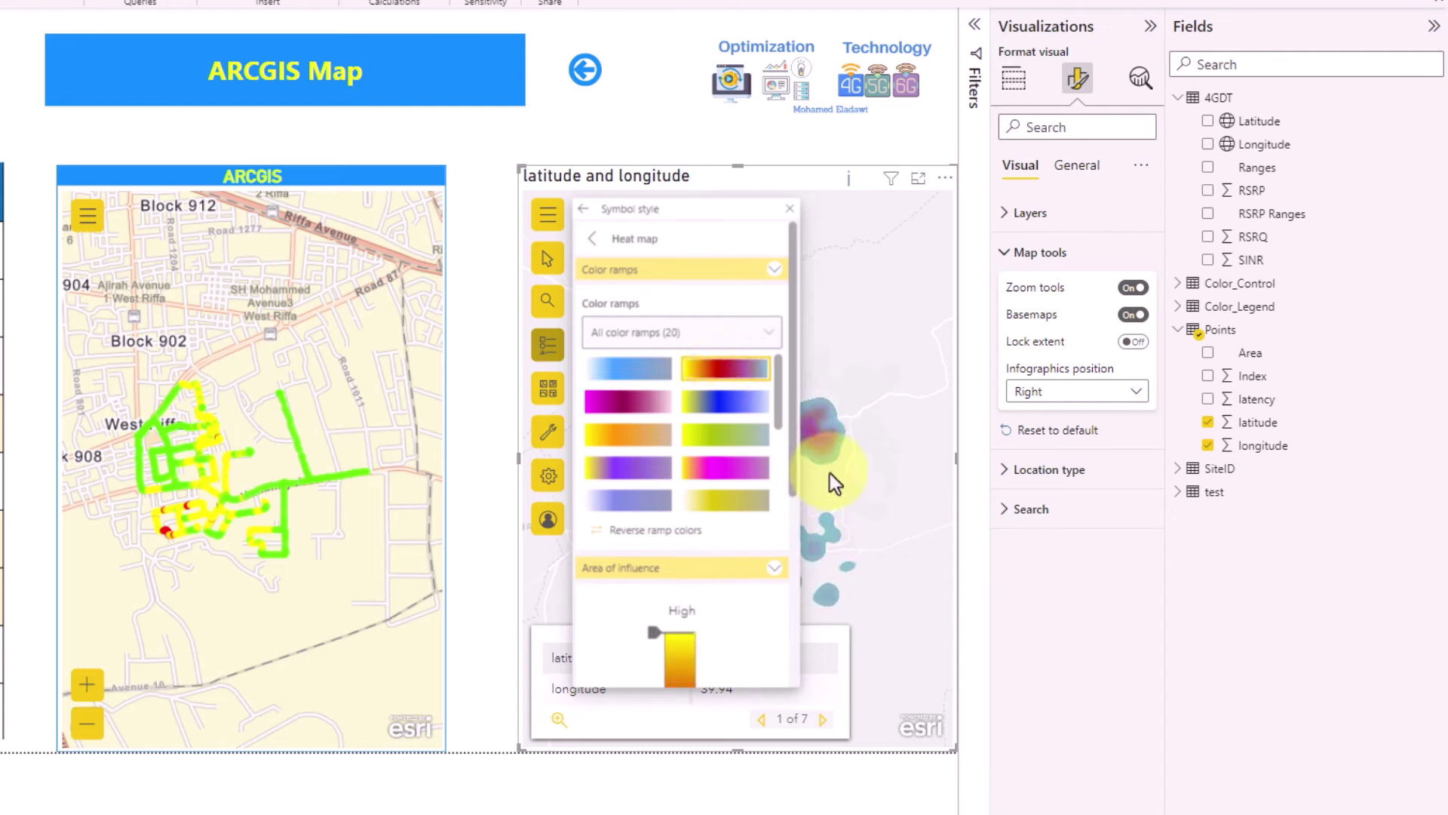
# Collapse the heat map's color ramp options and try moving the low and high limits of its area of influence.
pyautogui.click(709, 271)
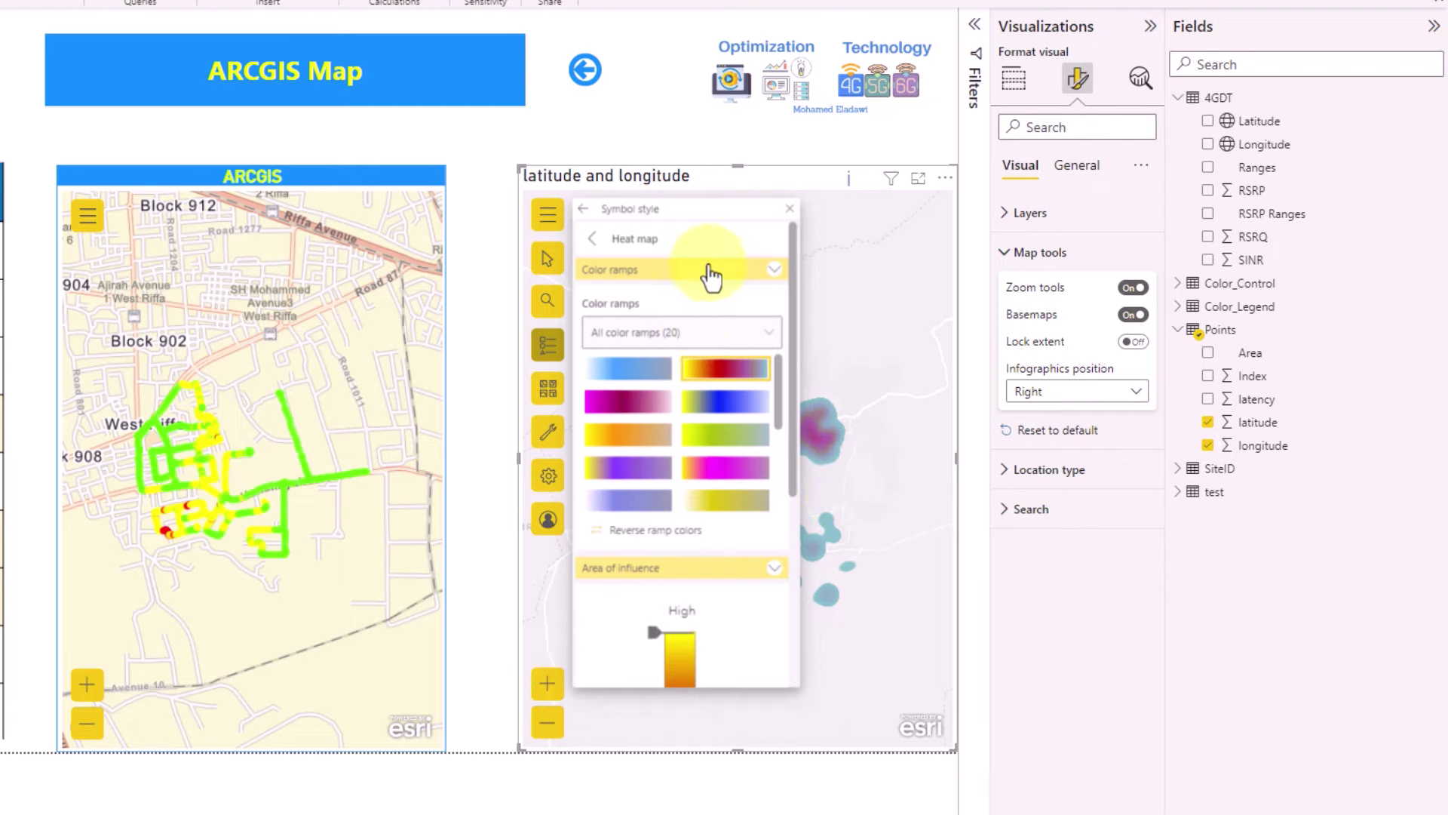
pyautogui.click(688, 272)
pyautogui.click(688, 271)
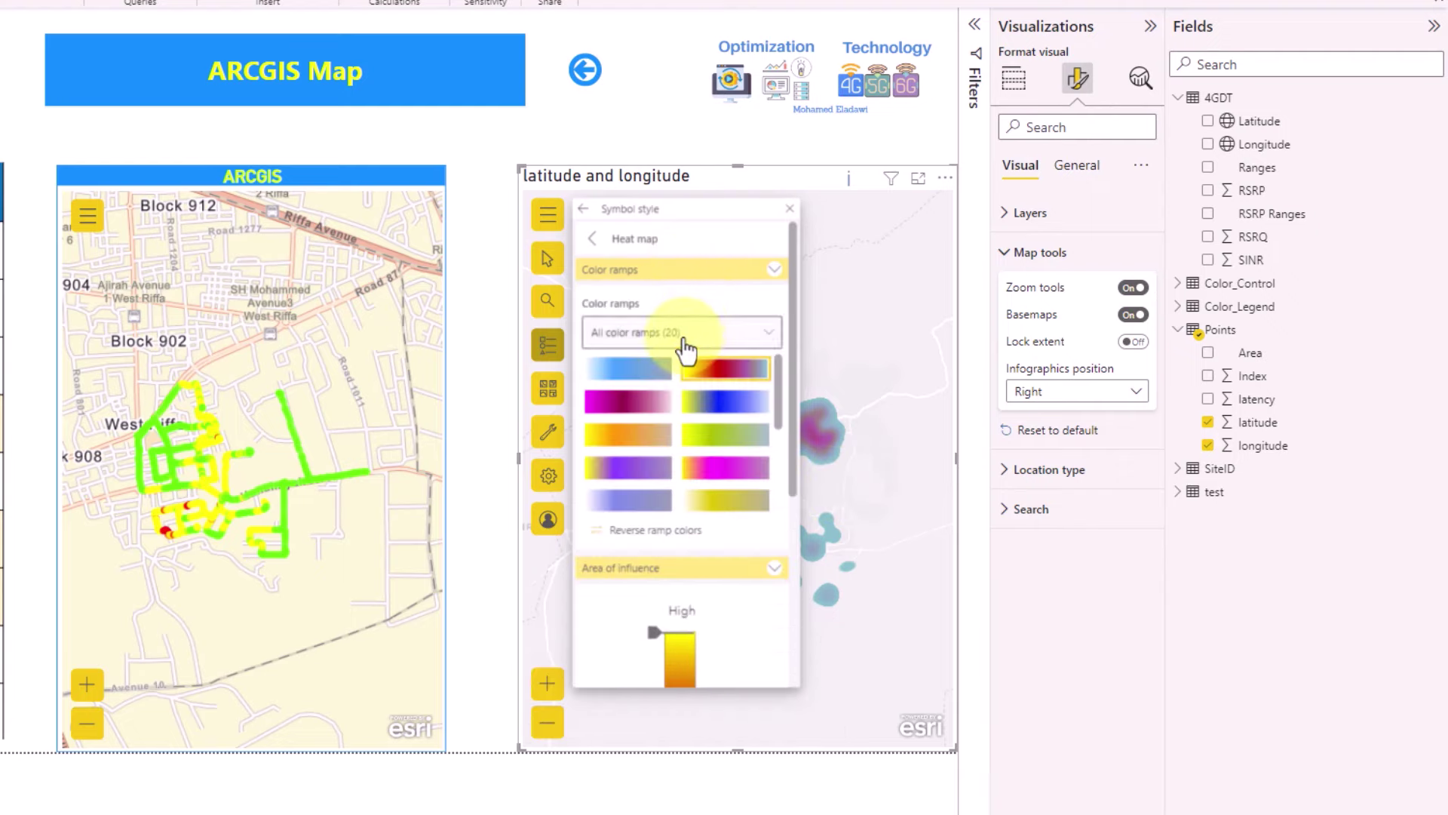
pyautogui.click(686, 333)
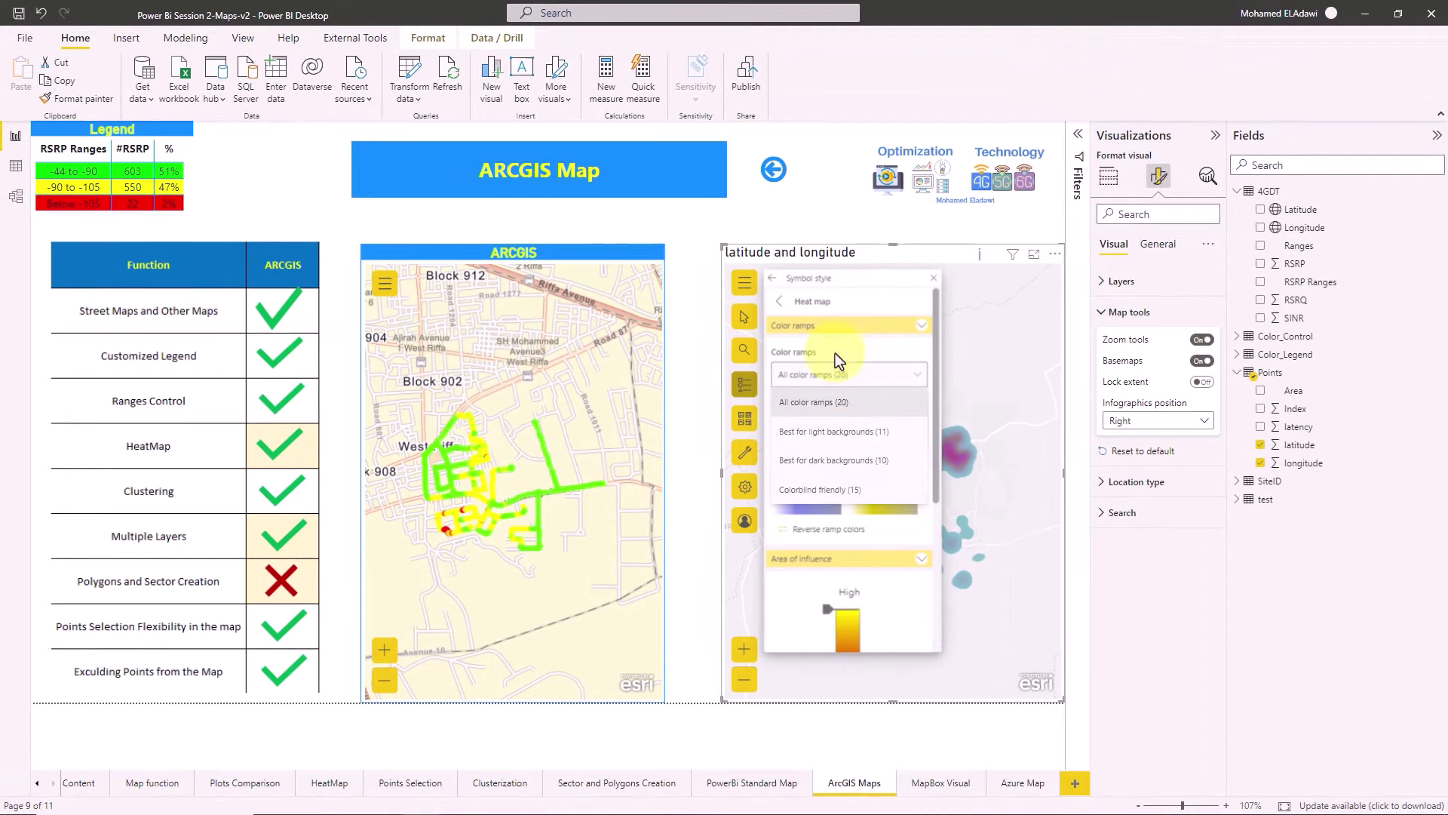
pyautogui.click(856, 327)
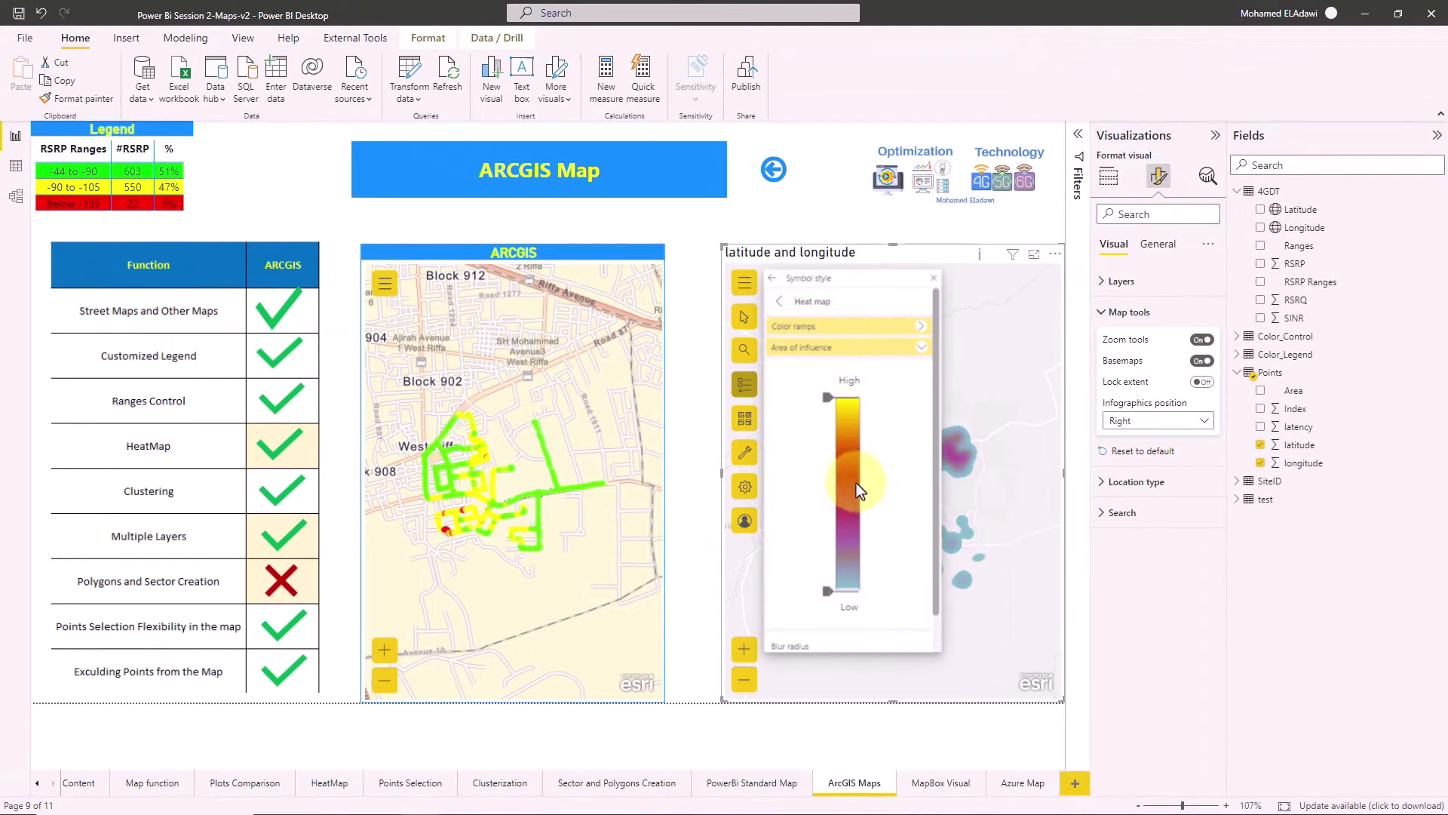
pyautogui.moveTo(826, 592)
pyautogui.mouseDown()
pyautogui.moveTo(828, 530)
pyautogui.moveTo(830, 613)
pyautogui.mouseUp()
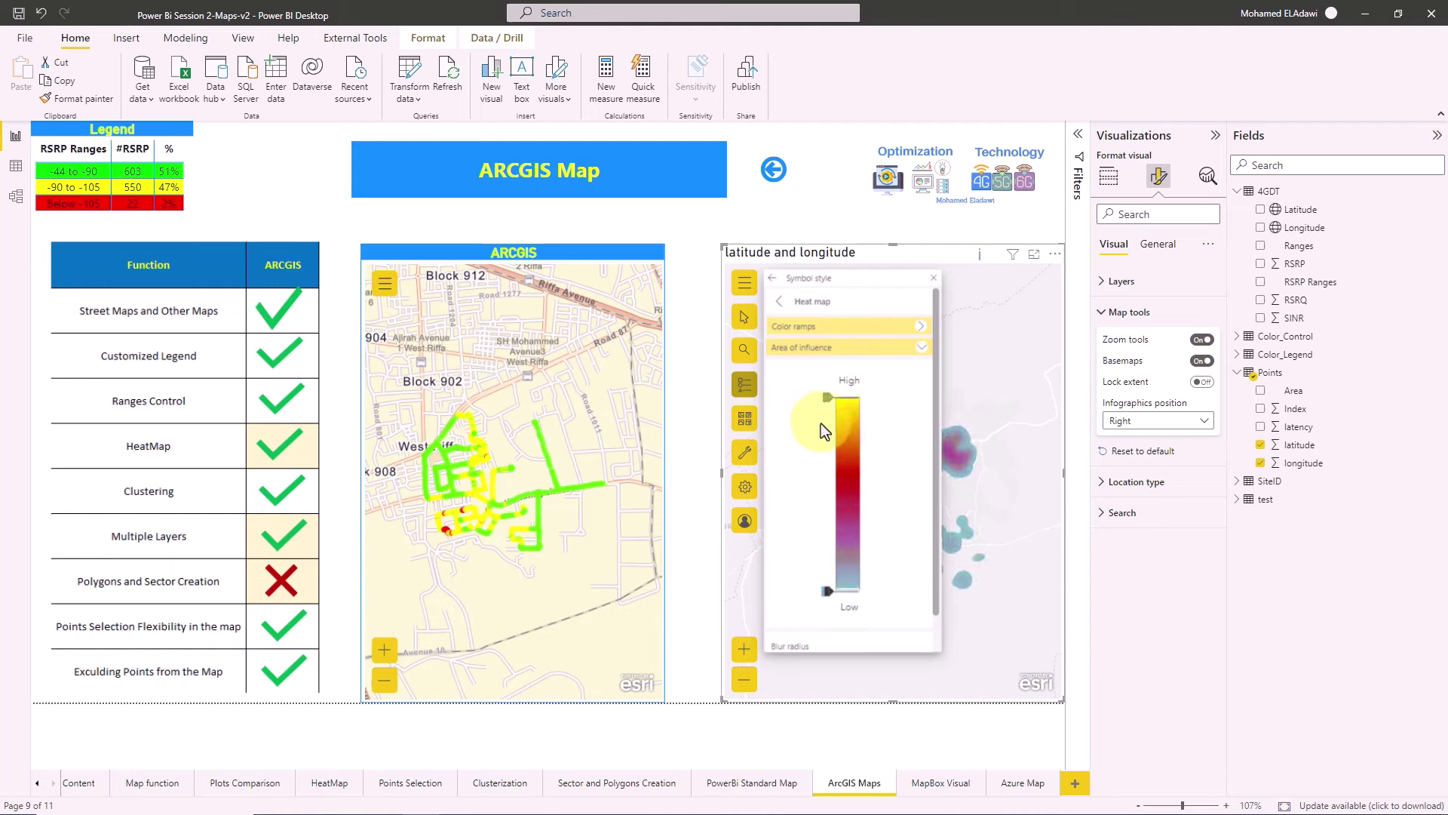
pyautogui.moveTo(830, 403)
pyautogui.mouseDown()
pyautogui.moveTo(847, 327)
pyautogui.moveTo(828, 400)
pyautogui.mouseUp()
# Open the map in focus mode and test a lower high limit for the area of influence, returning it to the maximum.
pyautogui.click(1036, 259)
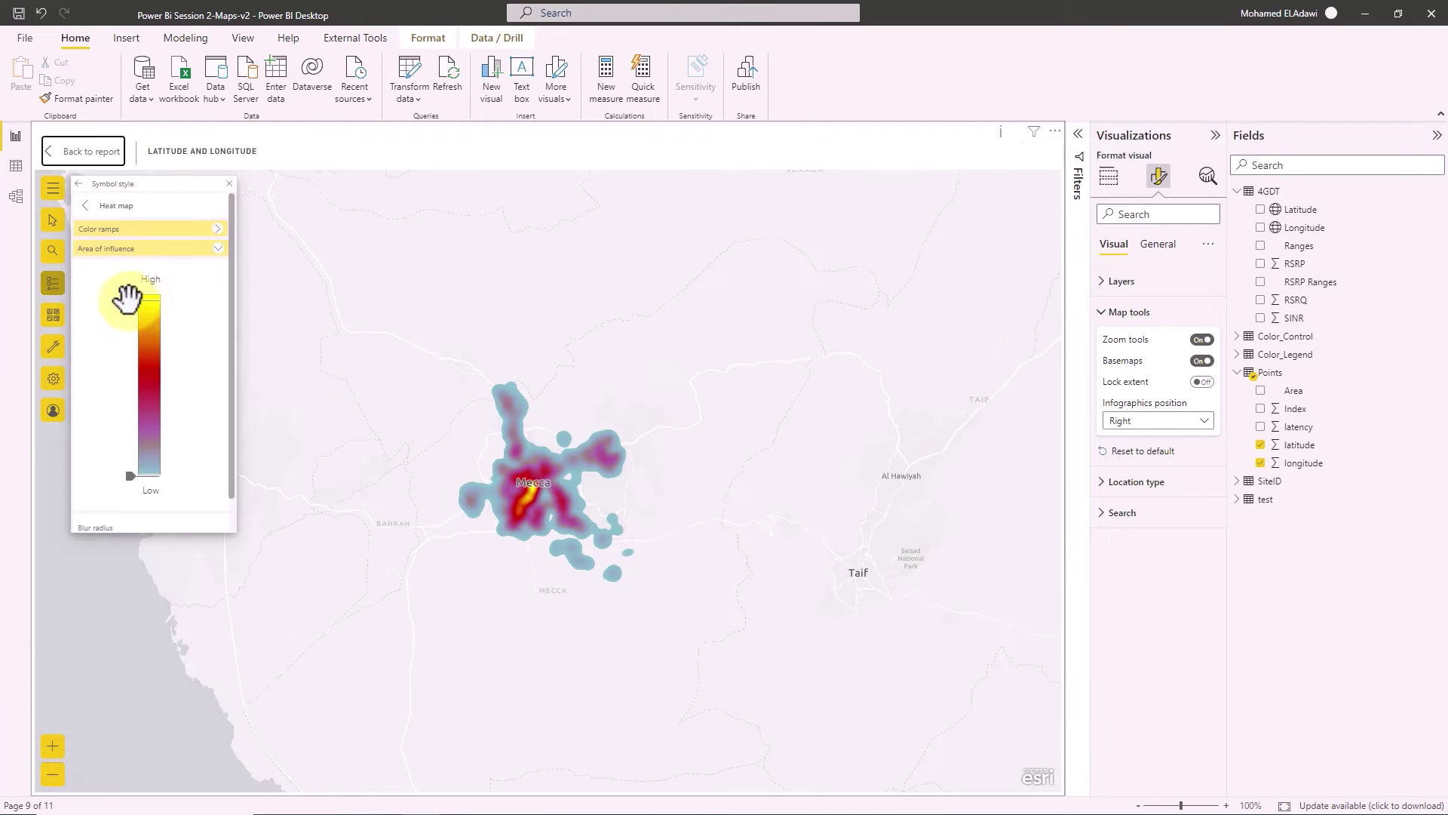
pyautogui.moveTo(130, 300); pyautogui.dragTo(130, 348)
pyautogui.doubleClick(508, 446)
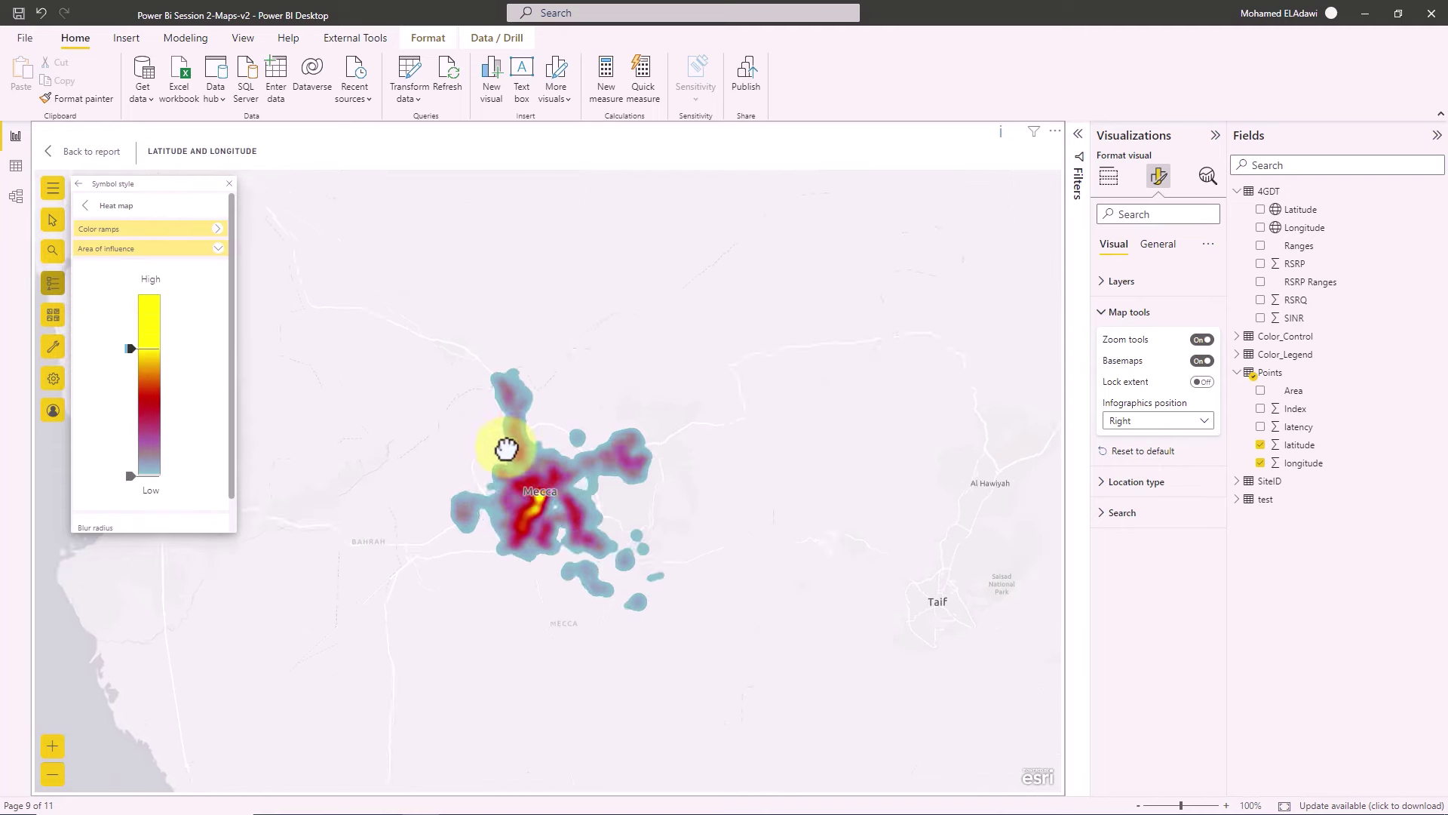
pyautogui.moveTo(132, 354); pyautogui.dragTo(126, 292)
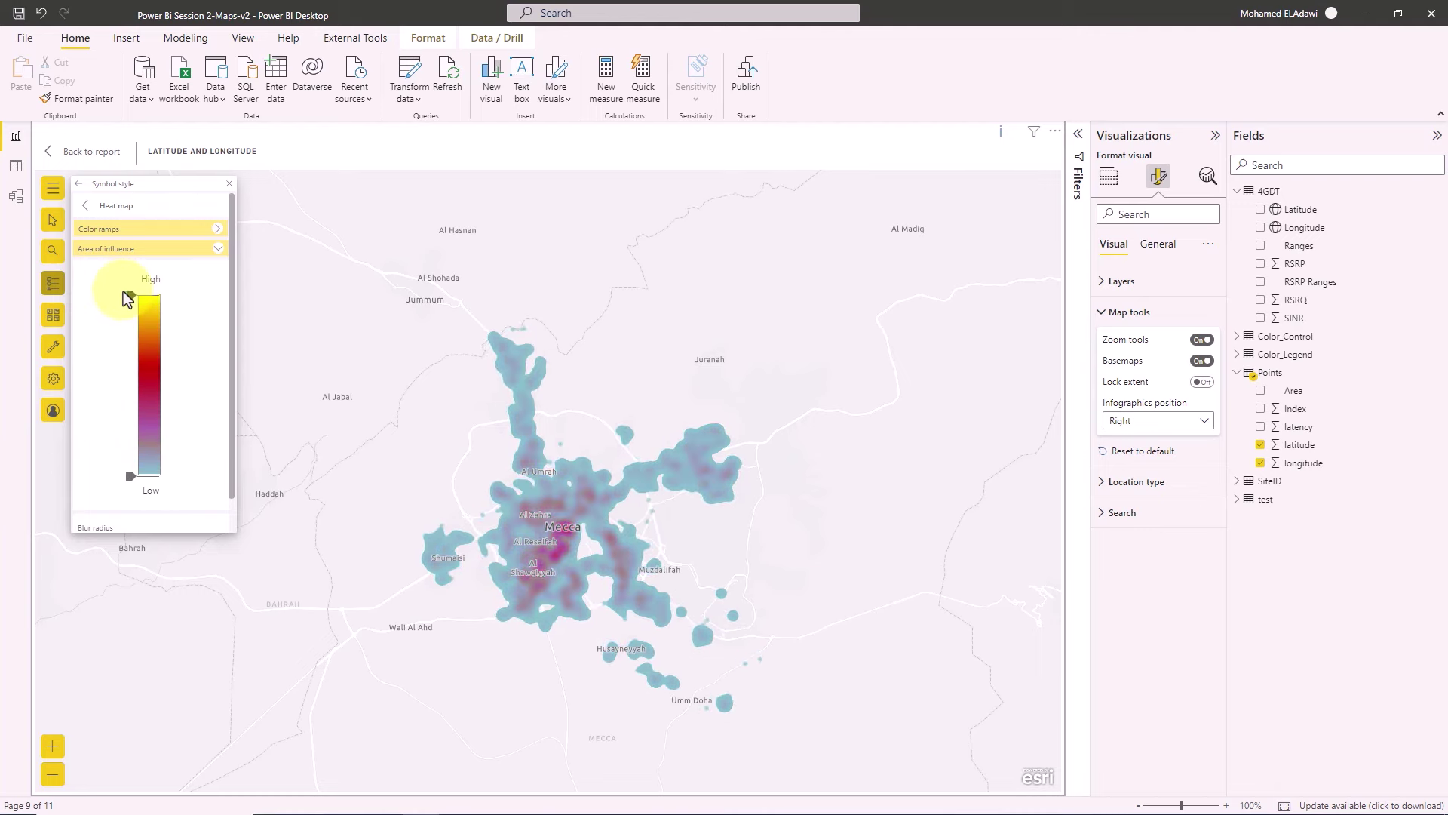
# Try the yellow-magenta color ramp on the heat map and restore the yellow-red-purple-blue ramp.
pyautogui.click(152, 248)
pyautogui.click(153, 249)
pyautogui.click(147, 230)
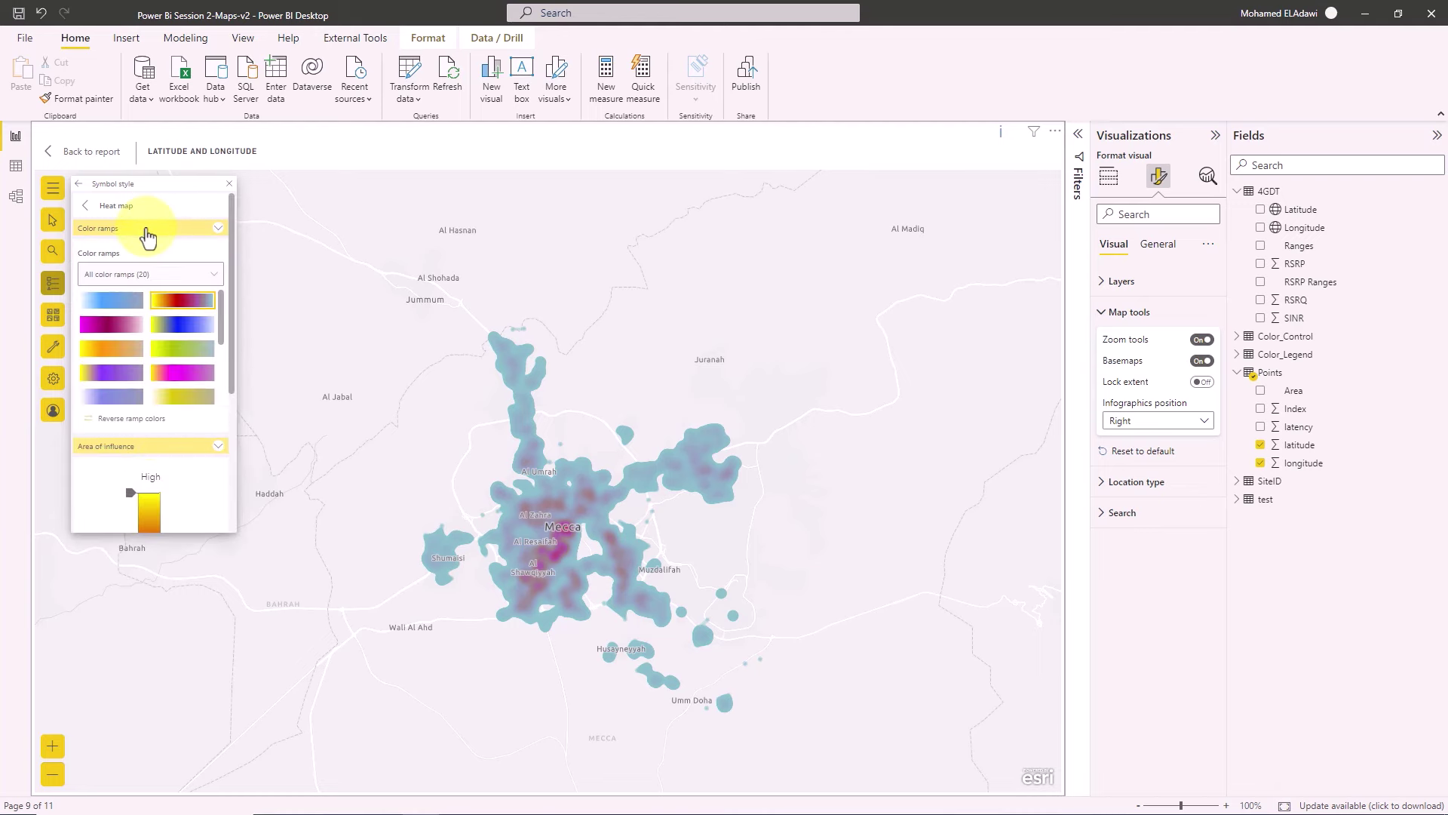
pyautogui.click(176, 381)
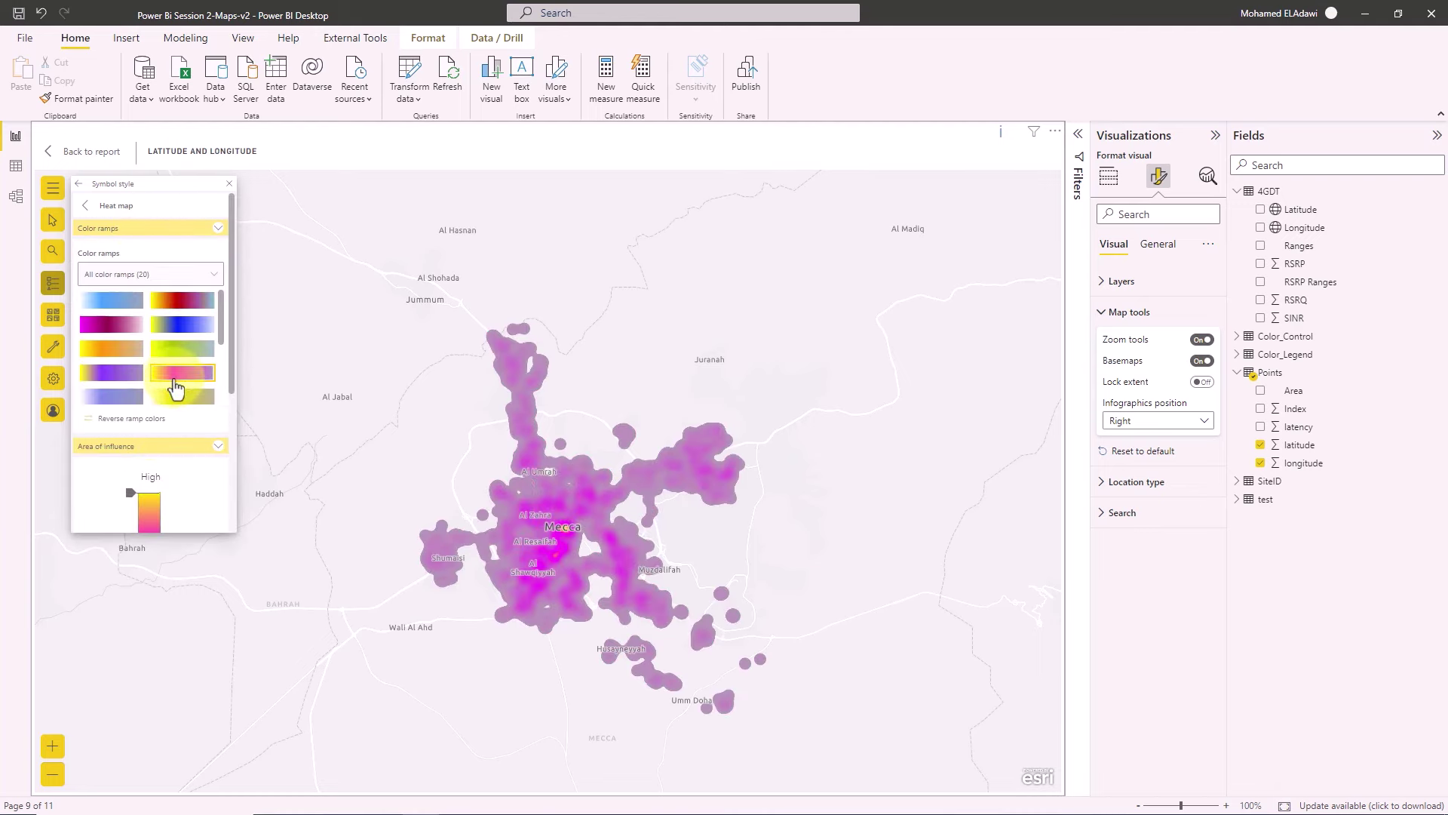
pyautogui.click(190, 305)
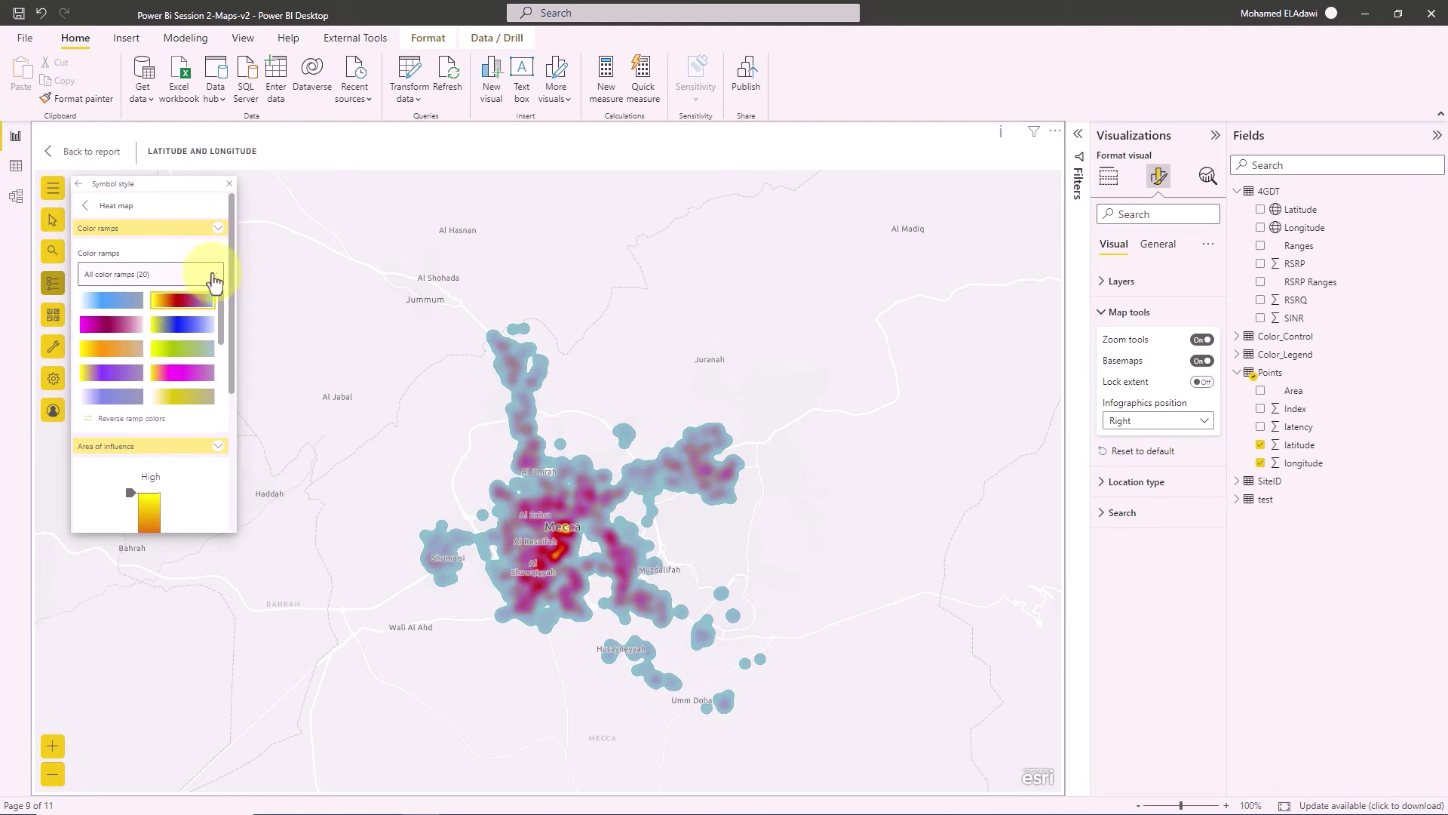
pyautogui.click(215, 278)
pyautogui.click(221, 230)
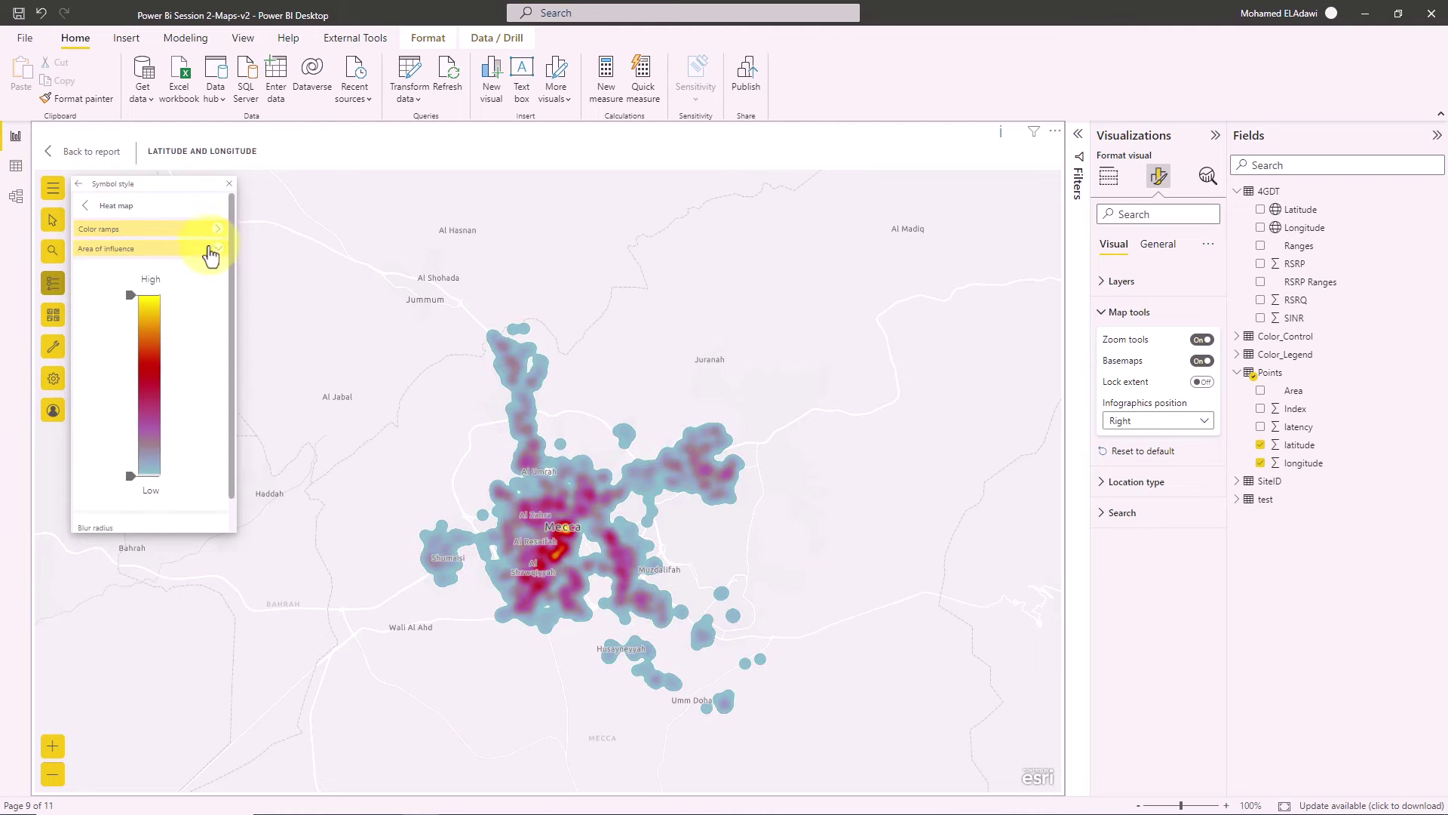
pyautogui.click(212, 252)
pyautogui.click(204, 251)
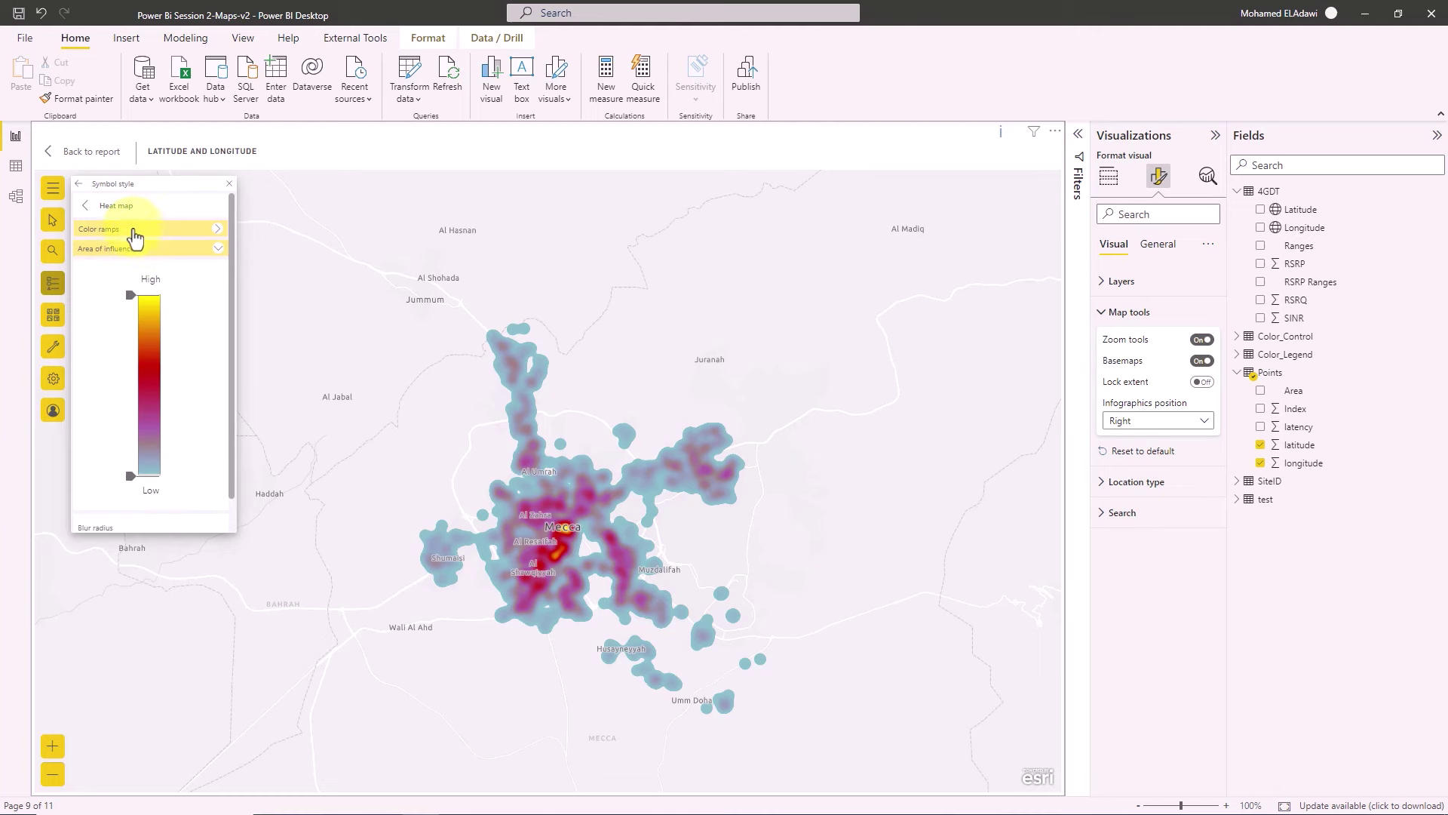
# Reduce the heat map's blur radius to 3.
pyautogui.click(140, 228)
pyautogui.scroll(-5, 178, 372)
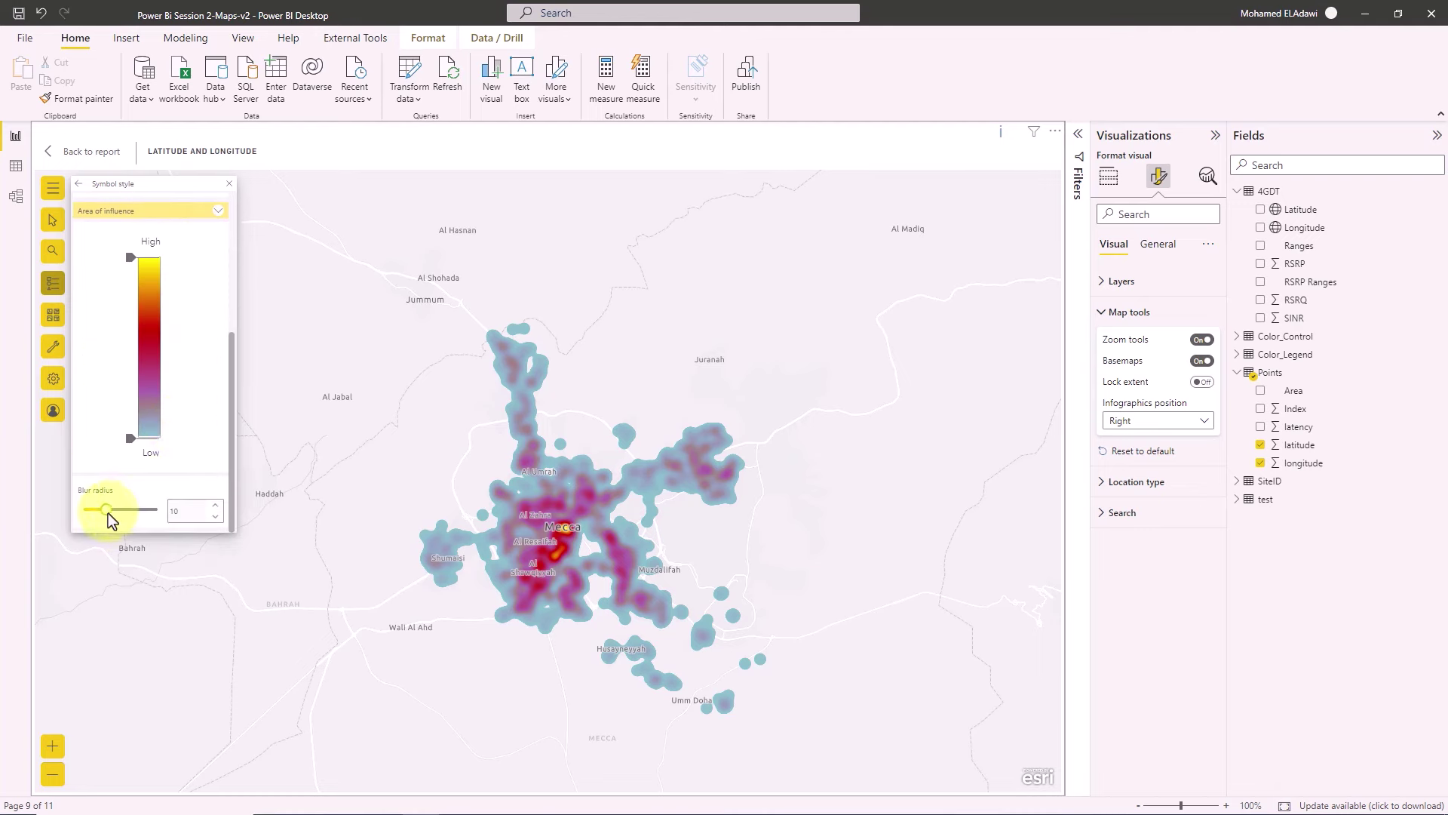
pyautogui.moveTo(107, 513)
pyautogui.mouseDown()
pyautogui.moveTo(128, 513)
pyautogui.moveTo(96, 509)
pyautogui.mouseUp()
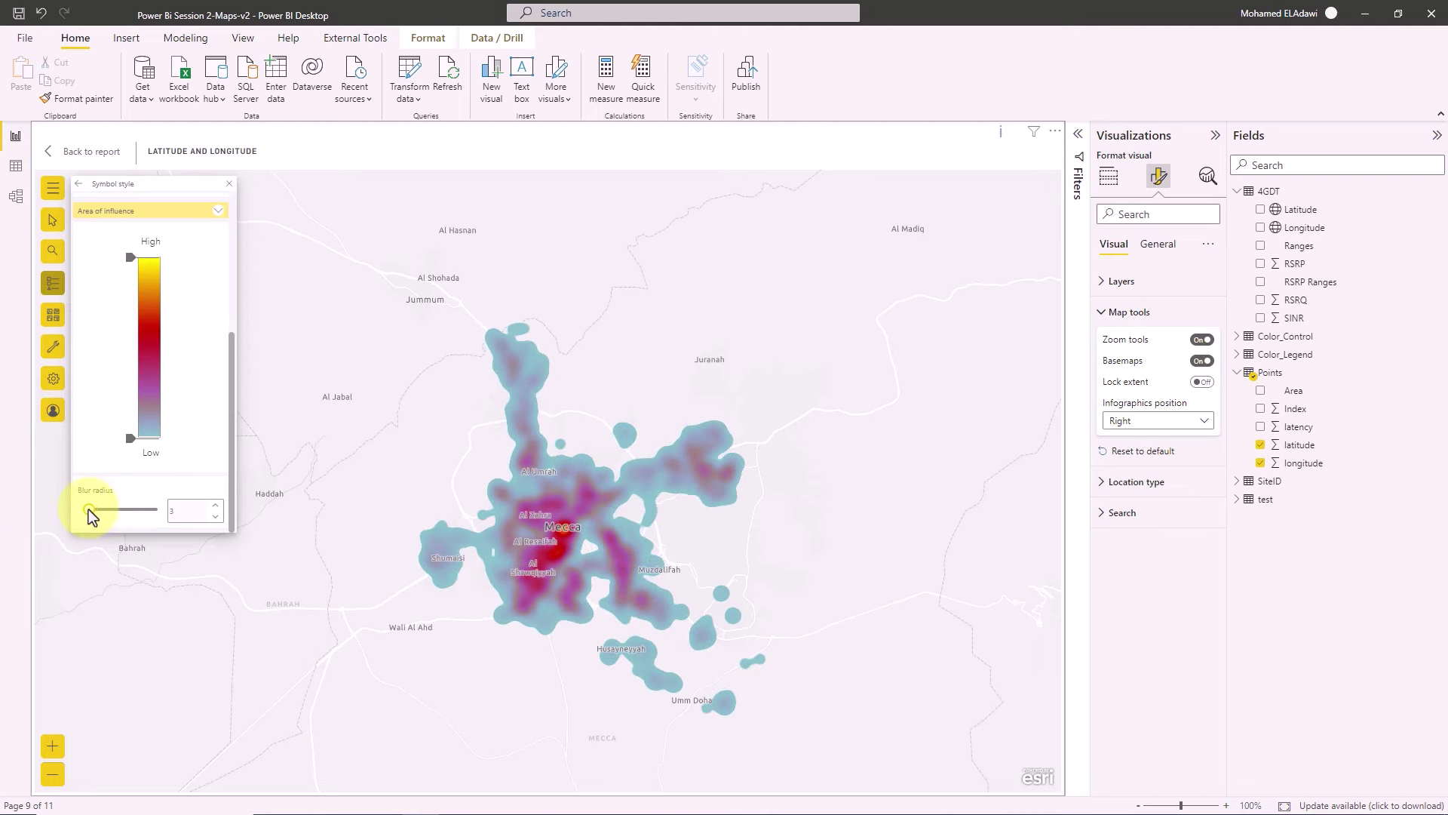
# Try several blur radius values on the heat map, ending with a radius of 6.
pyautogui.click(92, 511)
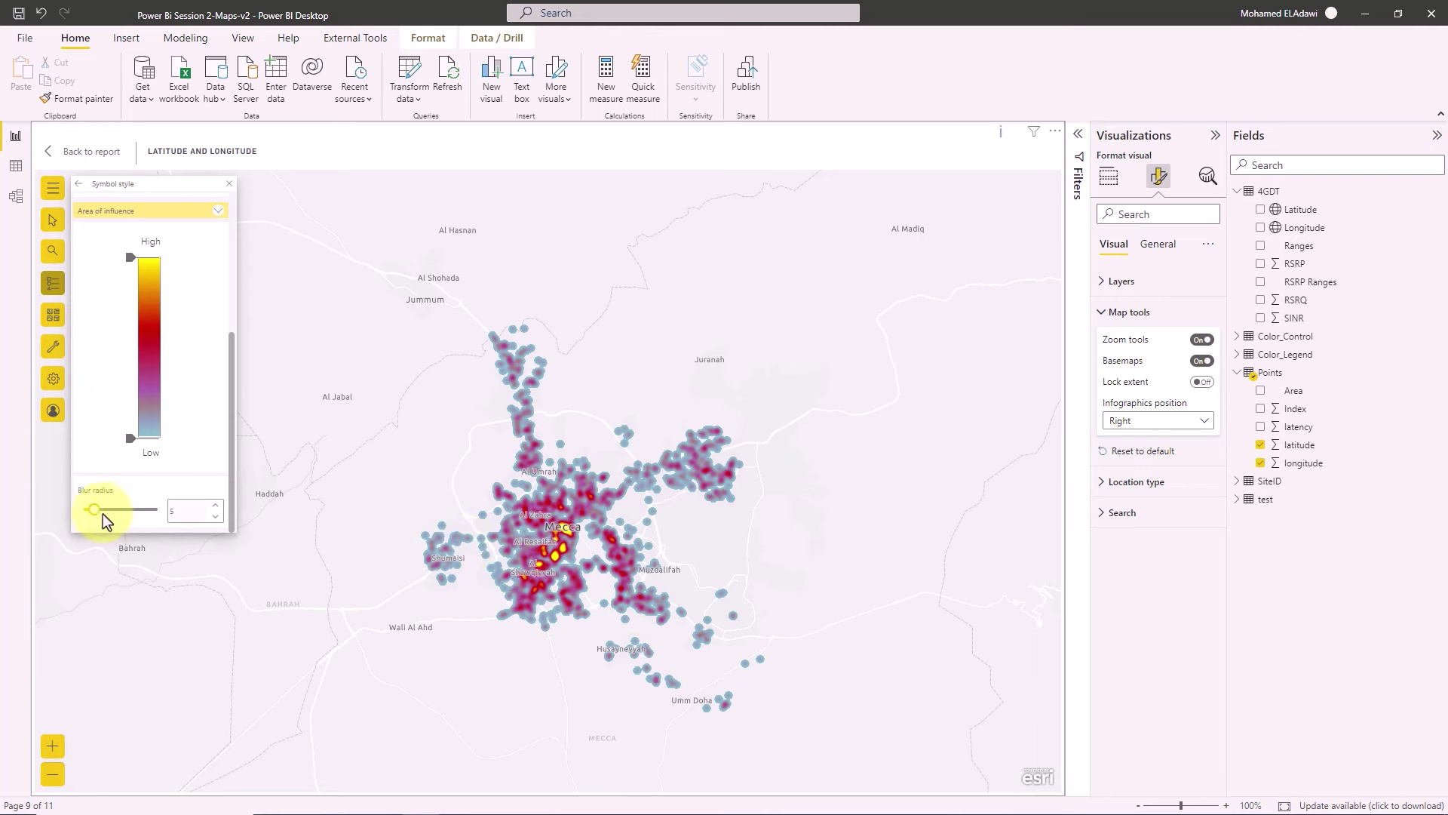
pyautogui.moveTo(103, 514)
pyautogui.mouseDown()
pyautogui.moveTo(162, 510)
pyautogui.moveTo(97, 510)
pyautogui.mouseUp()
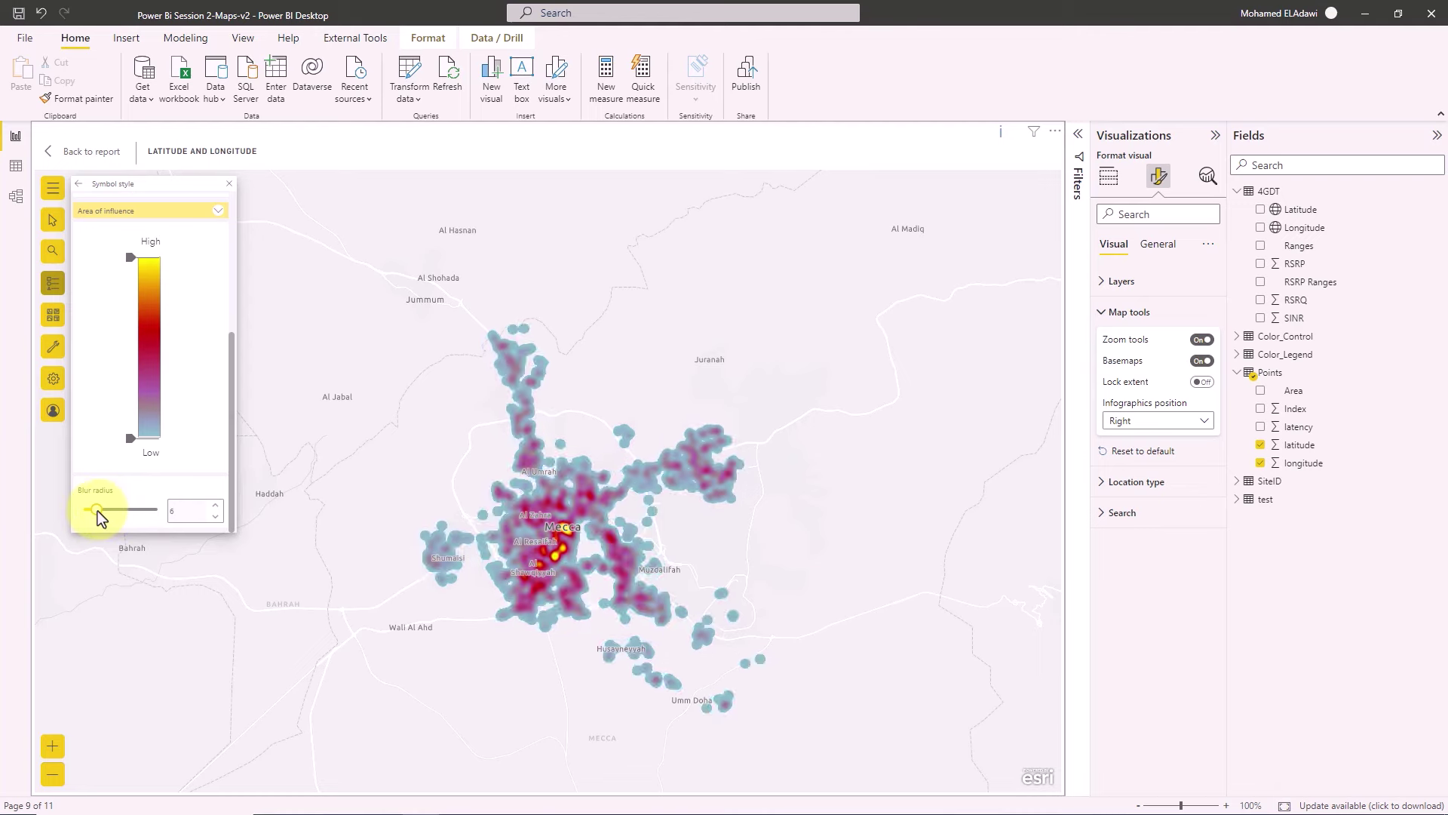
# Assign the Points latency field to Size and style the map as a heat map with the yellow-red-purple-blue ramp.
pyautogui.click(1109, 178)
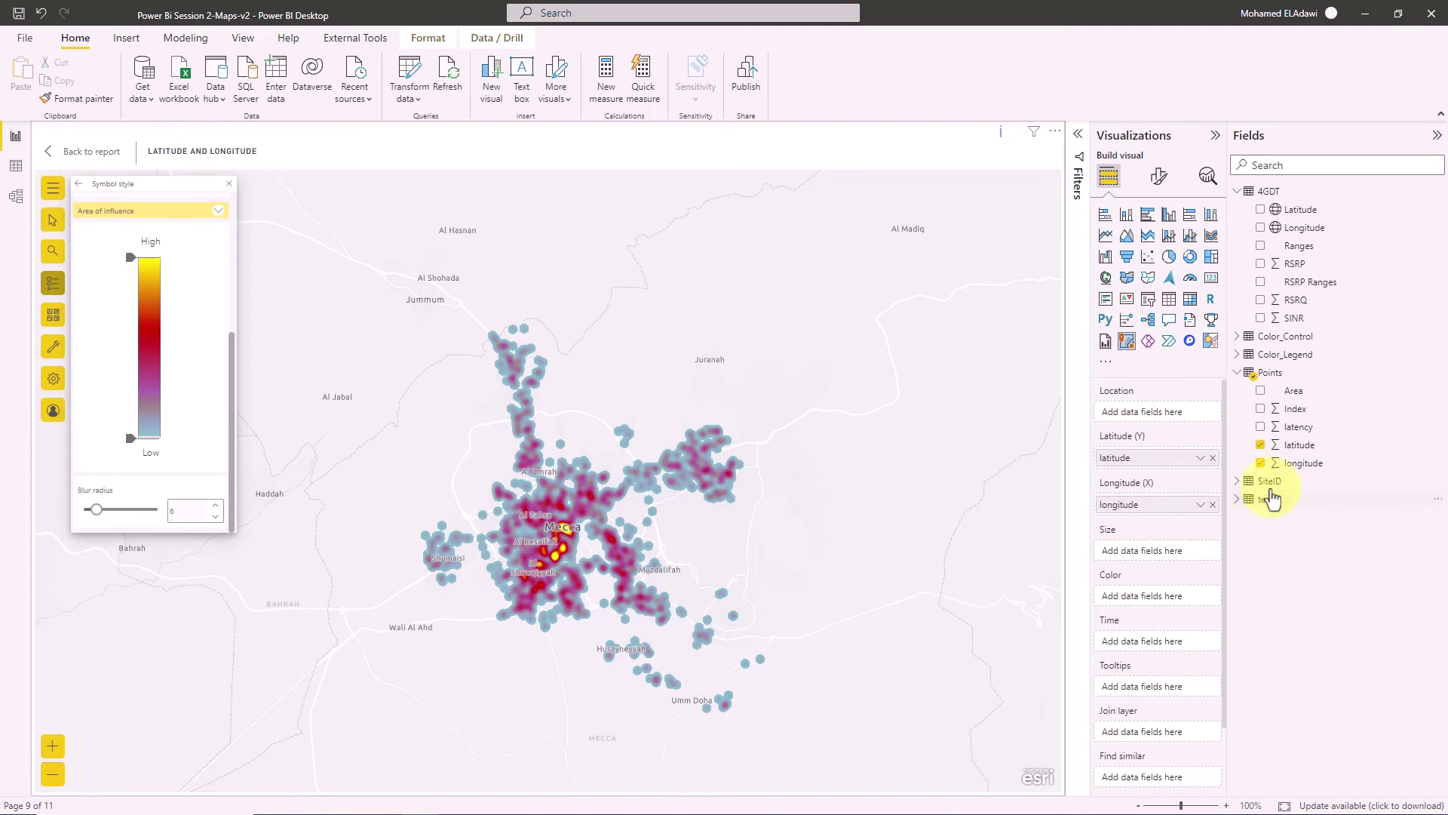
pyautogui.moveTo(1310, 429); pyautogui.dragTo(1169, 573)
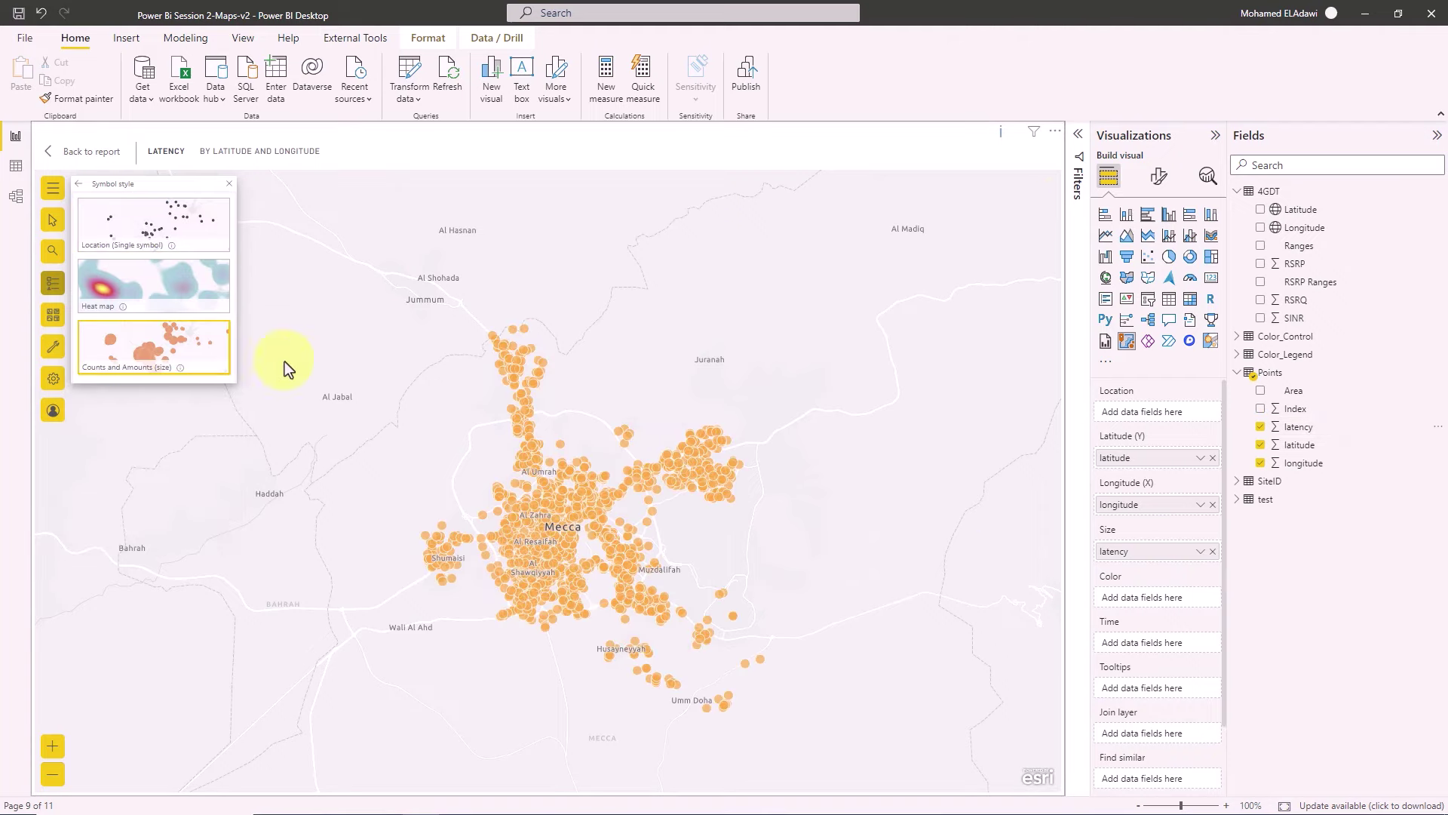
pyautogui.click(188, 301)
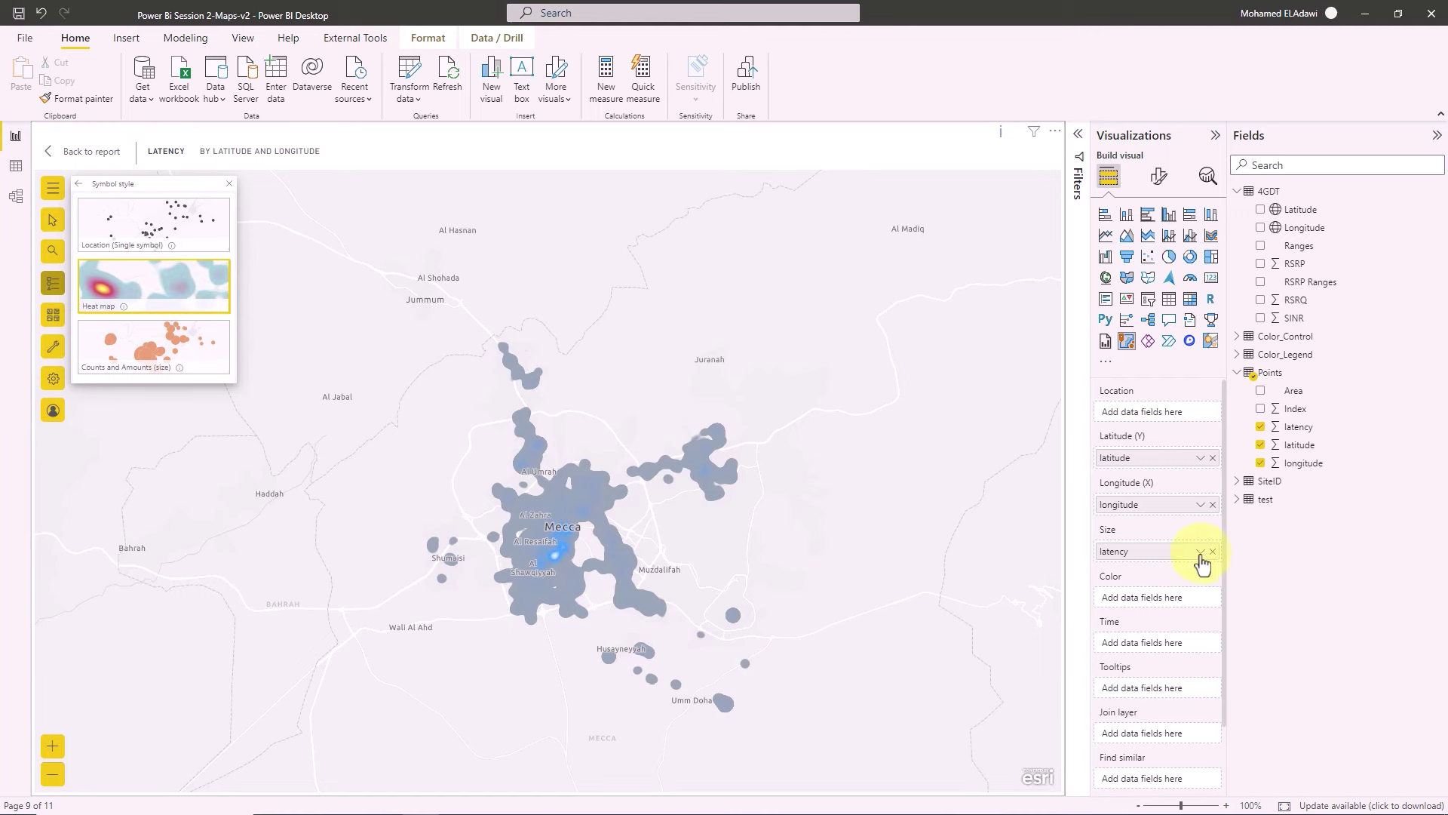
pyautogui.click(113, 317)
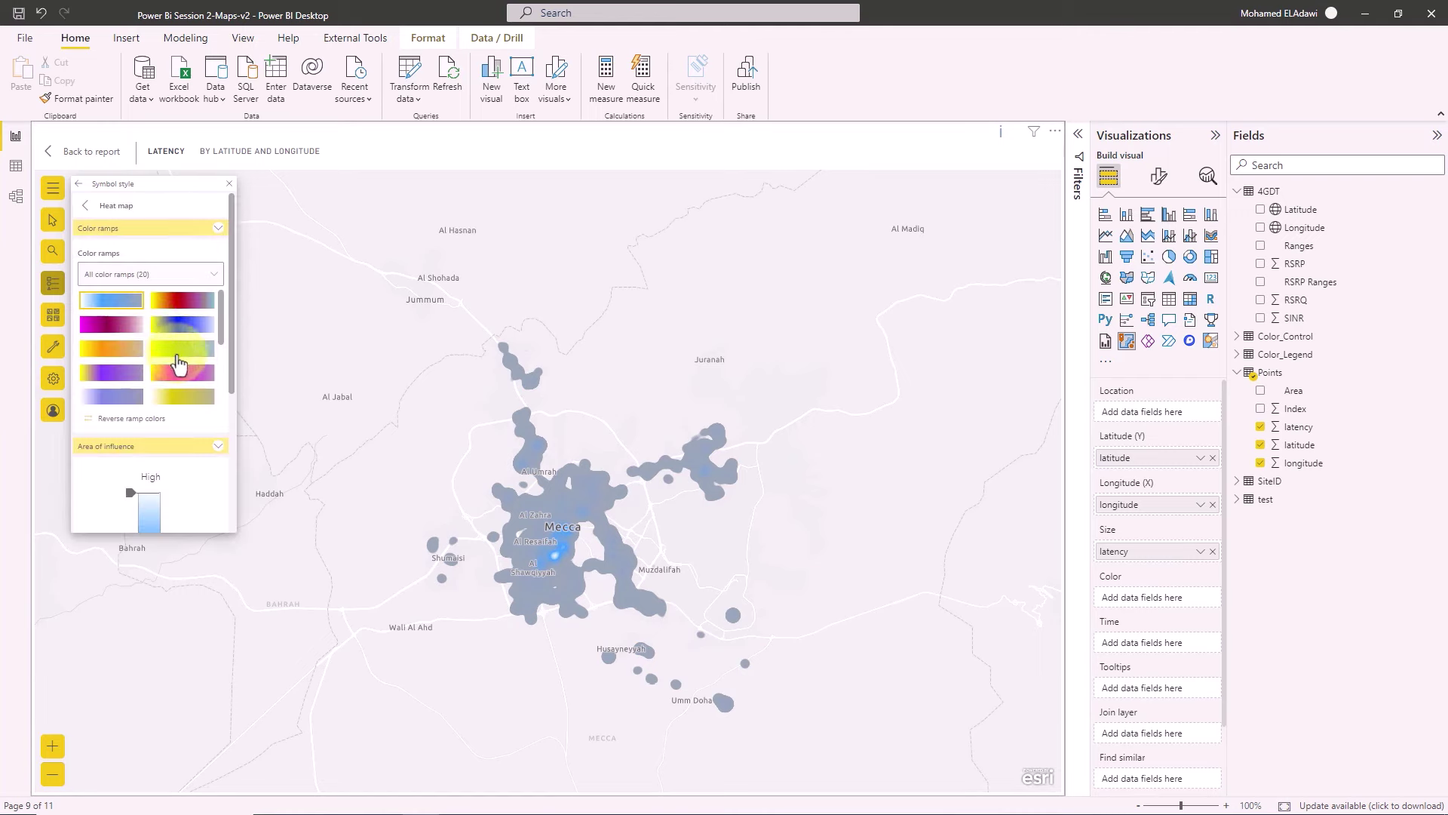
pyautogui.click(182, 301)
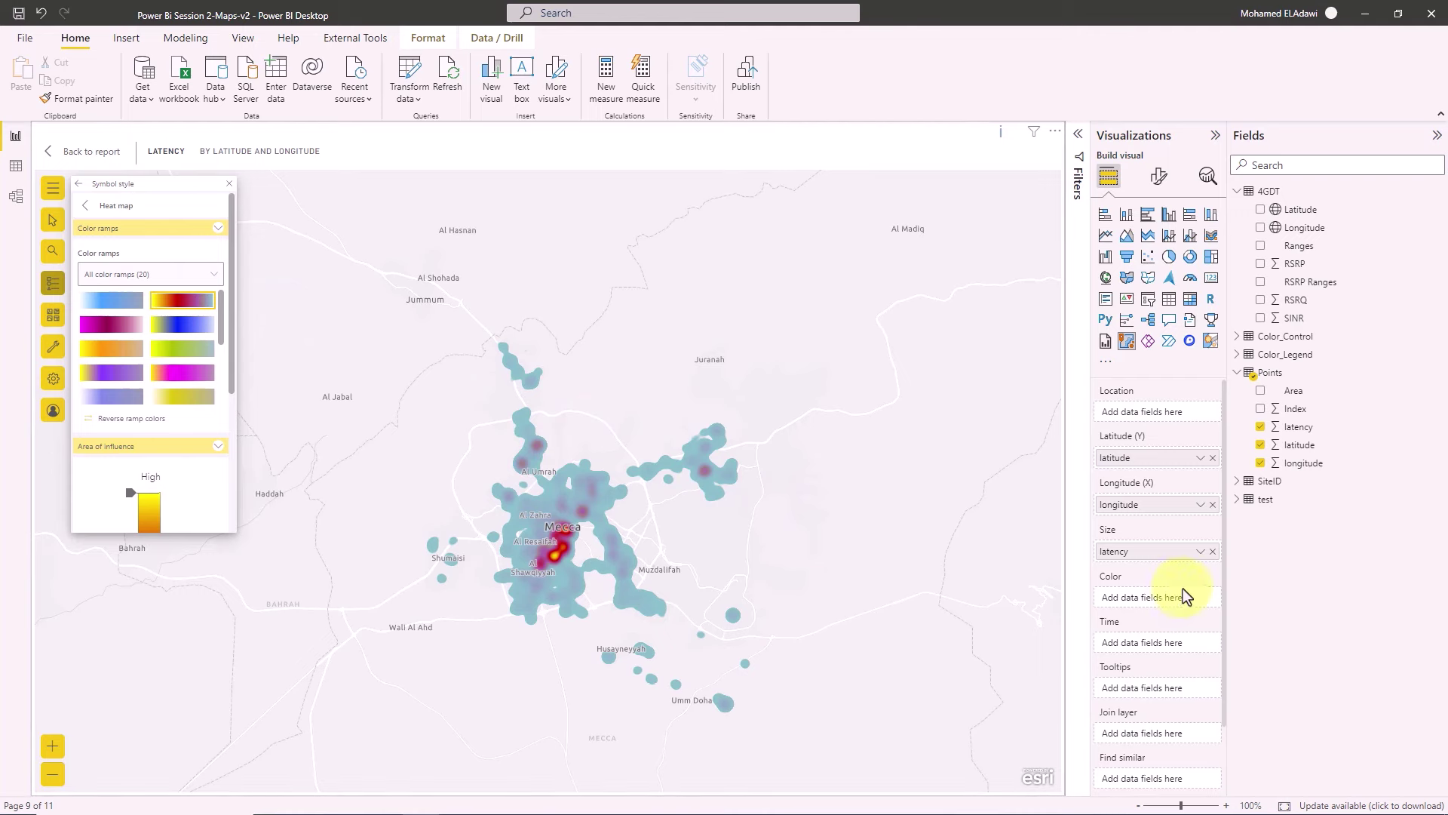
# Aggregate the Size latency as Average and reapply the heat map style with the yellow-red-purple-blue ramp.
pyautogui.click(1201, 555)
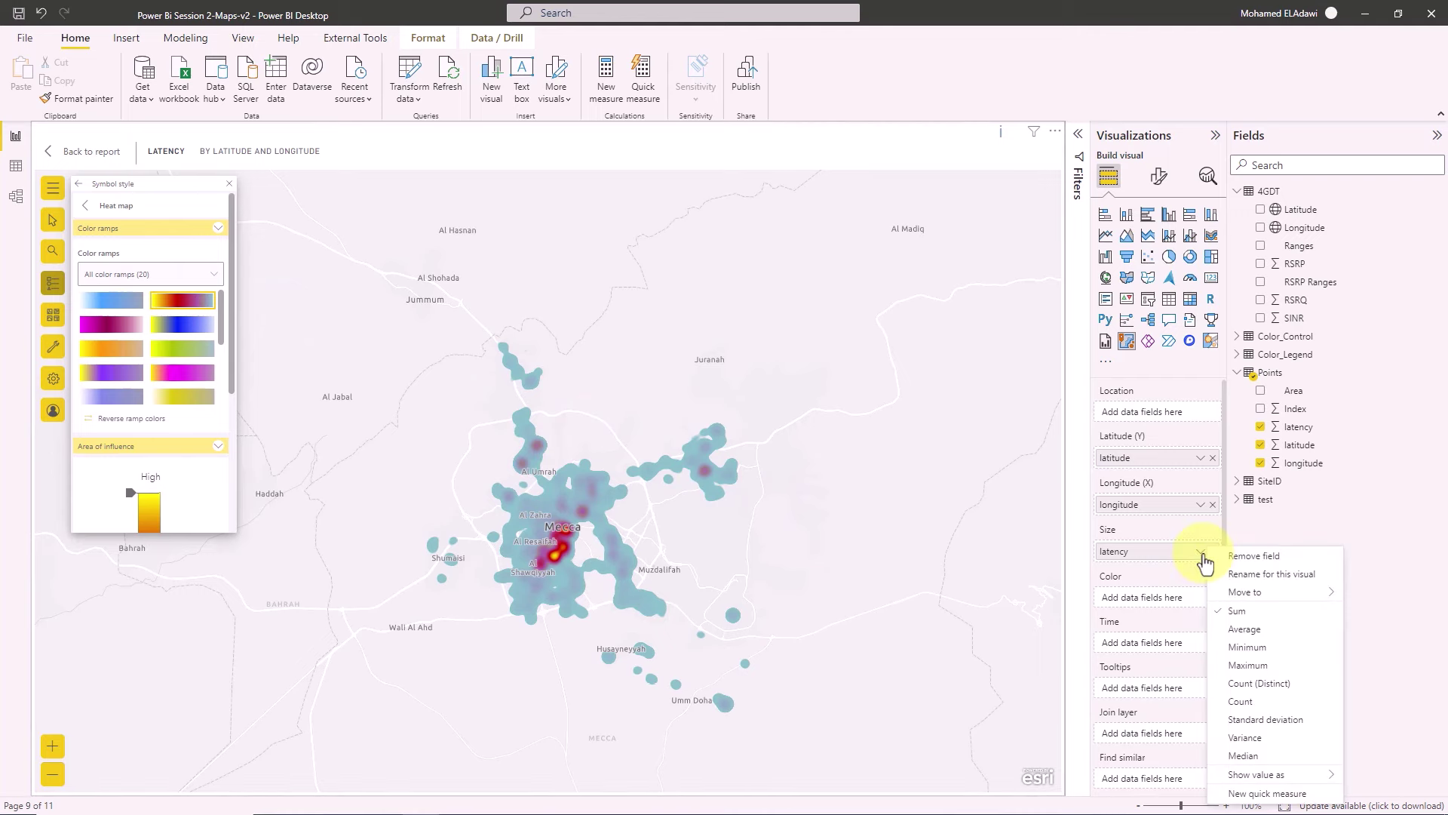
pyautogui.click(1245, 630)
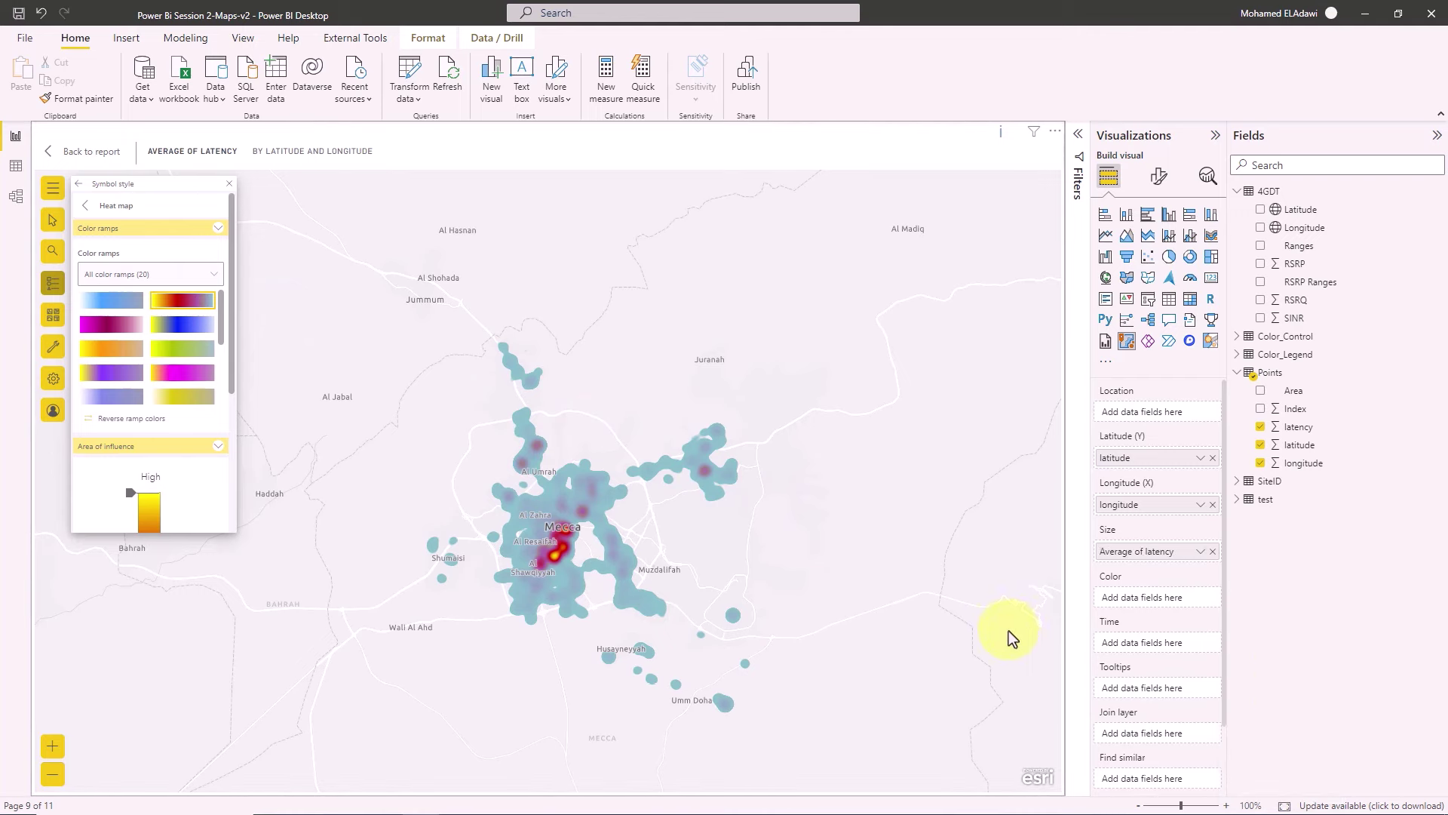
pyautogui.click(151, 348)
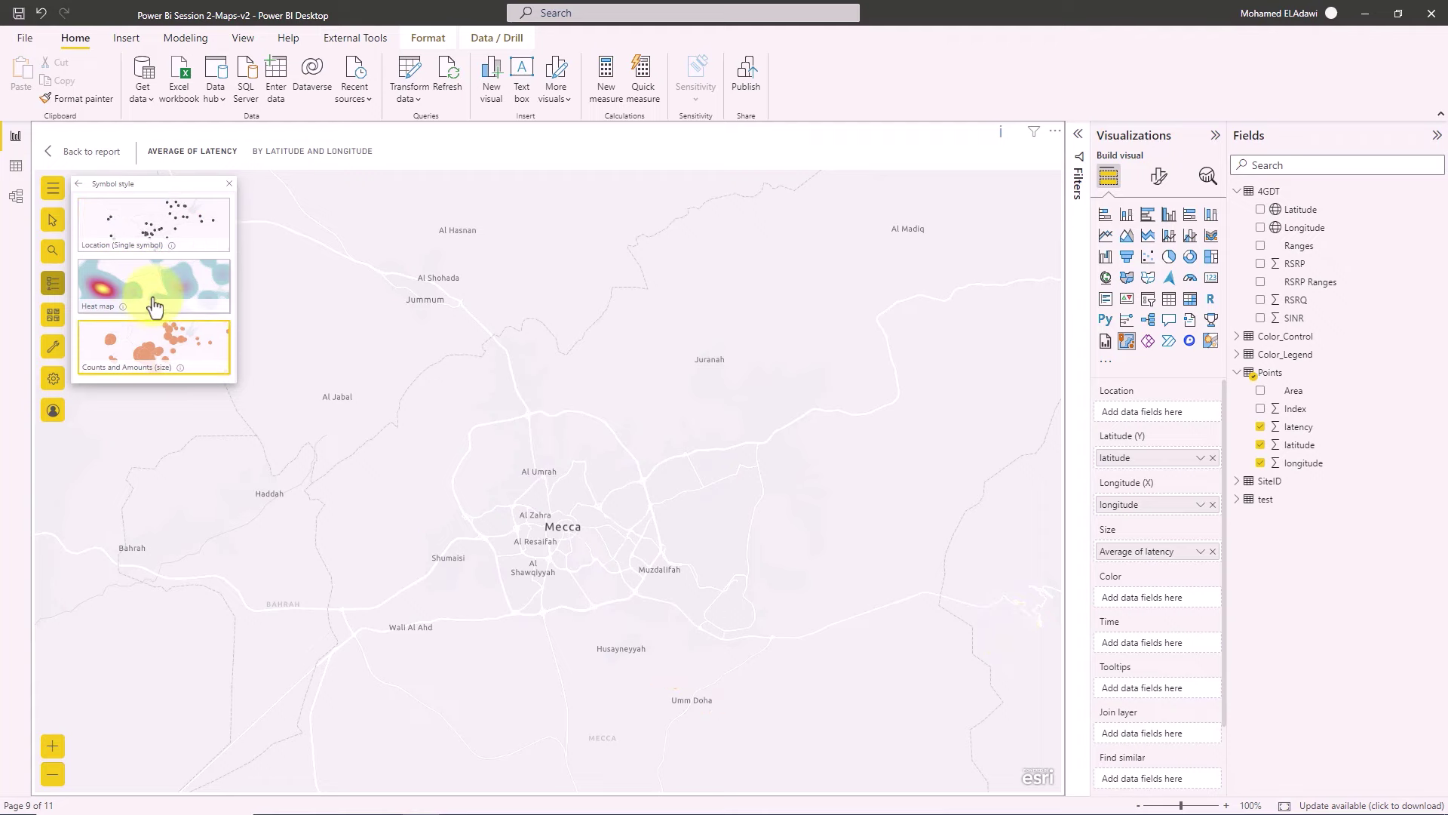
pyautogui.click(155, 302)
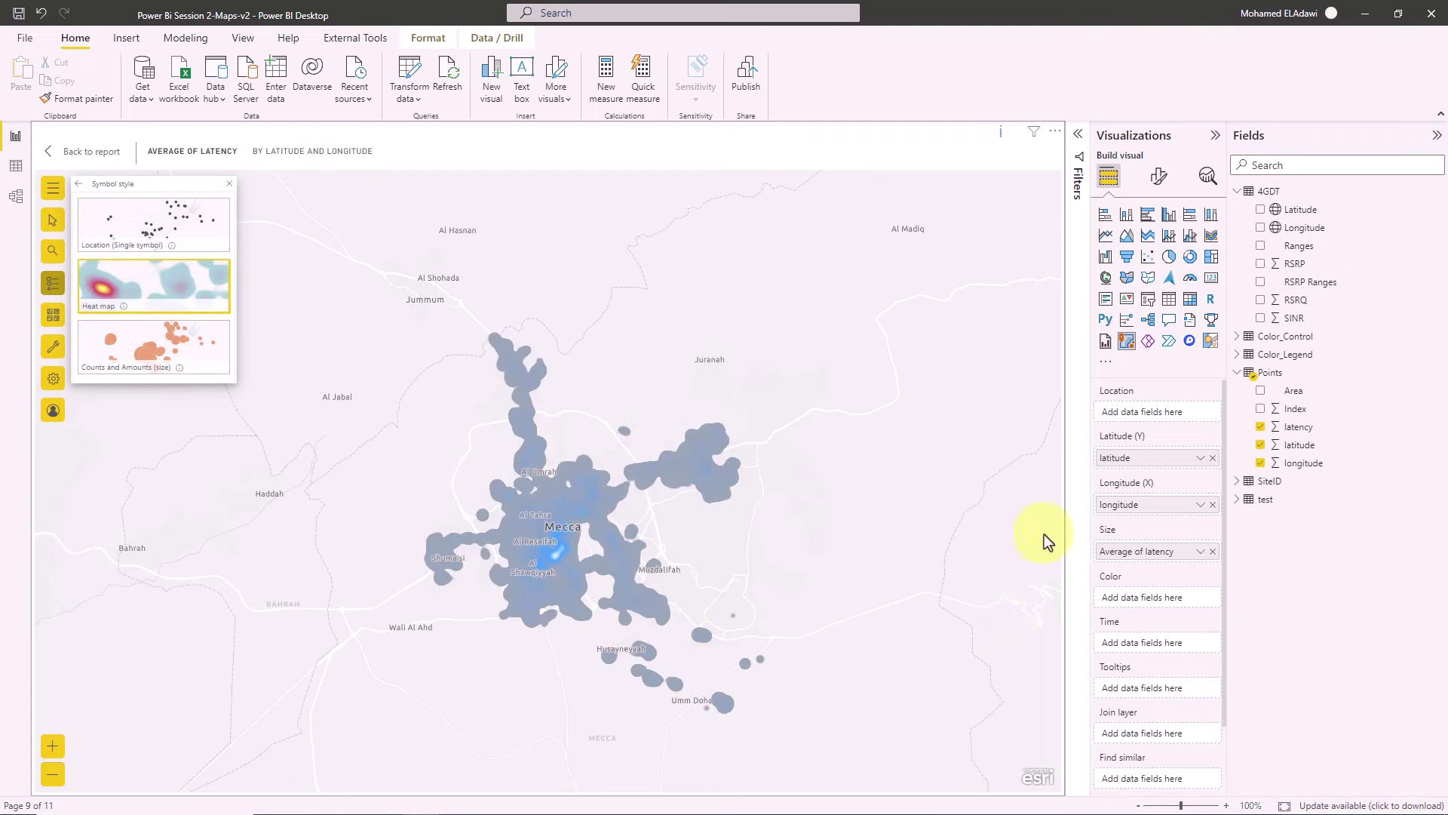
pyautogui.click(93, 309)
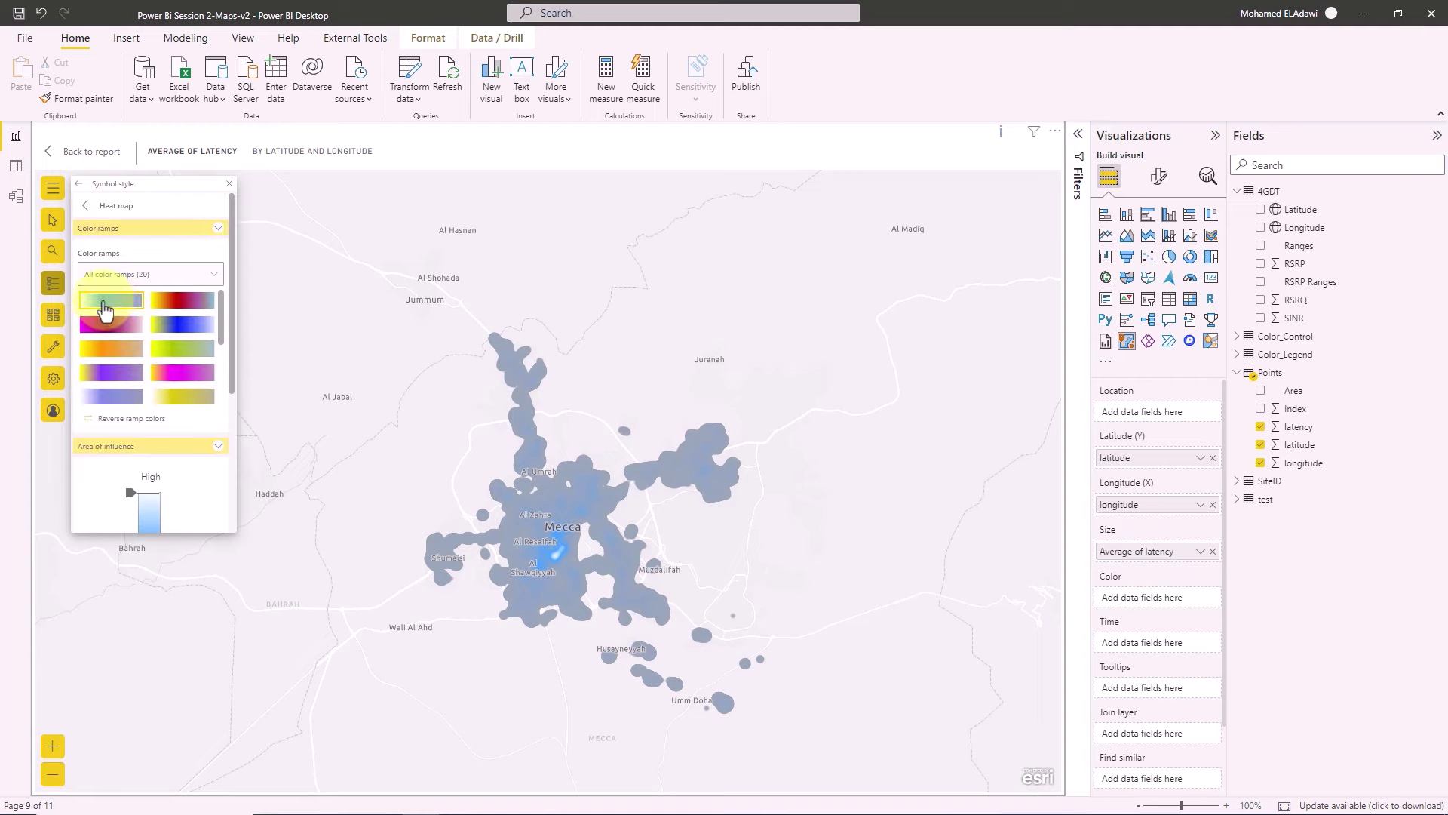
pyautogui.click(180, 302)
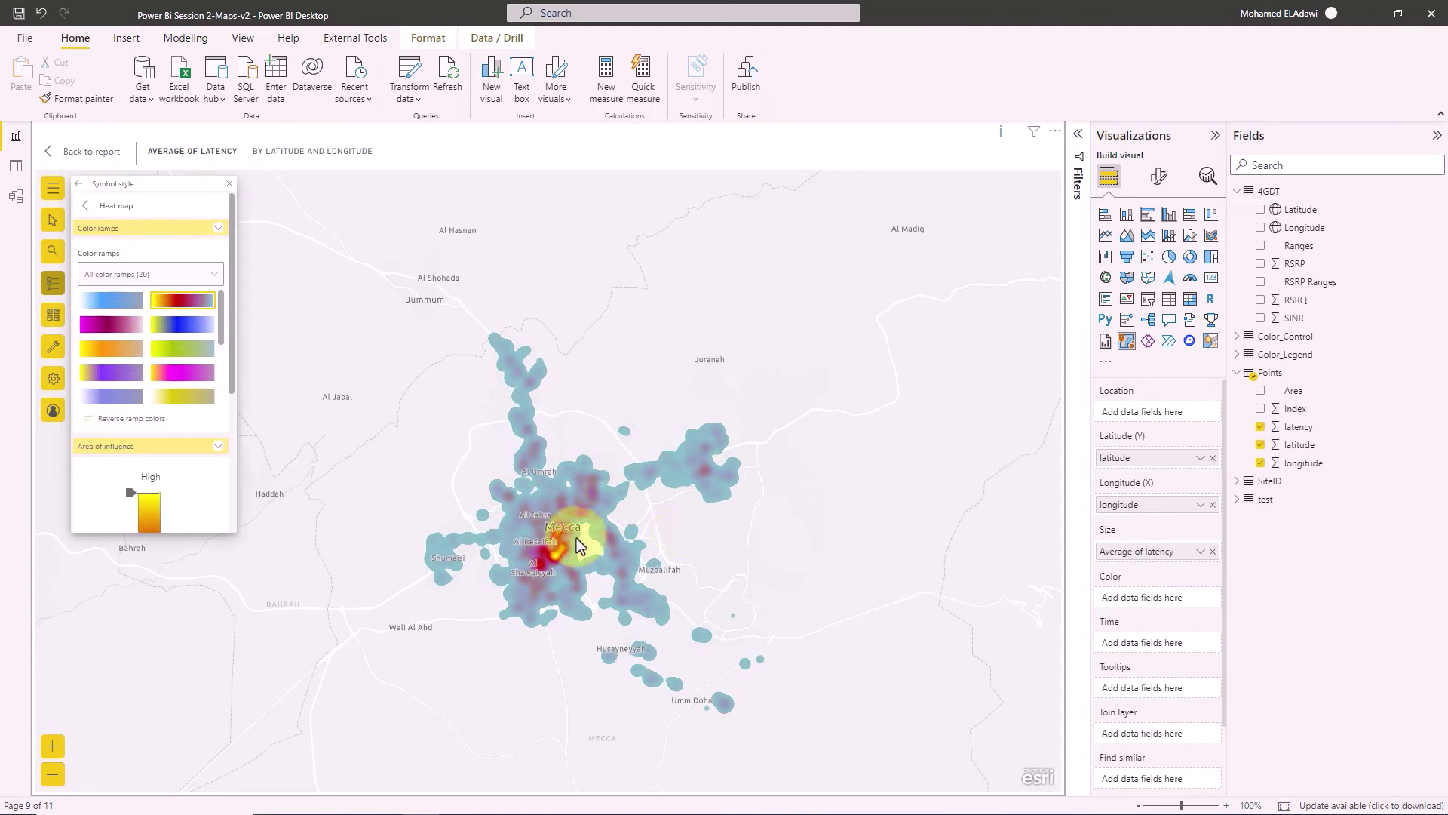
# Aggregate the Size latency as Minimum, exit focus mode and reapply the heat map with the yellow-red-purple-blue ramp.
pyautogui.click(1200, 553)
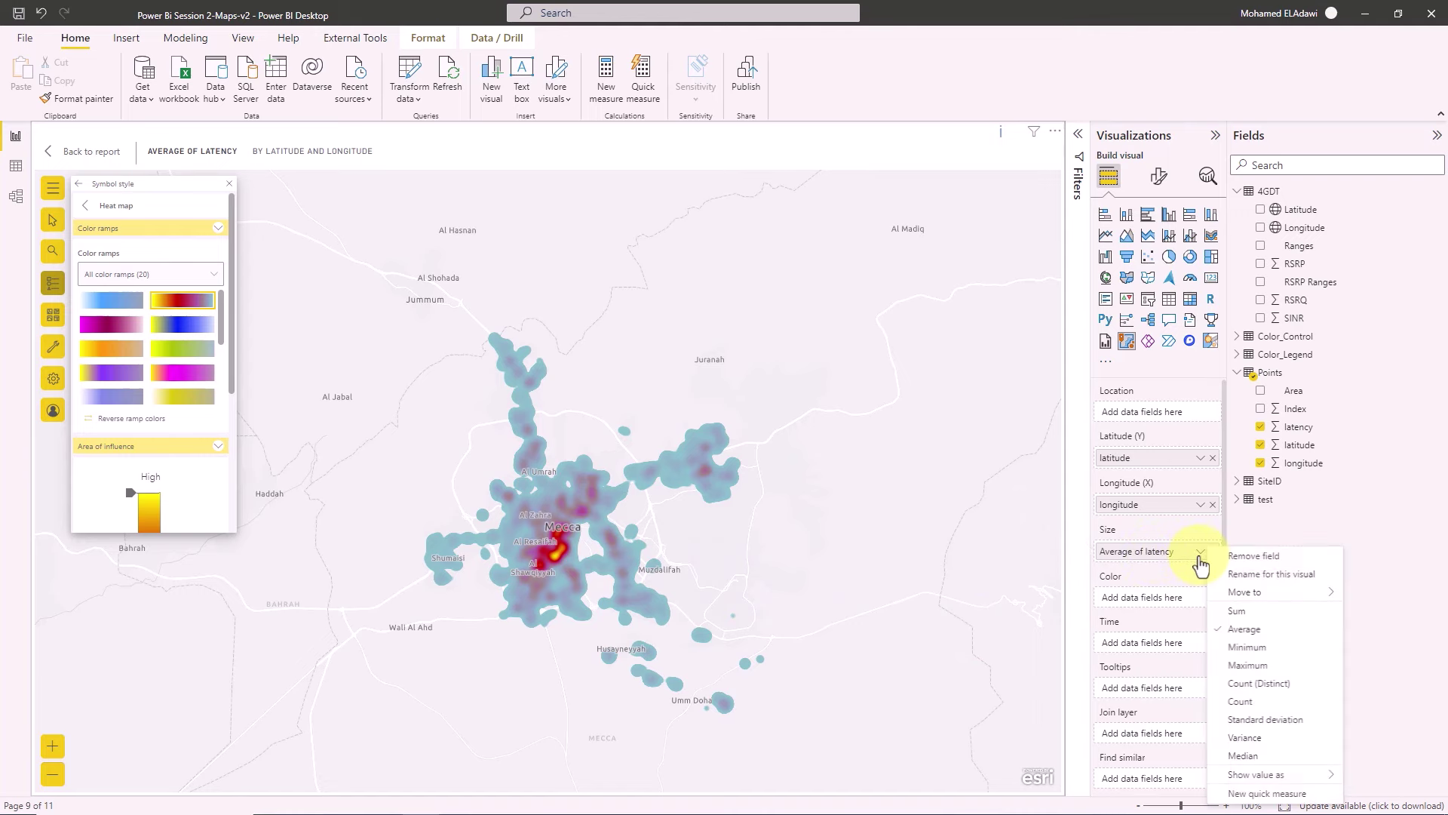
pyautogui.click(1248, 647)
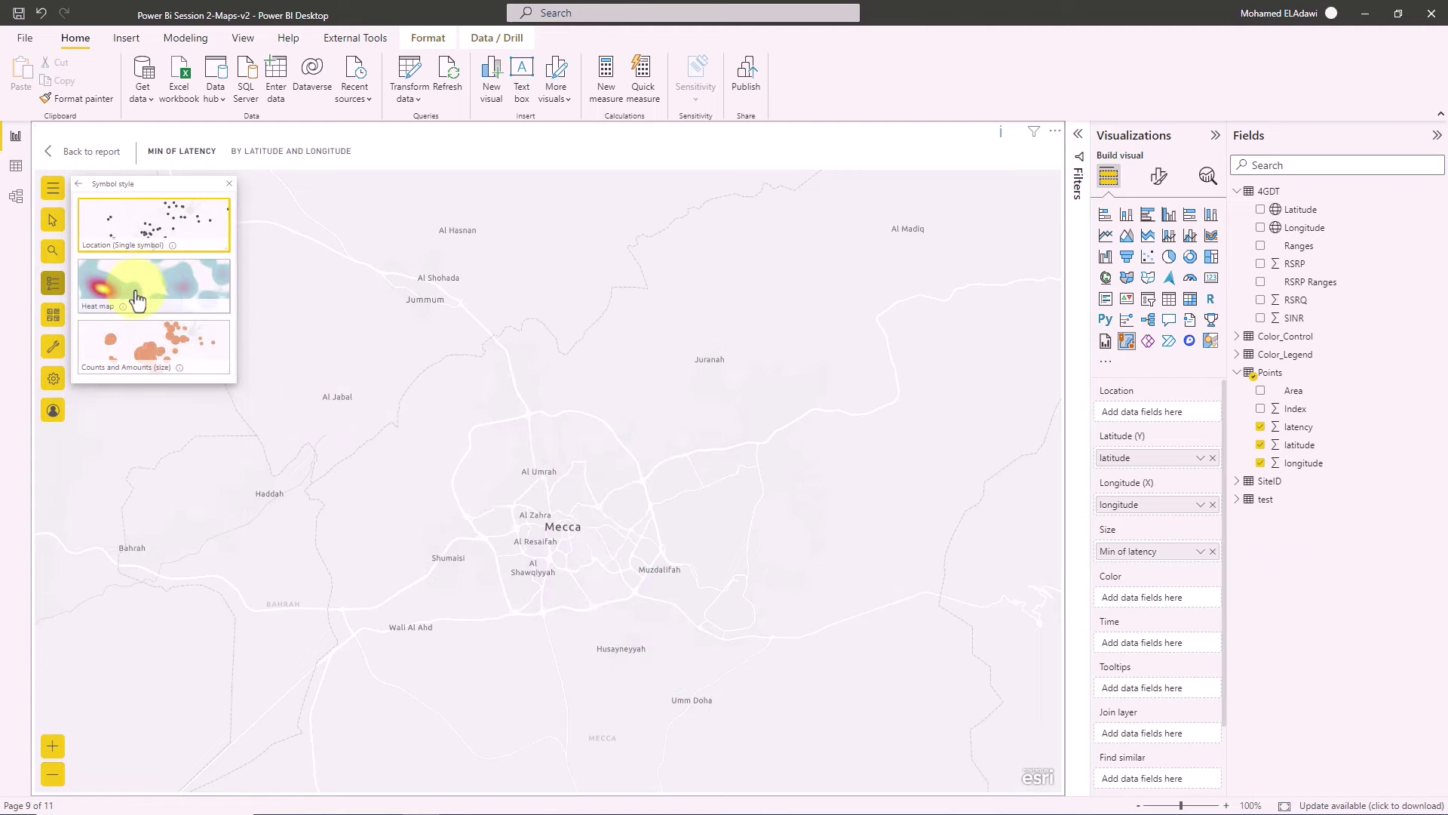
pyautogui.click(136, 299)
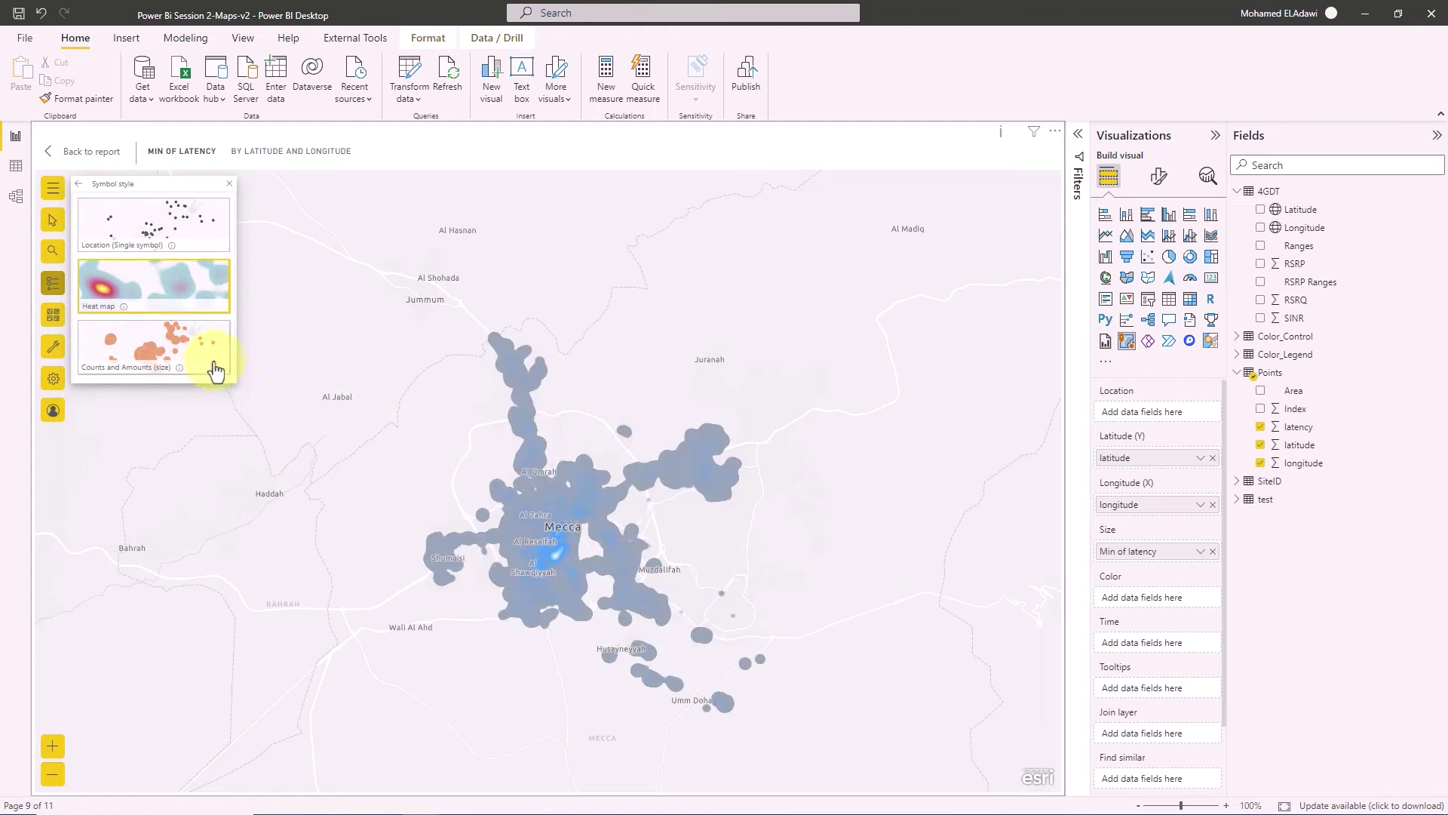
pyautogui.click(94, 157)
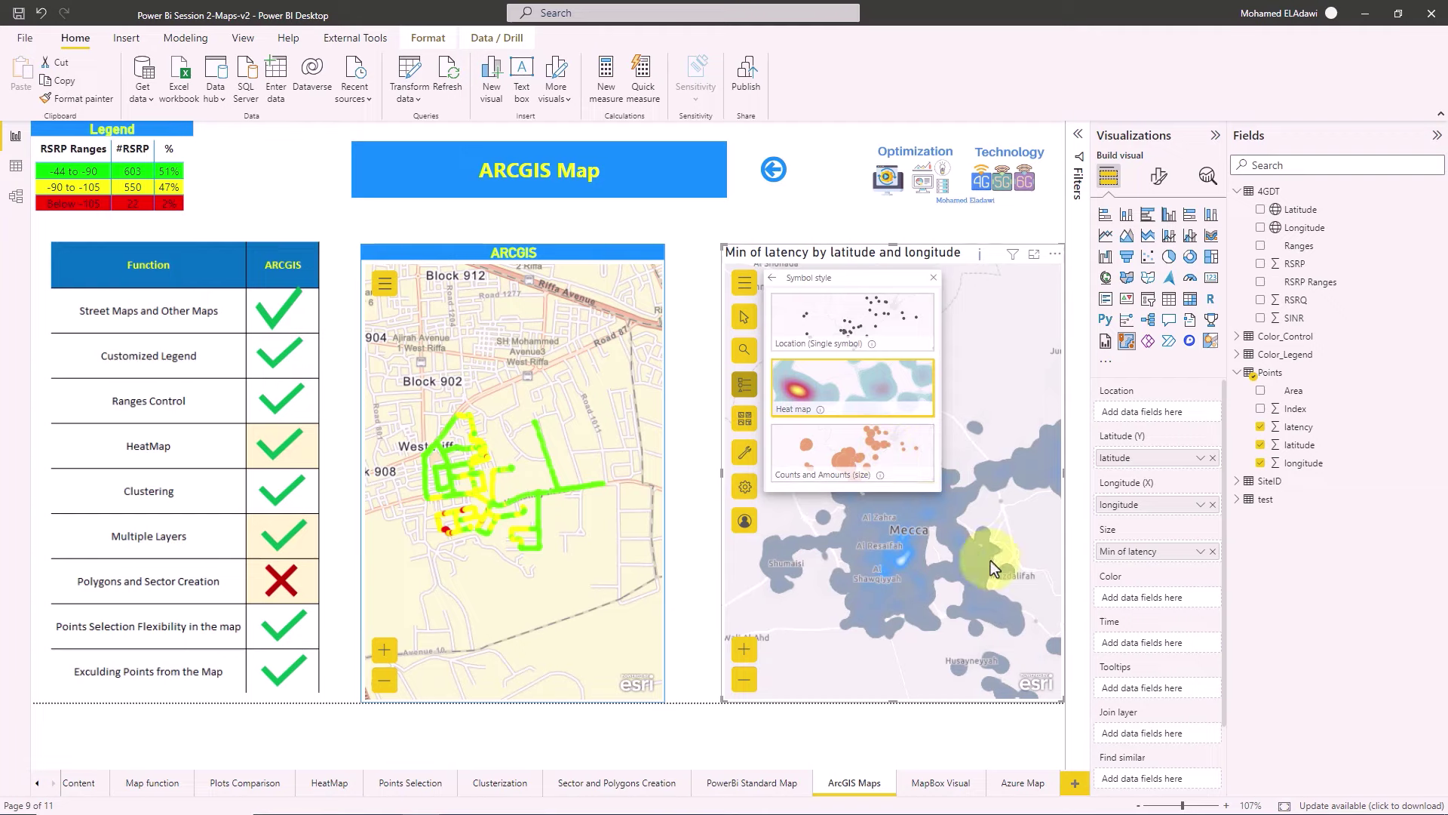
pyautogui.click(905, 392)
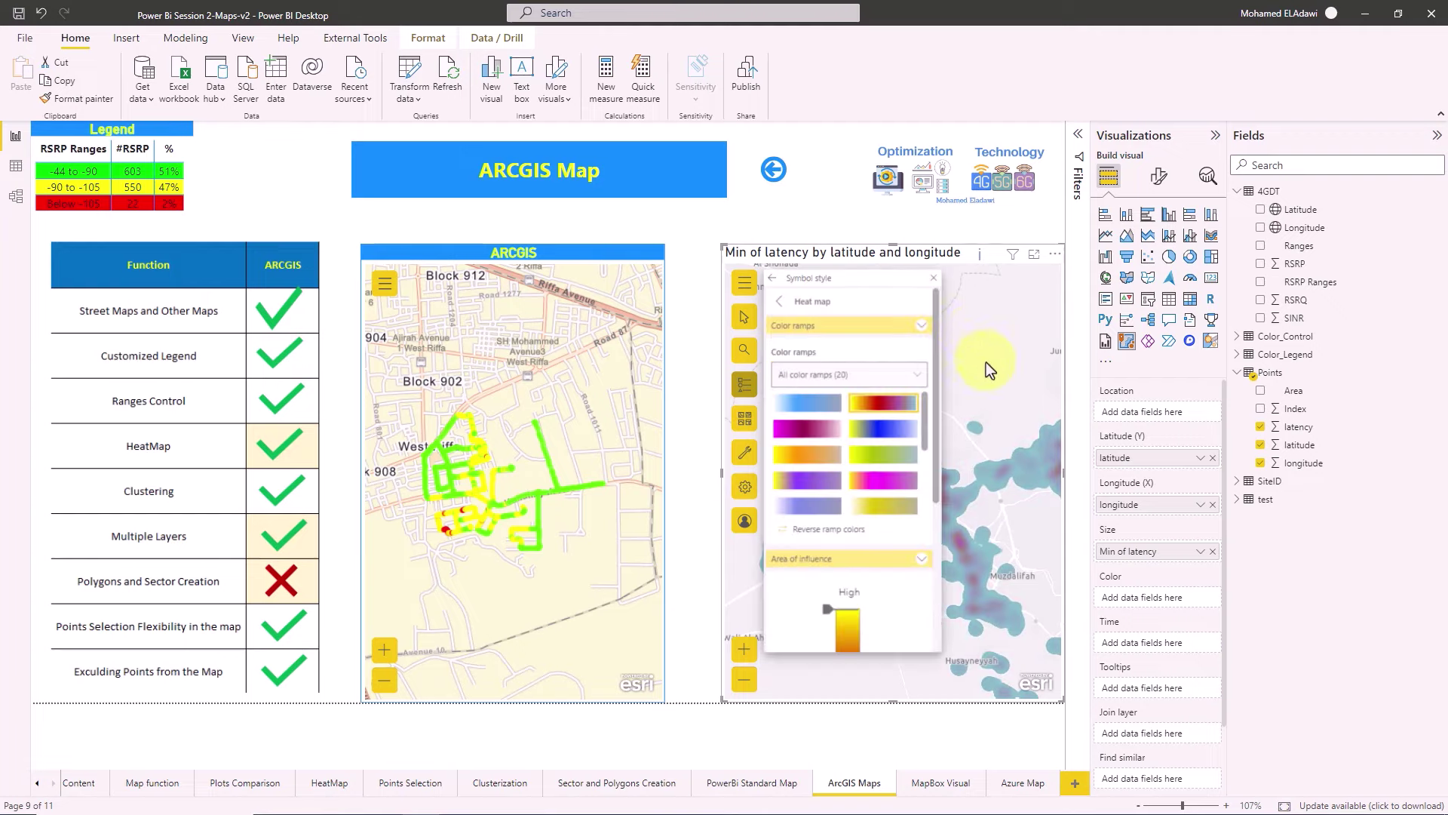
pyautogui.click(935, 281)
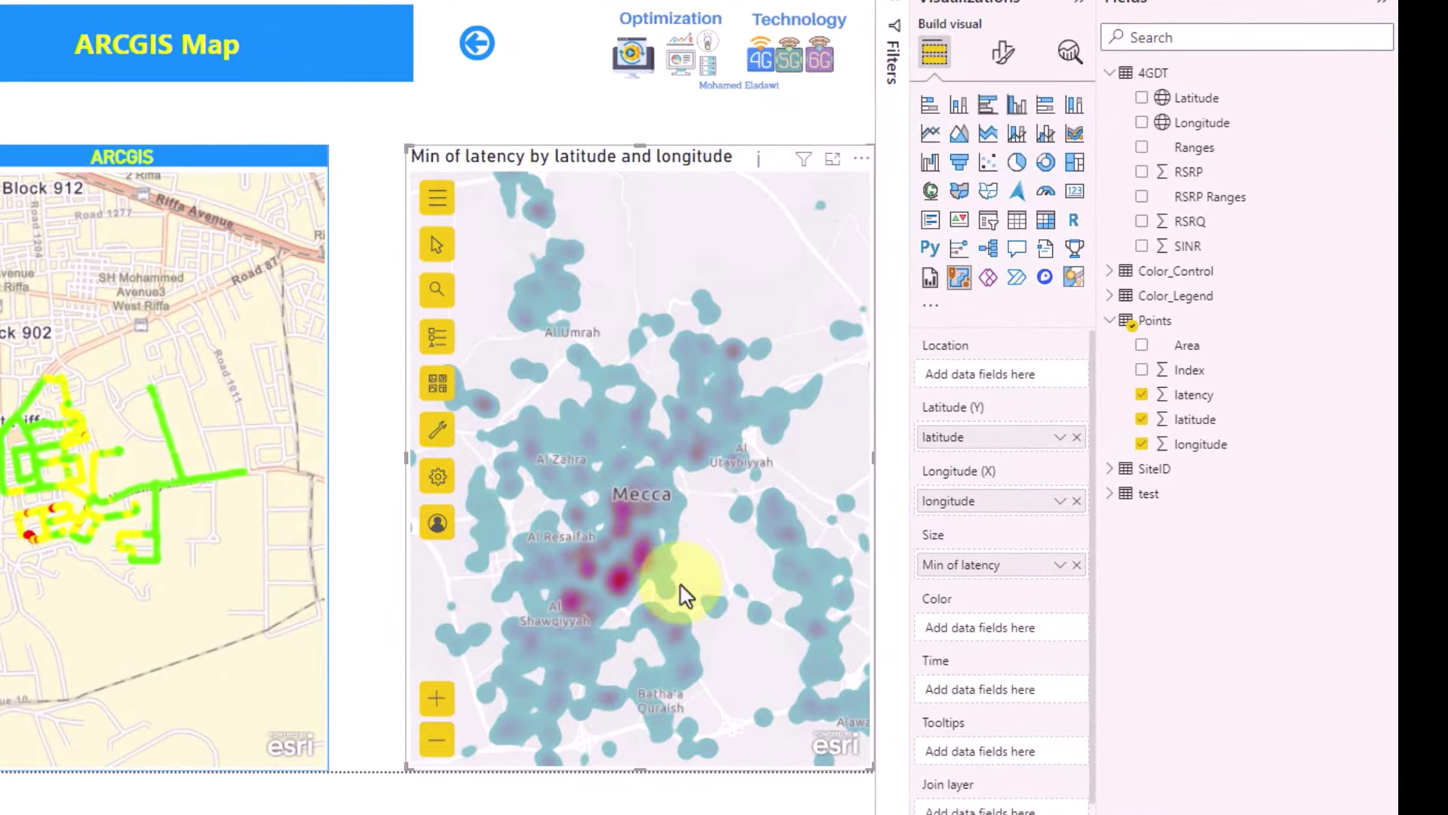
# Examine the minimum-latency heat map around Mecca, a hotspot's point details, the map's location type settings and its analysis tools.
pyautogui.scroll(1, 616, 559)
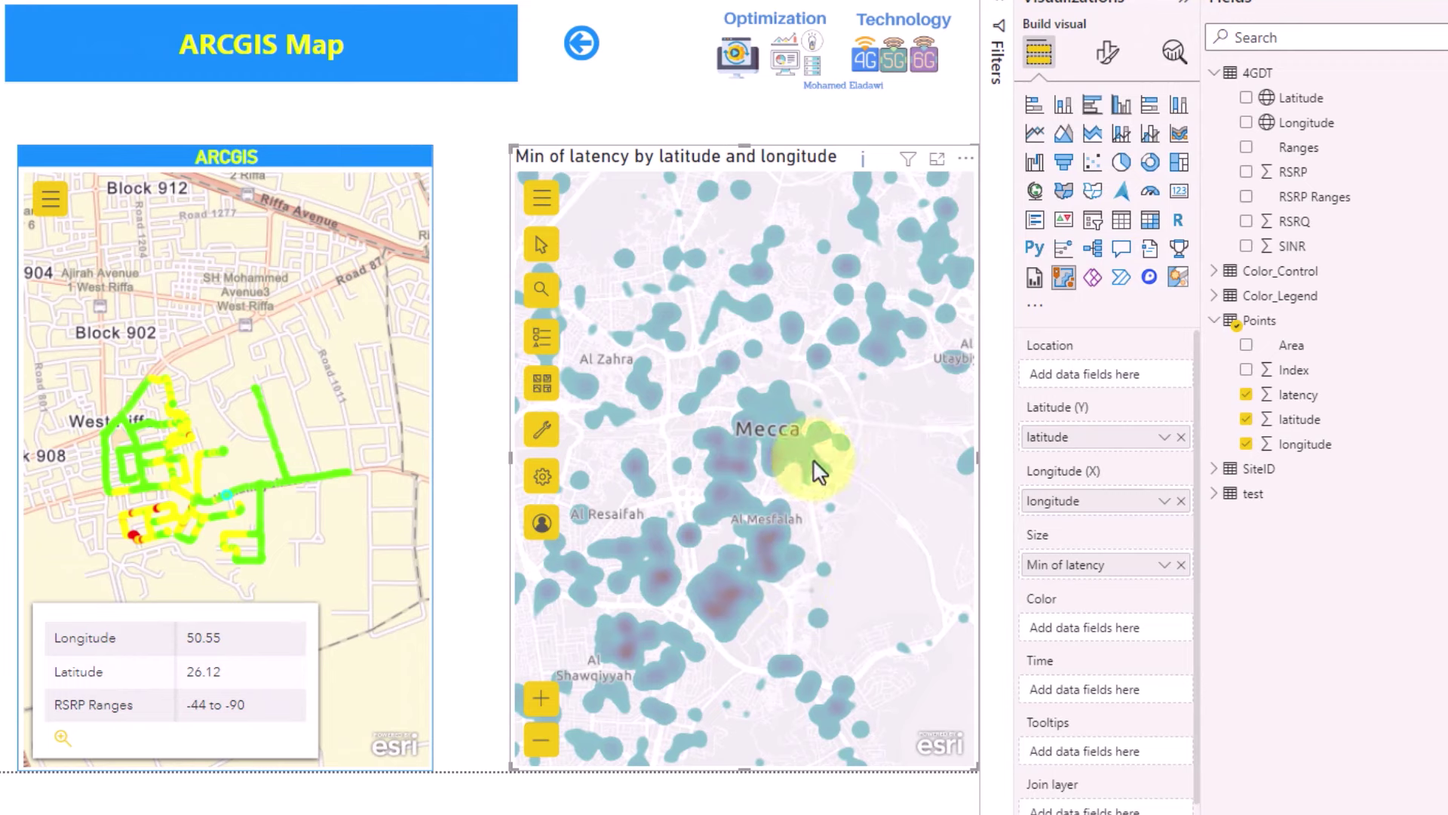
pyautogui.moveTo(820, 471); pyautogui.dragTo(912, 265)
pyautogui.moveTo(867, 485); pyautogui.dragTo(776, 375)
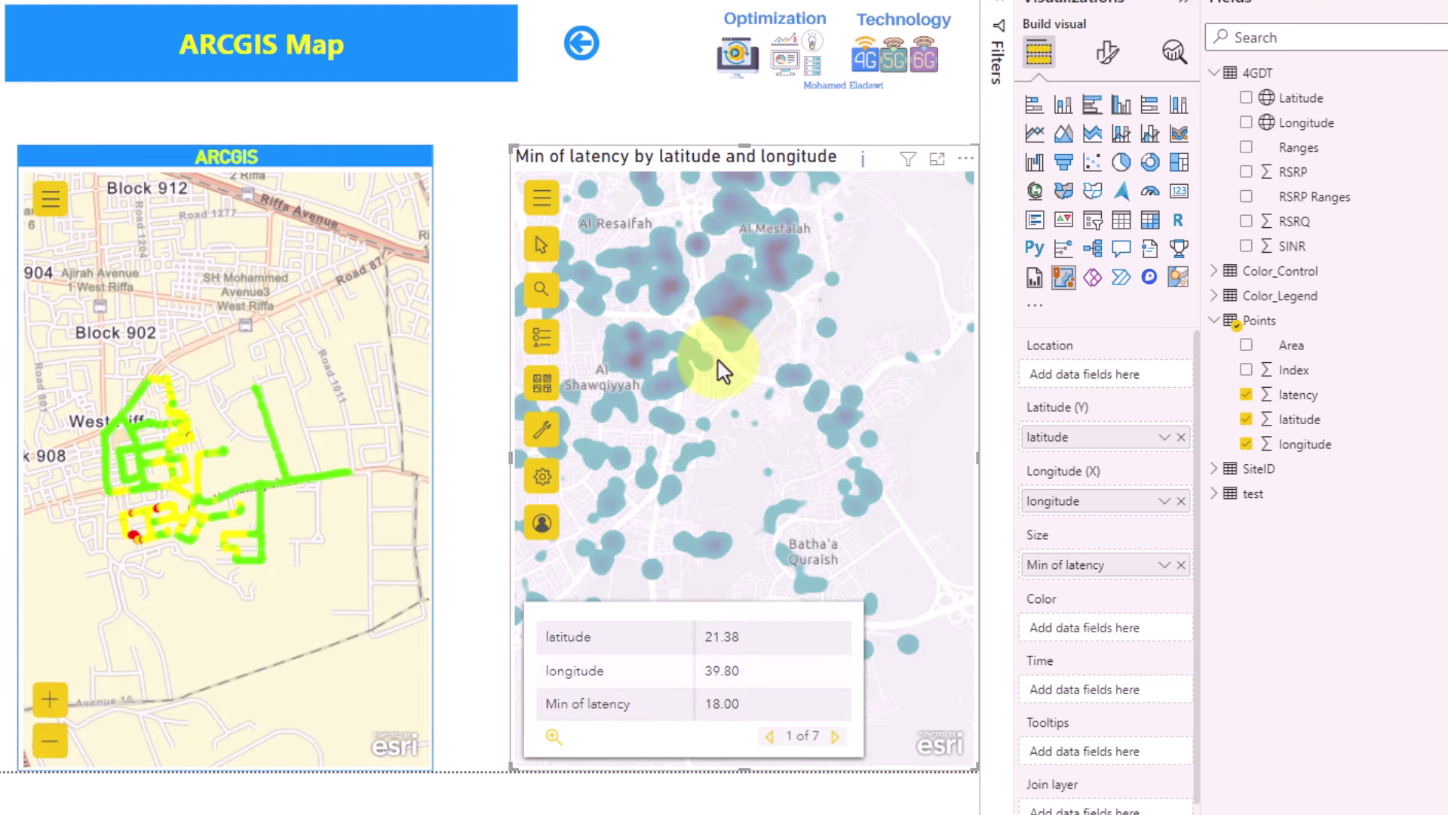
pyautogui.click(1106, 59)
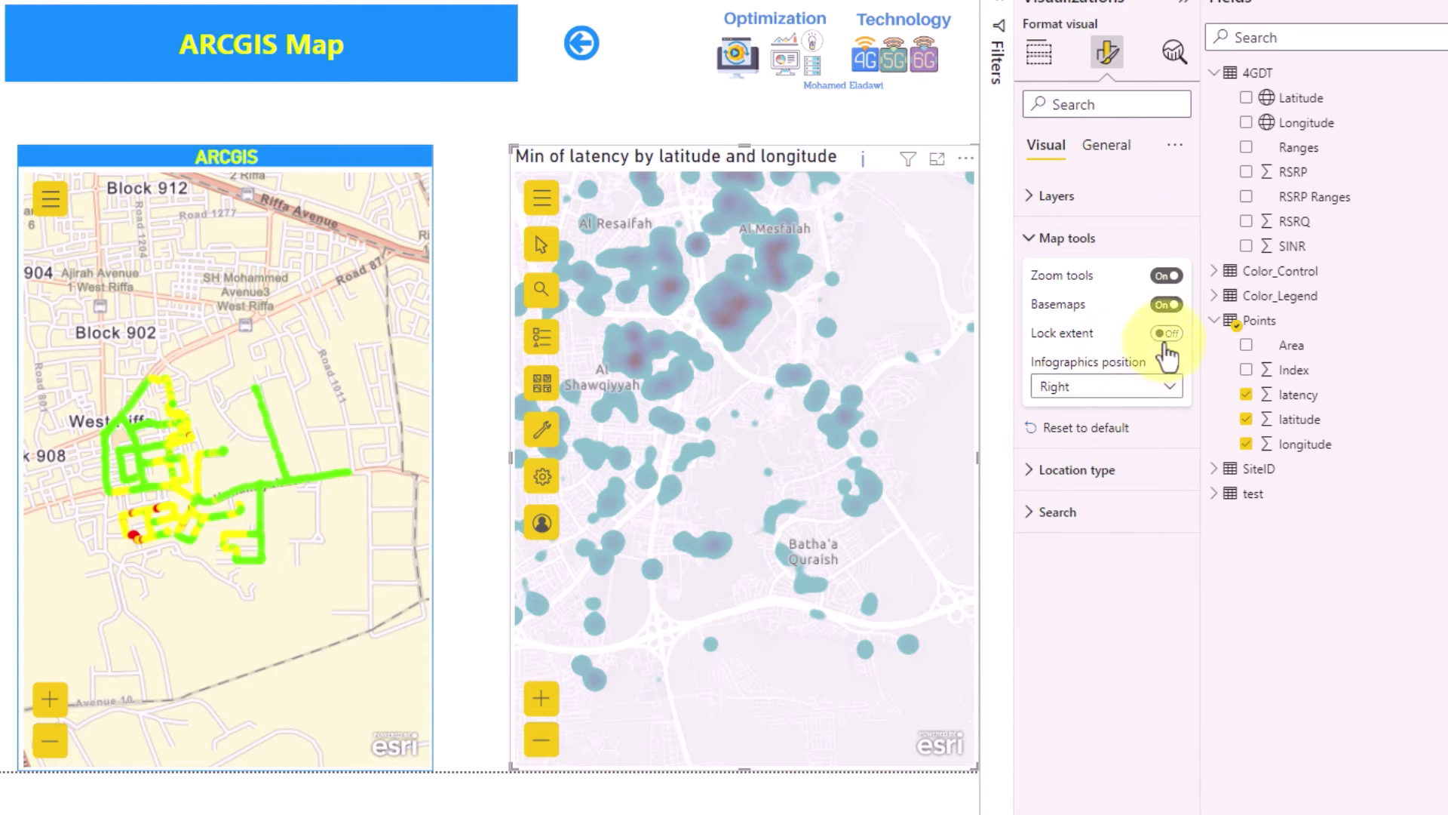
pyautogui.click(1116, 474)
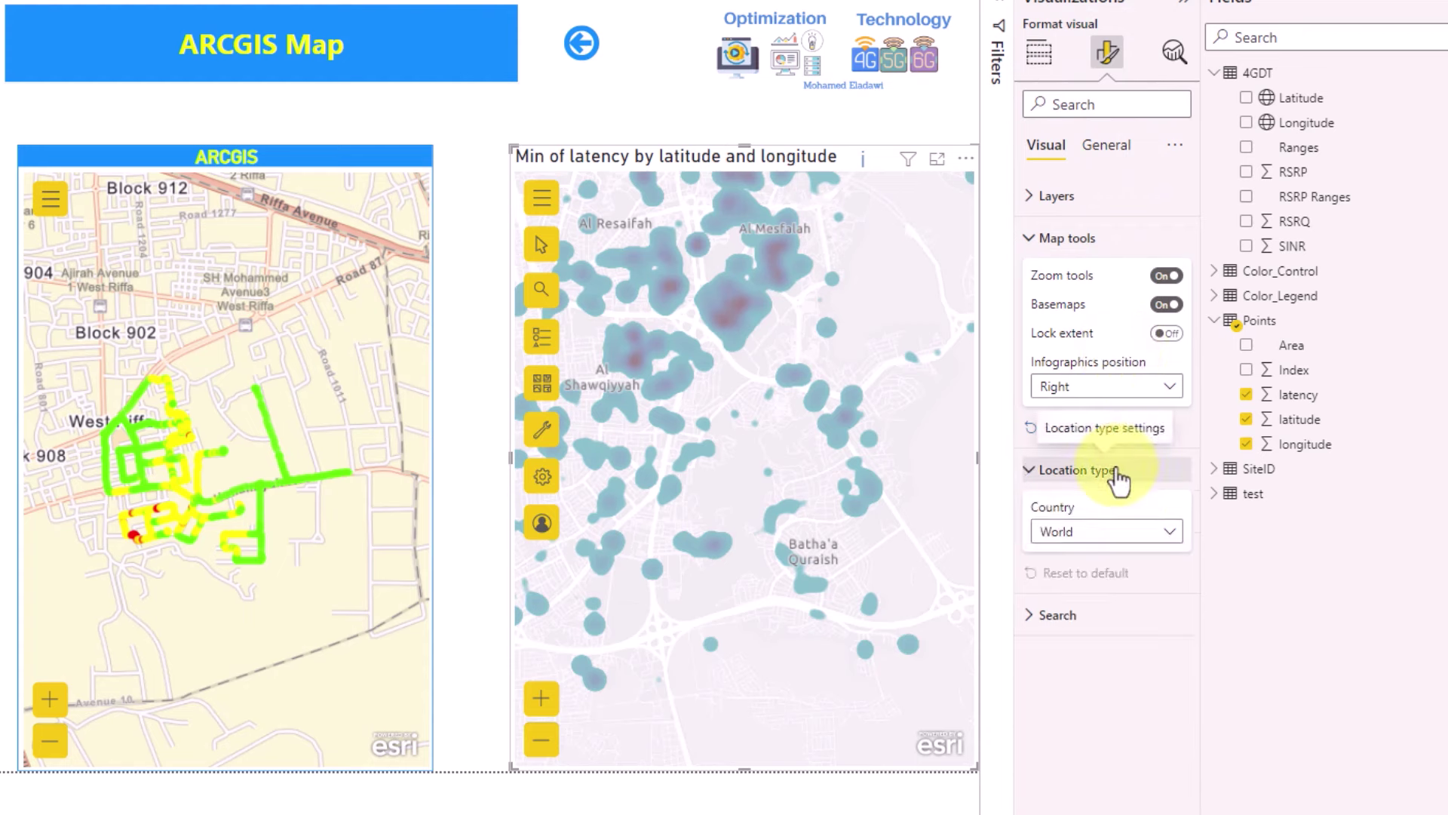
pyautogui.click(1105, 473)
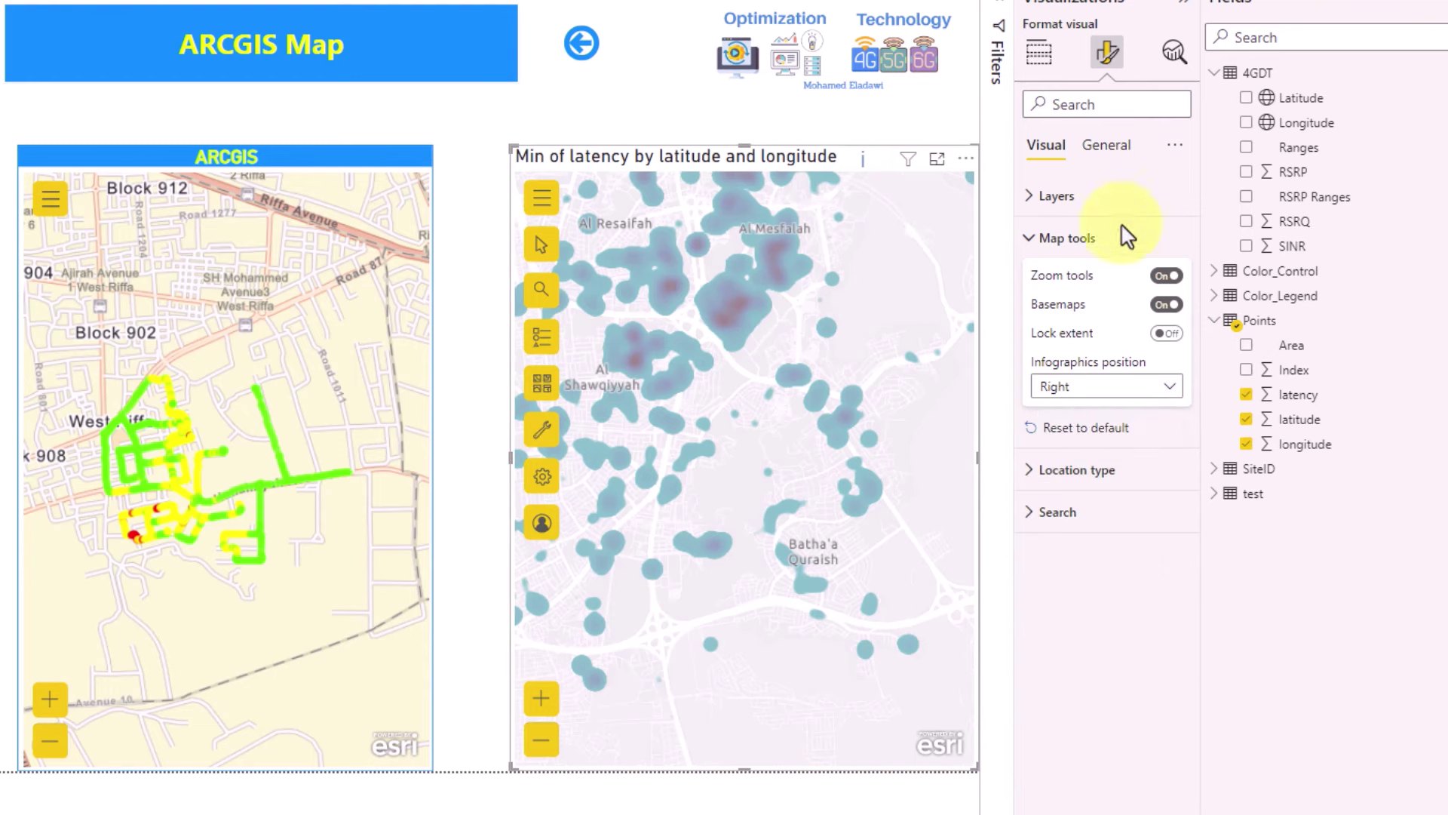
pyautogui.click(1075, 239)
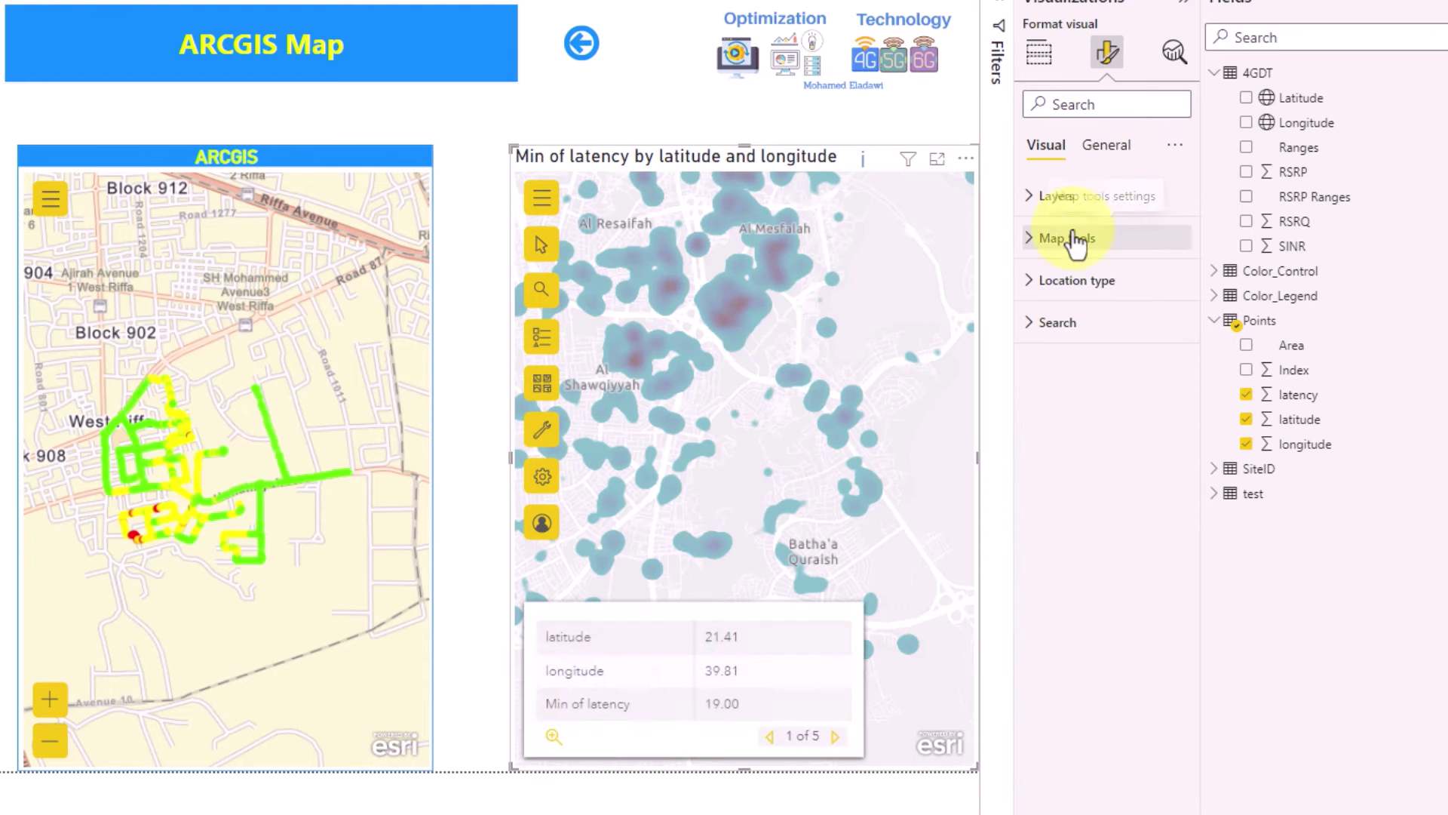
pyautogui.click(768, 261)
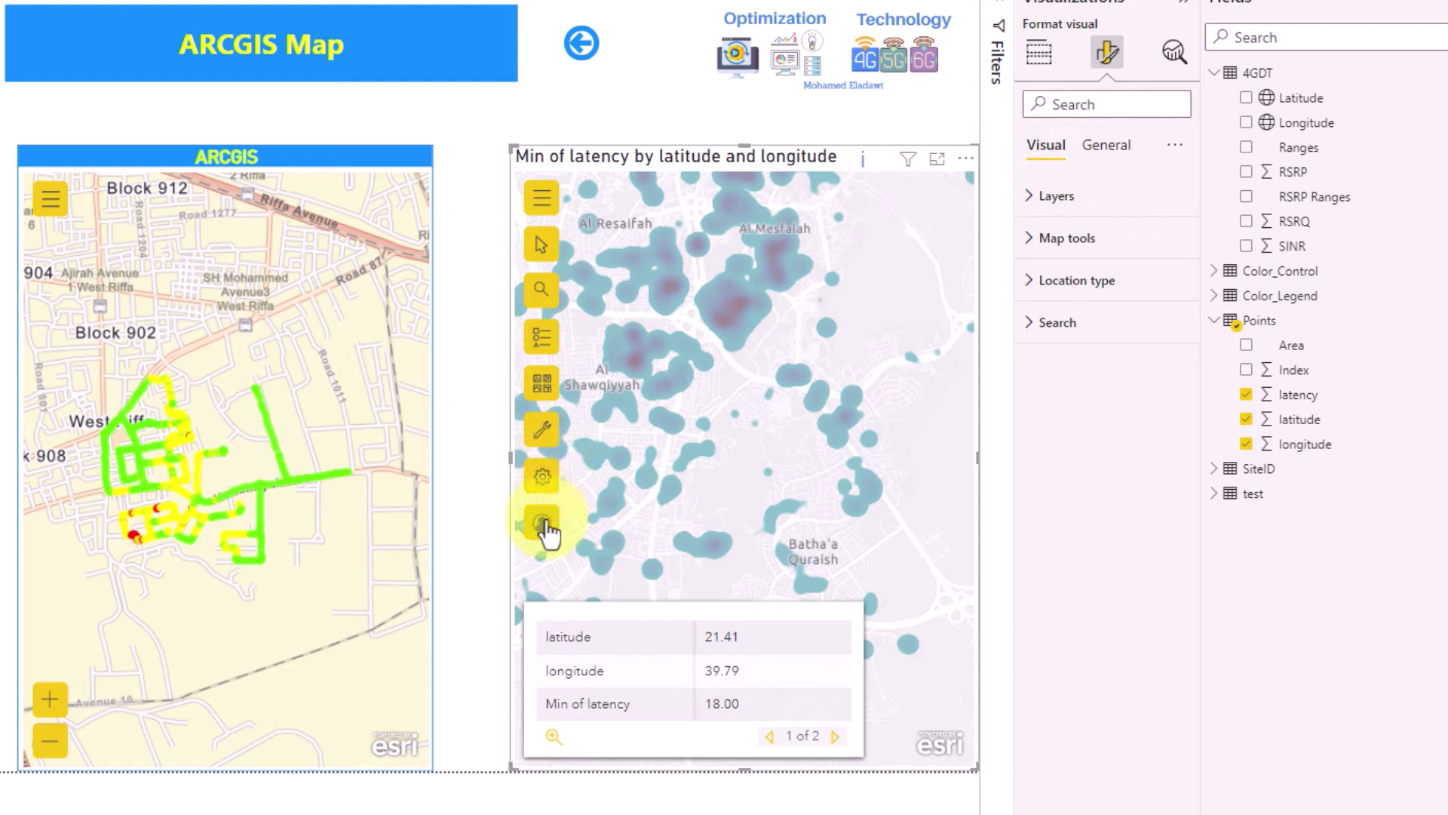
pyautogui.click(544, 447)
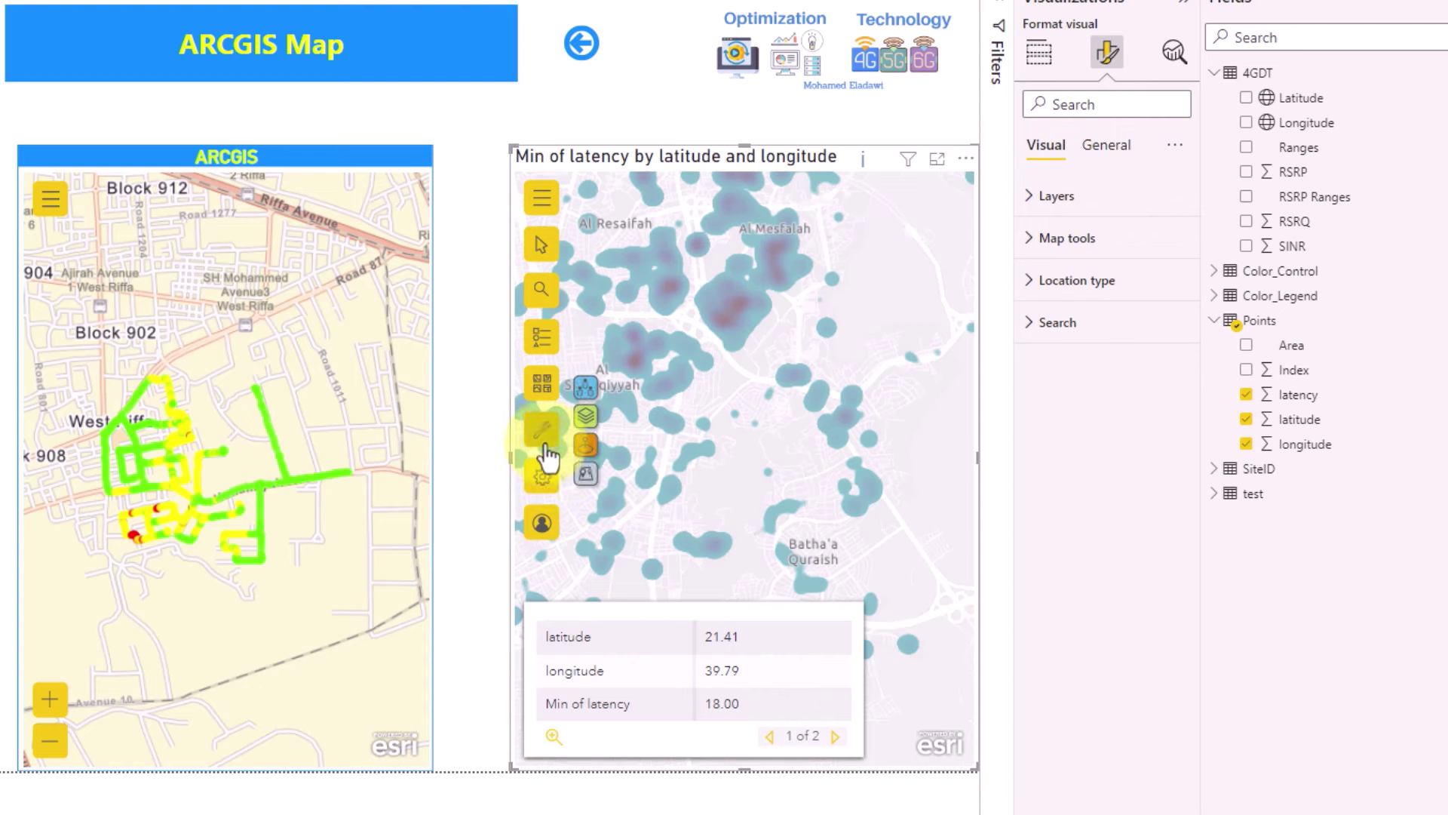
pyautogui.click(544, 451)
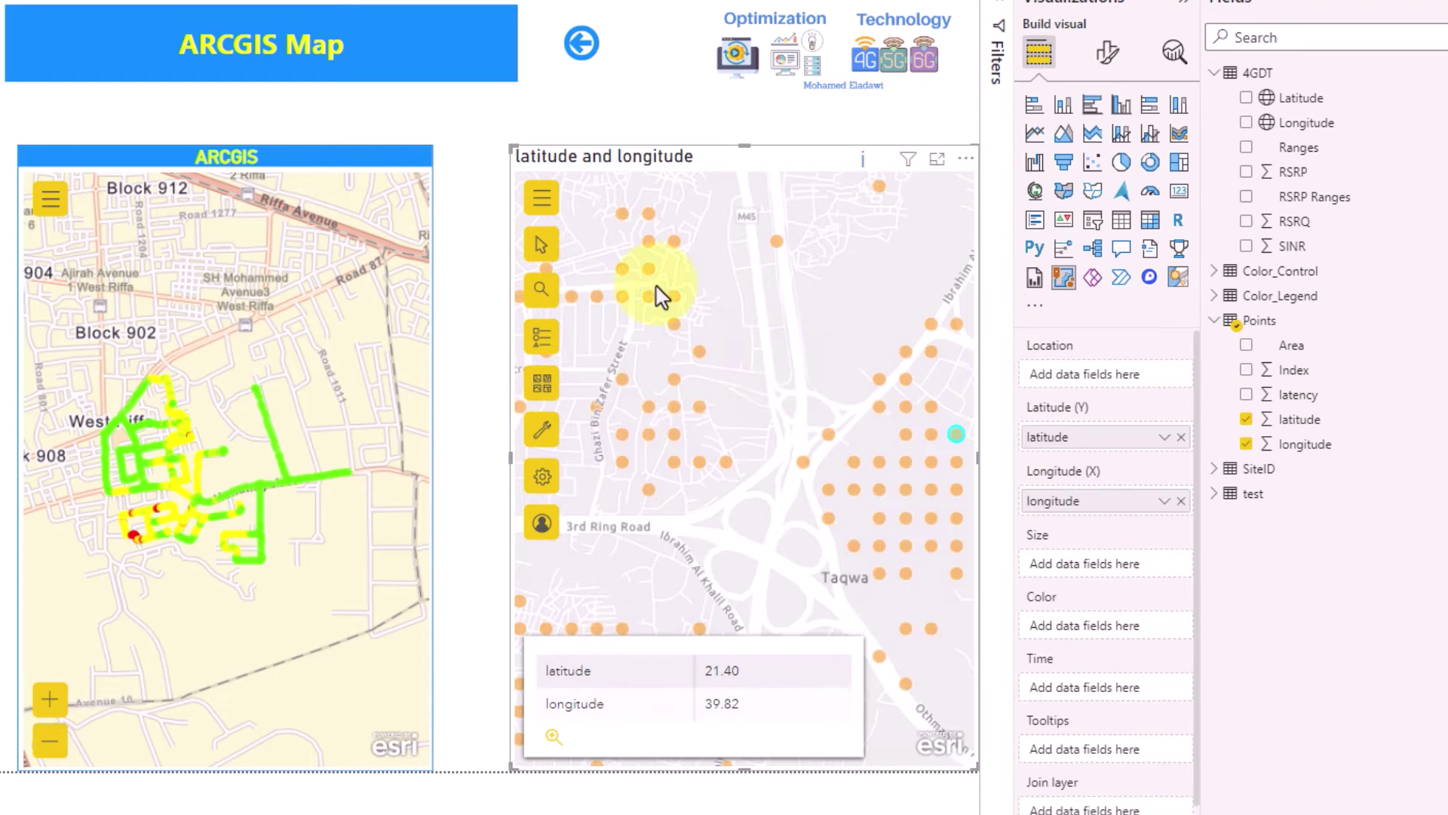
# Open the latitude and longitude map in focus mode and try placing the latency field in Size.
pyautogui.click(660, 117)
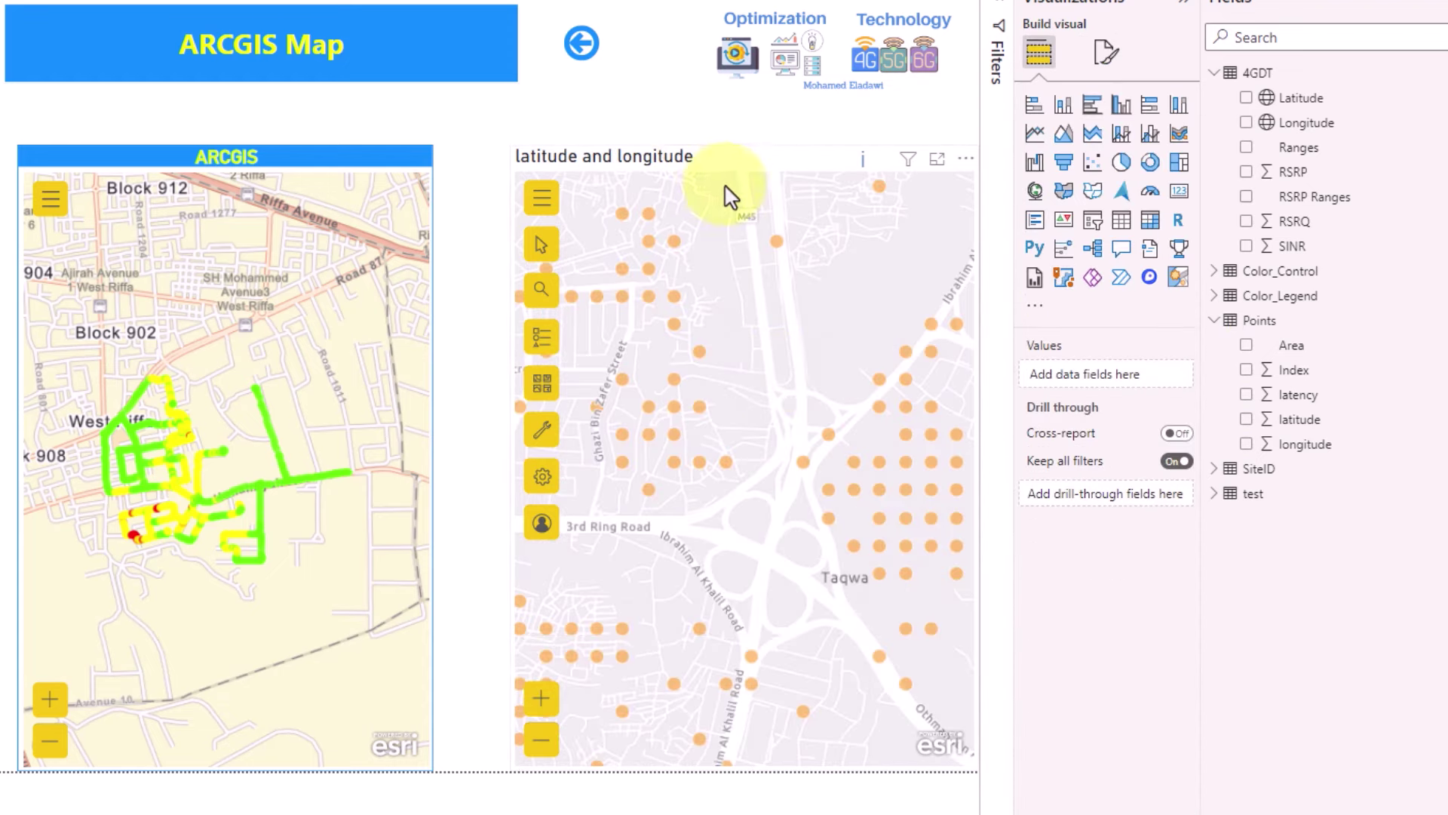
pyautogui.click(778, 170)
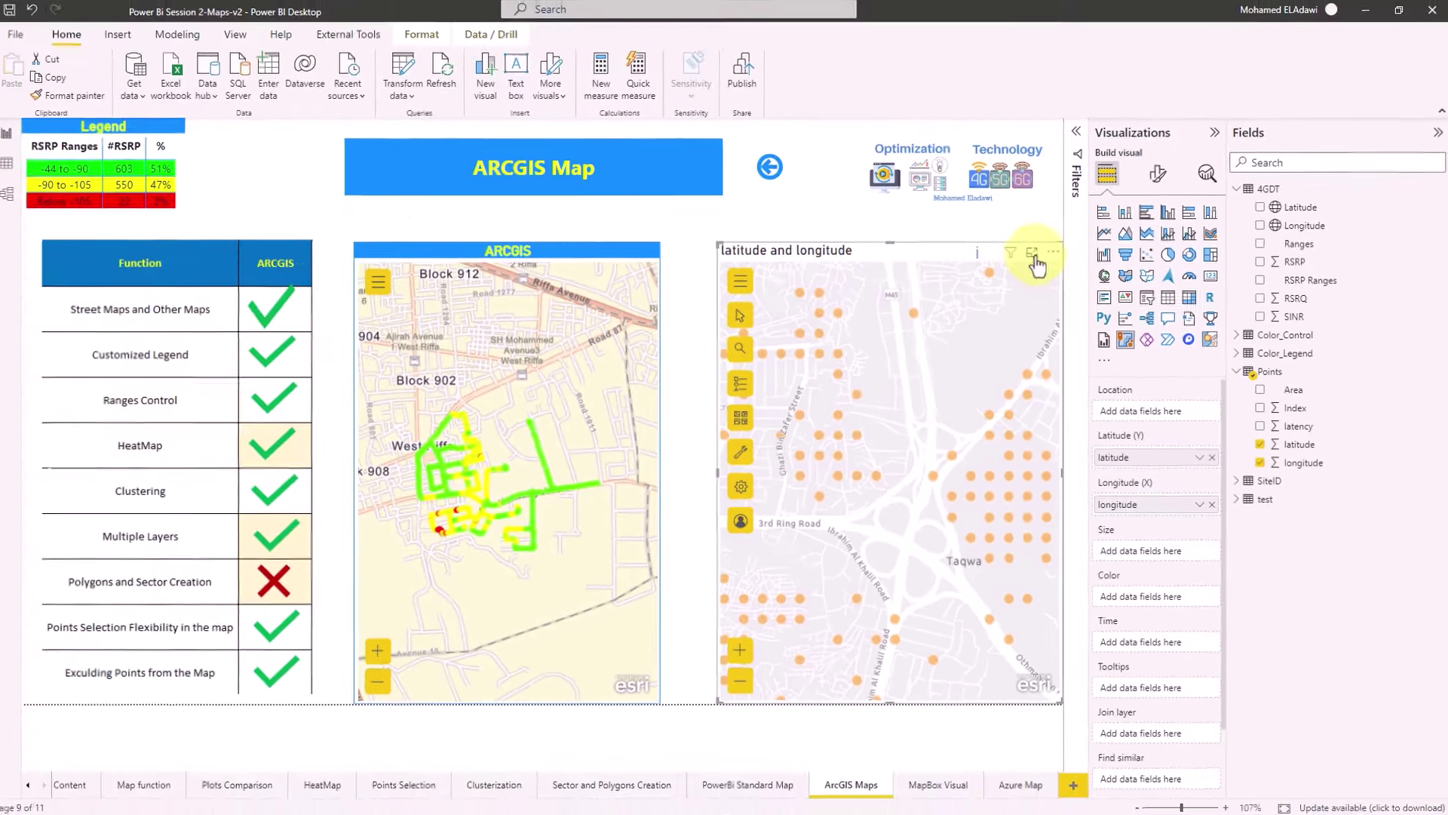
pyautogui.click(938, 161)
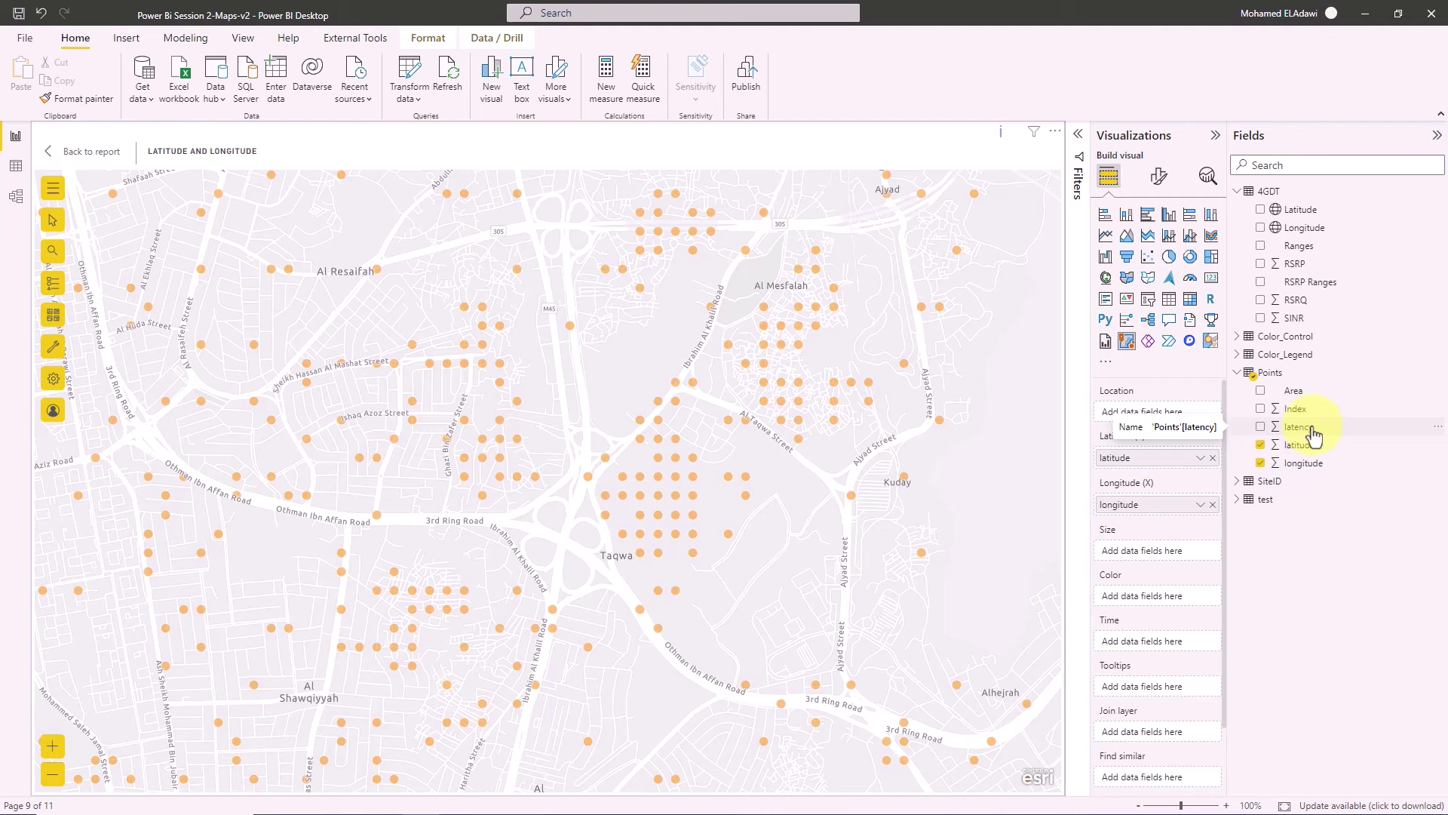
pyautogui.moveTo(1311, 431); pyautogui.dragTo(1181, 550)
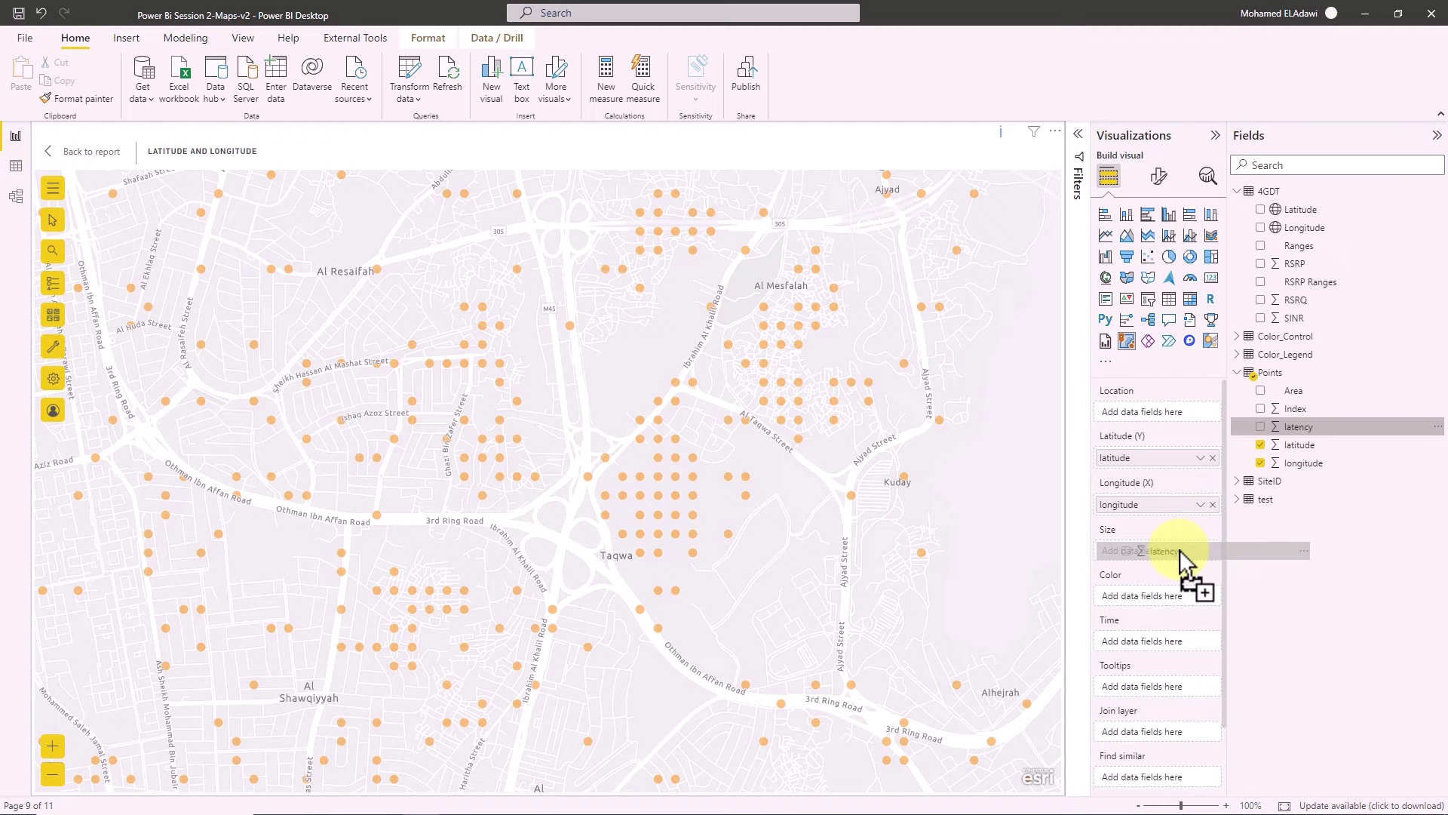
pyautogui.moveTo(1181, 562); pyautogui.dragTo(1311, 423)
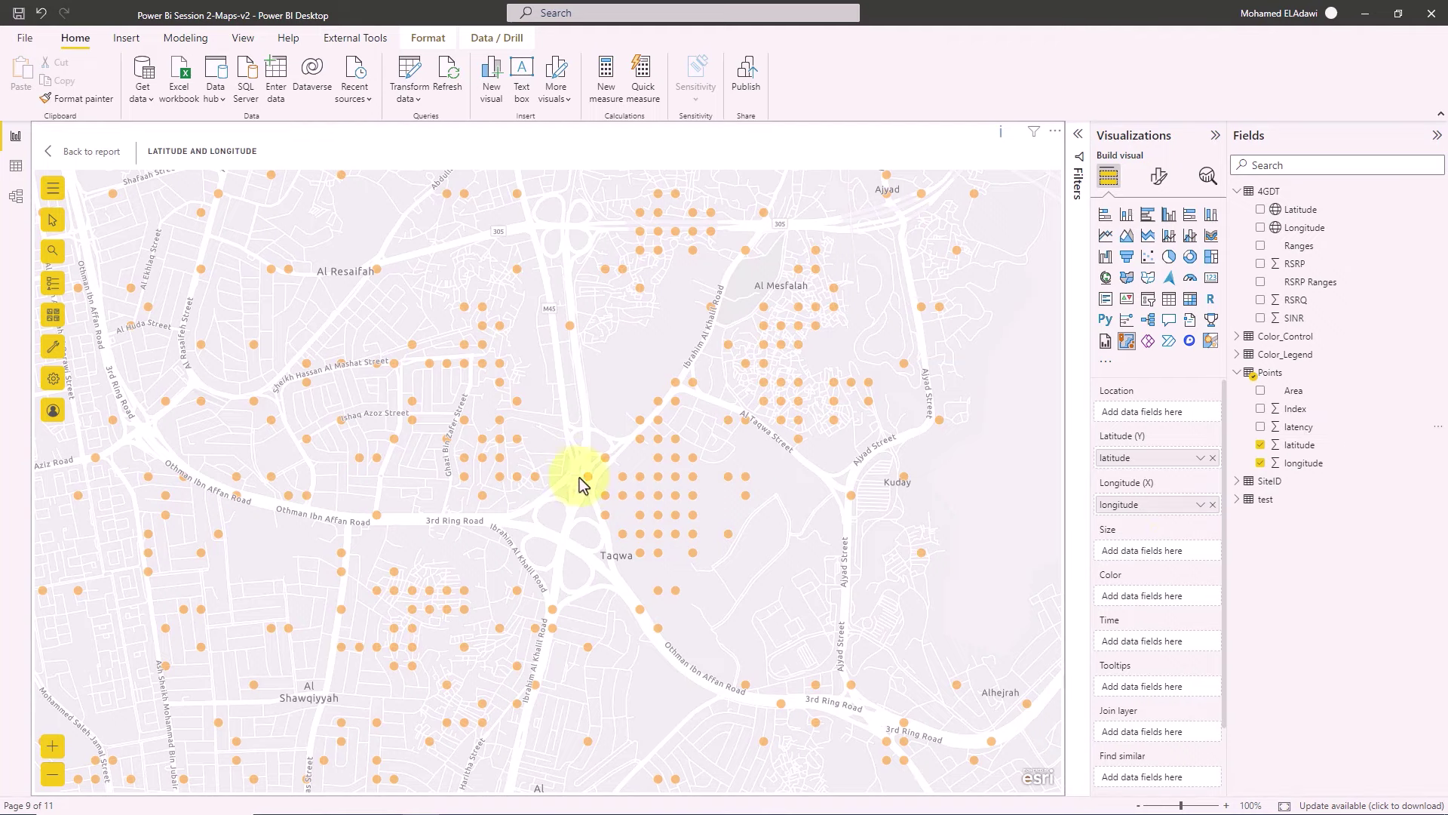
# Enable clustering on the Coordinates layer and check the cluster summary beside Ghazi Bin Zafer Street.
pyautogui.click(53, 286)
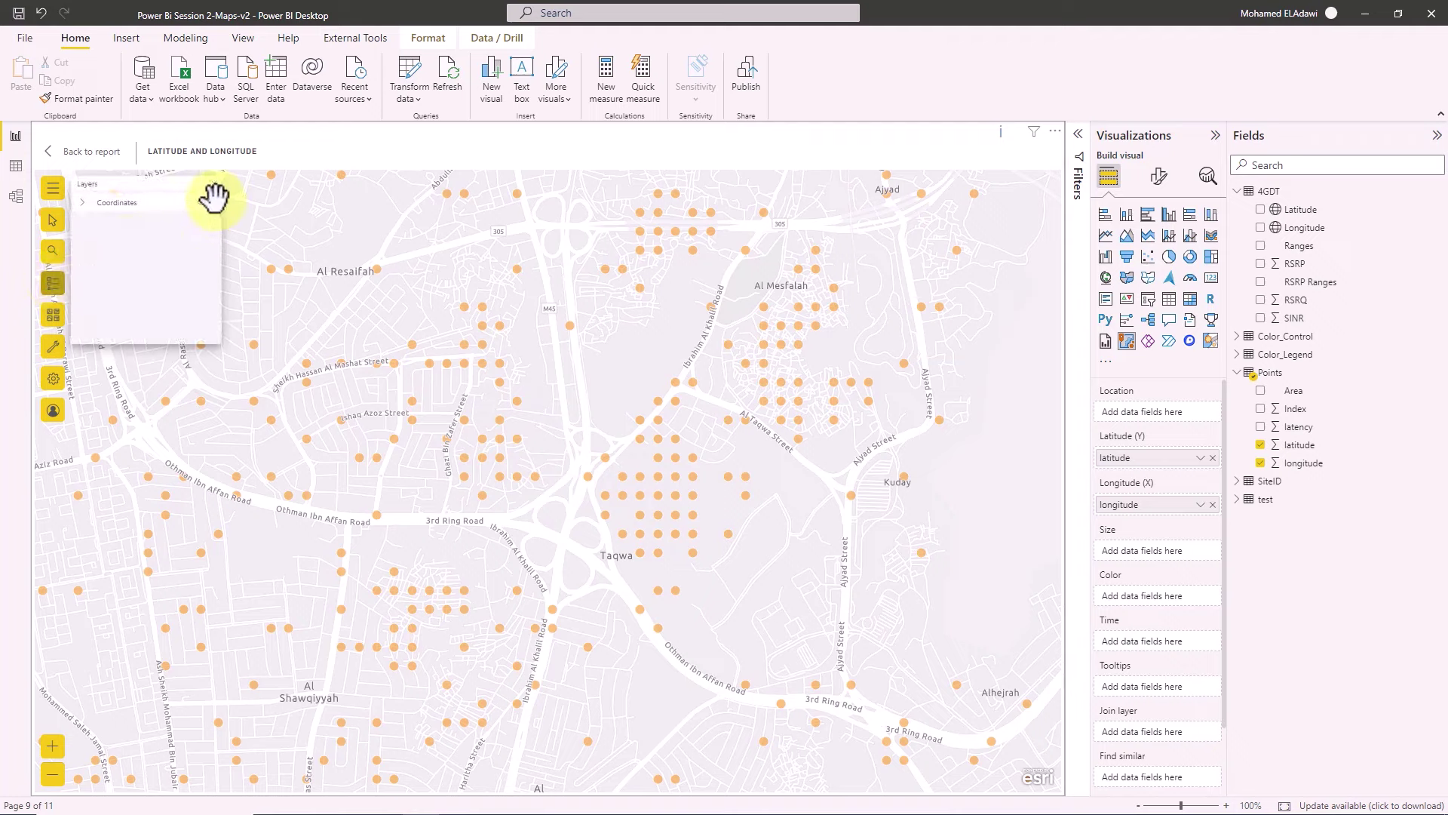
pyautogui.click(212, 198)
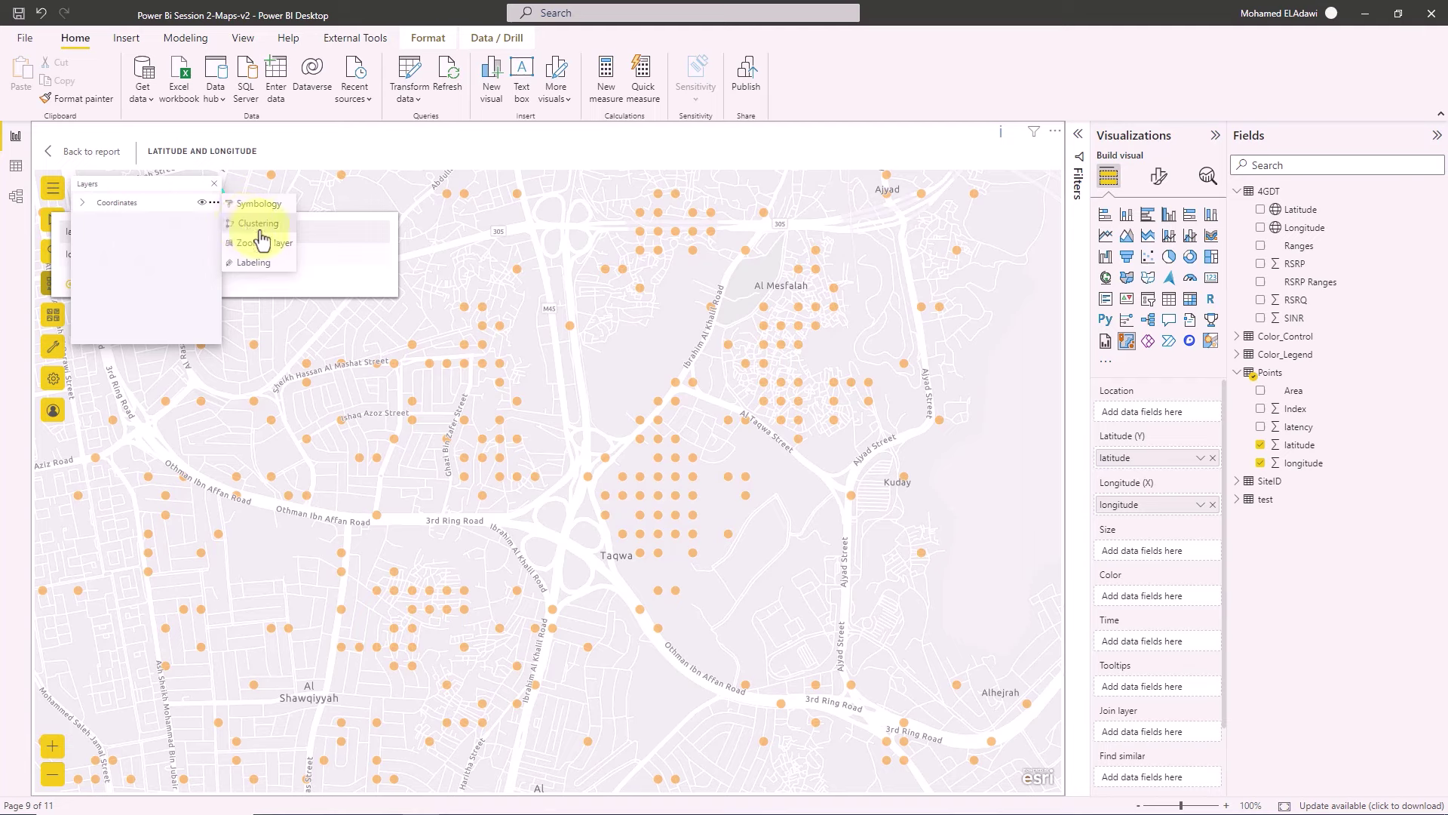
pyautogui.click(258, 225)
pyautogui.click(214, 210)
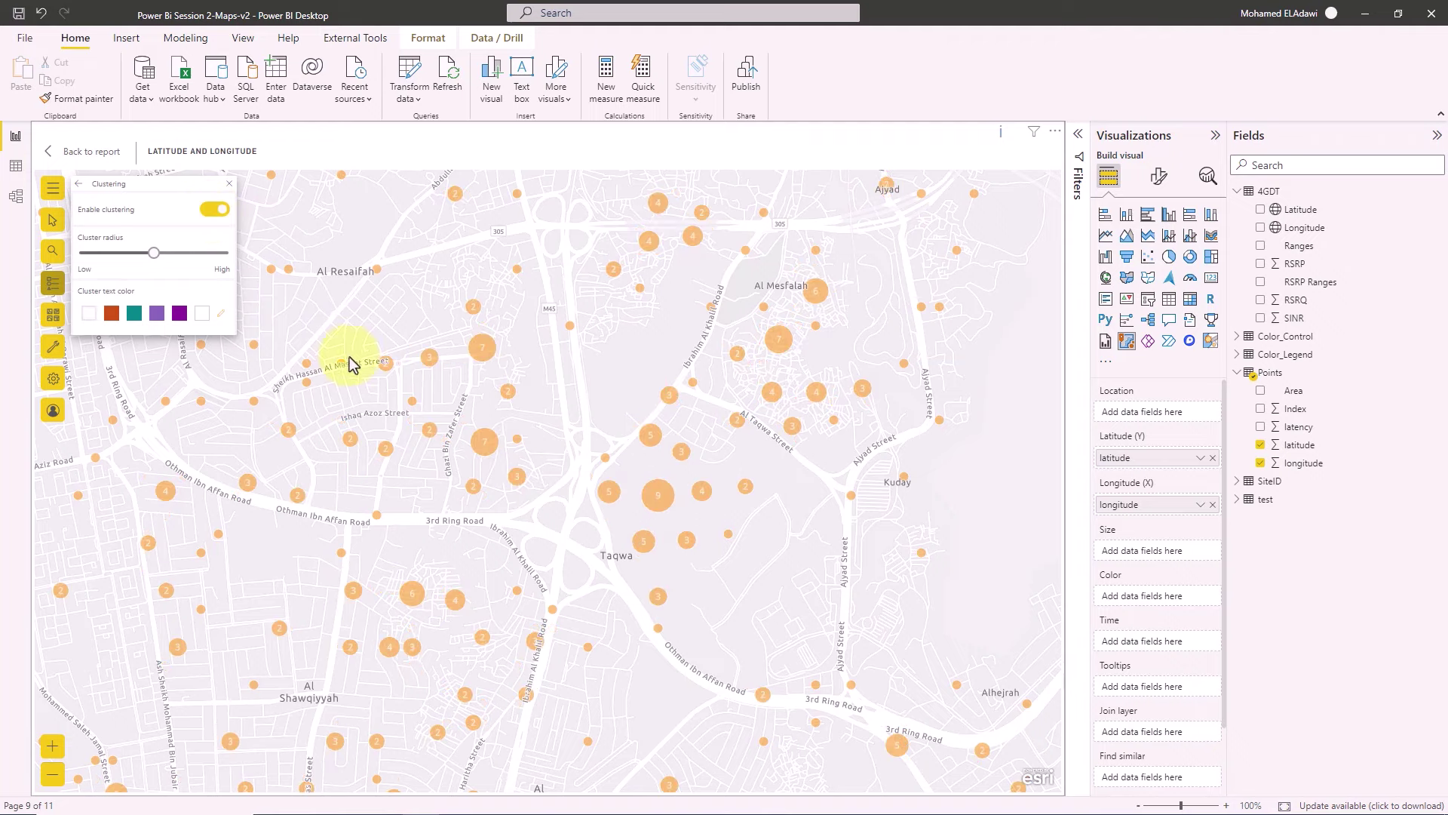
pyautogui.click(216, 214)
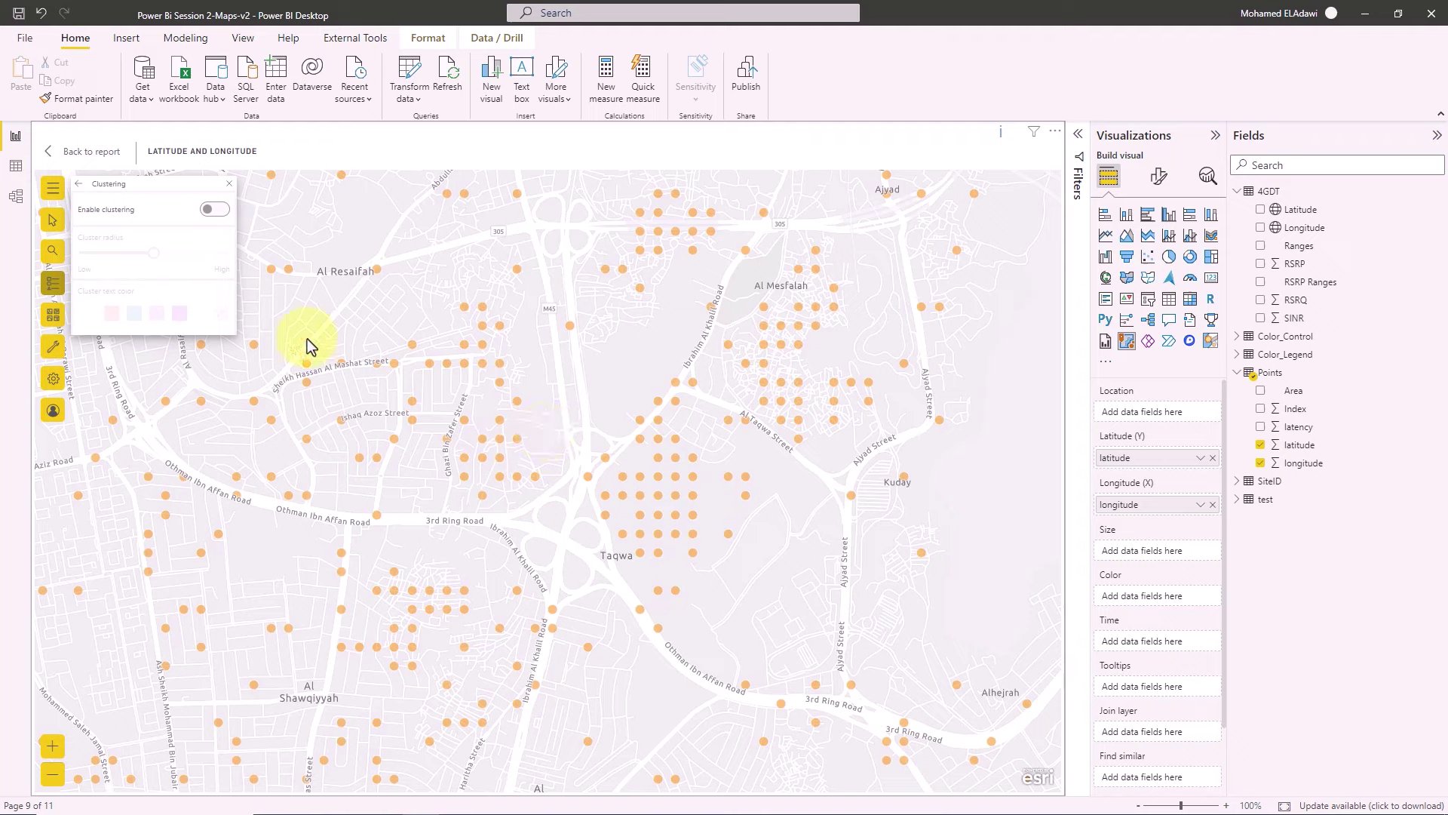
pyautogui.click(214, 211)
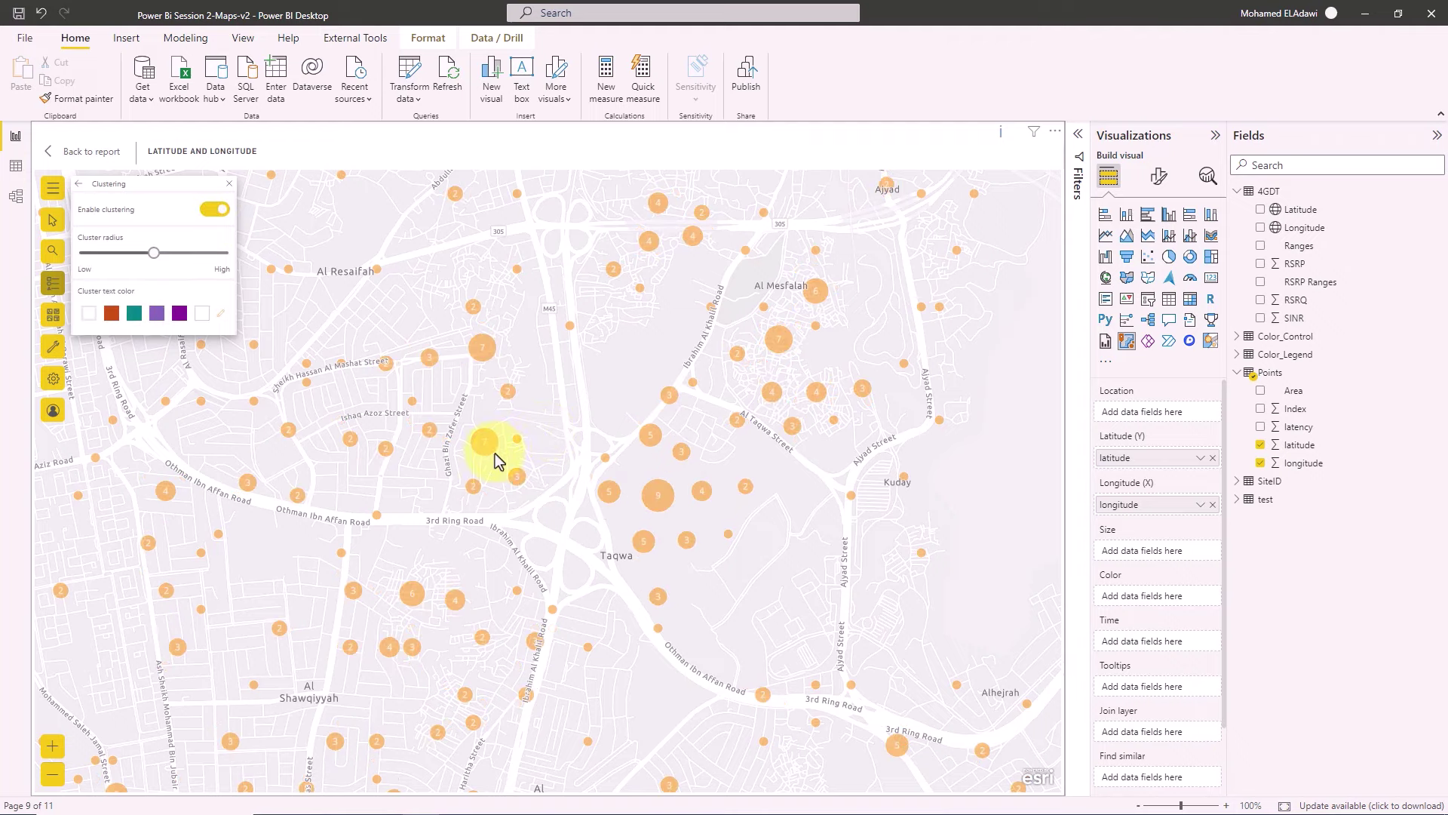
pyautogui.click(491, 445)
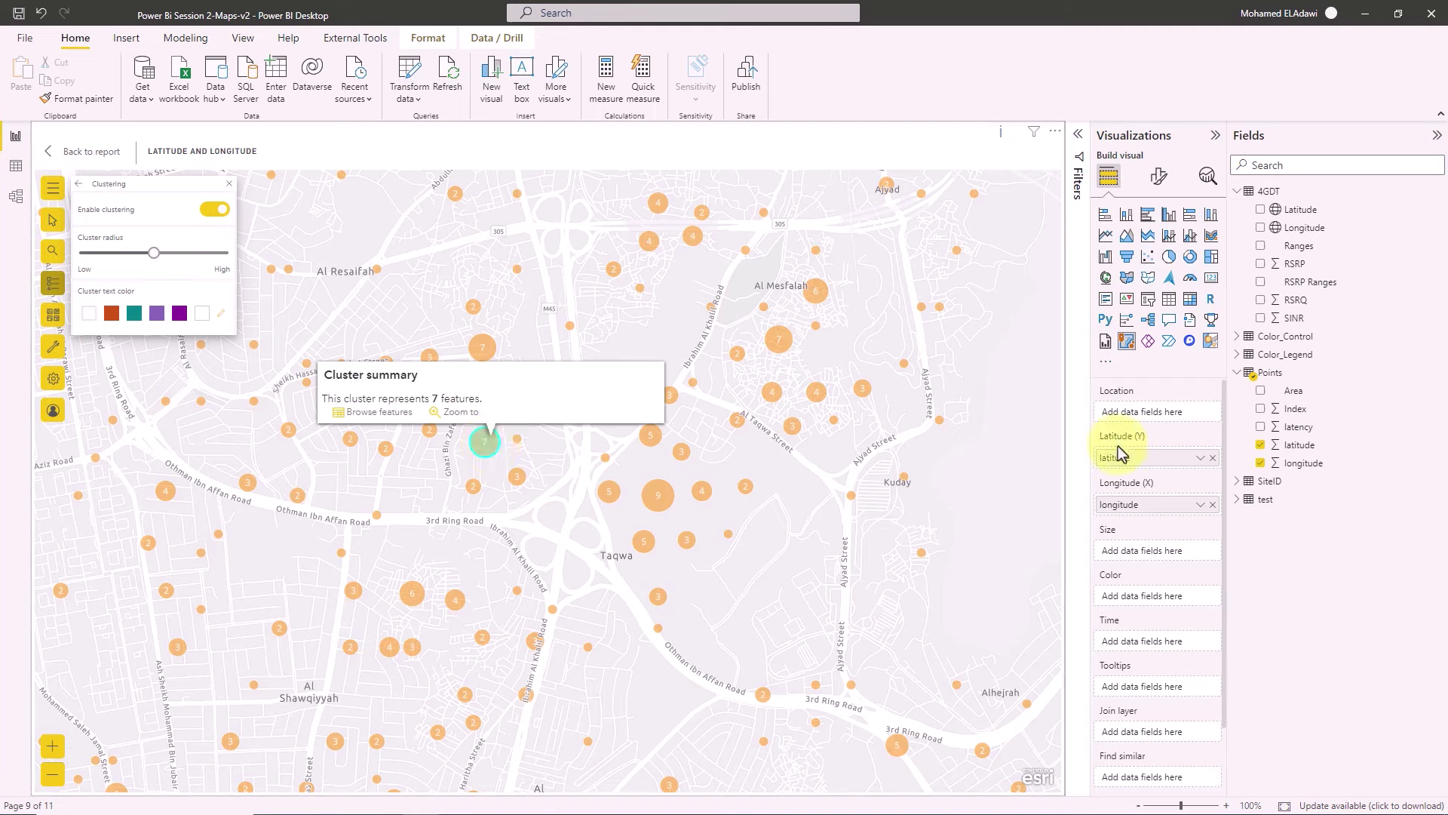
# Try adding the latency field to Tooltips with clustering re-enabled, check the same cluster's summary, and remove the field.
pyautogui.moveTo(1291, 426); pyautogui.dragTo(1145, 688)
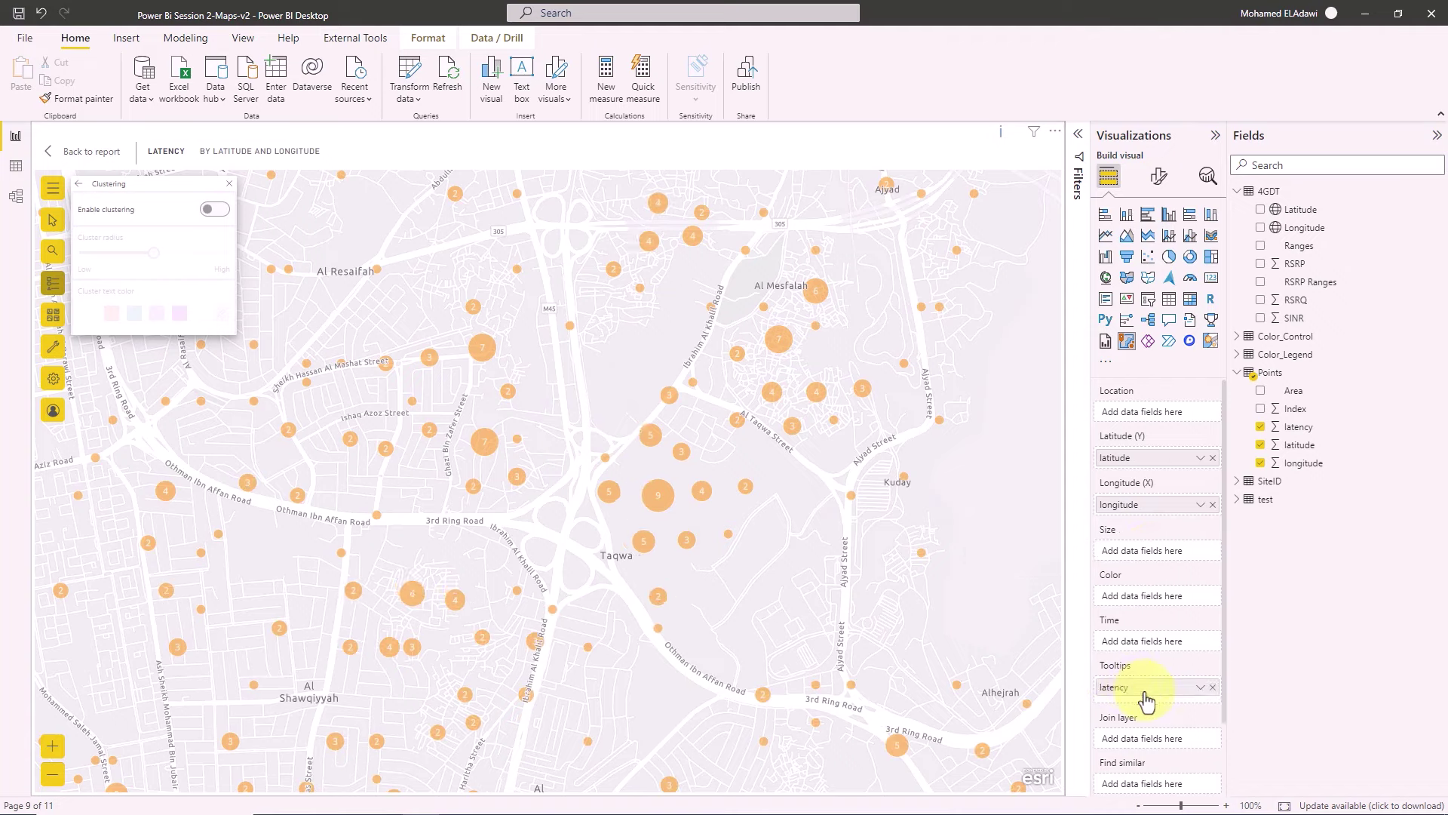
pyautogui.click(216, 210)
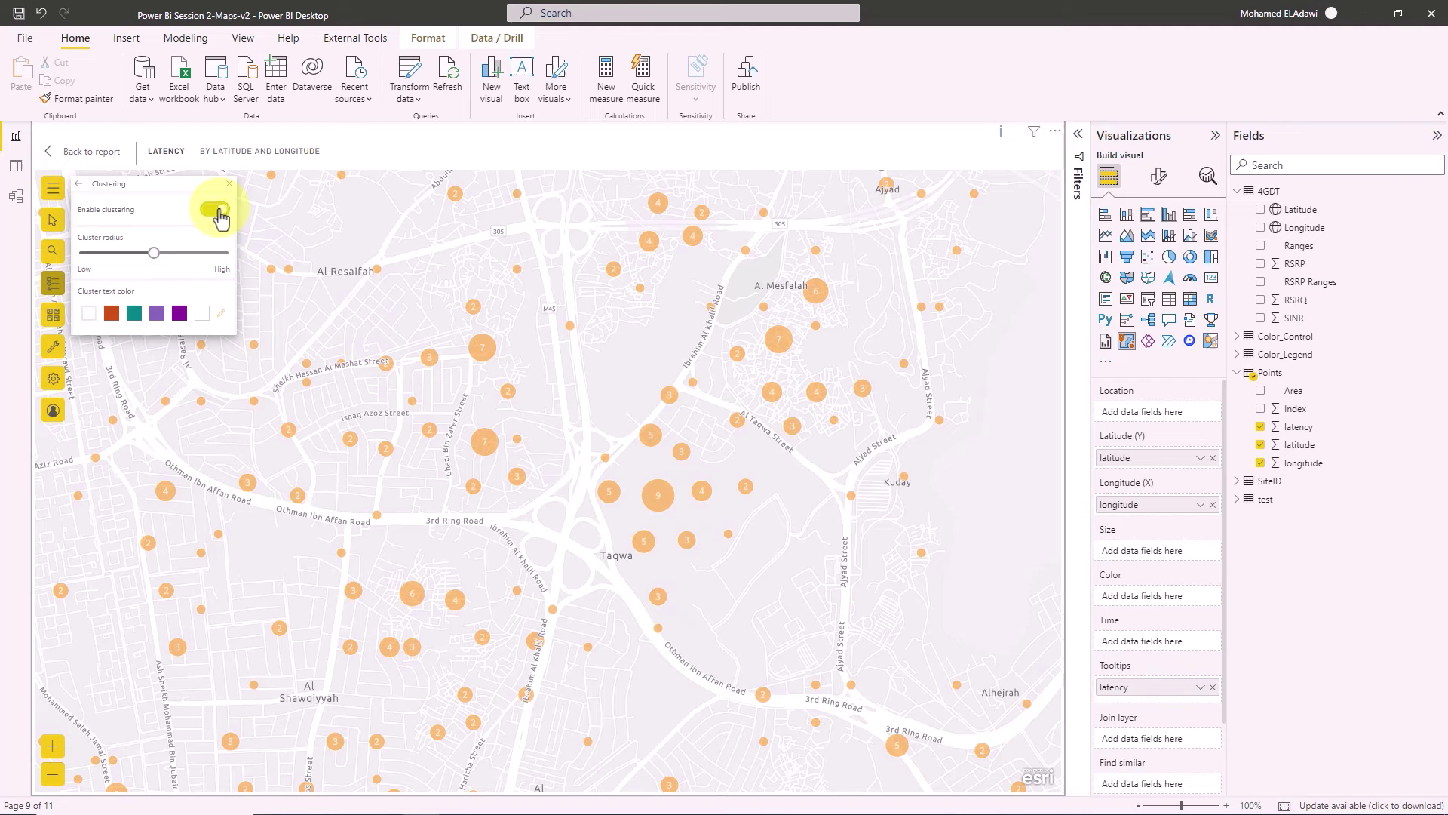
pyautogui.click(491, 445)
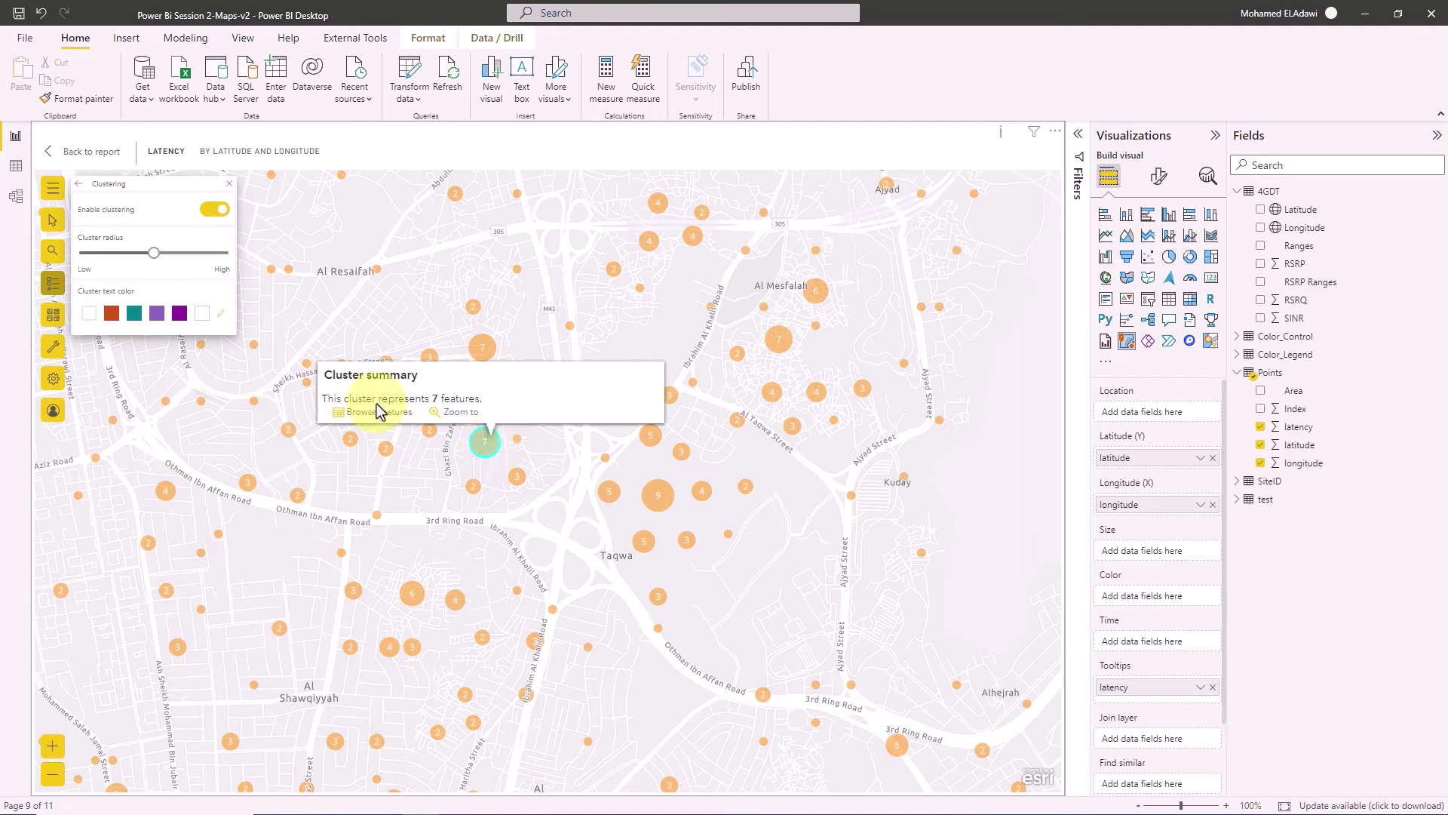
pyautogui.click(351, 414)
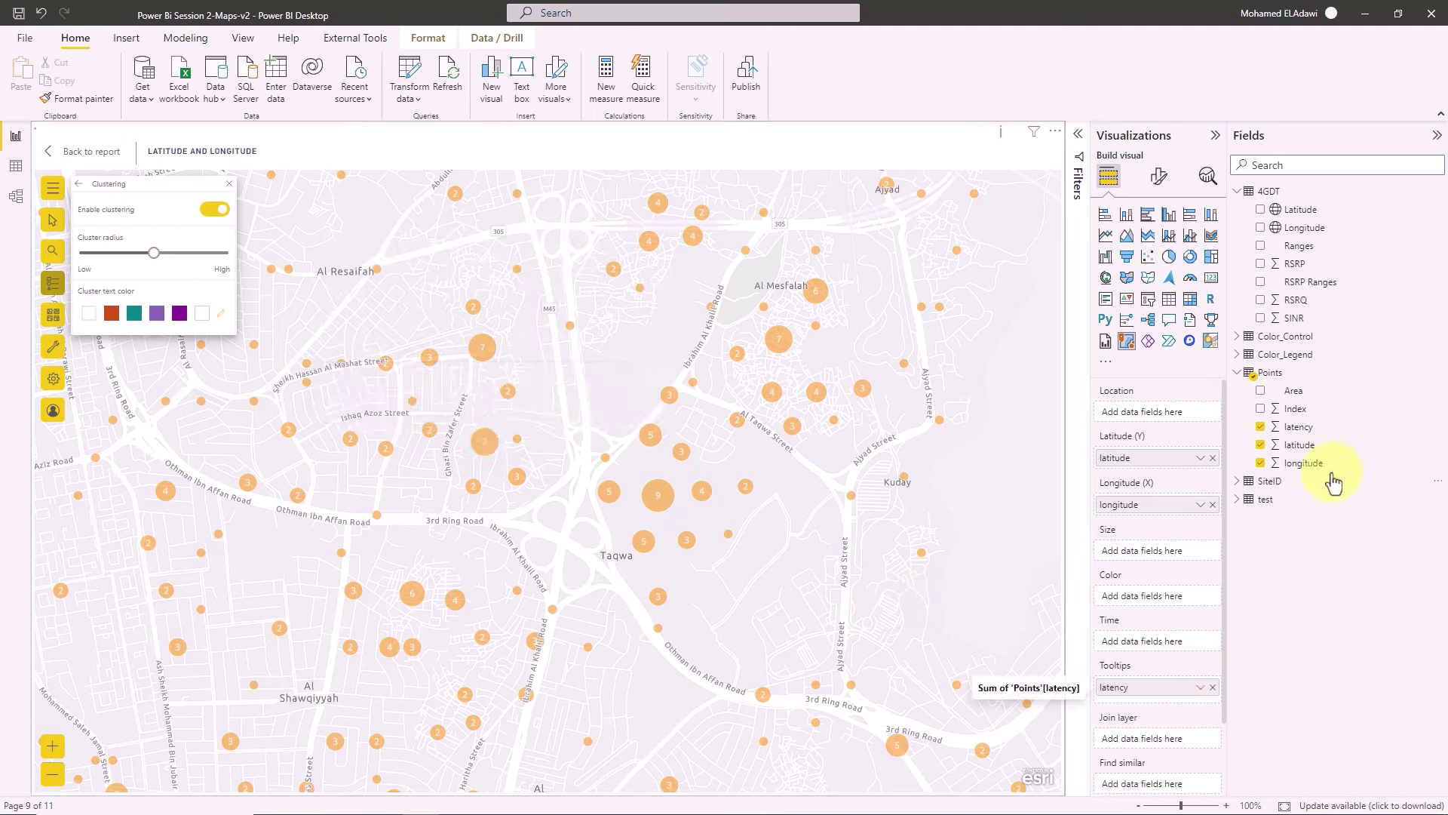
pyautogui.click(1305, 427)
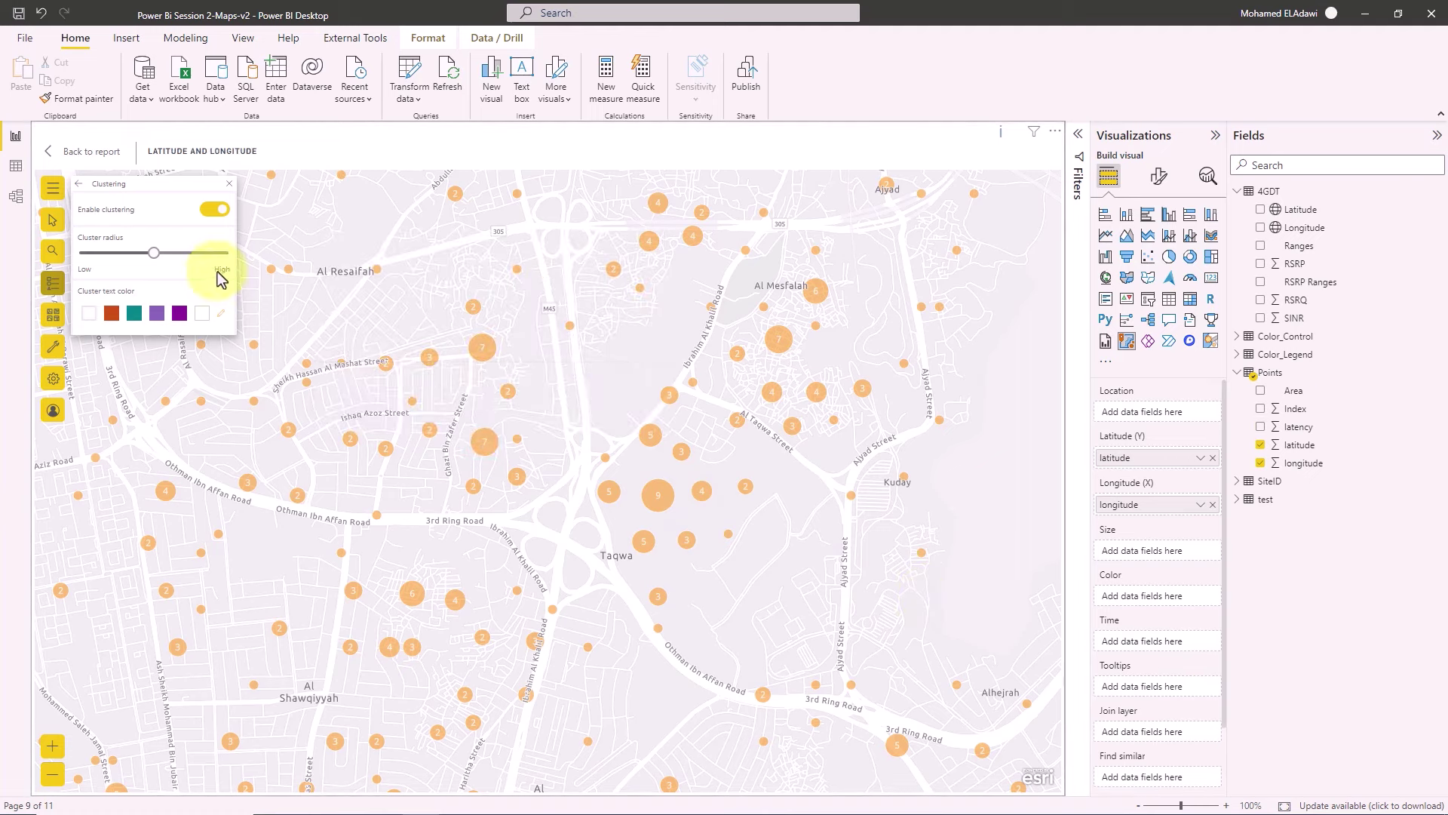
# Assign the Points table's latency field to Size, re-enable clustering and check the same cluster's latency summary.
pyautogui.moveTo(1299, 462); pyautogui.dragTo(1151, 552)
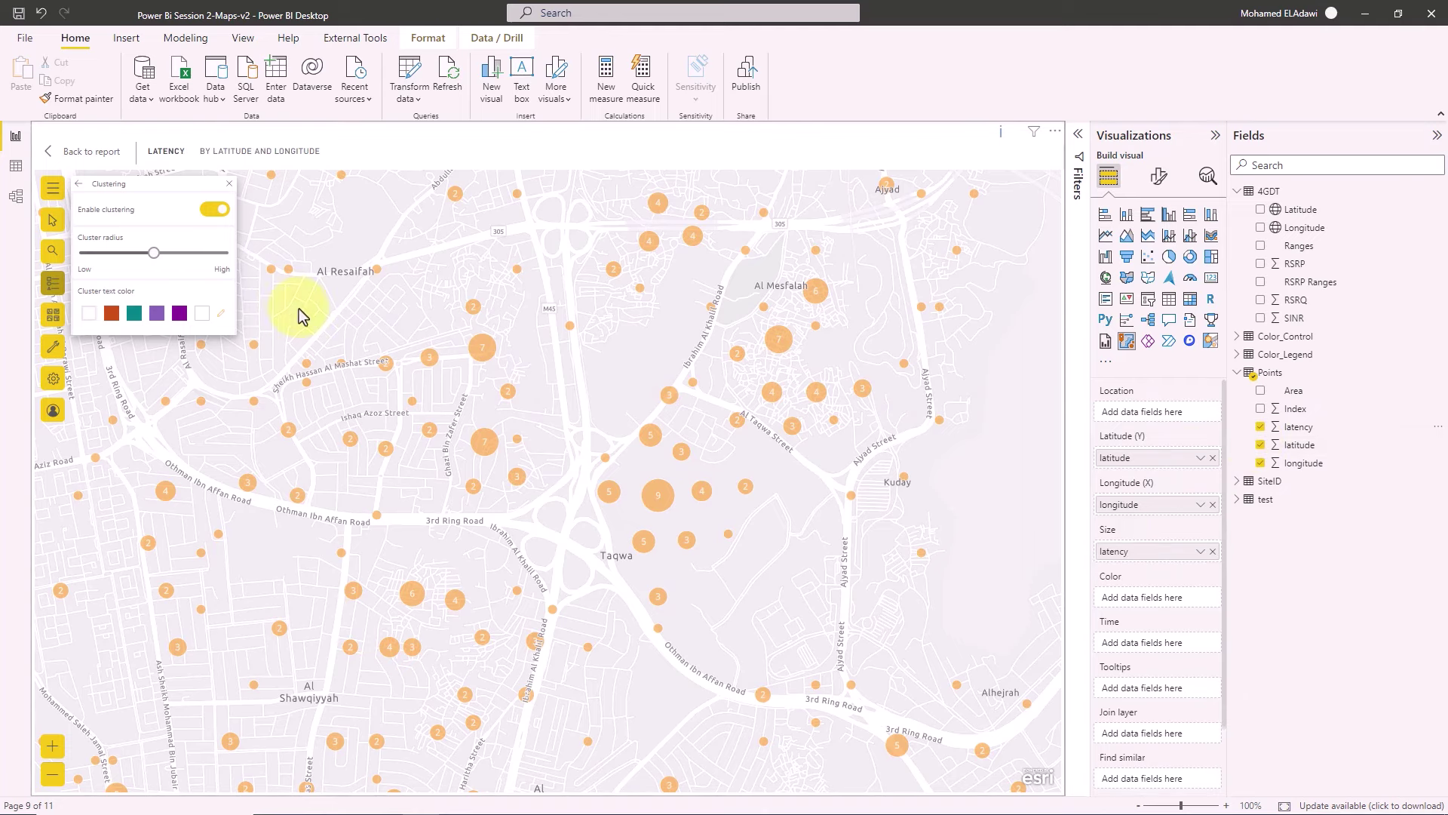
pyautogui.click(213, 211)
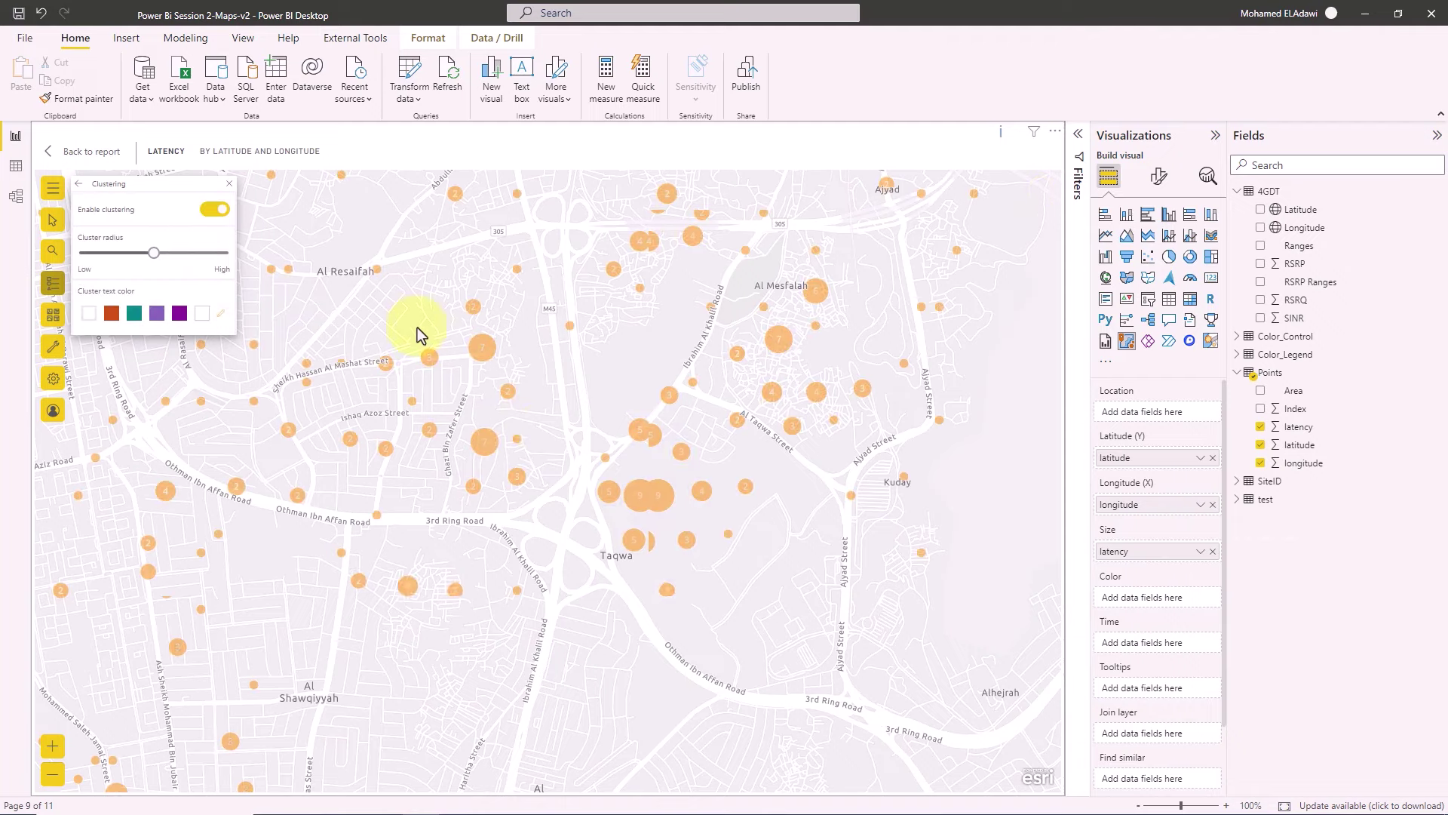
pyautogui.click(492, 447)
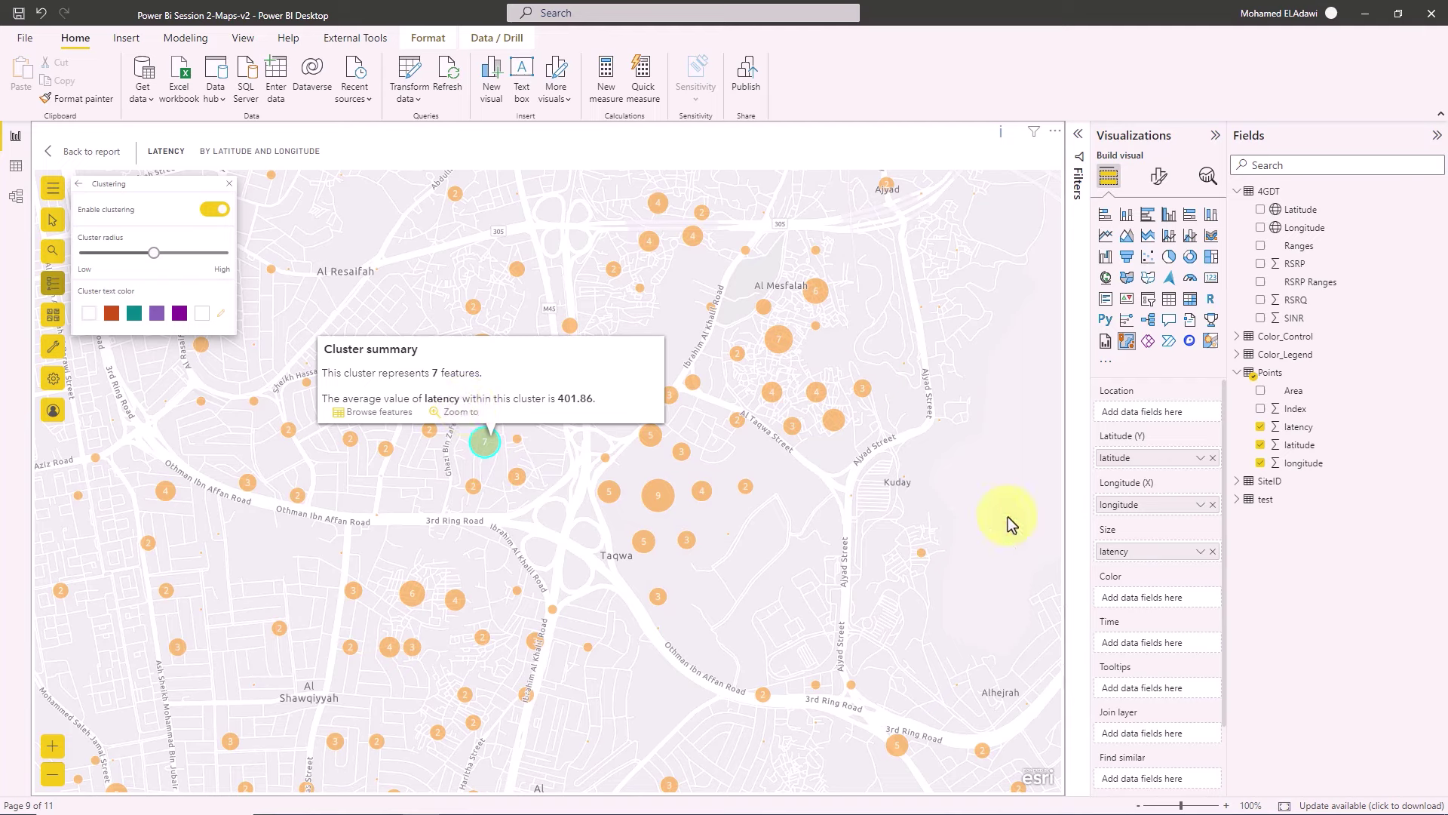
# Aggregate the Size latency as Average and check the average latency in the same cluster's summary.
pyautogui.click(1201, 555)
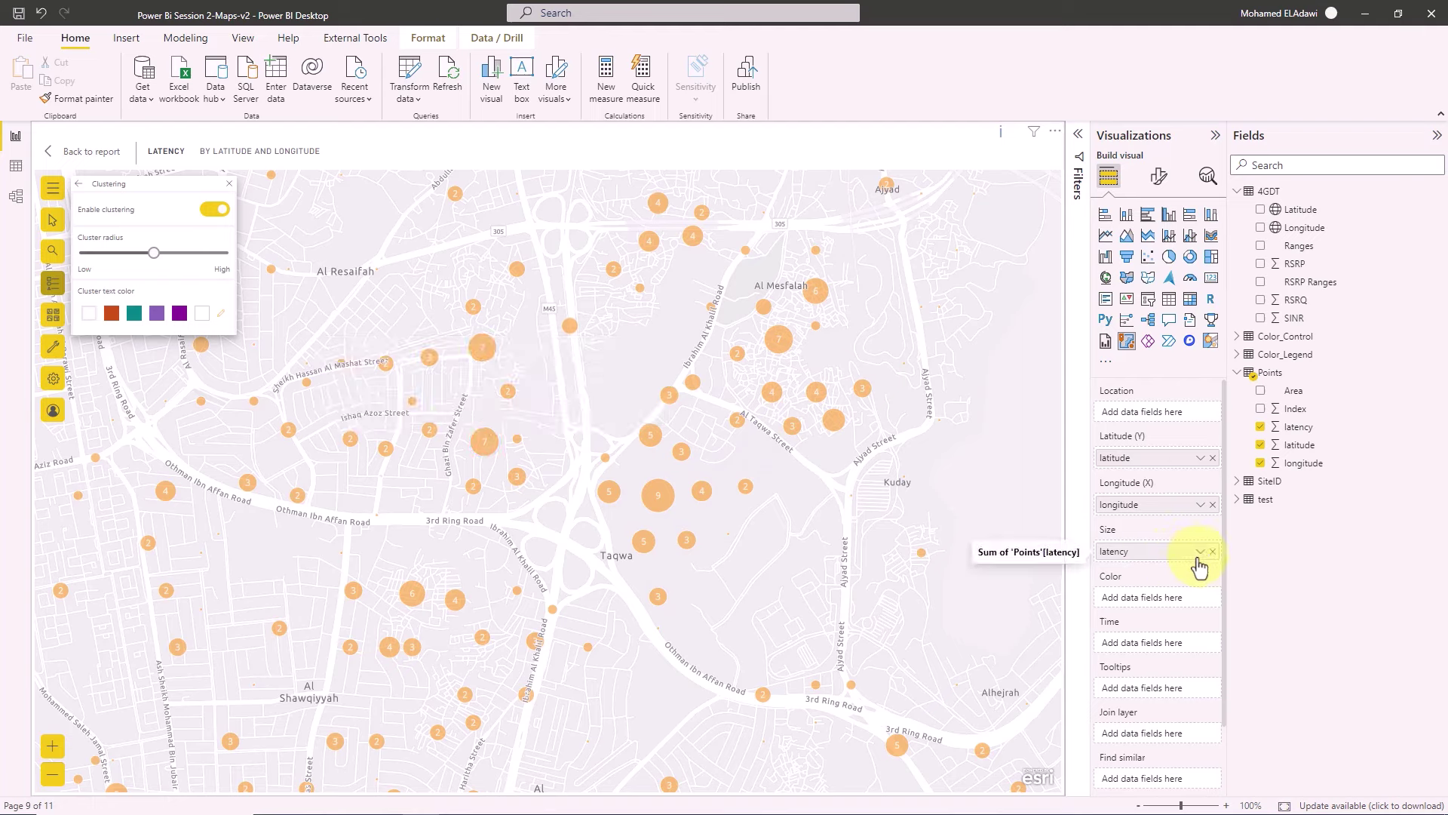
pyautogui.click(1200, 553)
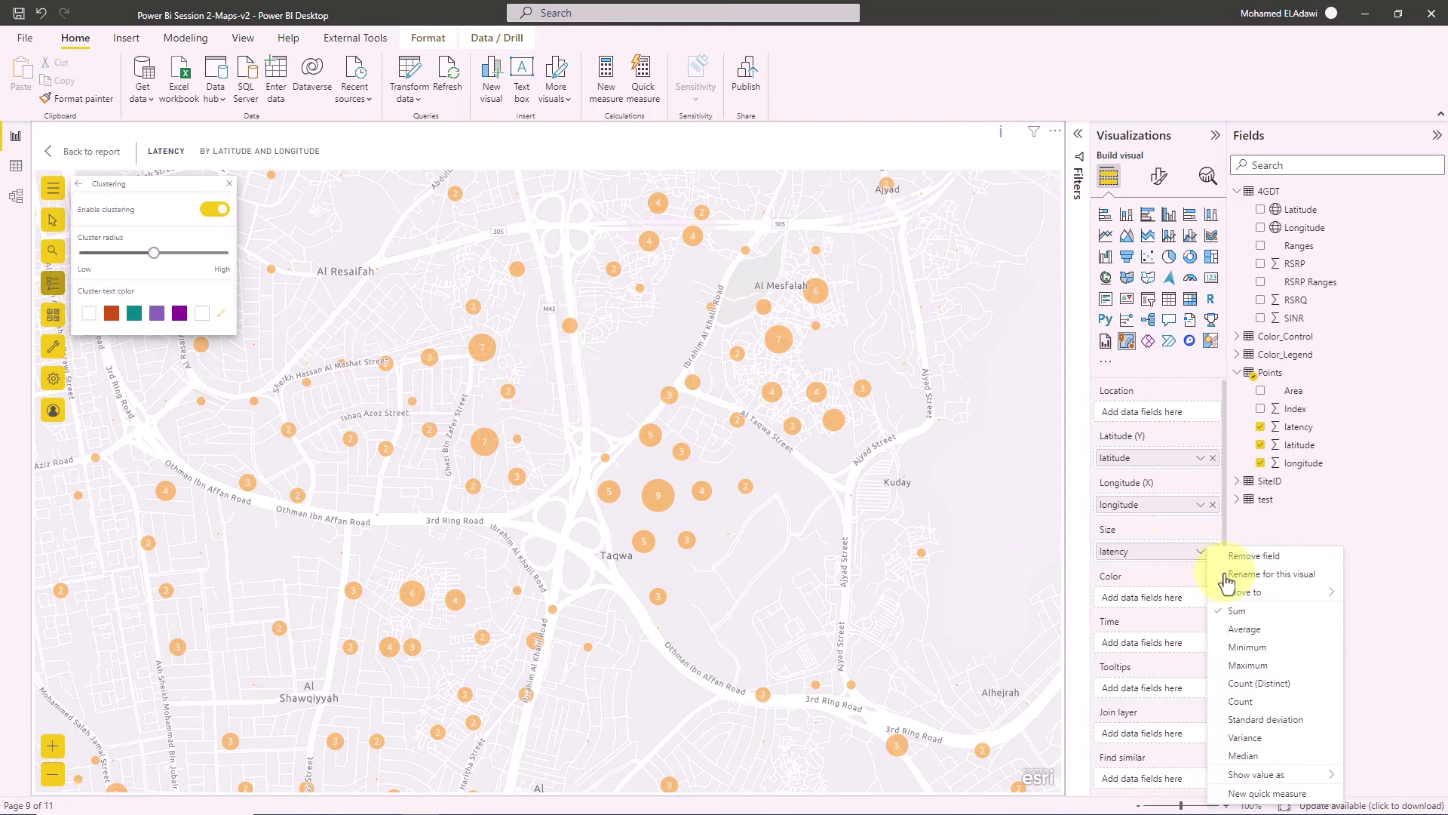
pyautogui.click(1241, 630)
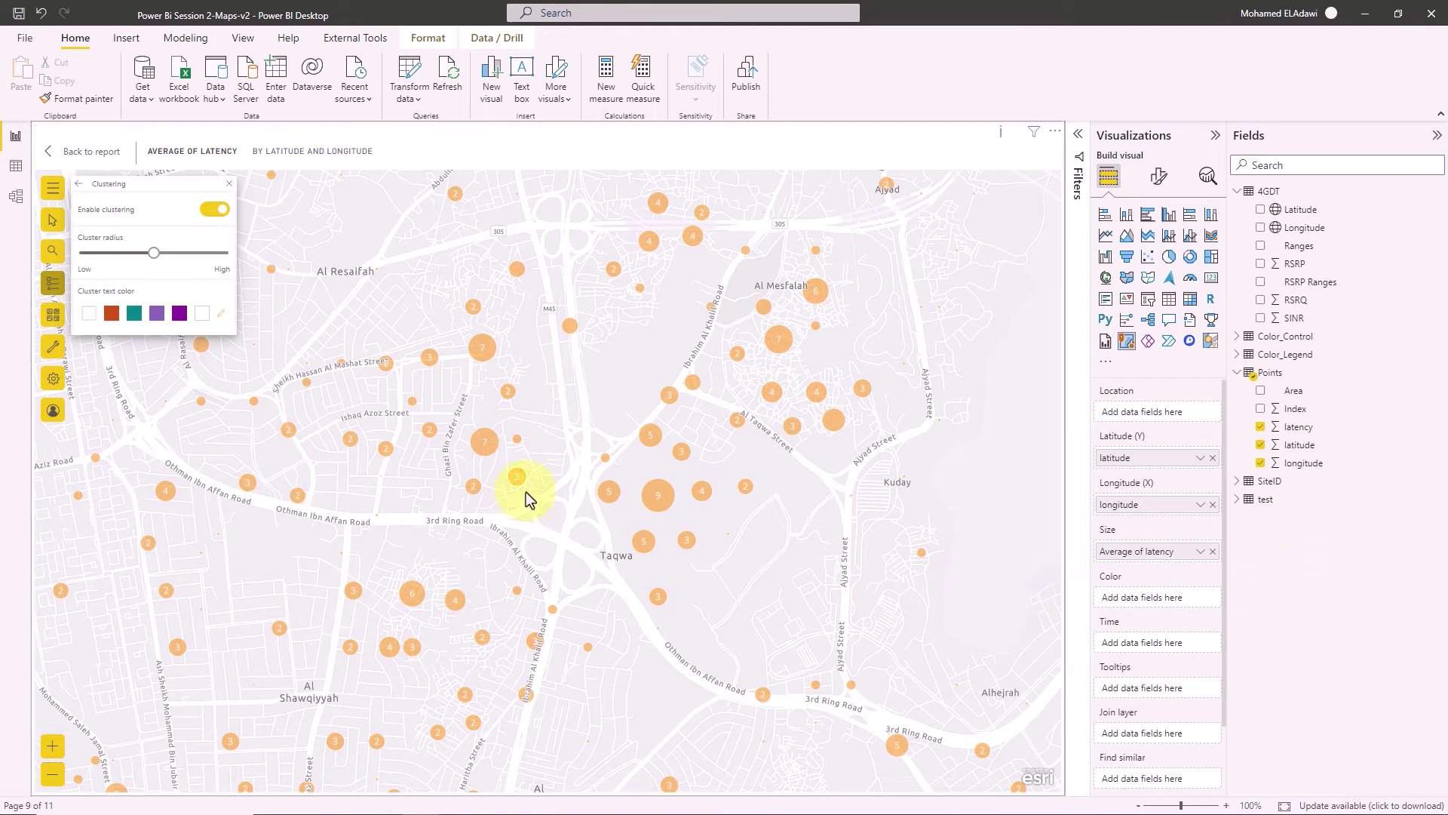
pyautogui.click(492, 444)
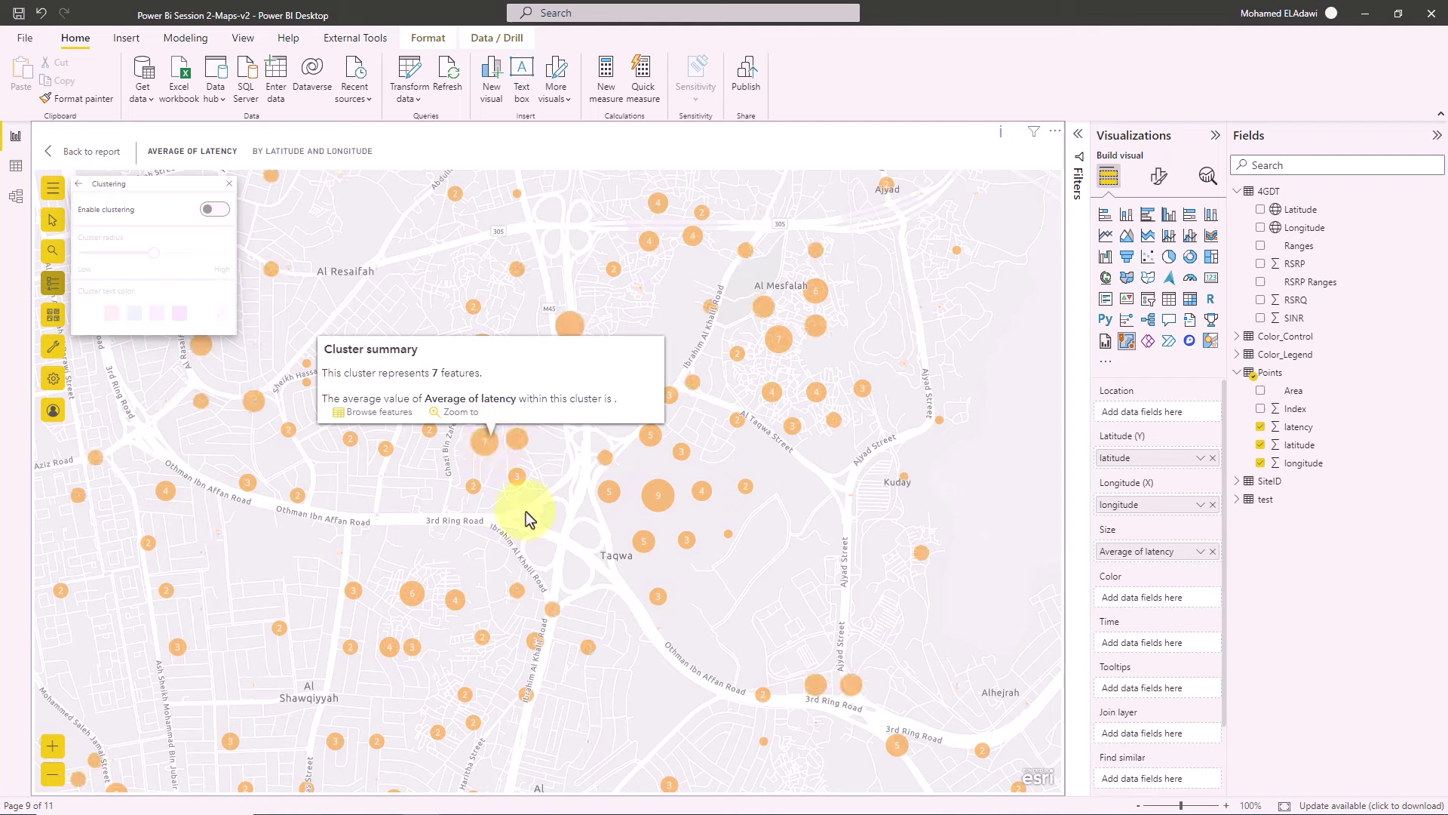
pyautogui.click(558, 441)
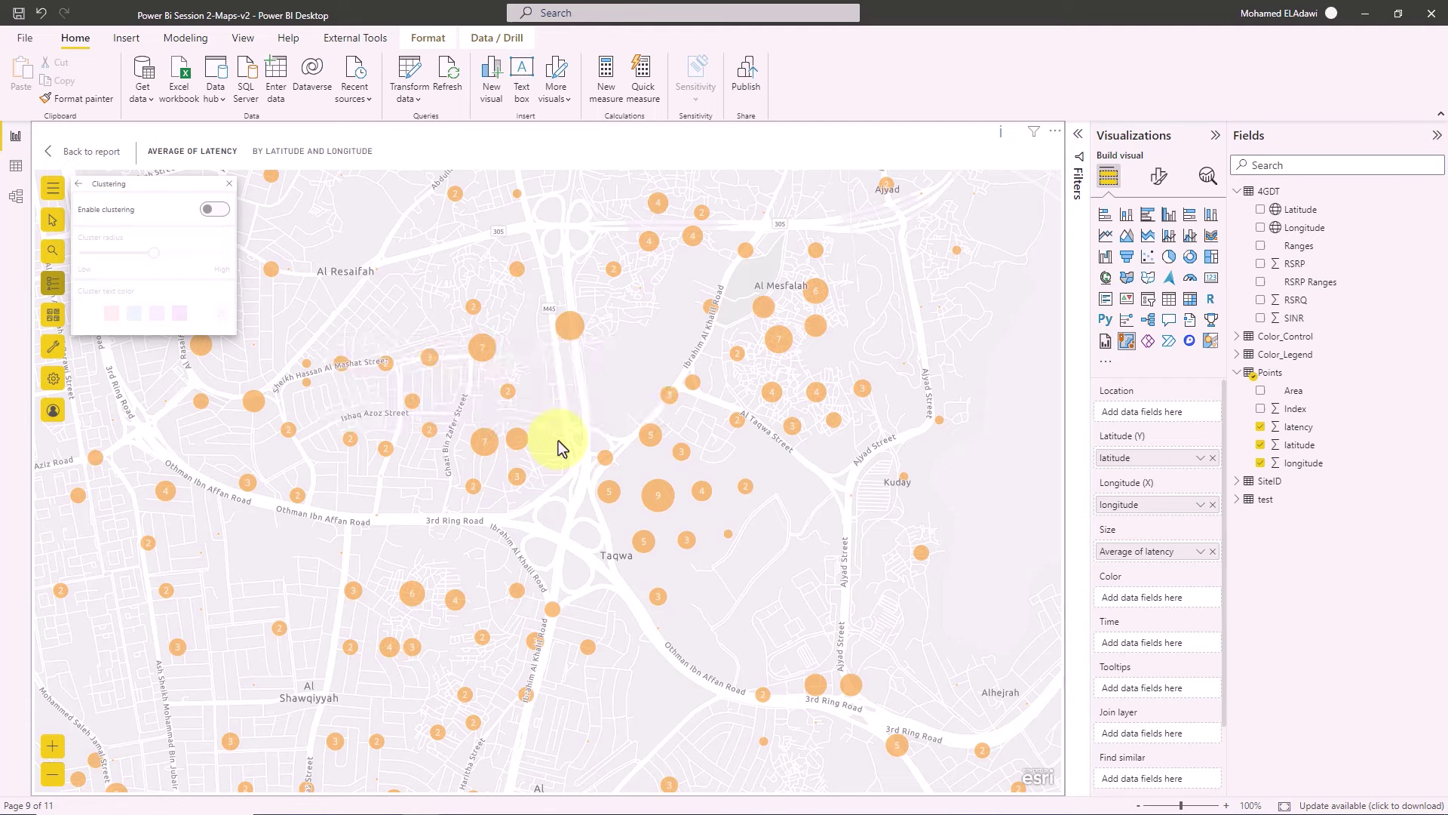
pyautogui.click(491, 440)
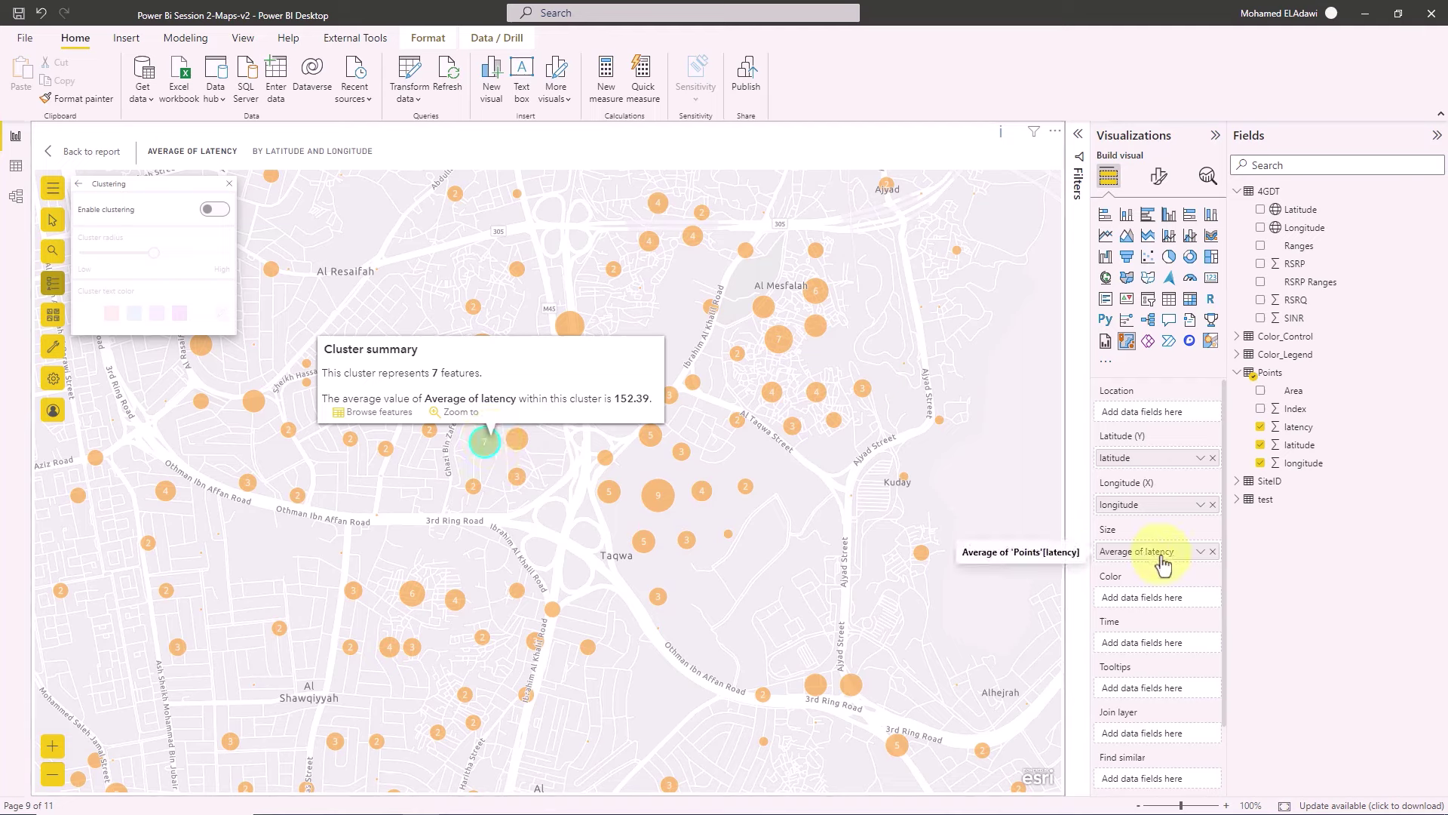
pyautogui.click(1030, 524)
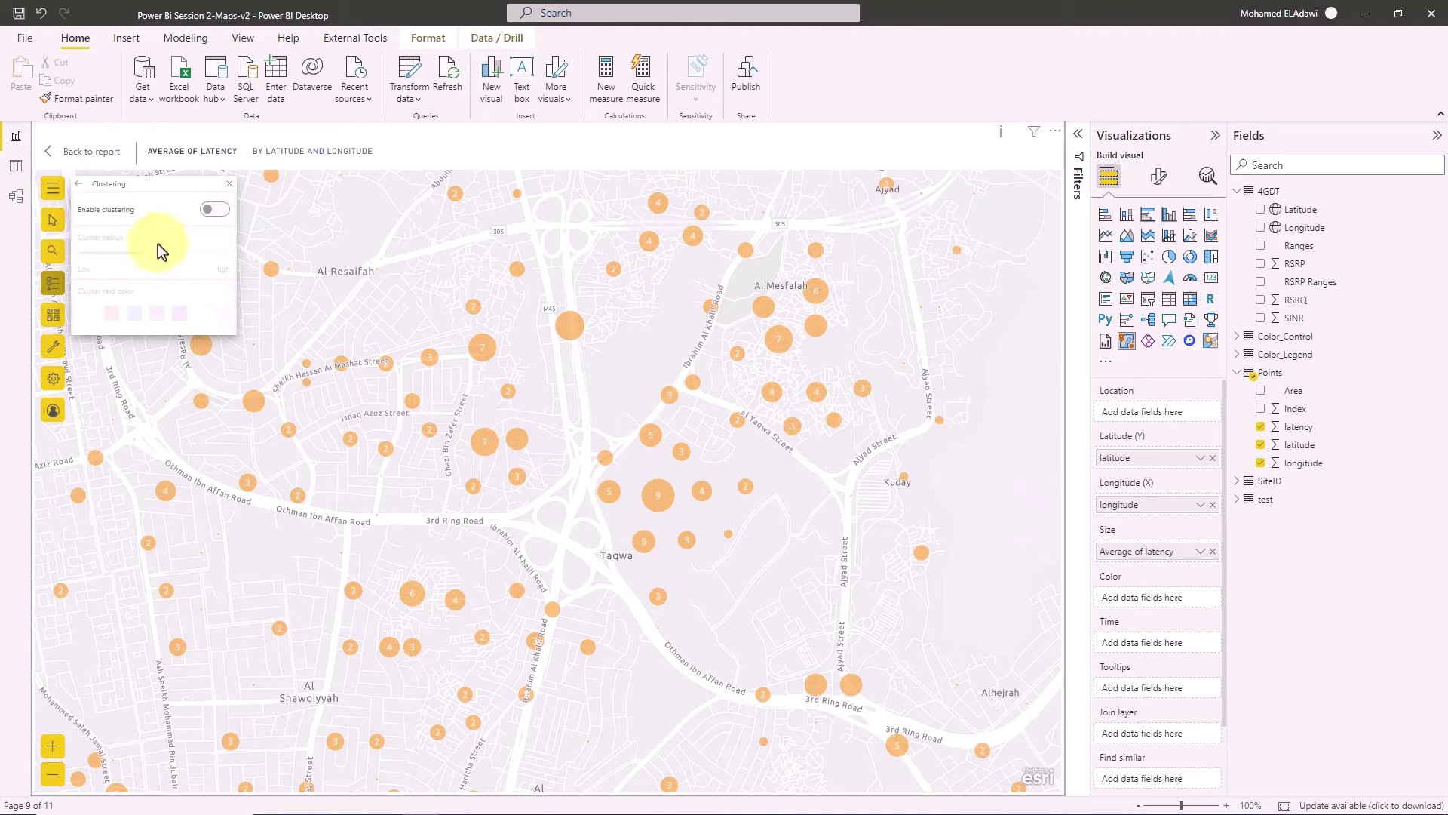
# Turn clustering back on, raise the cluster radius to its High end and check the summary of the large cluster near Taqwa.
pyautogui.click(213, 211)
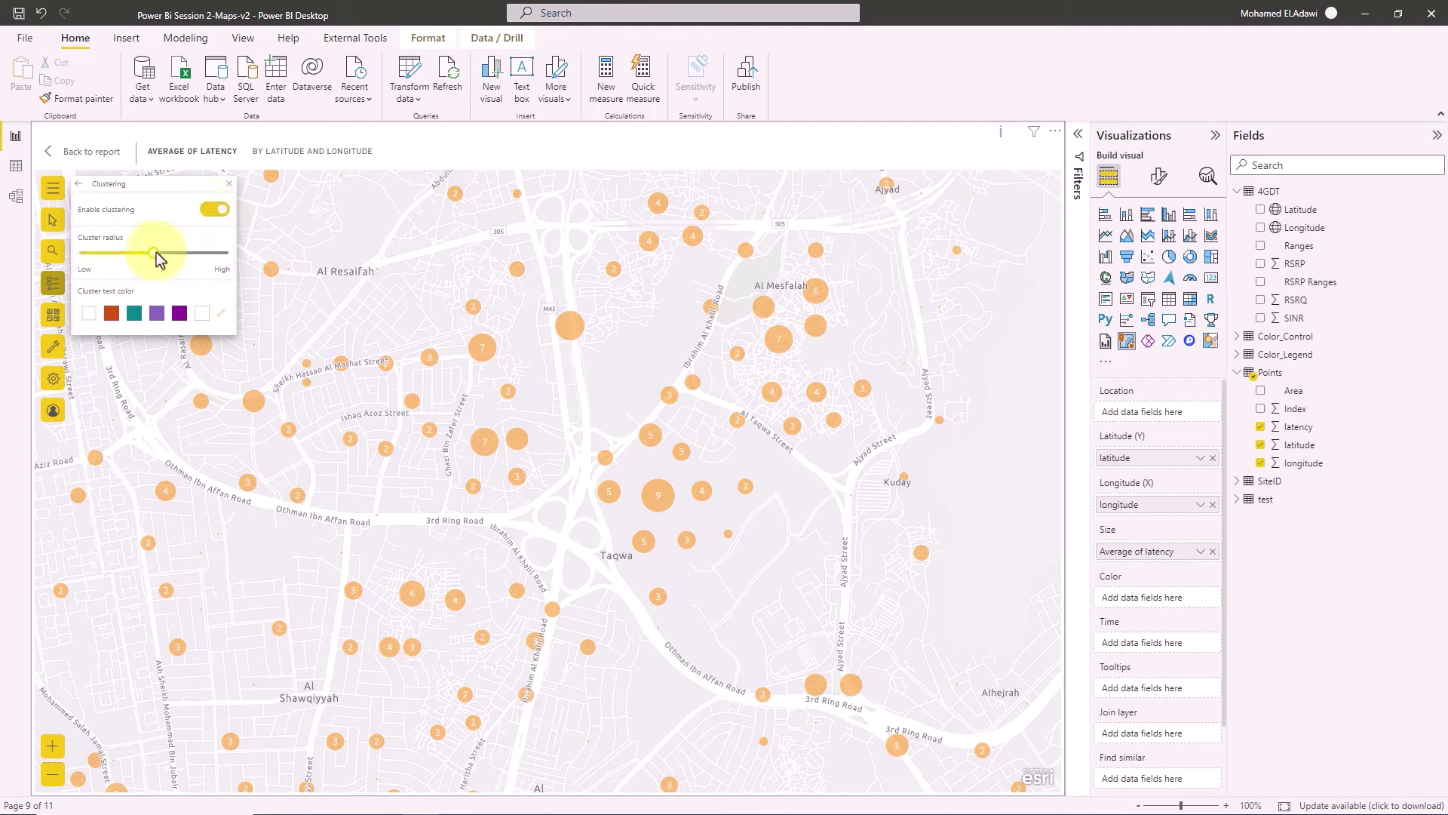
pyautogui.moveTo(174, 252); pyautogui.dragTo(178, 252)
pyautogui.click(495, 445)
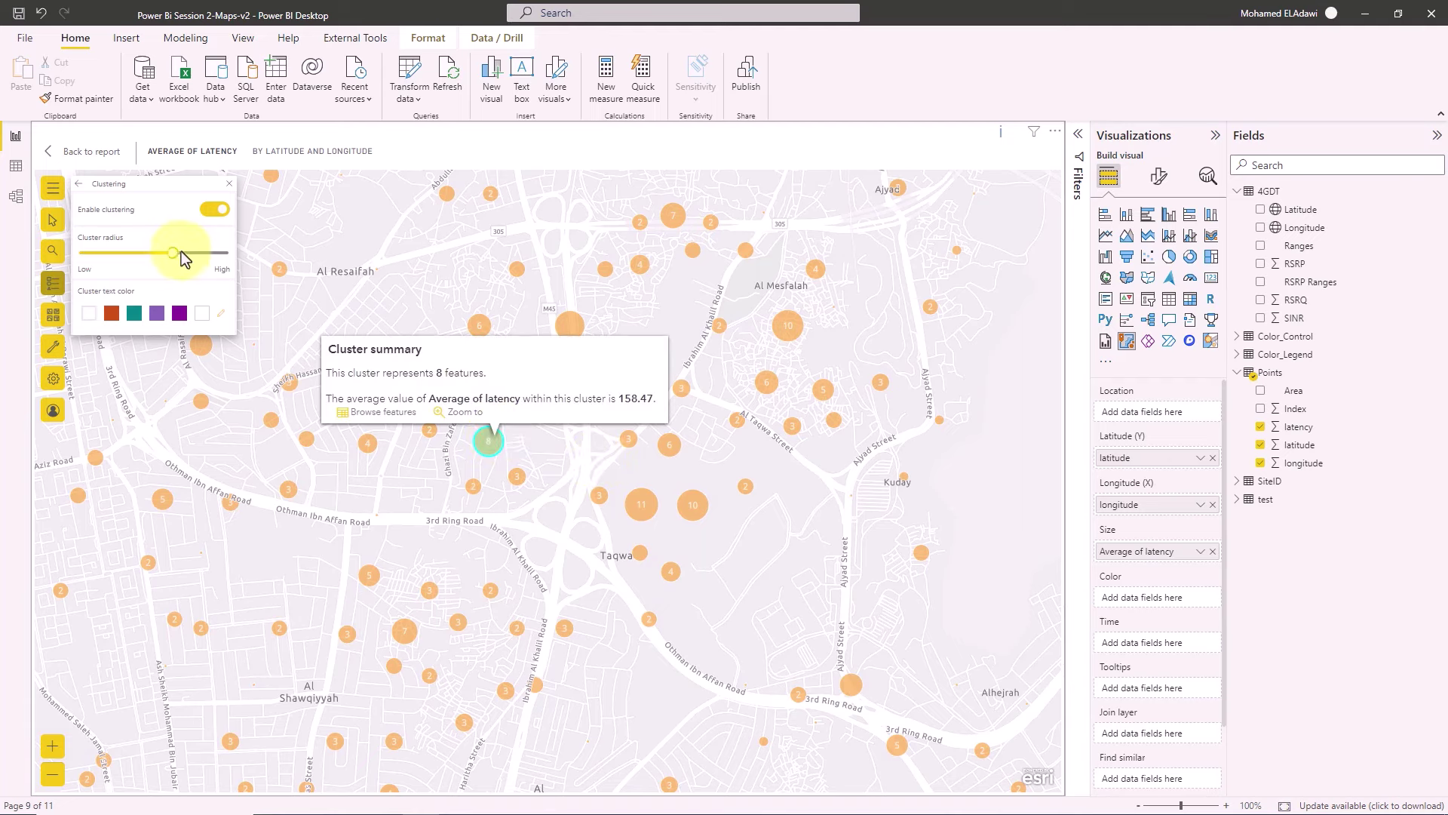
pyautogui.moveTo(178, 252); pyautogui.dragTo(243, 259)
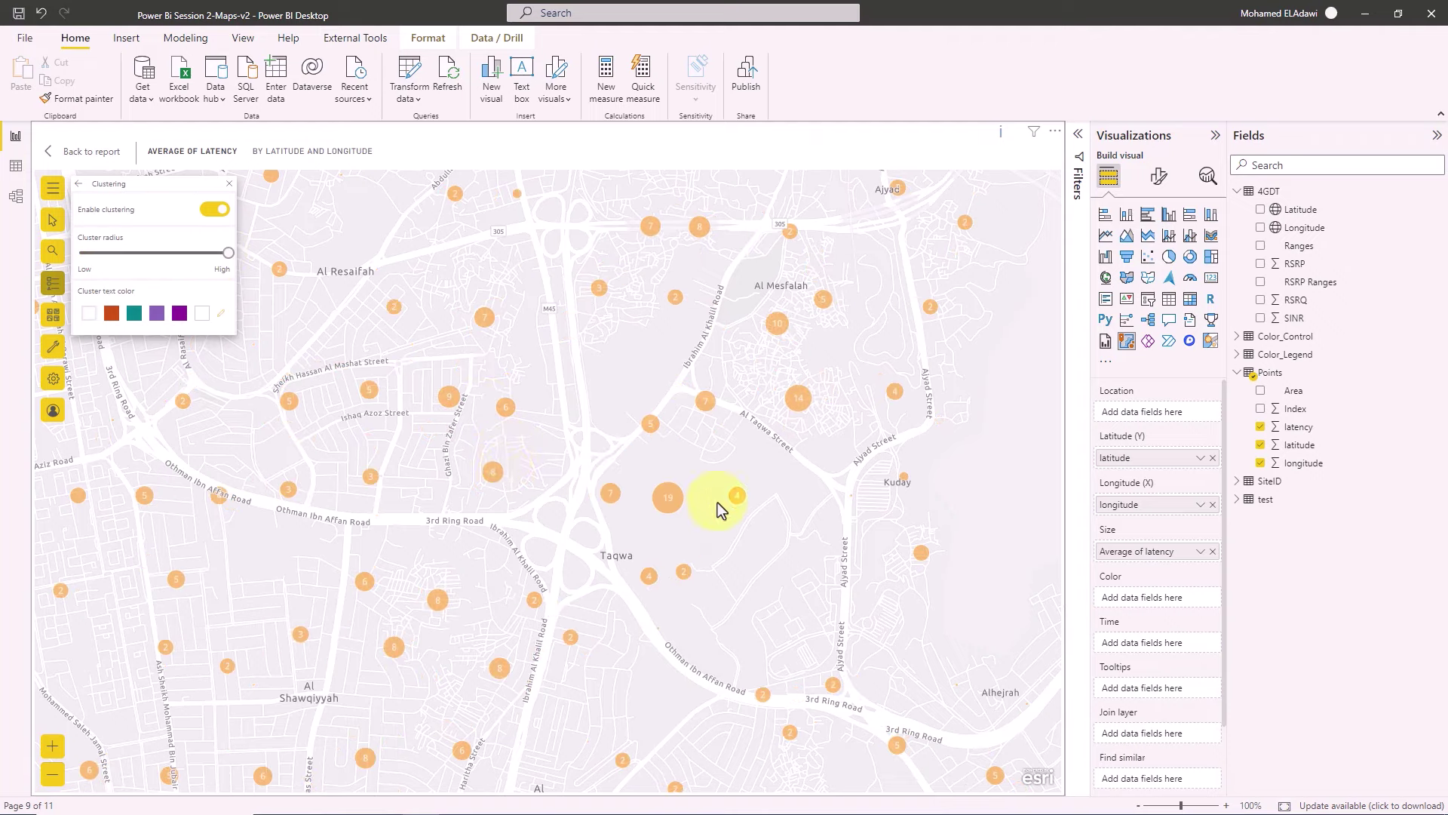
pyautogui.click(678, 504)
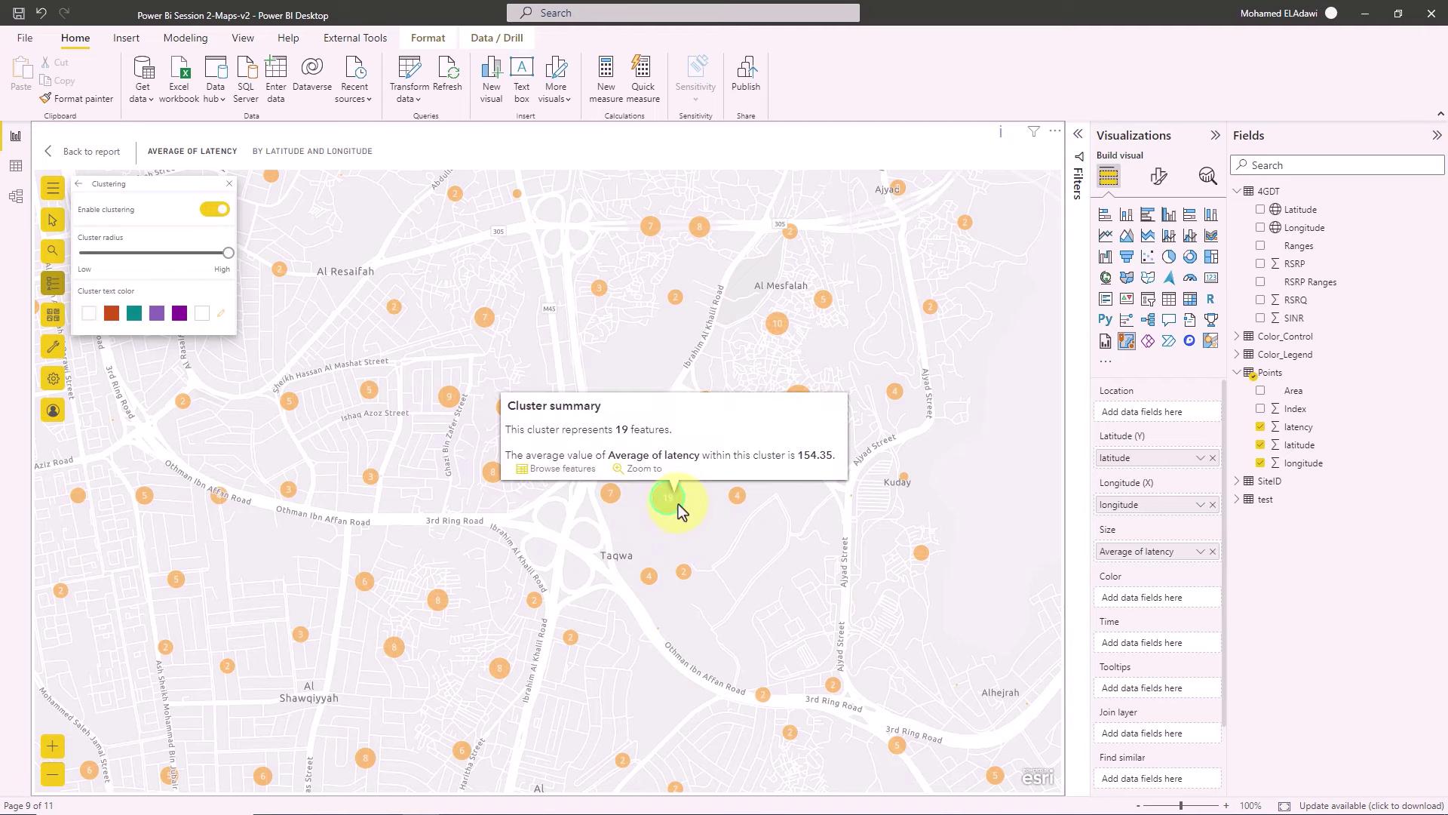
# Expand the Coordinates legend and restyle the layer as Location (Single symbol) with the square symbol.
pyautogui.click(79, 184)
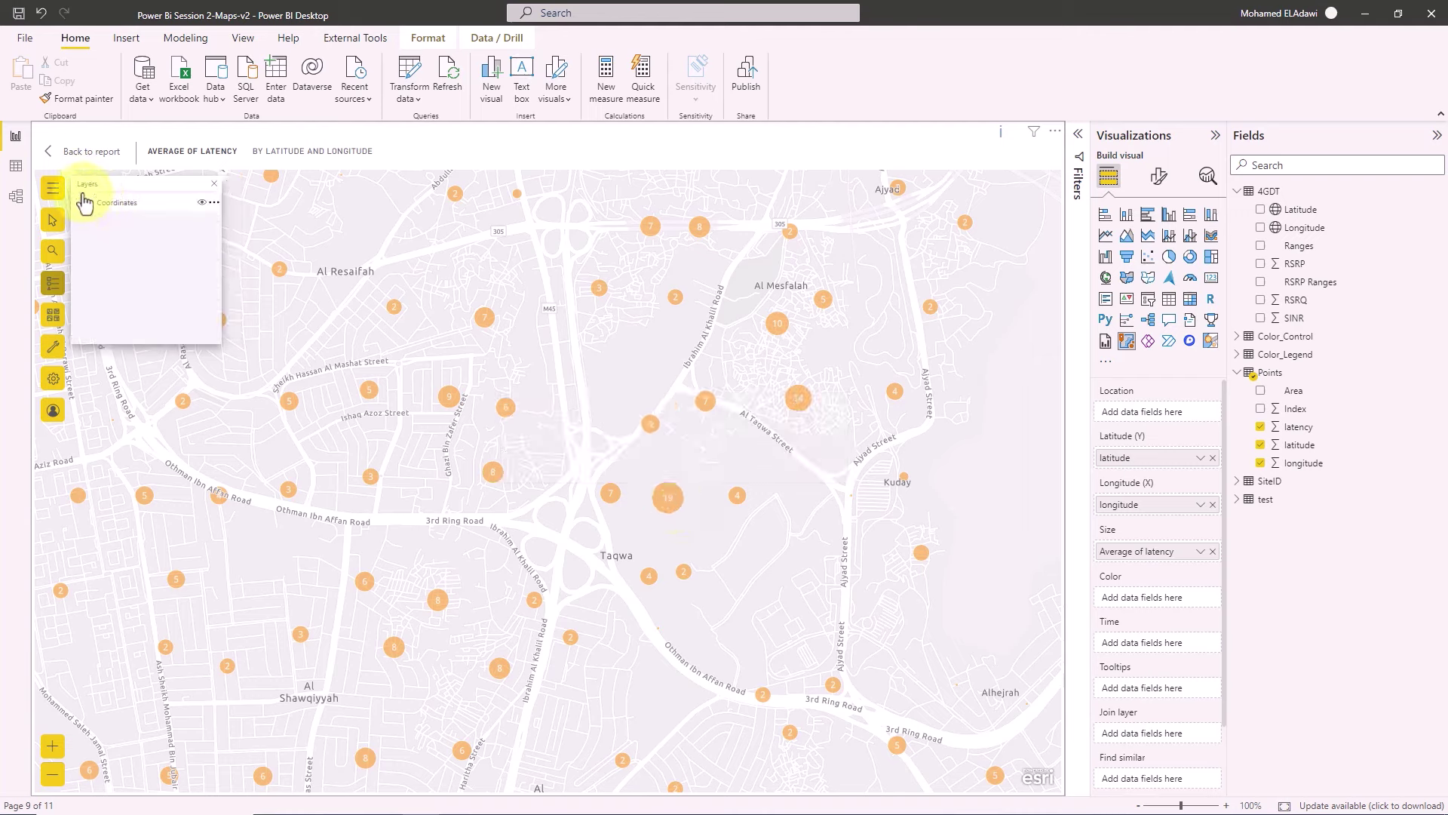
pyautogui.click(83, 202)
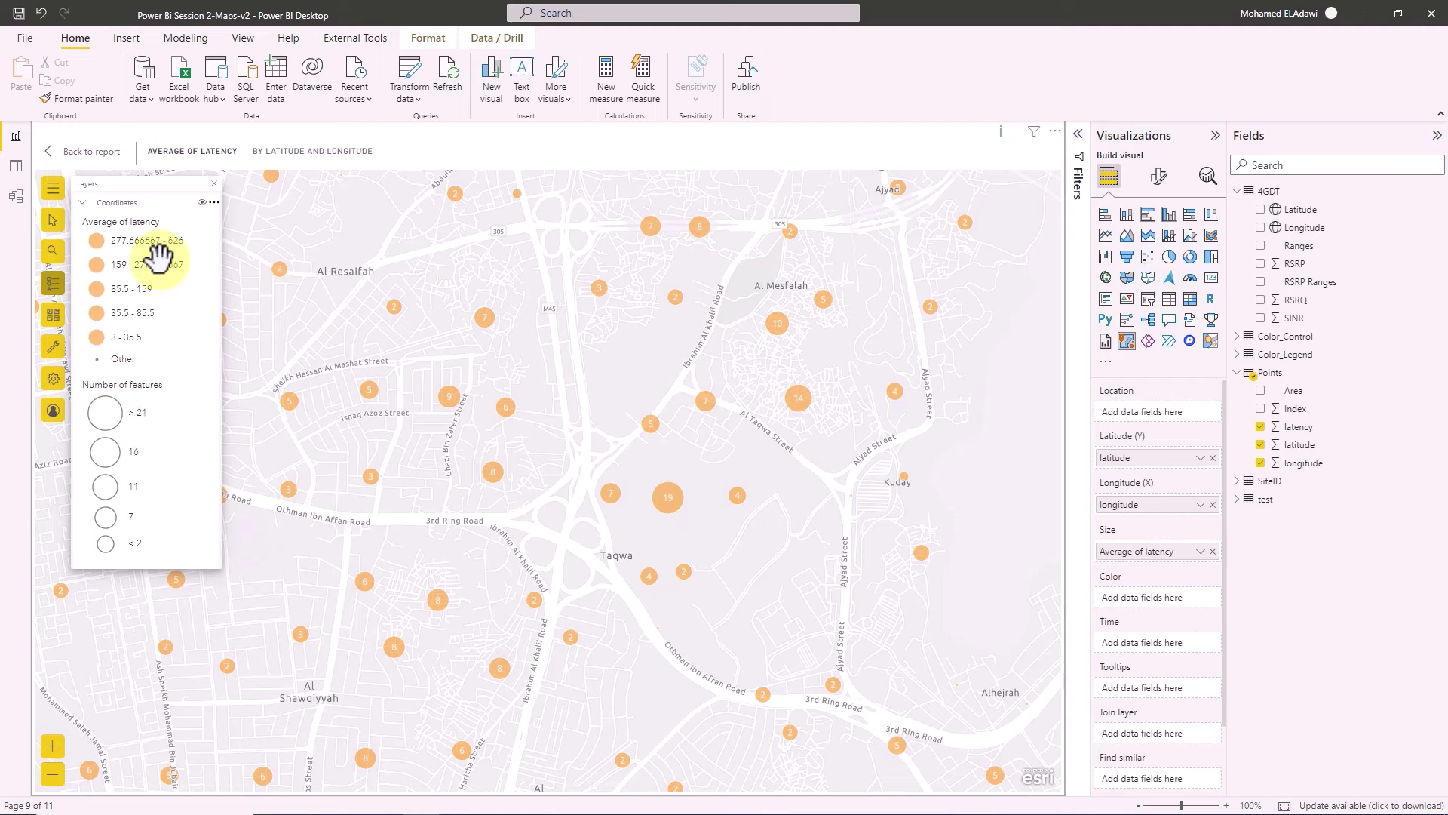
pyautogui.click(215, 202)
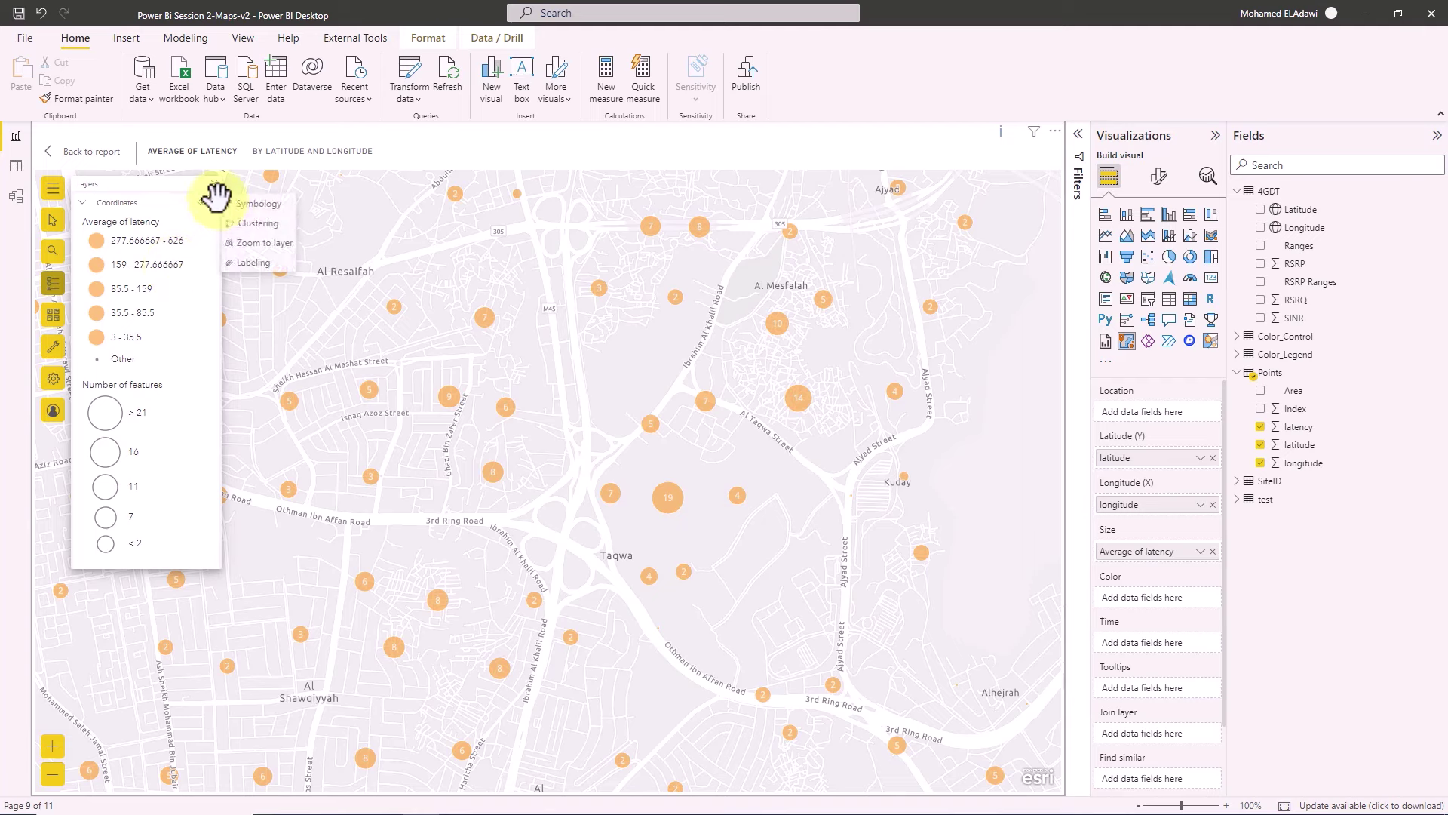
pyautogui.click(266, 206)
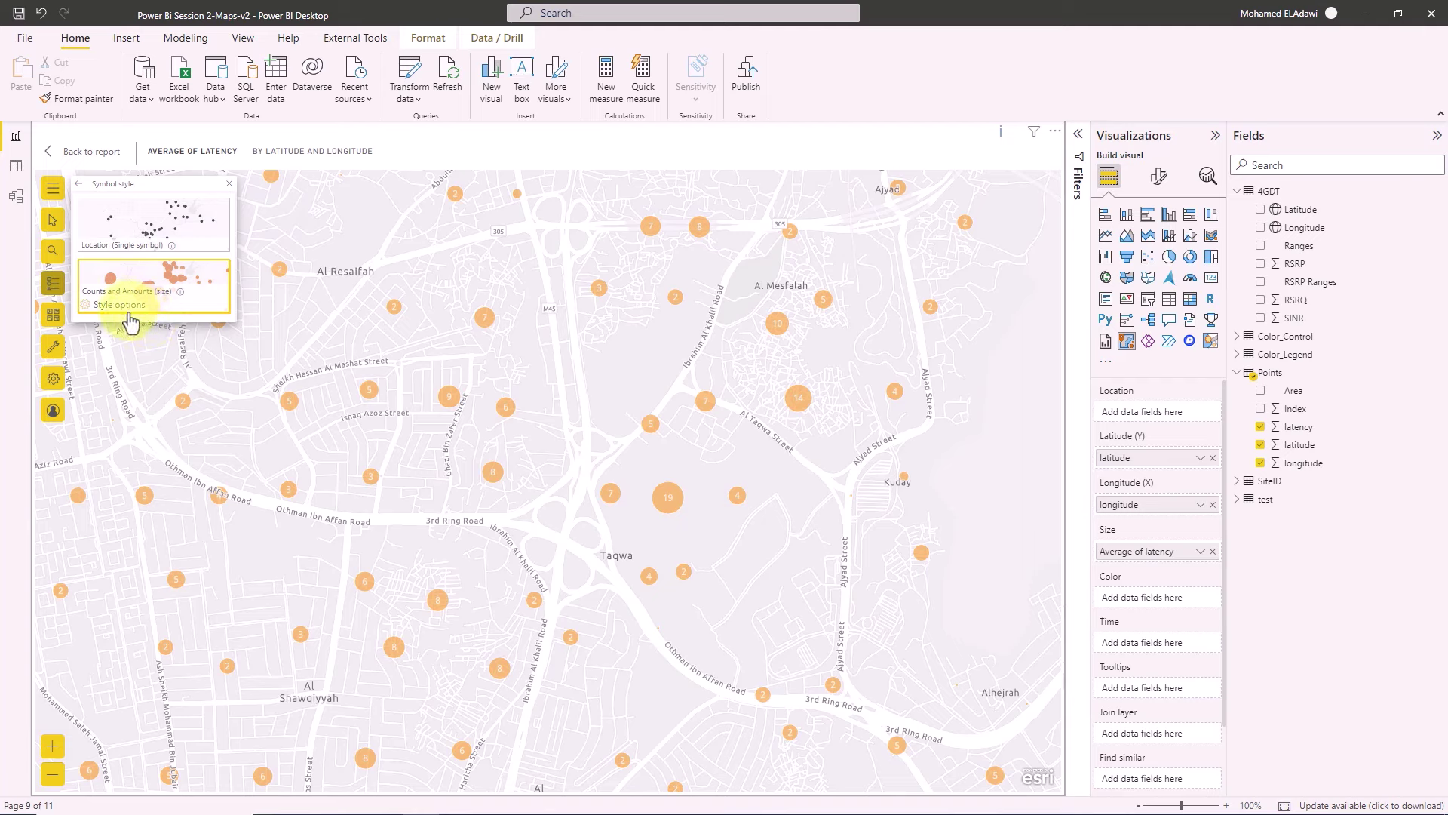
pyautogui.click(131, 257)
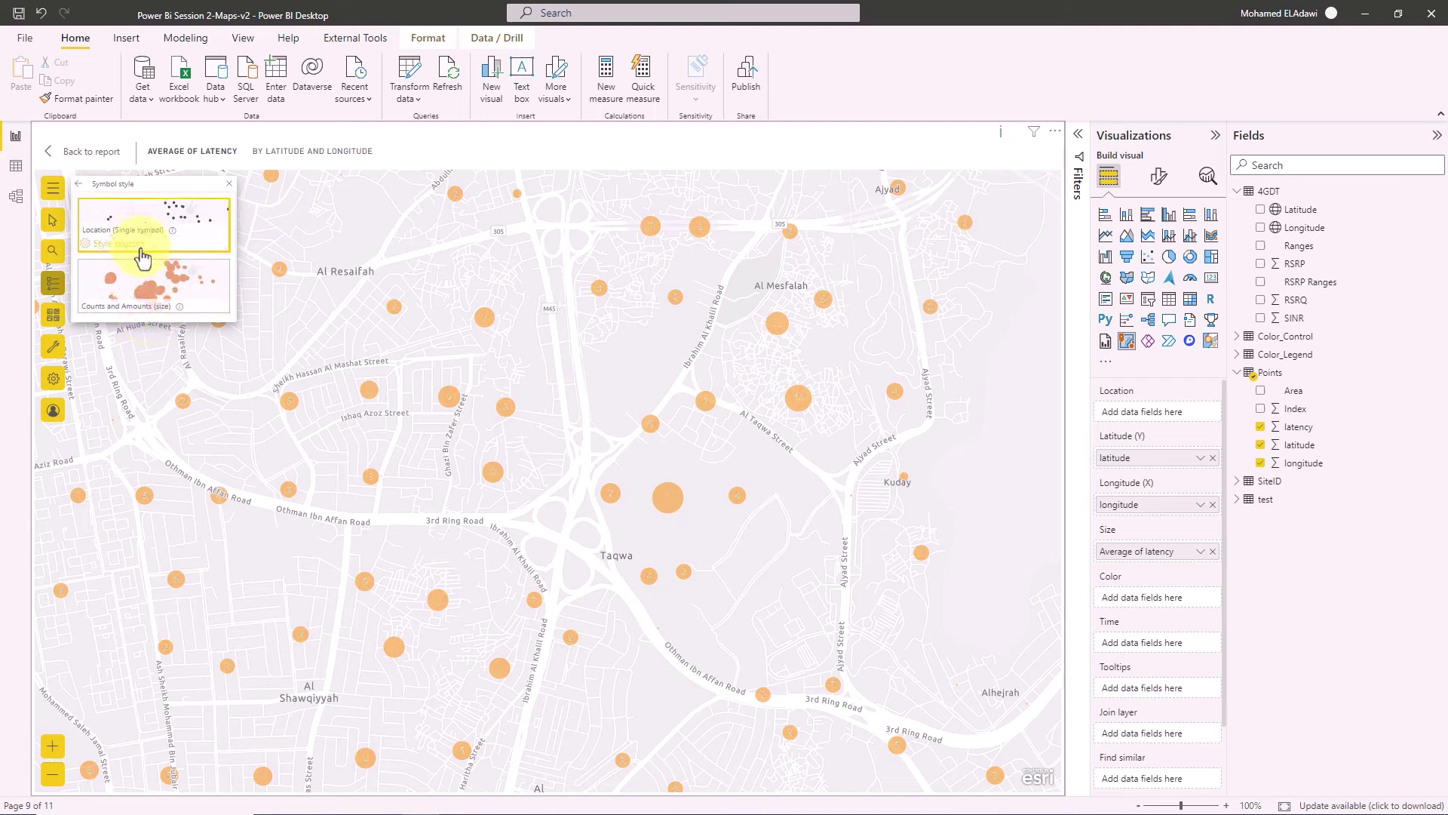
pyautogui.click(129, 256)
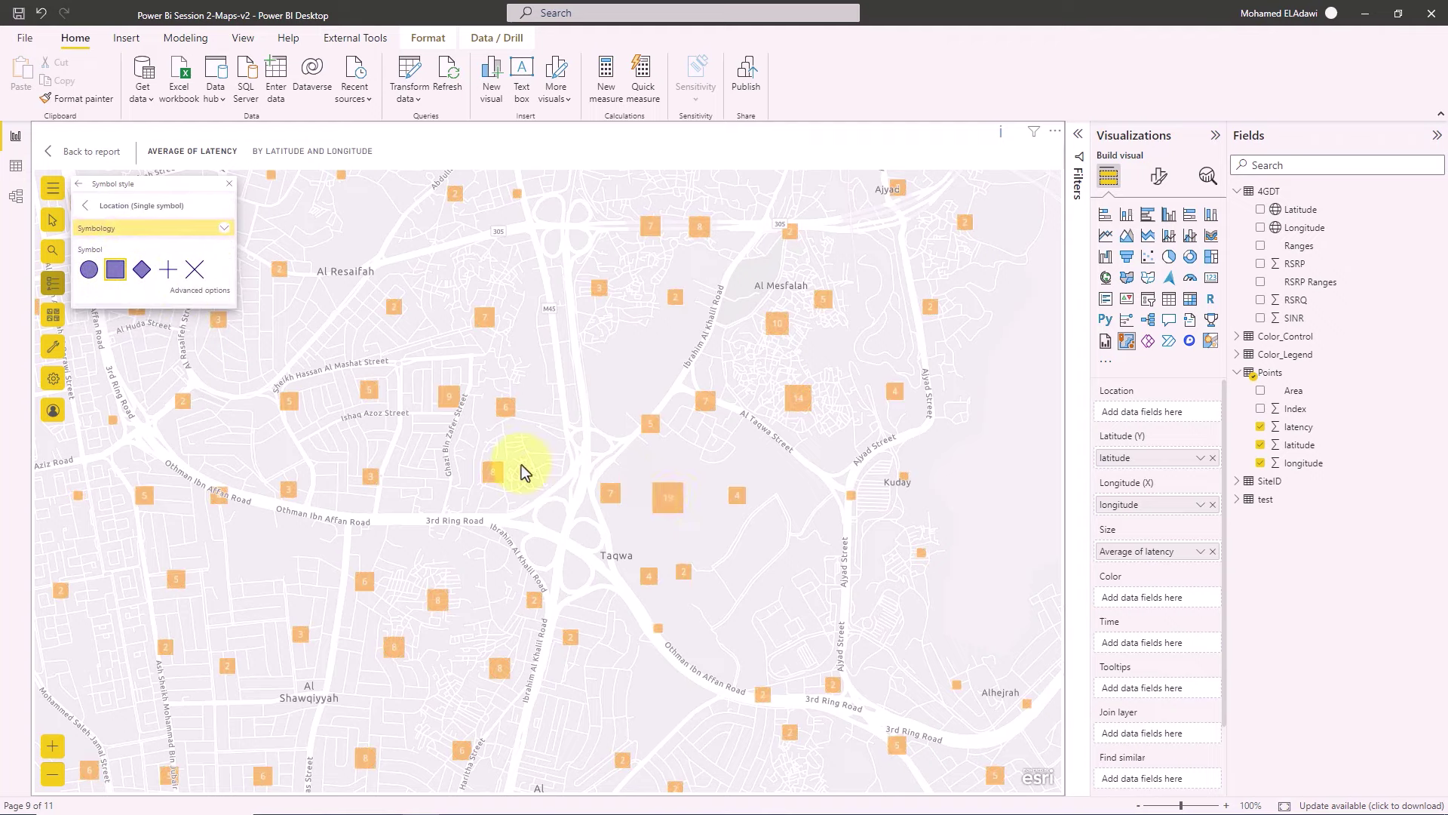
# Open the Coordinates layer's clustering settings, check how the clusters regroup across Mecca at wider extents, and return to the report.
pyautogui.click(86, 205)
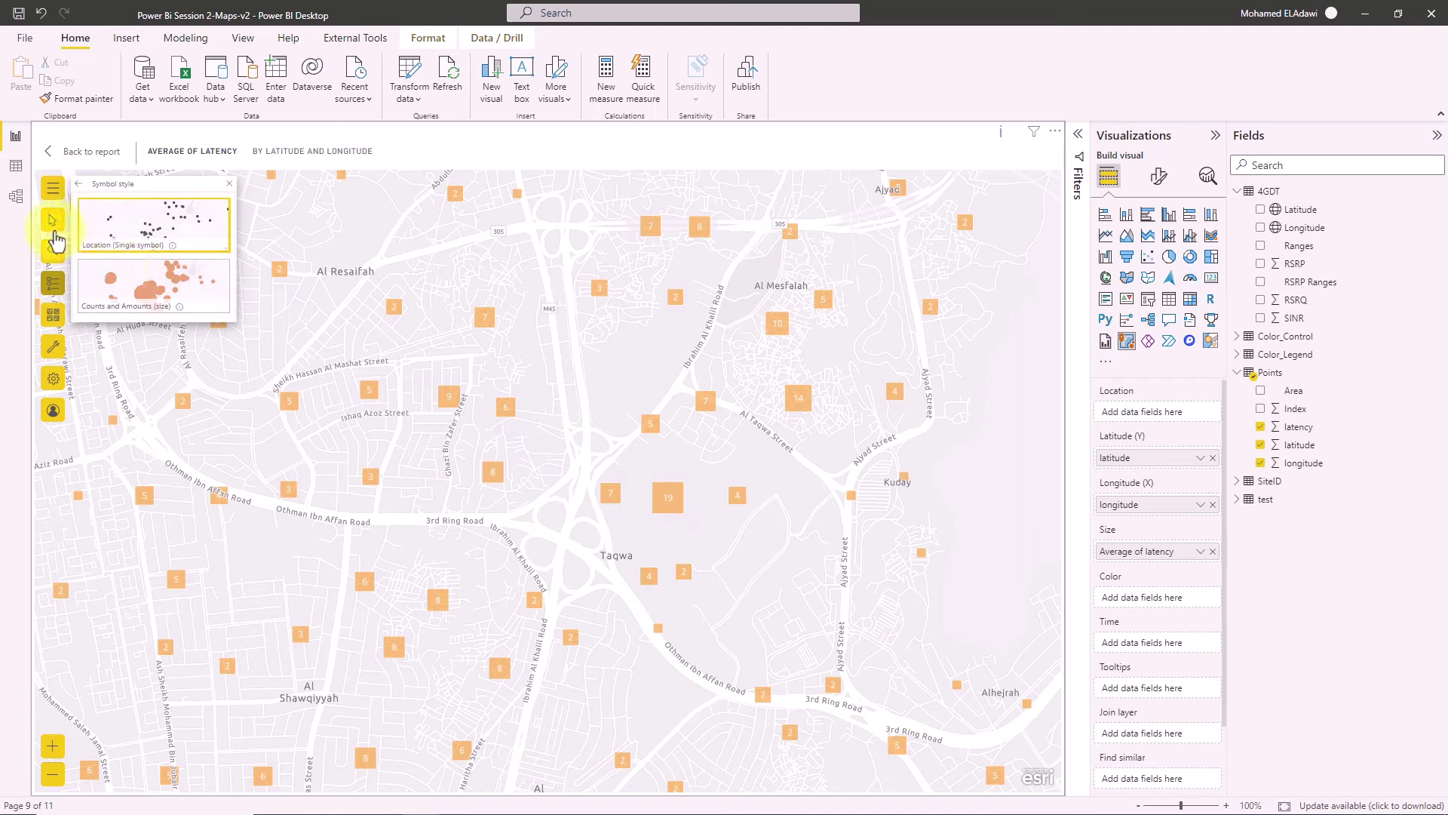
pyautogui.click(76, 187)
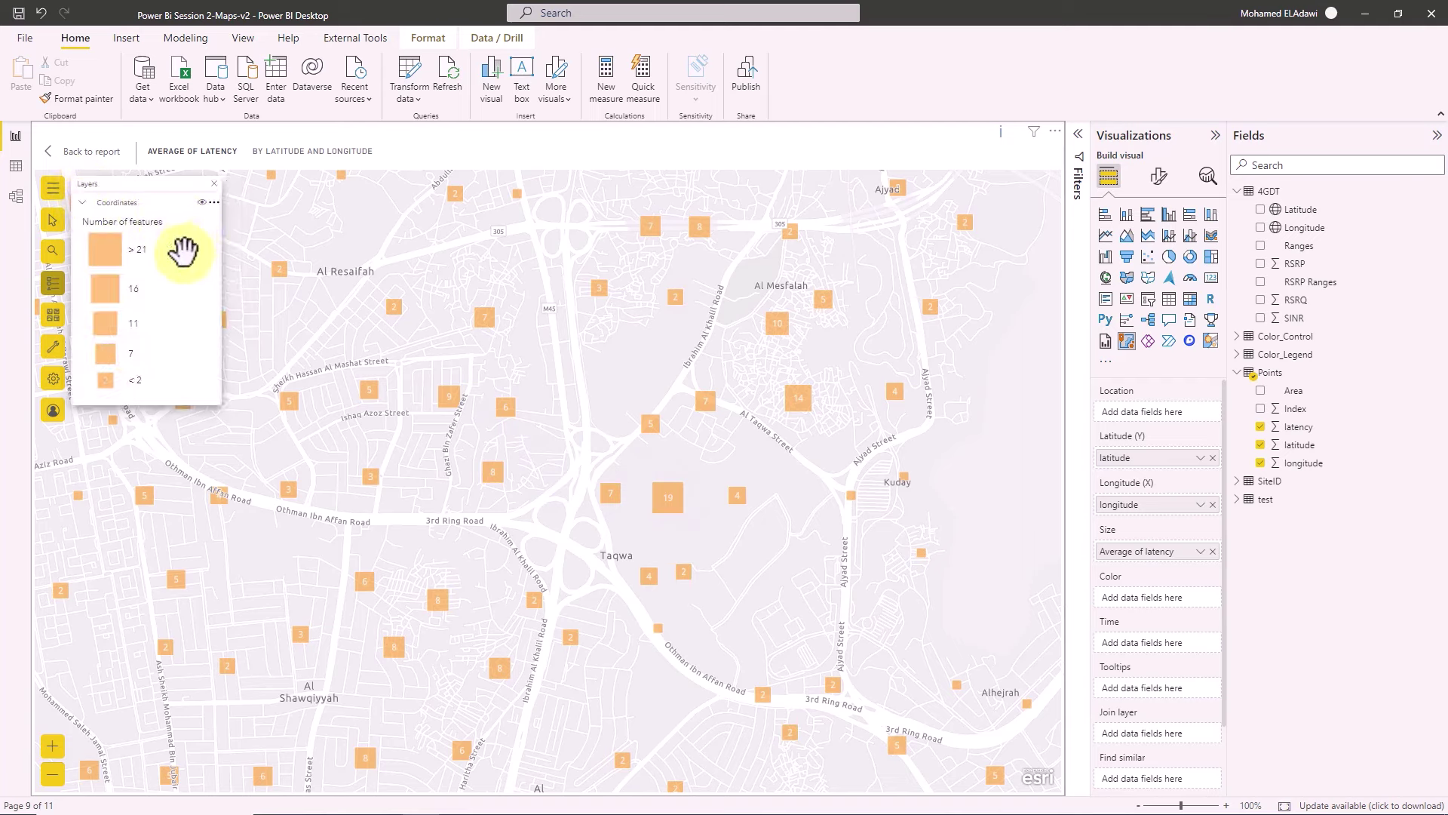
pyautogui.click(211, 199)
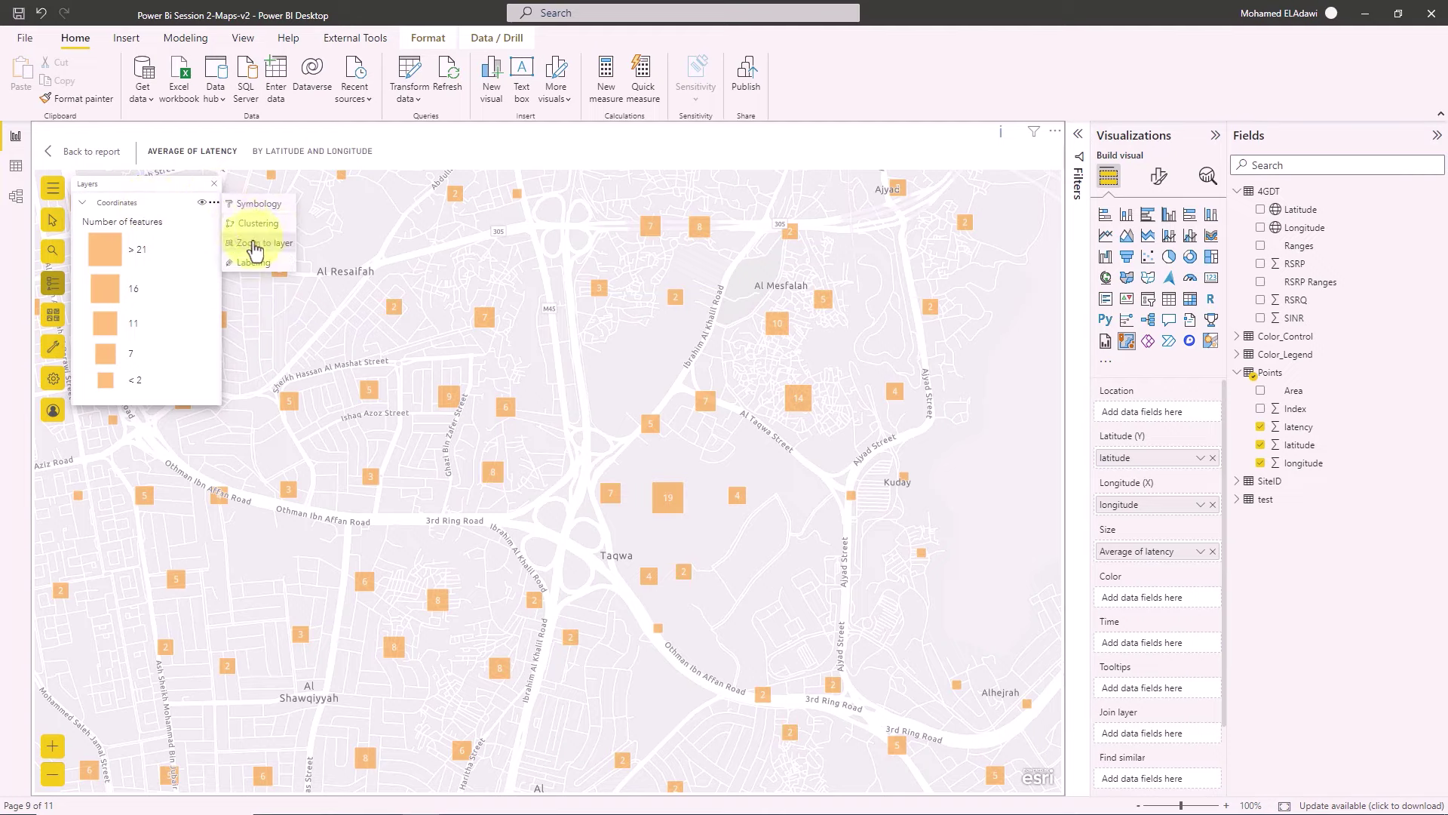
pyautogui.click(269, 232)
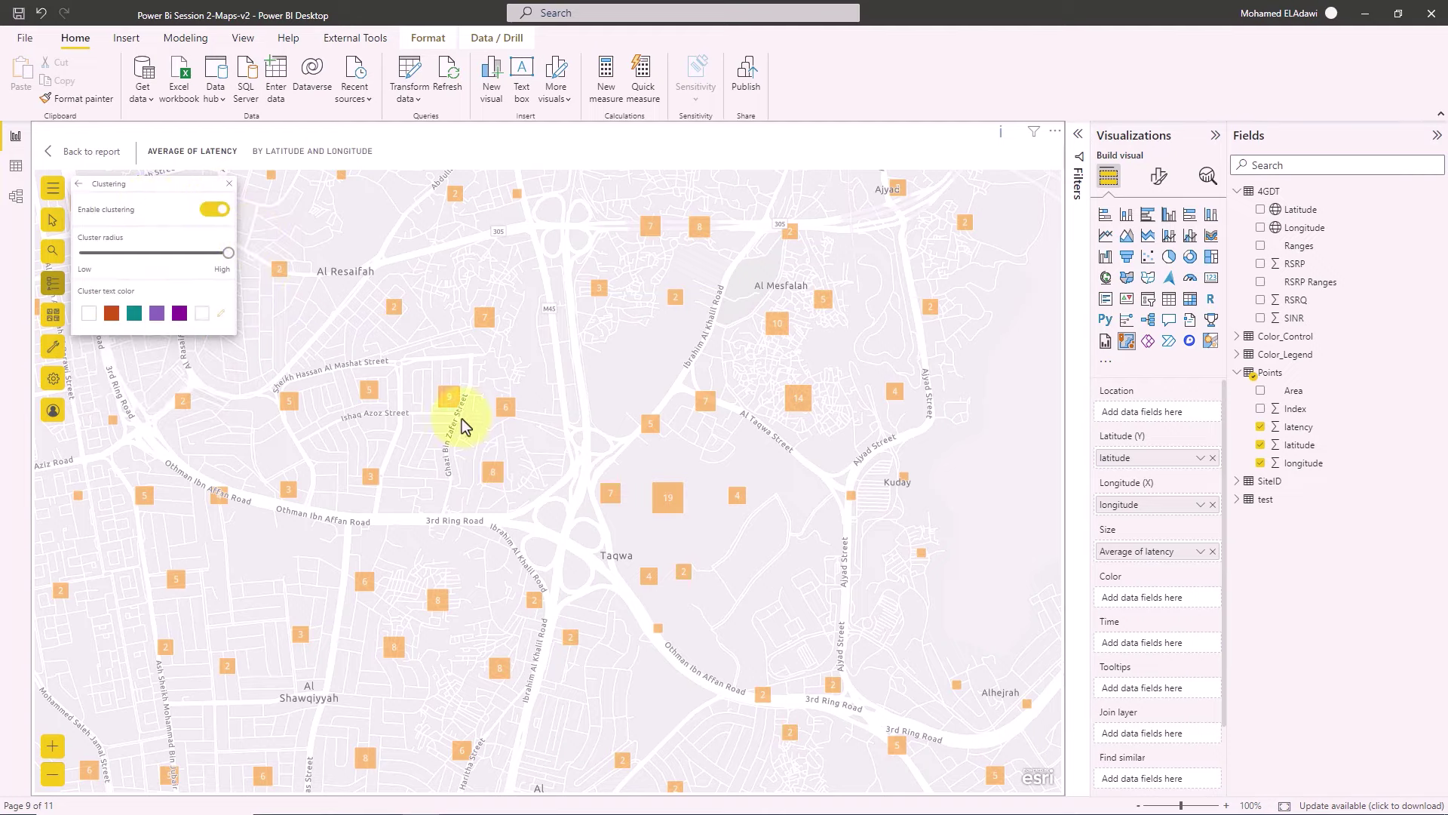
pyautogui.scroll(-1, 543, 457)
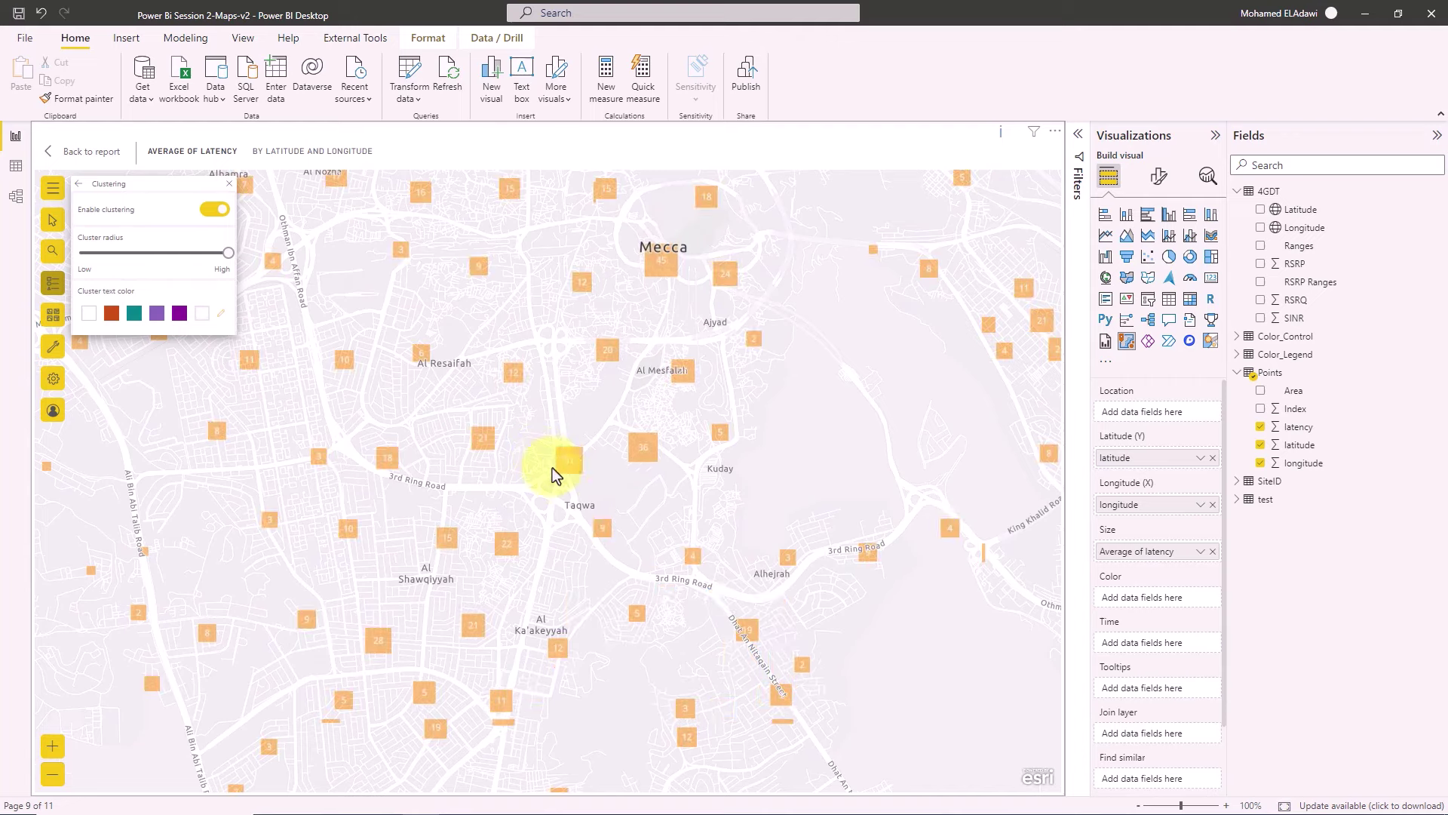
pyautogui.scroll(-1, 572, 486)
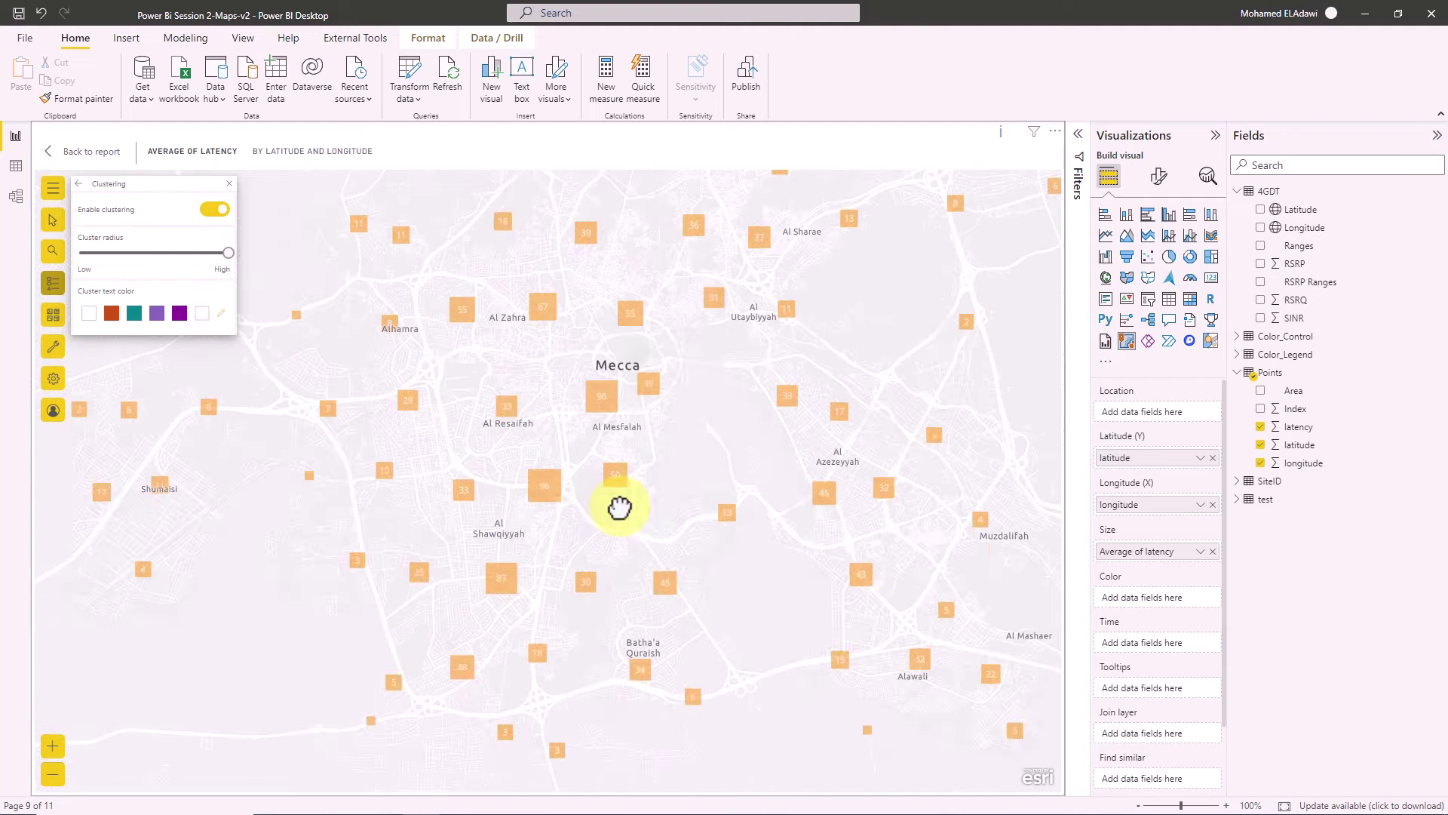
pyautogui.scroll(-1, 620, 508)
pyautogui.scroll(-1, 817, 464)
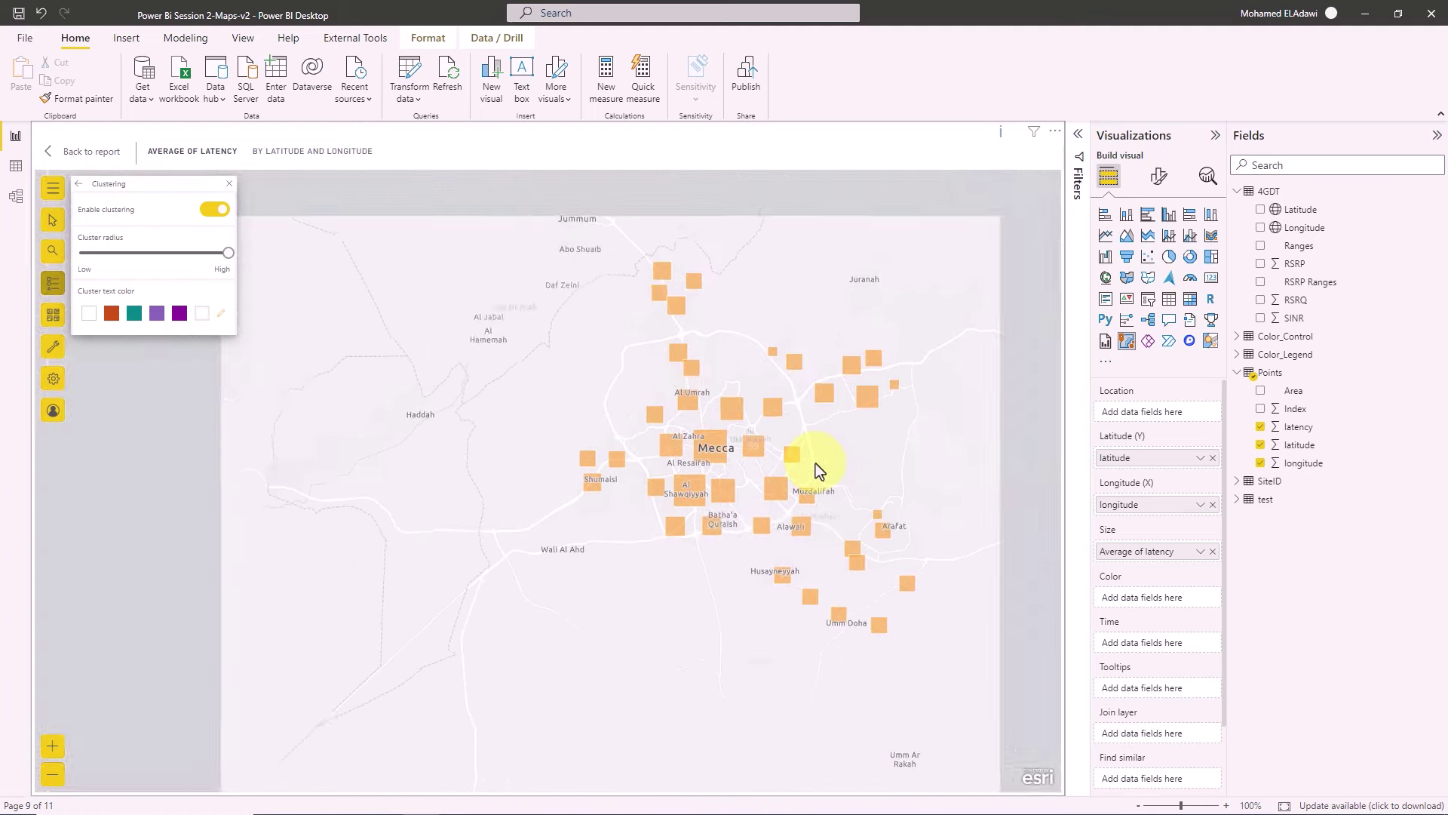
pyautogui.scroll(1, 814, 463)
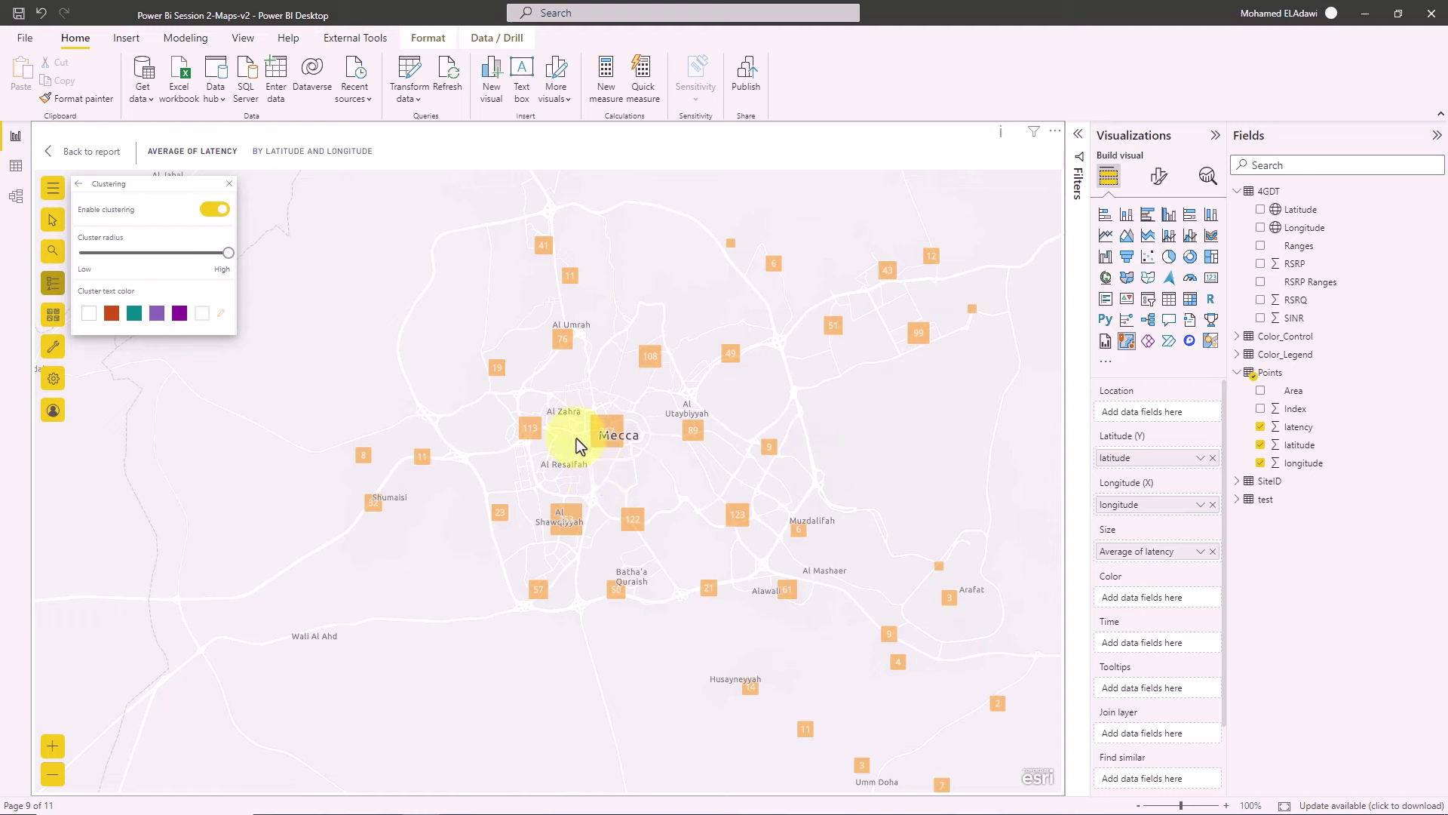
pyautogui.click(117, 151)
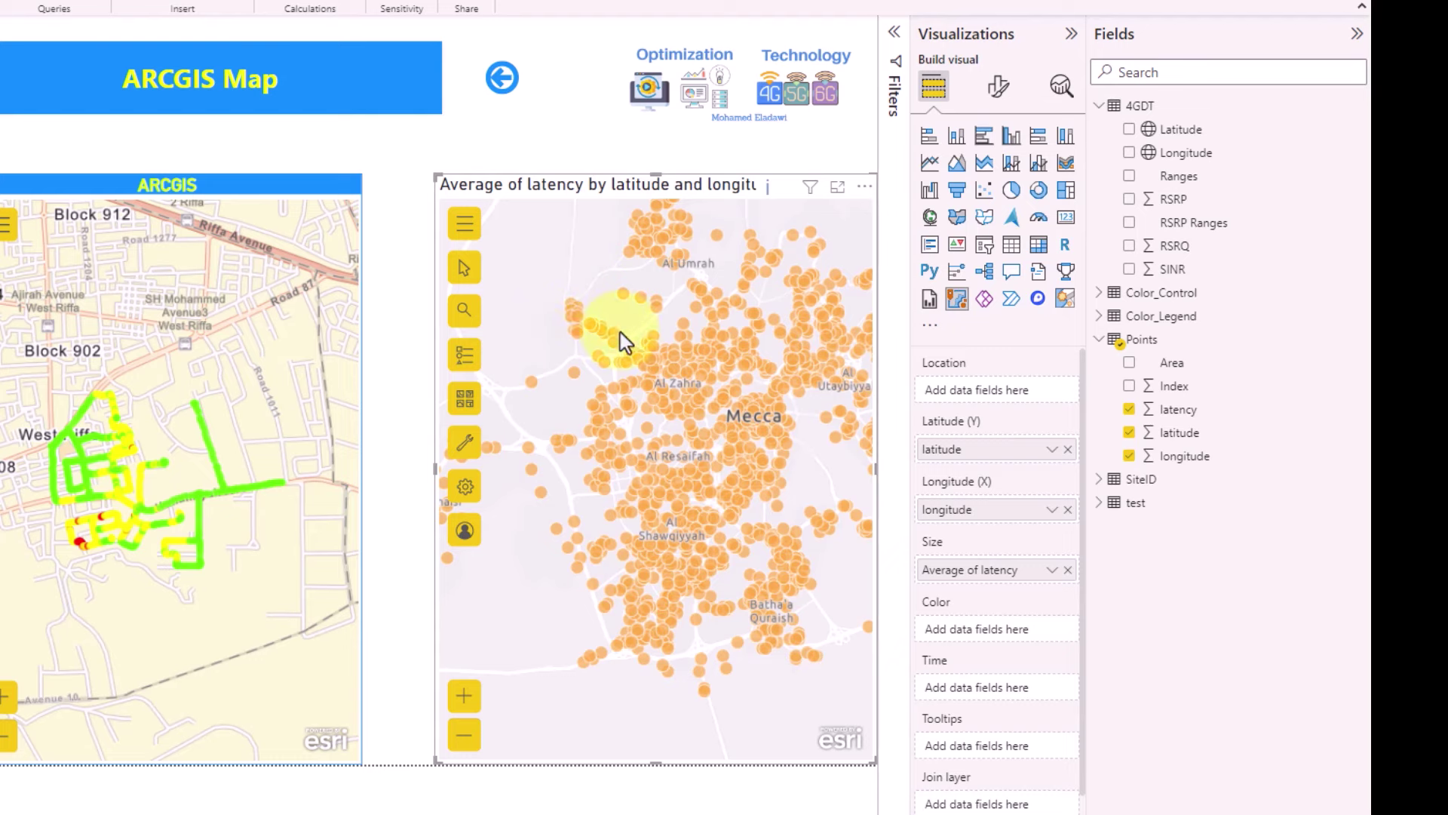
# Review the average latency map's feature selection tools for the Coordinates layer, including the rectangle select option.
pyautogui.click(462, 272)
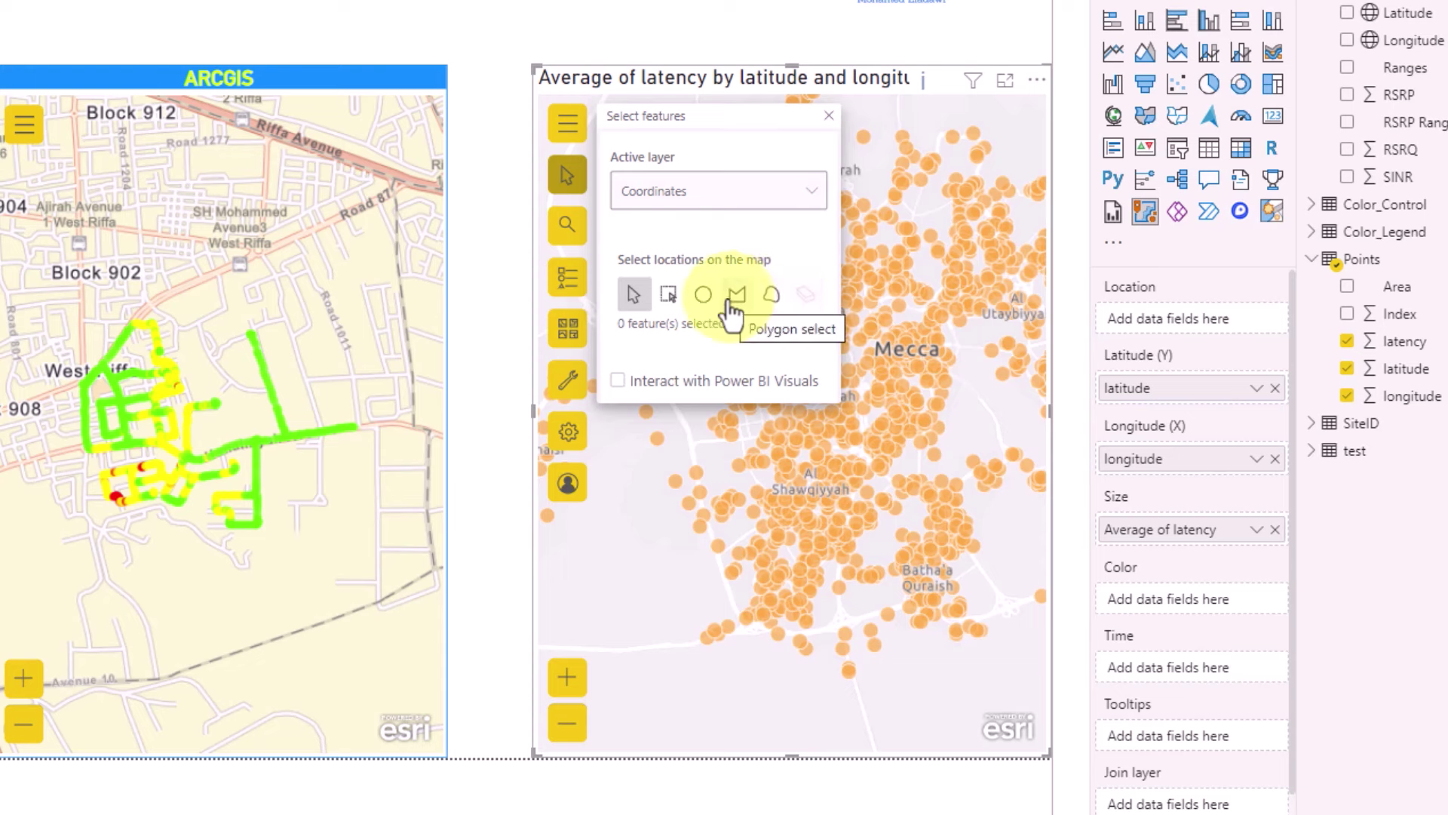
pyautogui.click(669, 294)
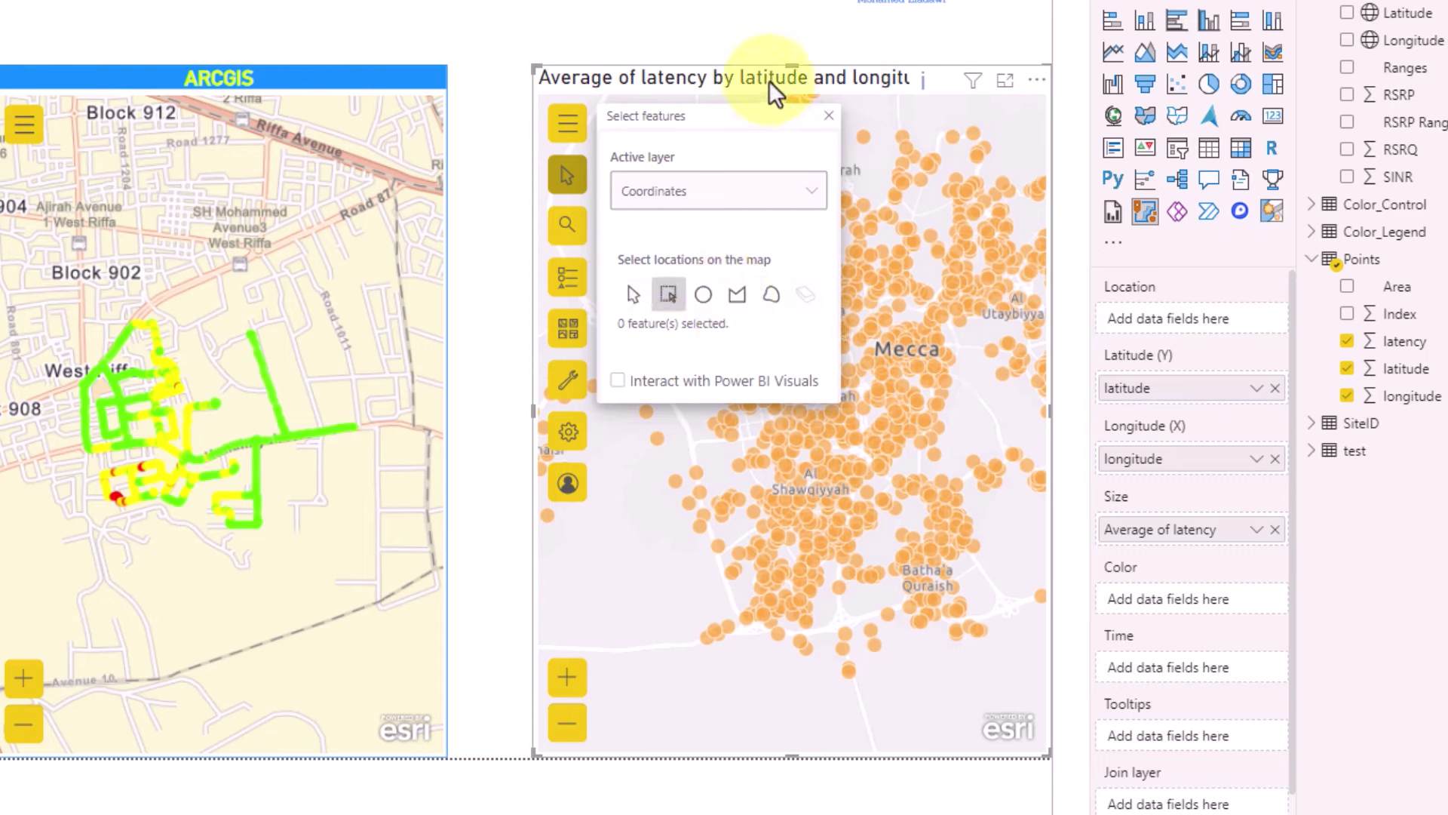
pyautogui.click(829, 115)
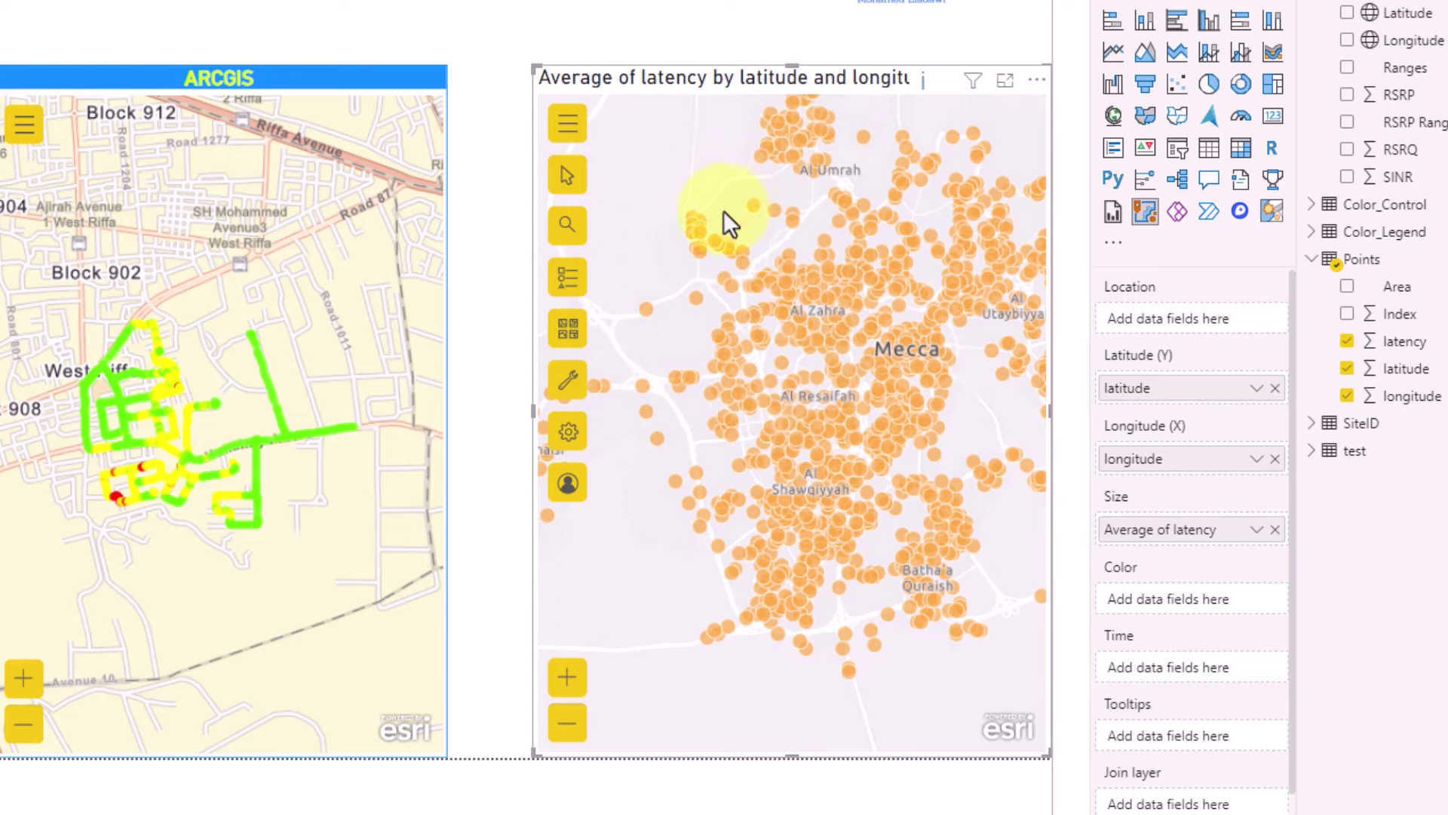
# Exclude a single point from the small group northwest of Al Zahra on the average latency map.
pyautogui.moveTo(645, 201); pyautogui.dragTo(766, 284)
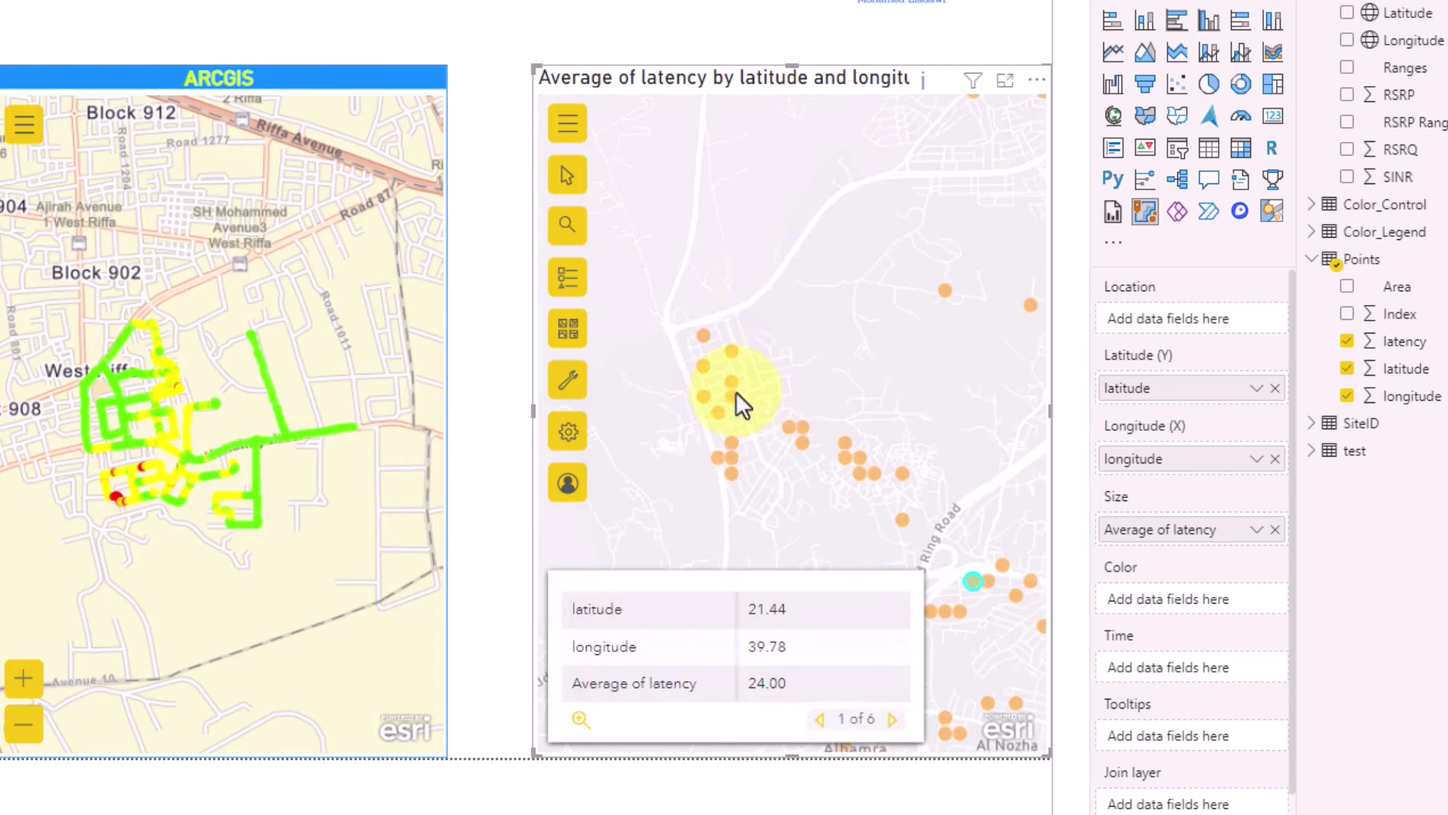
pyautogui.rightClick(732, 400)
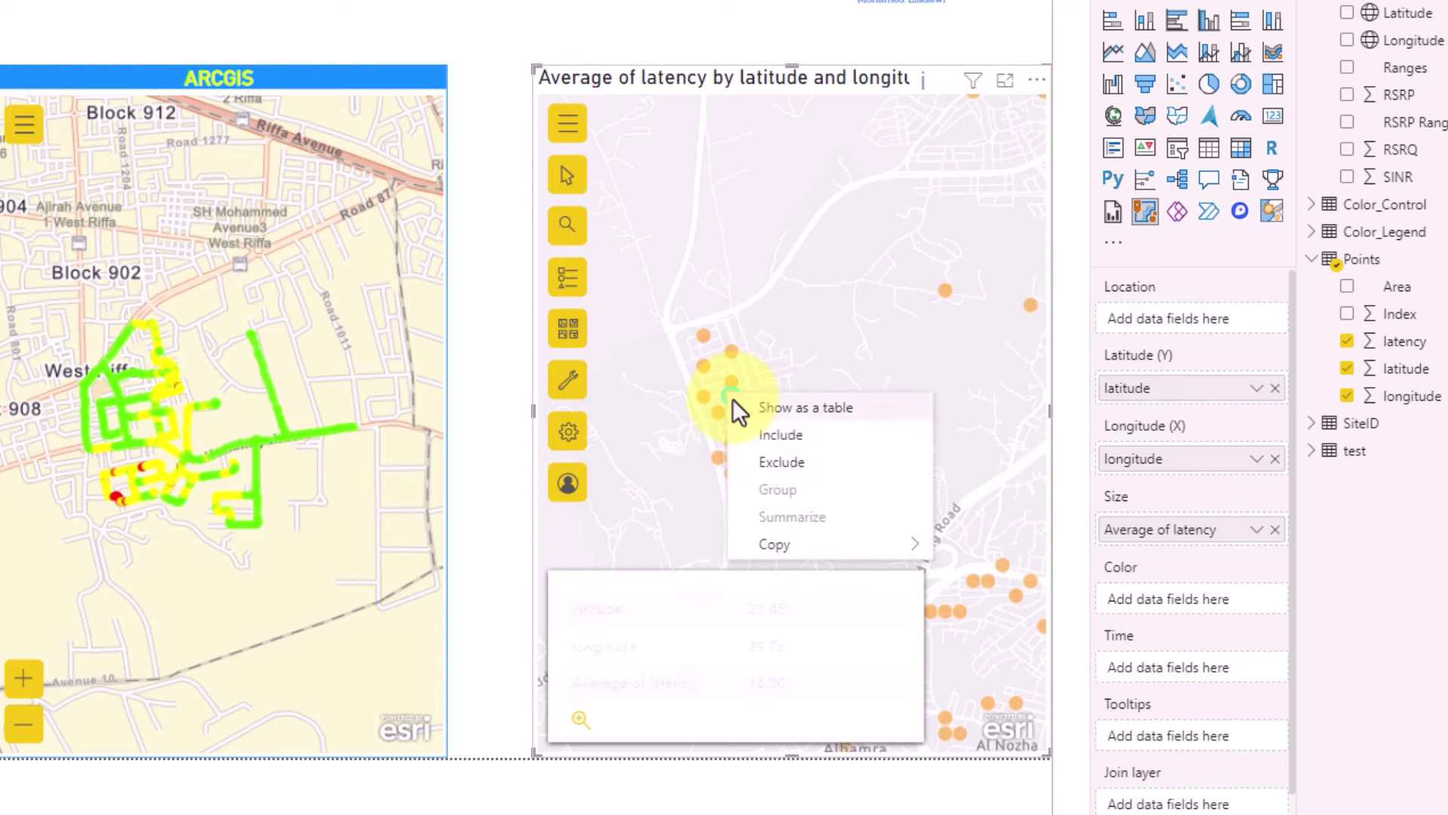
pyautogui.click(793, 474)
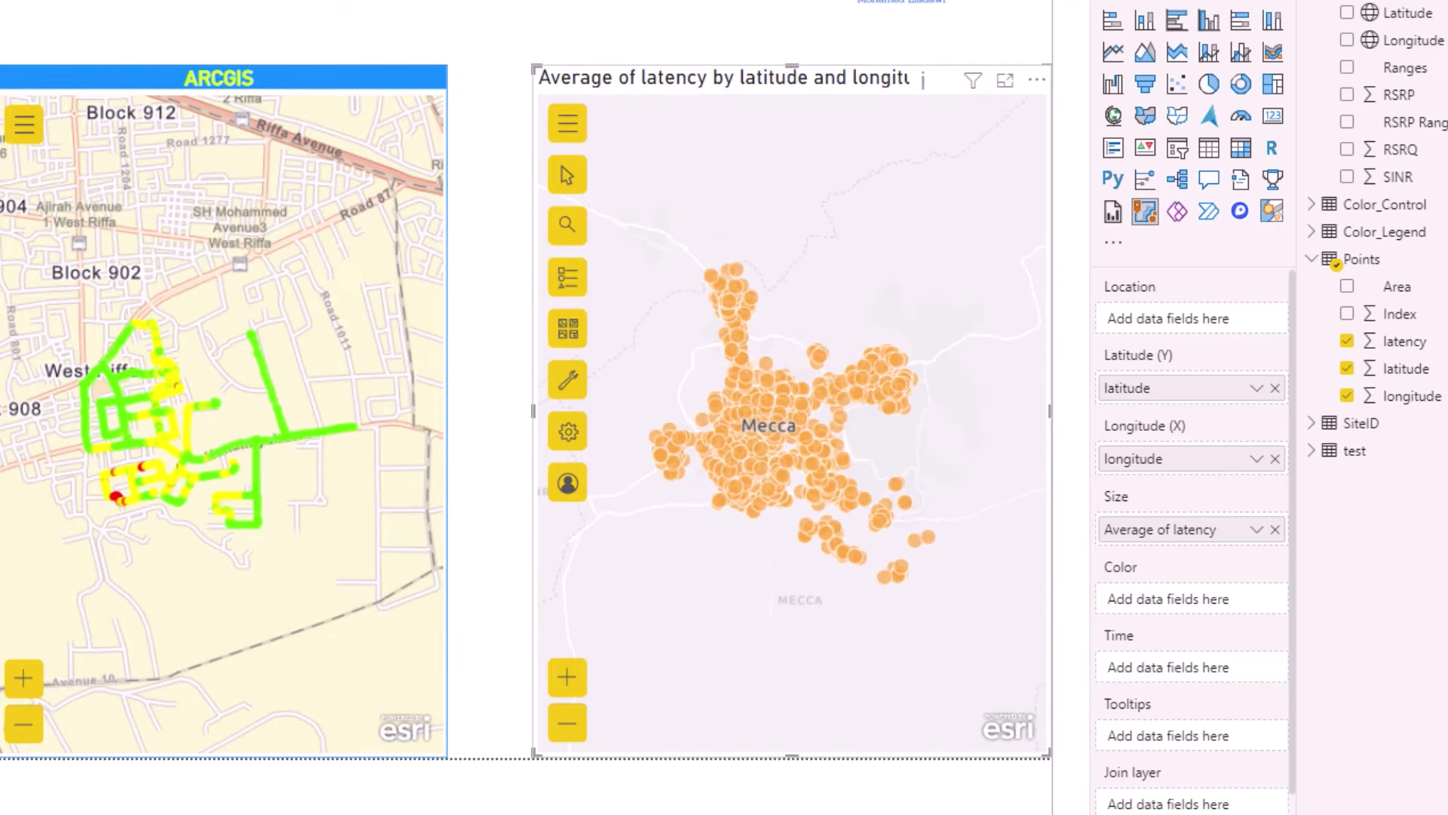
# Check the coordinates and average latency of a single point northwest of Mecca, just below Al Umrah.
pyautogui.scroll(2, 726, 396)
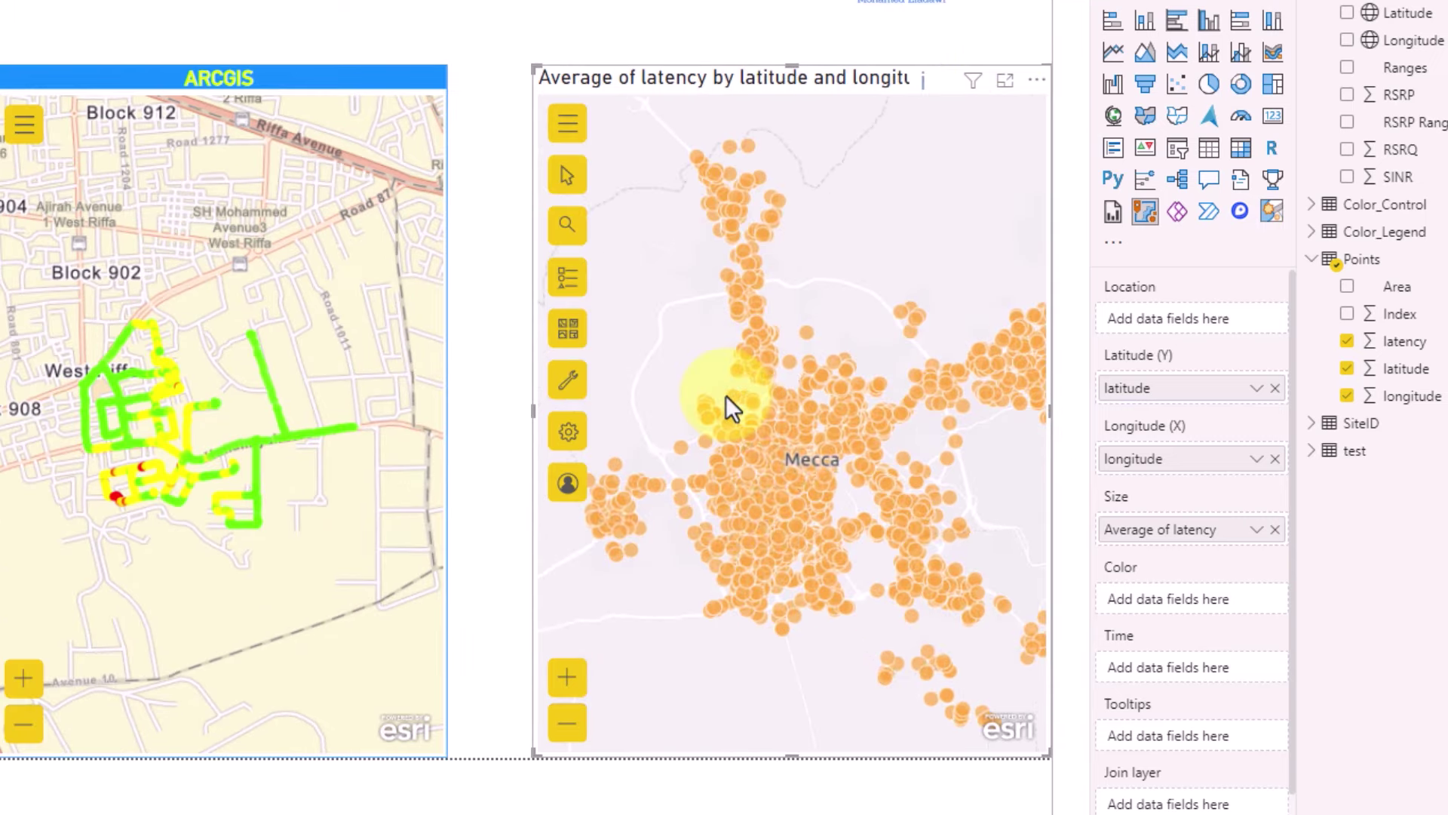
pyautogui.click(726, 395)
pyautogui.moveTo(697, 283); pyautogui.dragTo(696, 362)
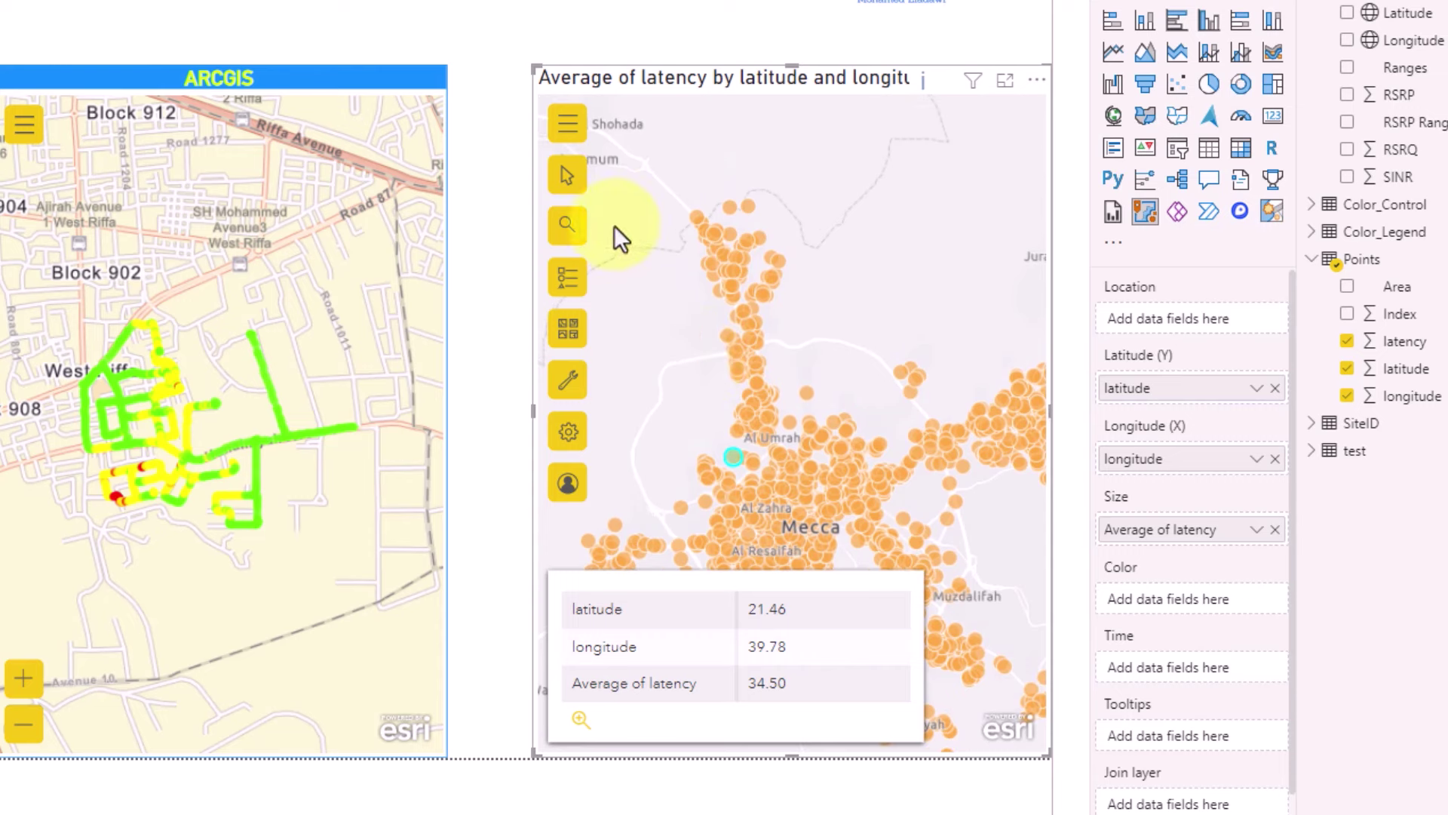
pyautogui.click(567, 175)
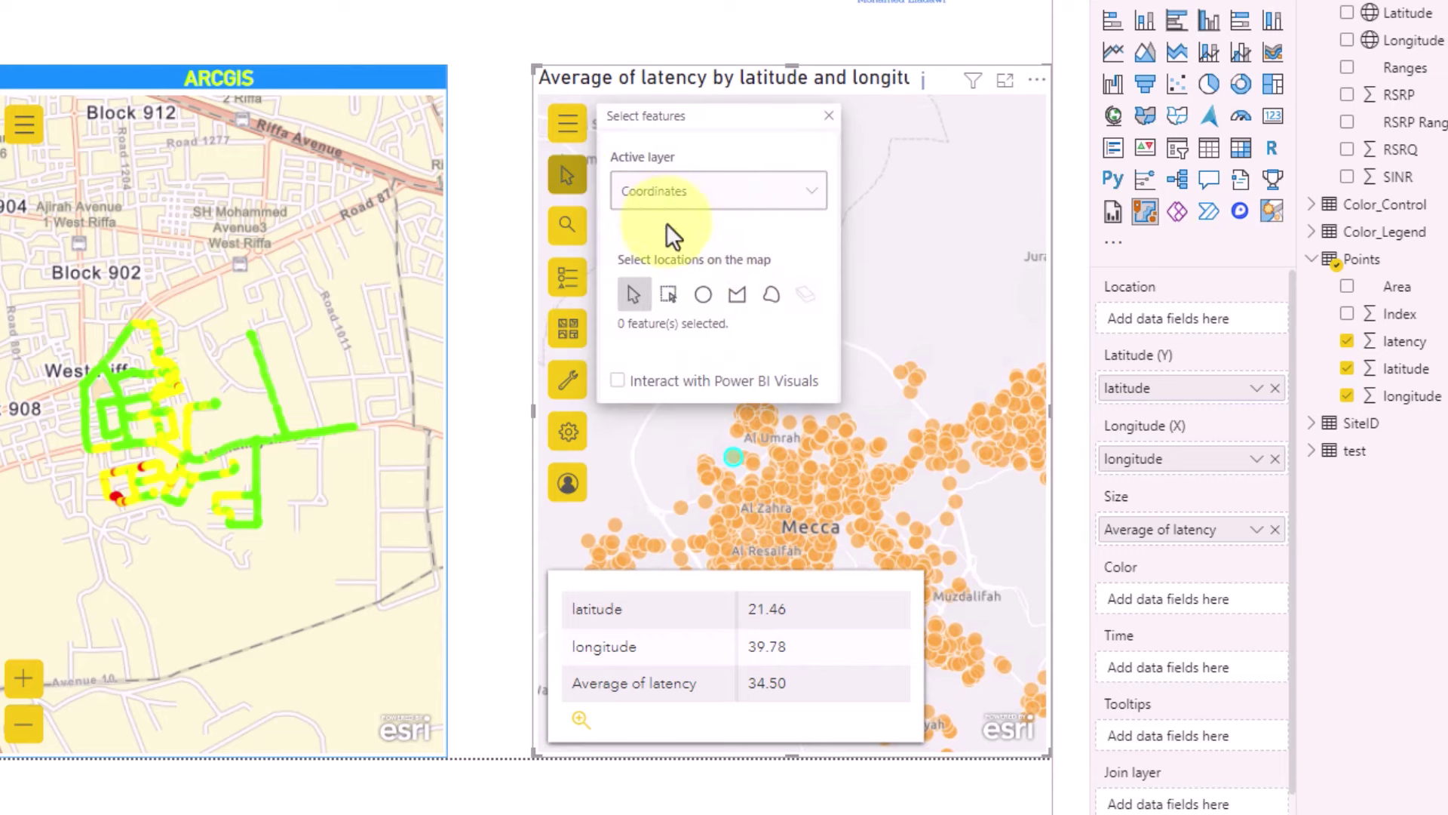
pyautogui.click(738, 298)
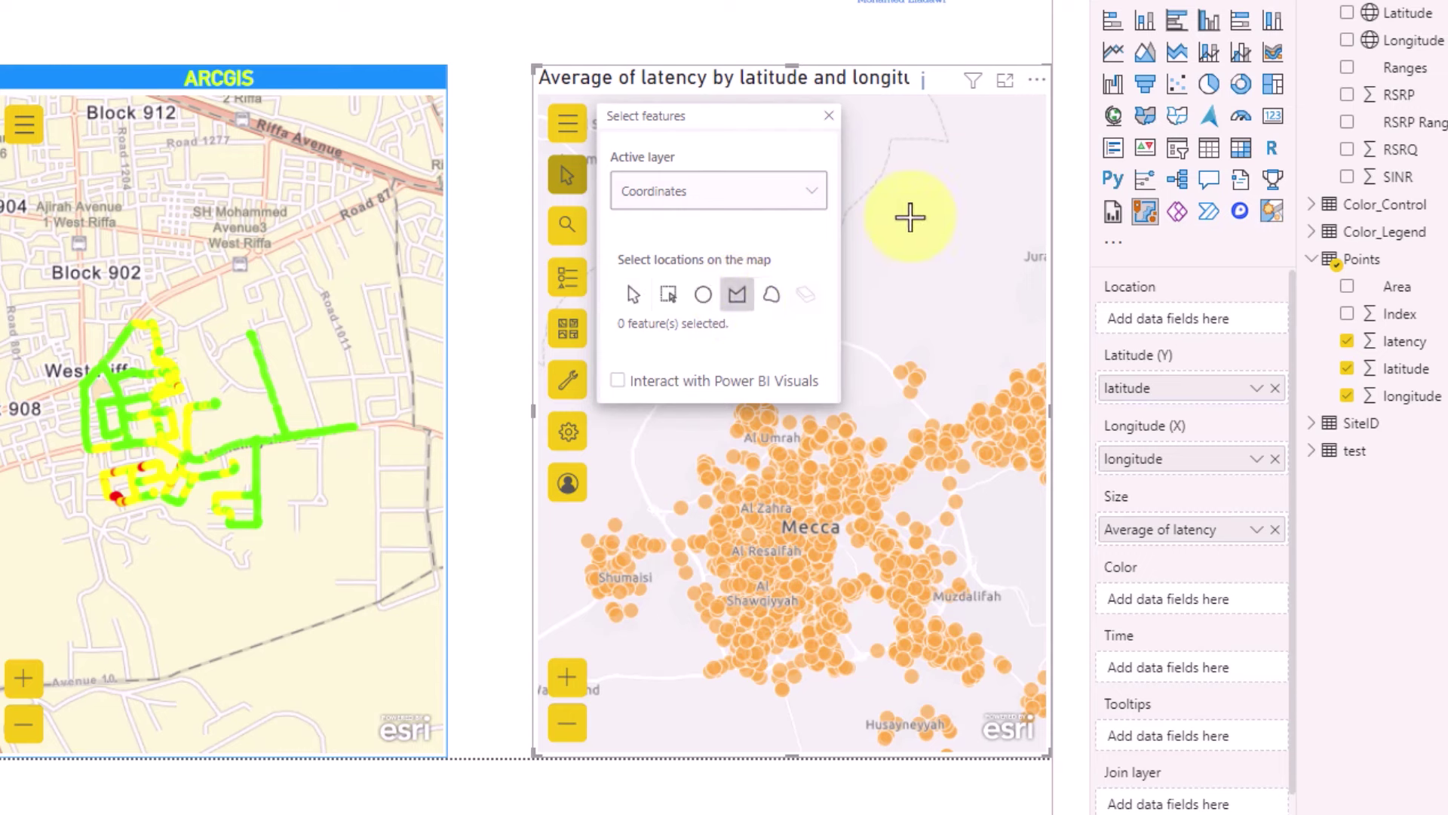
pyautogui.click(829, 115)
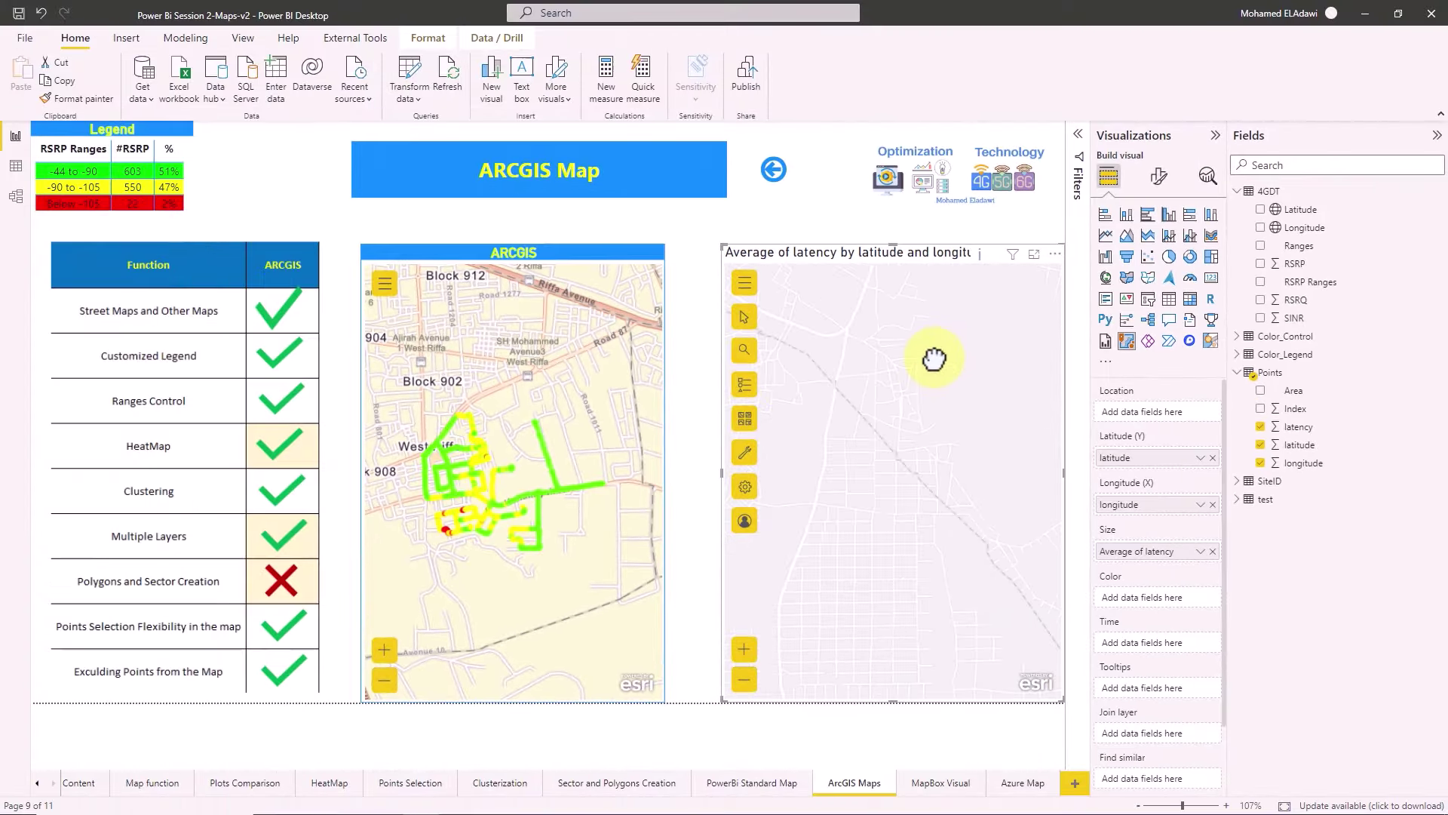
# Expand the average latency map to focus mode and bring up its feature selection tools.
pyautogui.scroll(-2, 832, 428)
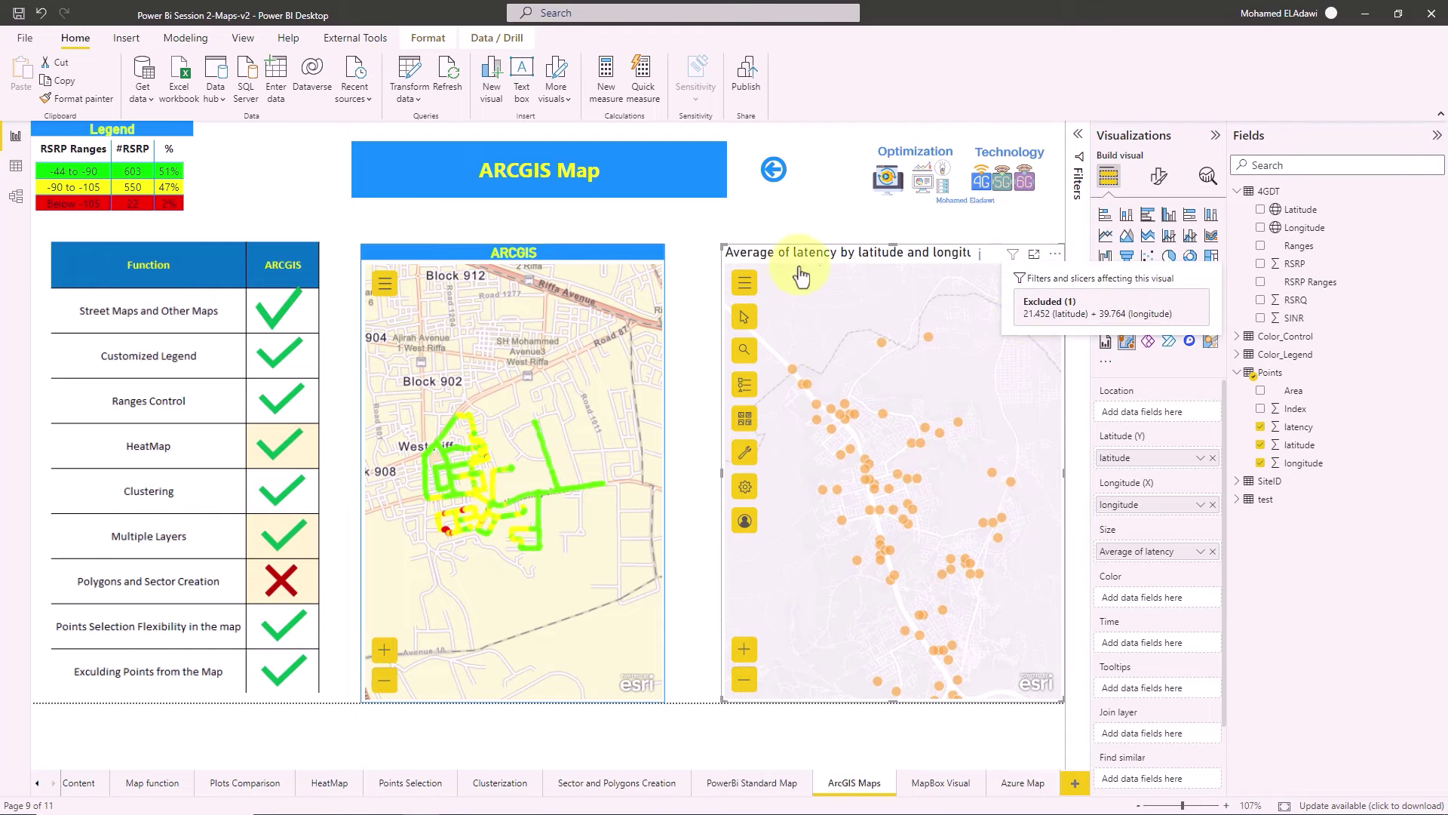
pyautogui.click(1034, 255)
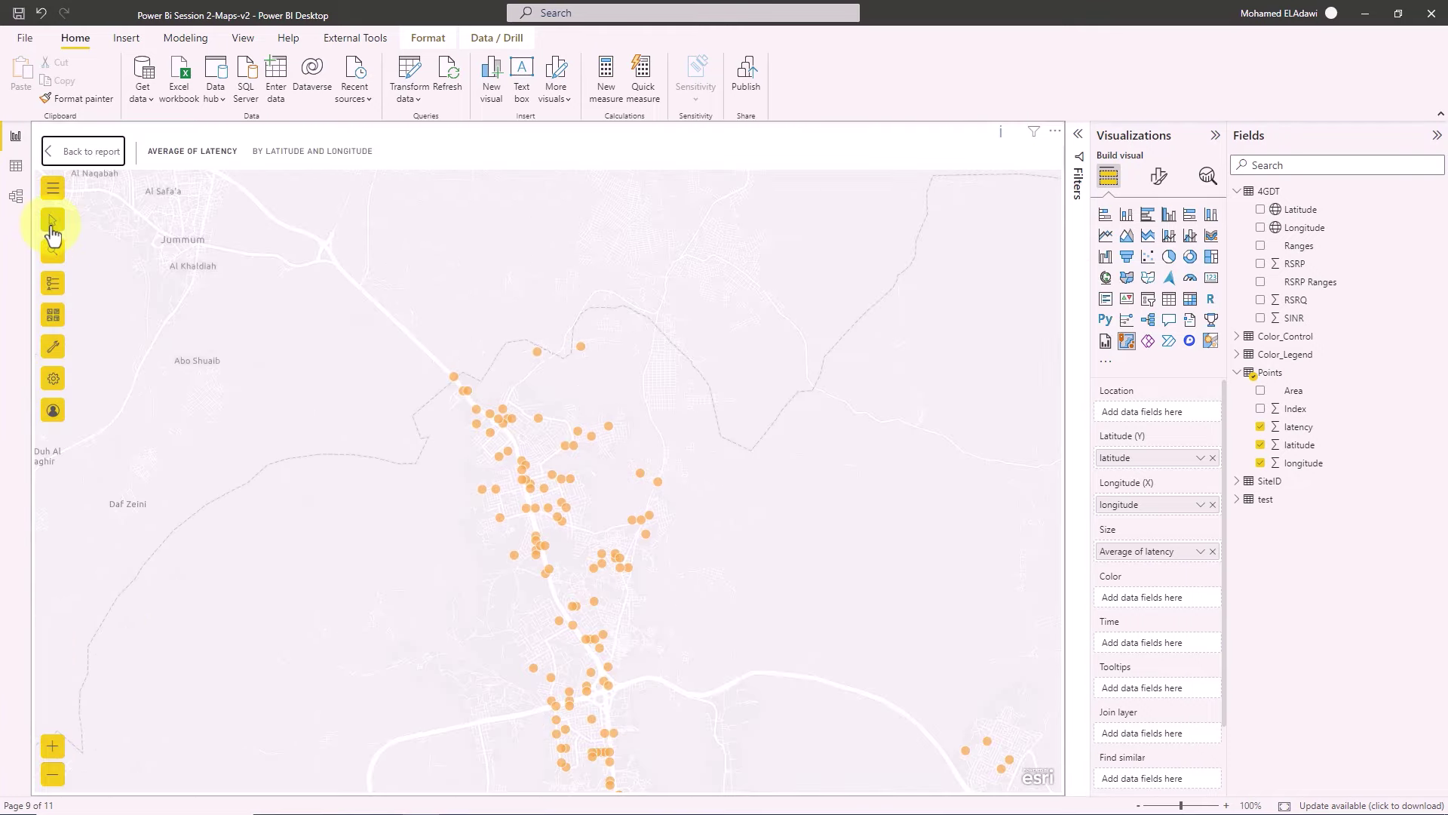
pyautogui.click(52, 219)
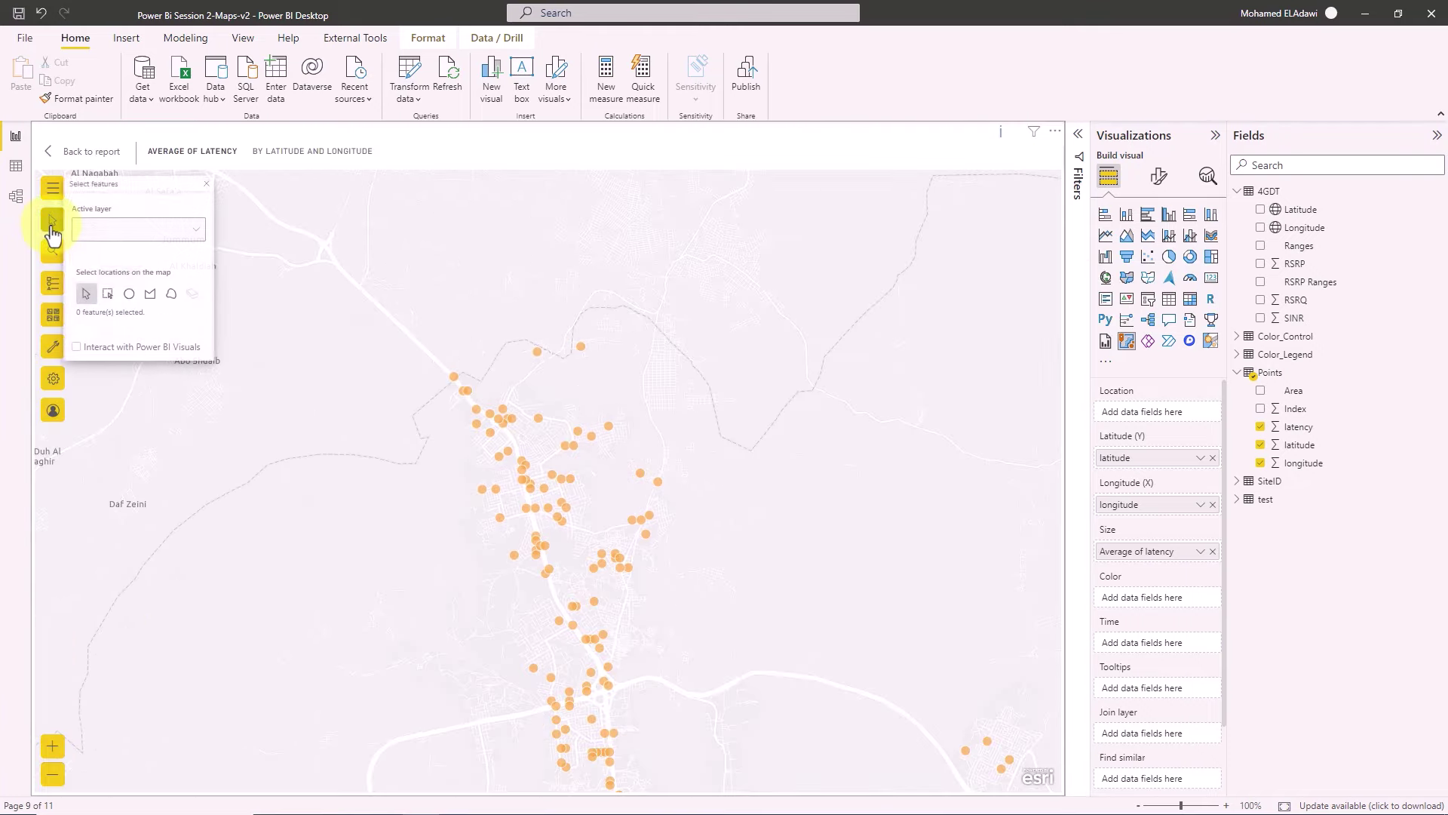
# Exclude the northernmost points from the map using a five-corner polygon selection, and return to the report.
pyautogui.click(157, 296)
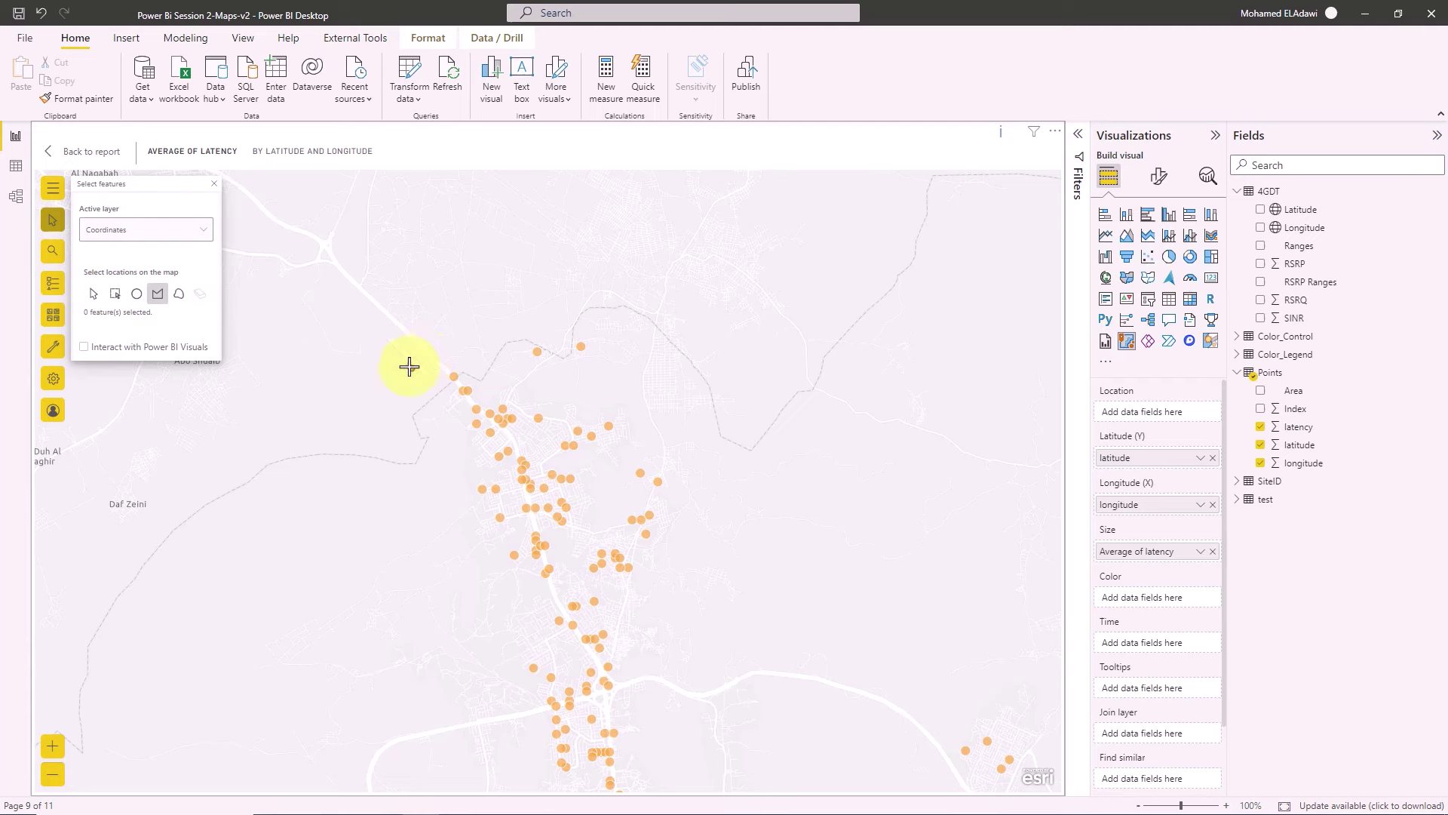
pyautogui.click(410, 367)
pyautogui.click(418, 534)
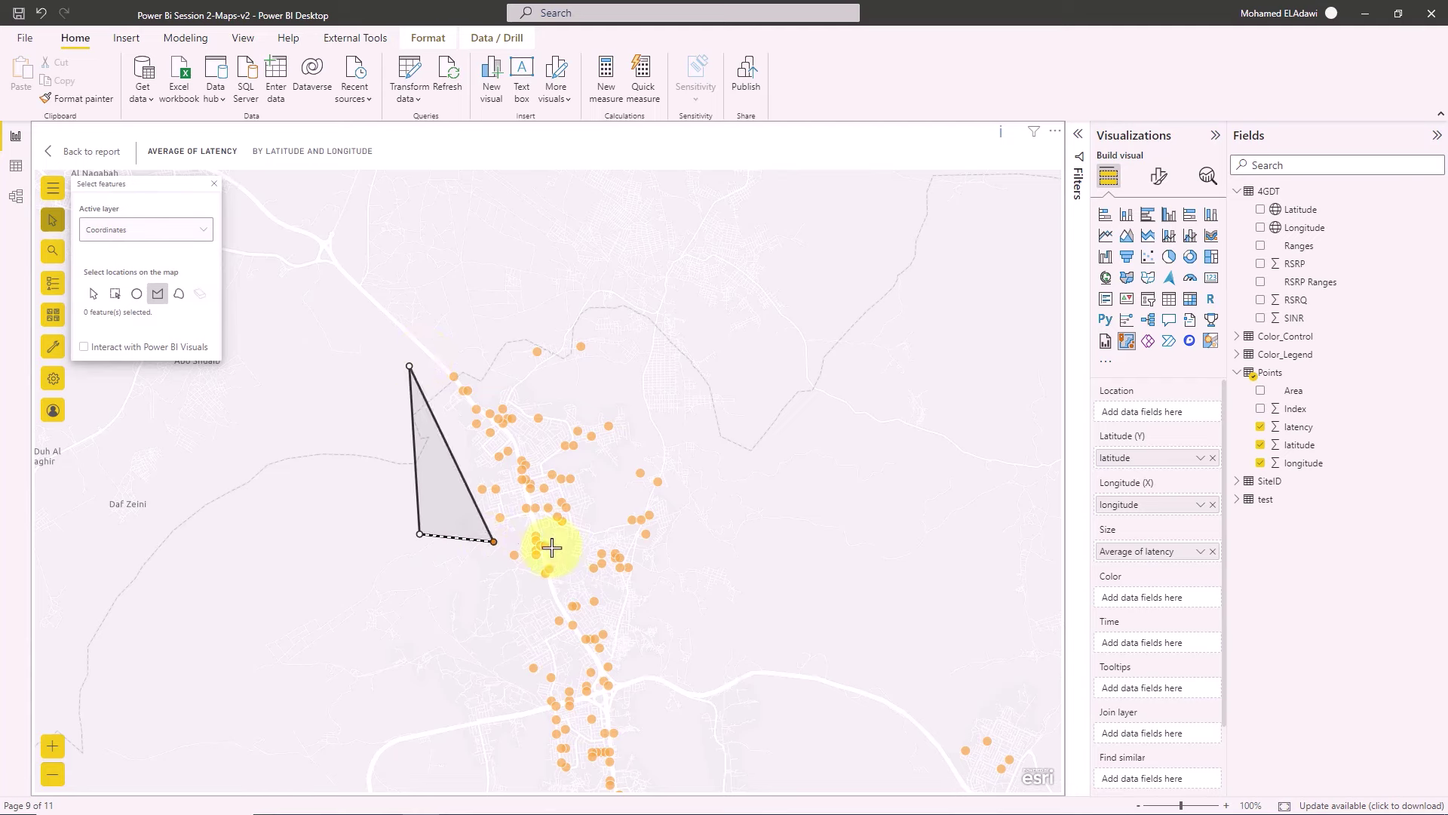
pyautogui.click(633, 550)
pyautogui.click(771, 437)
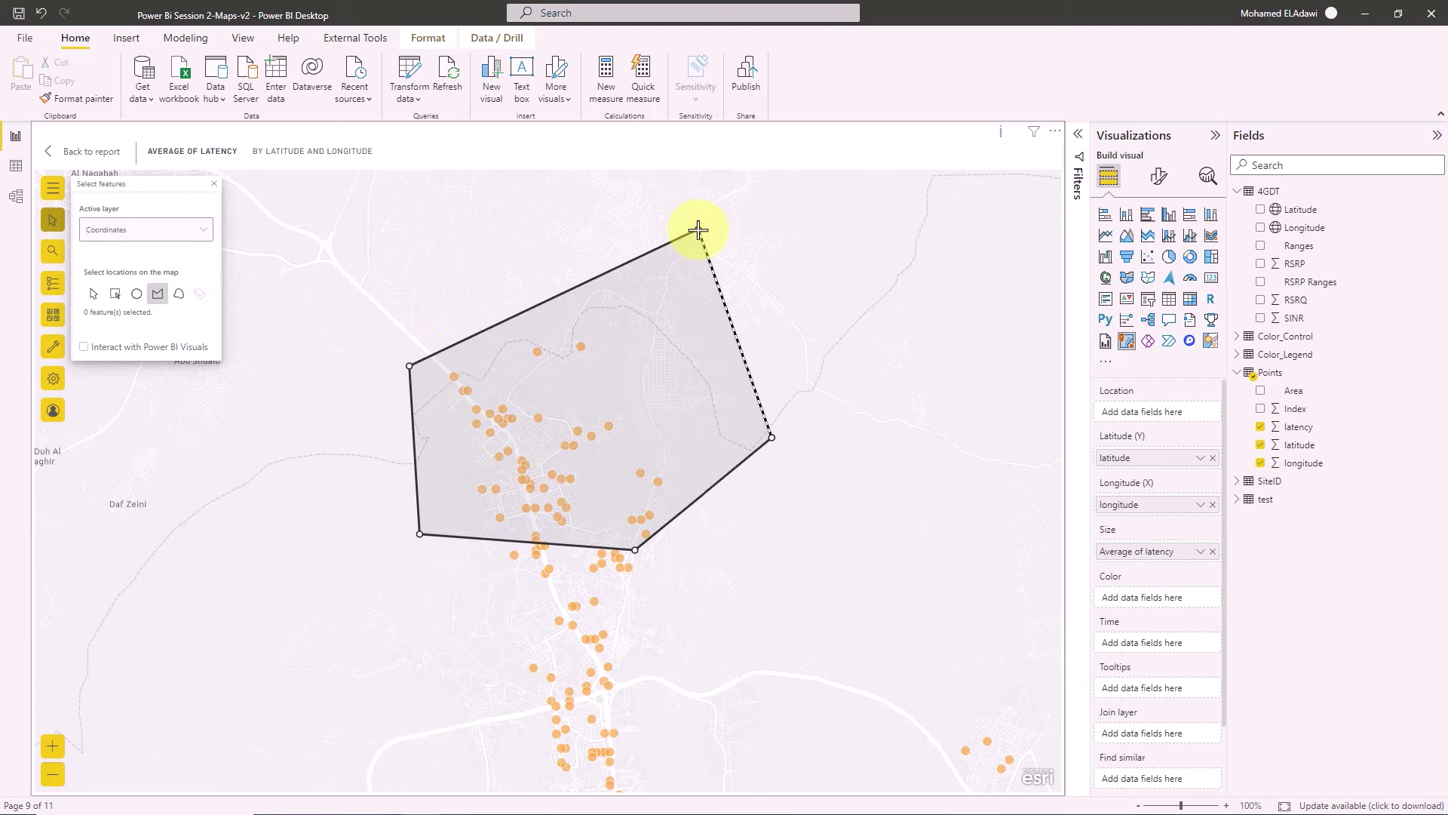
pyautogui.doubleClick(698, 229)
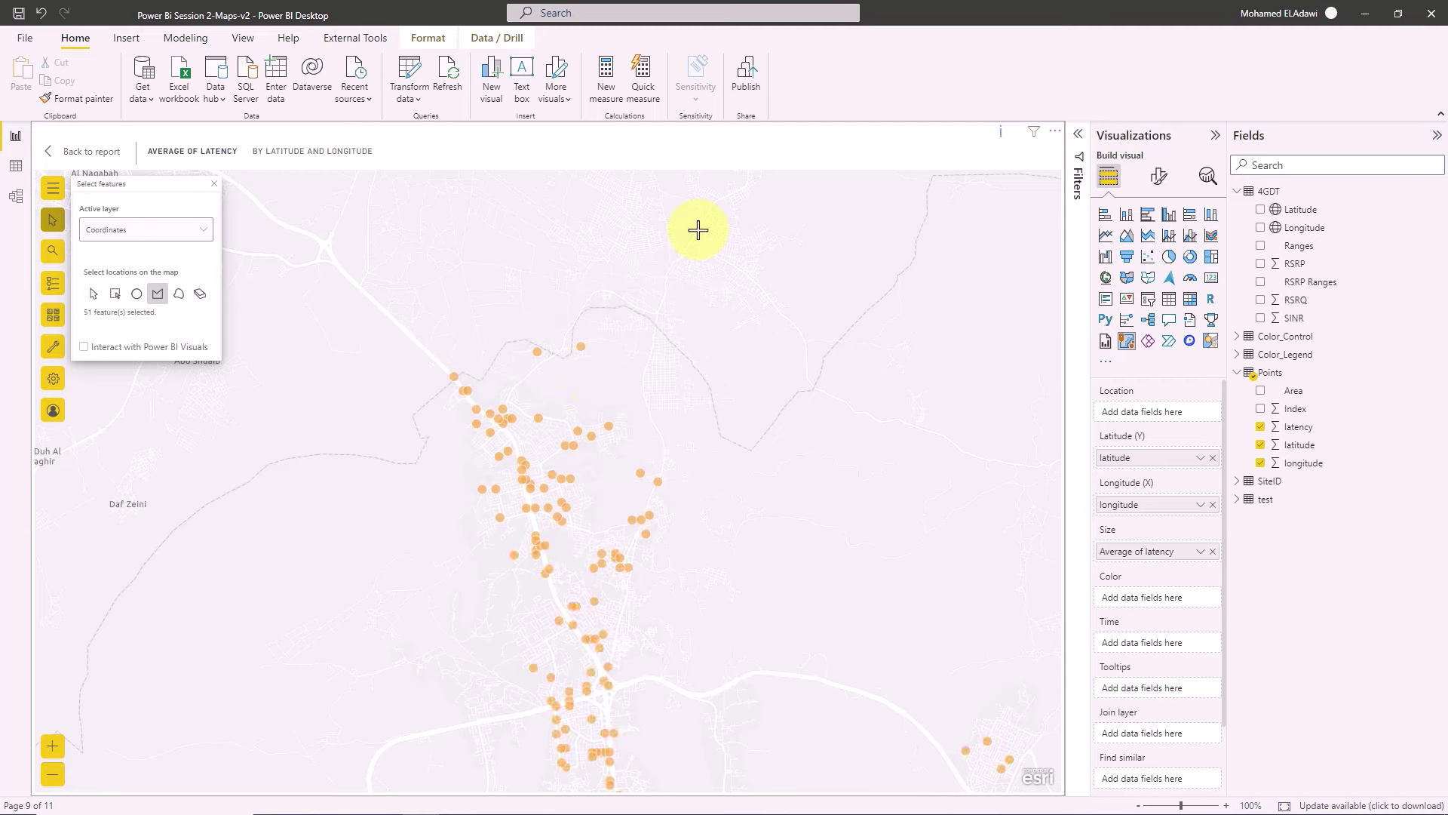
pyautogui.rightClick(537, 419)
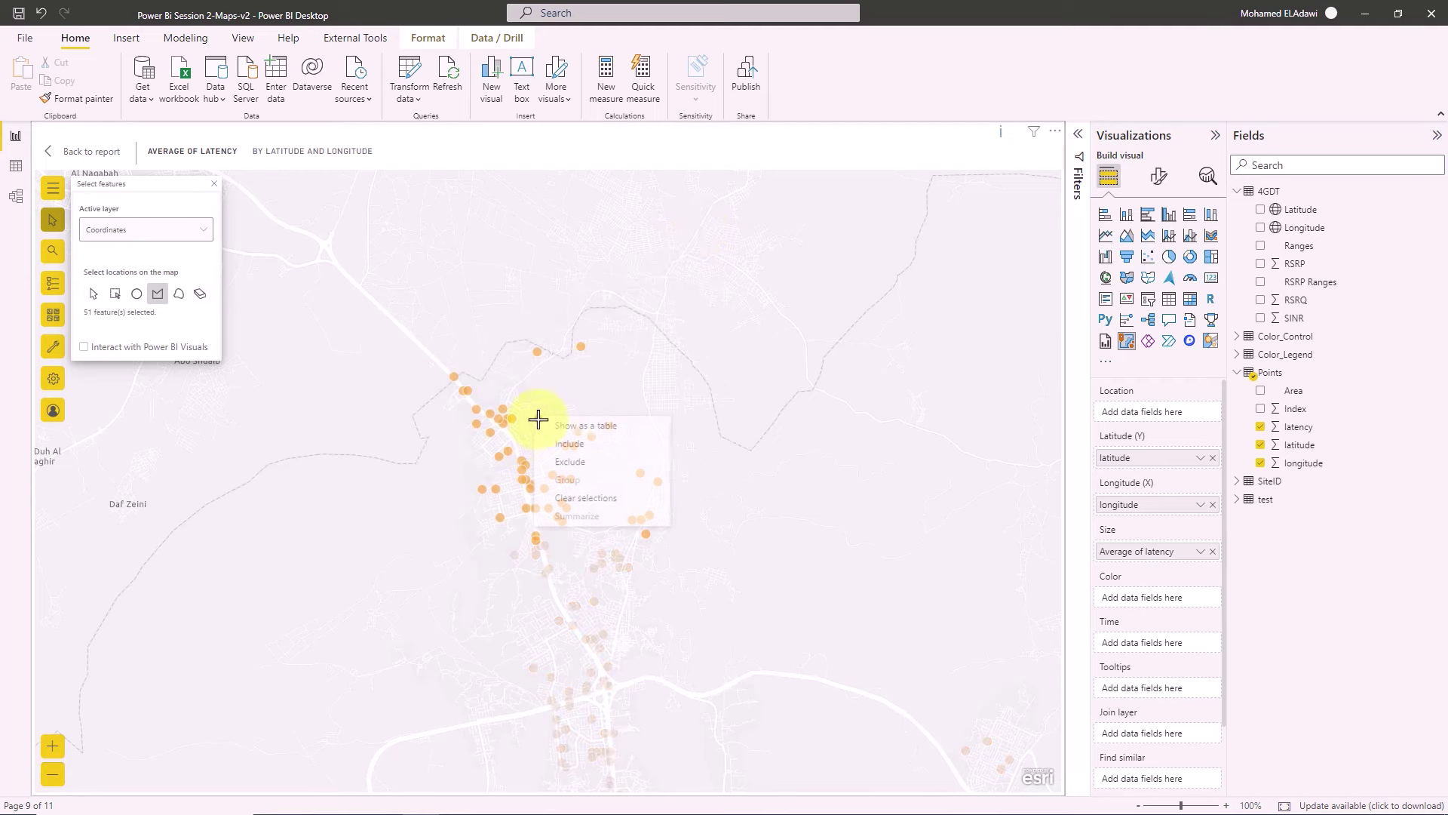
pyautogui.click(581, 462)
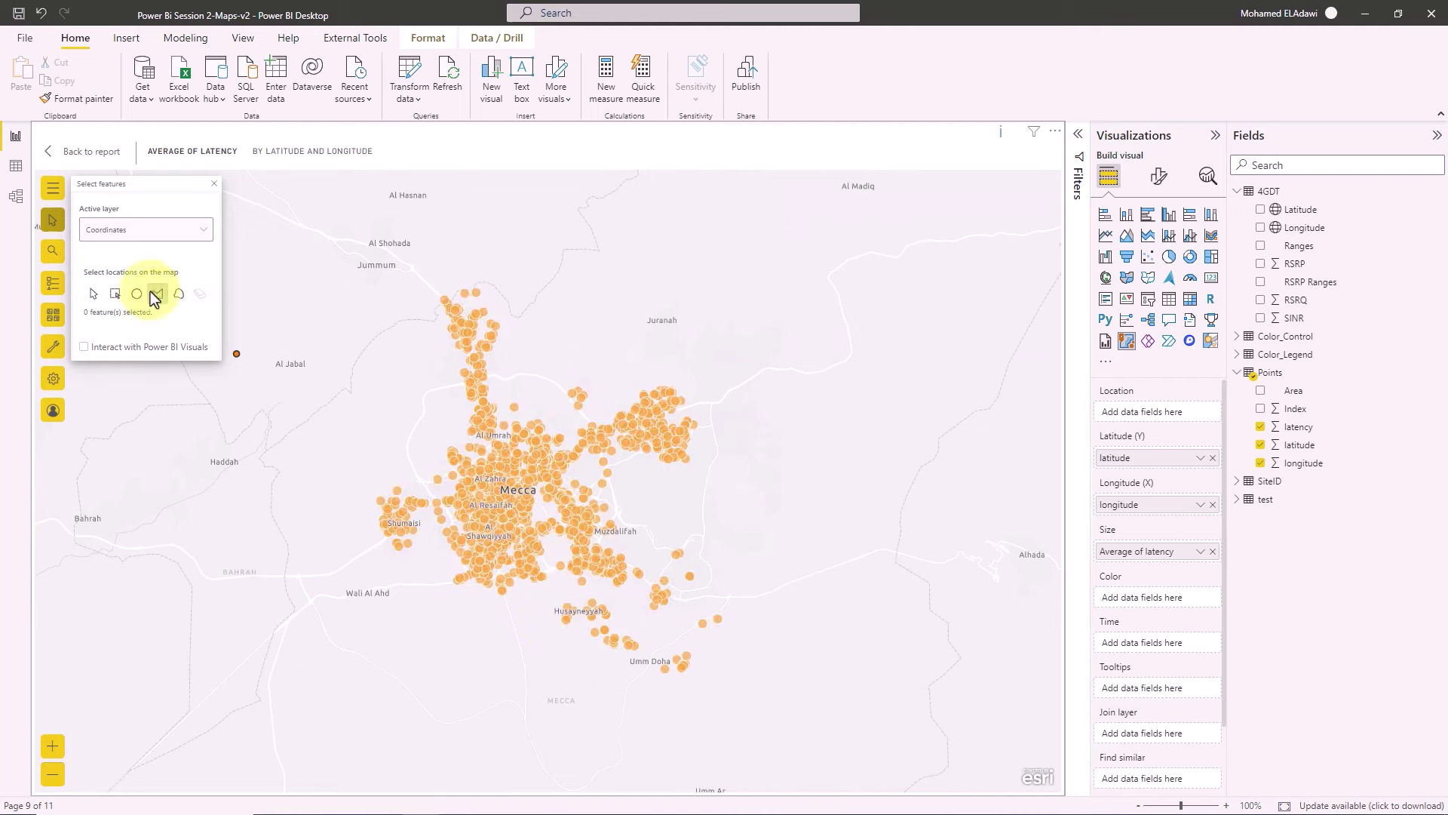
pyautogui.click(214, 183)
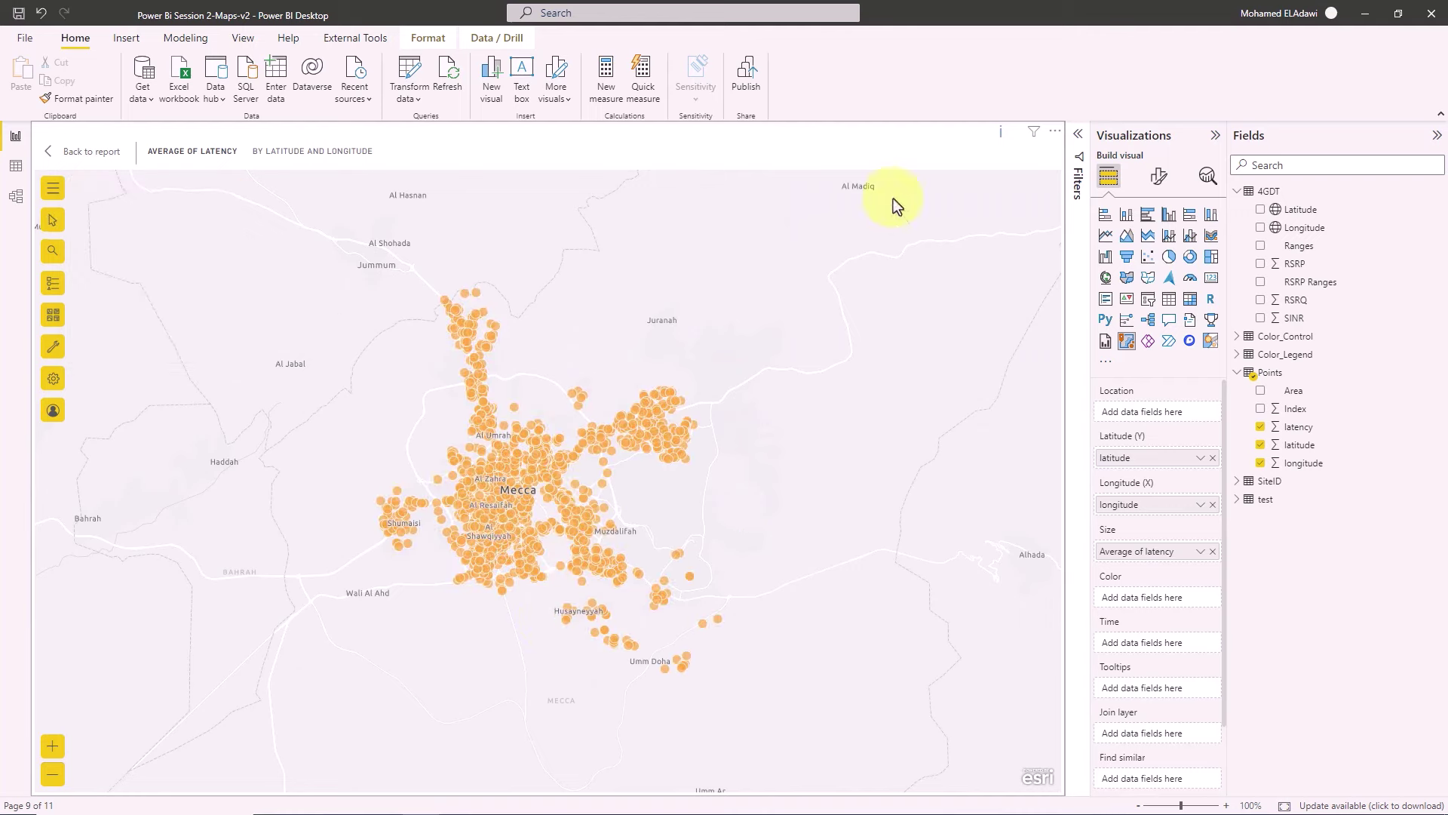
pyautogui.click(81, 151)
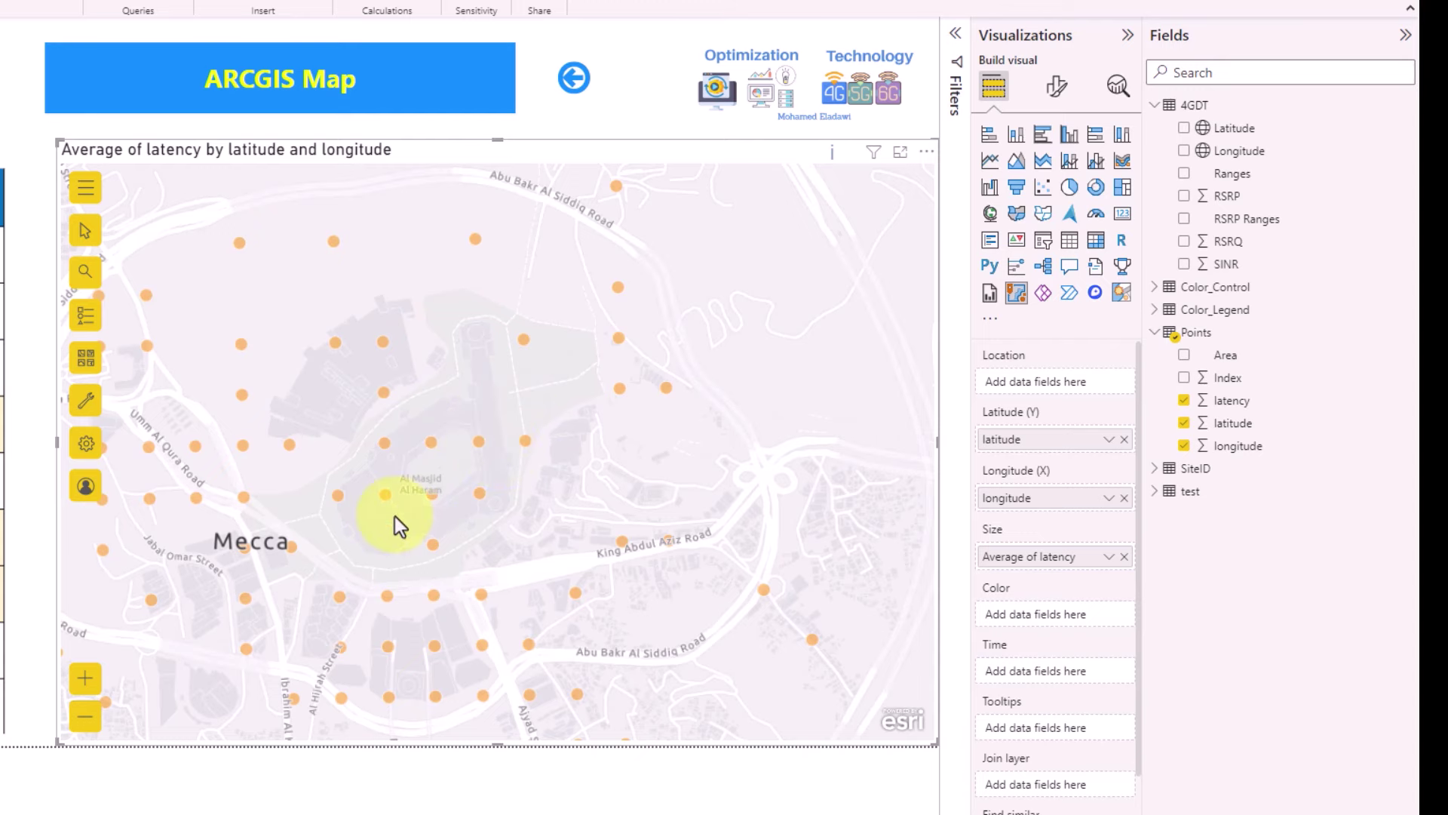
# Open the average latency map's reference layers and switch from the Demographics list to the ArcGIS list.
pyautogui.scroll(-2, 396, 516)
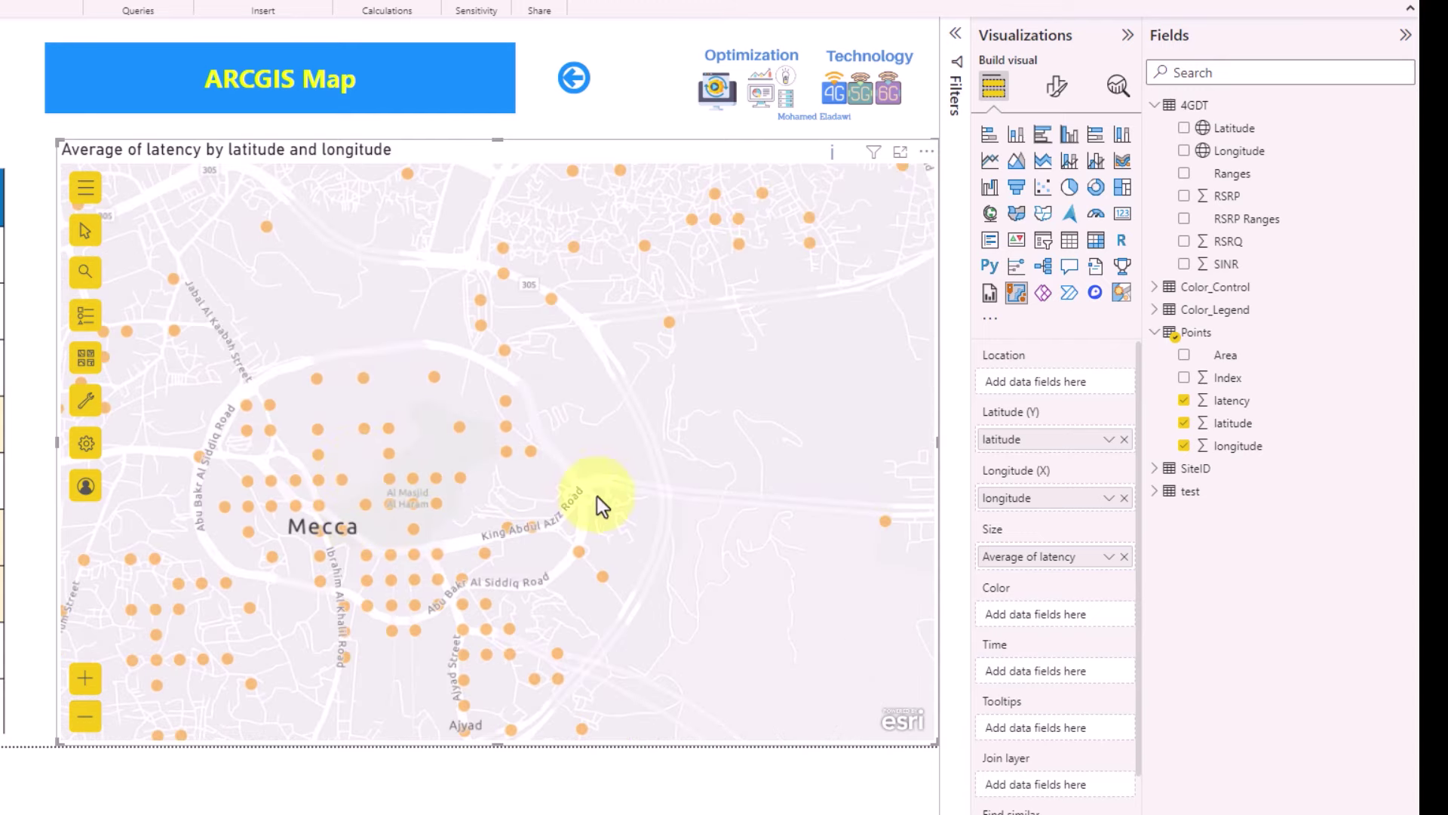
pyautogui.click(96, 416)
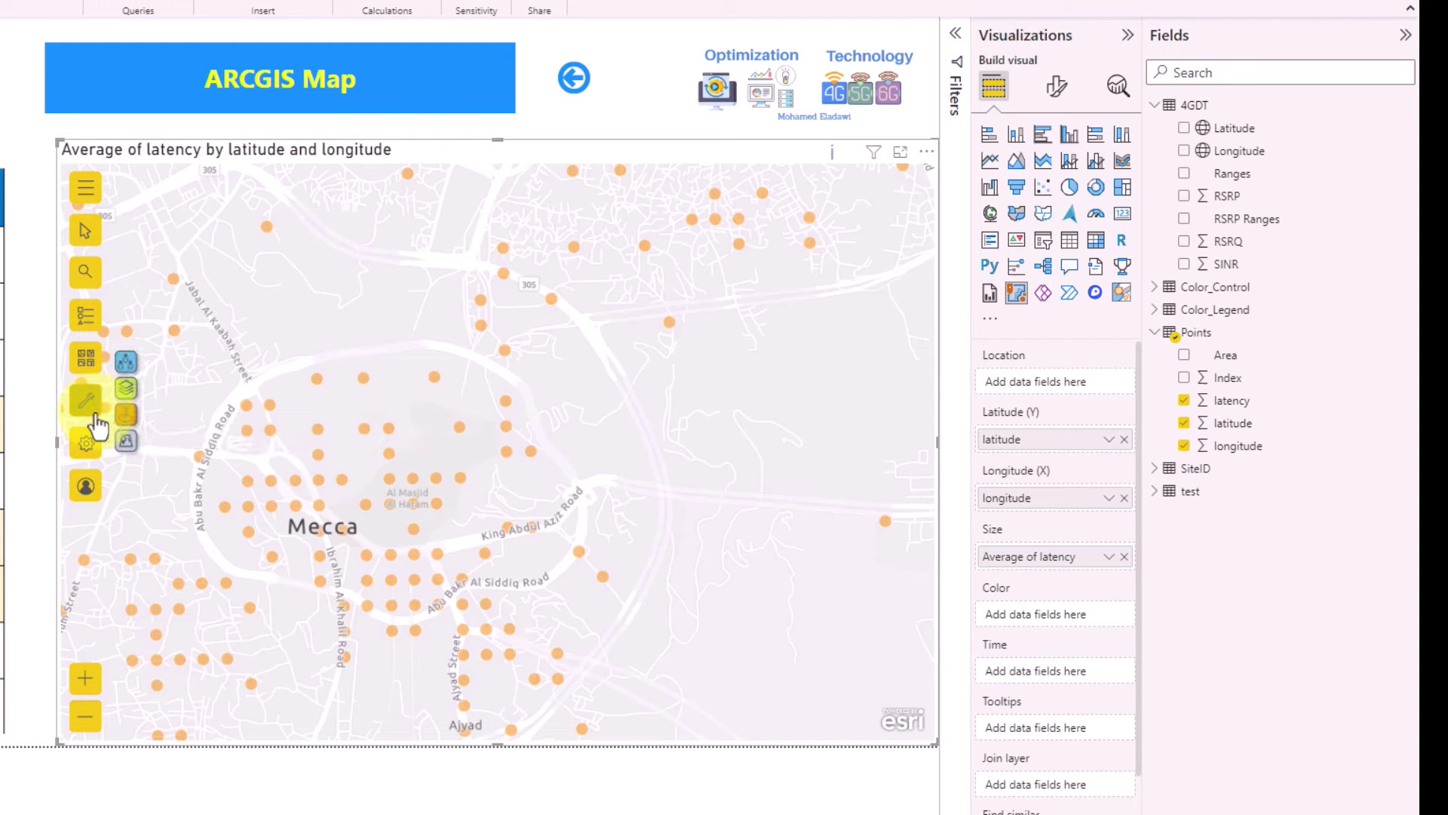
pyautogui.click(129, 387)
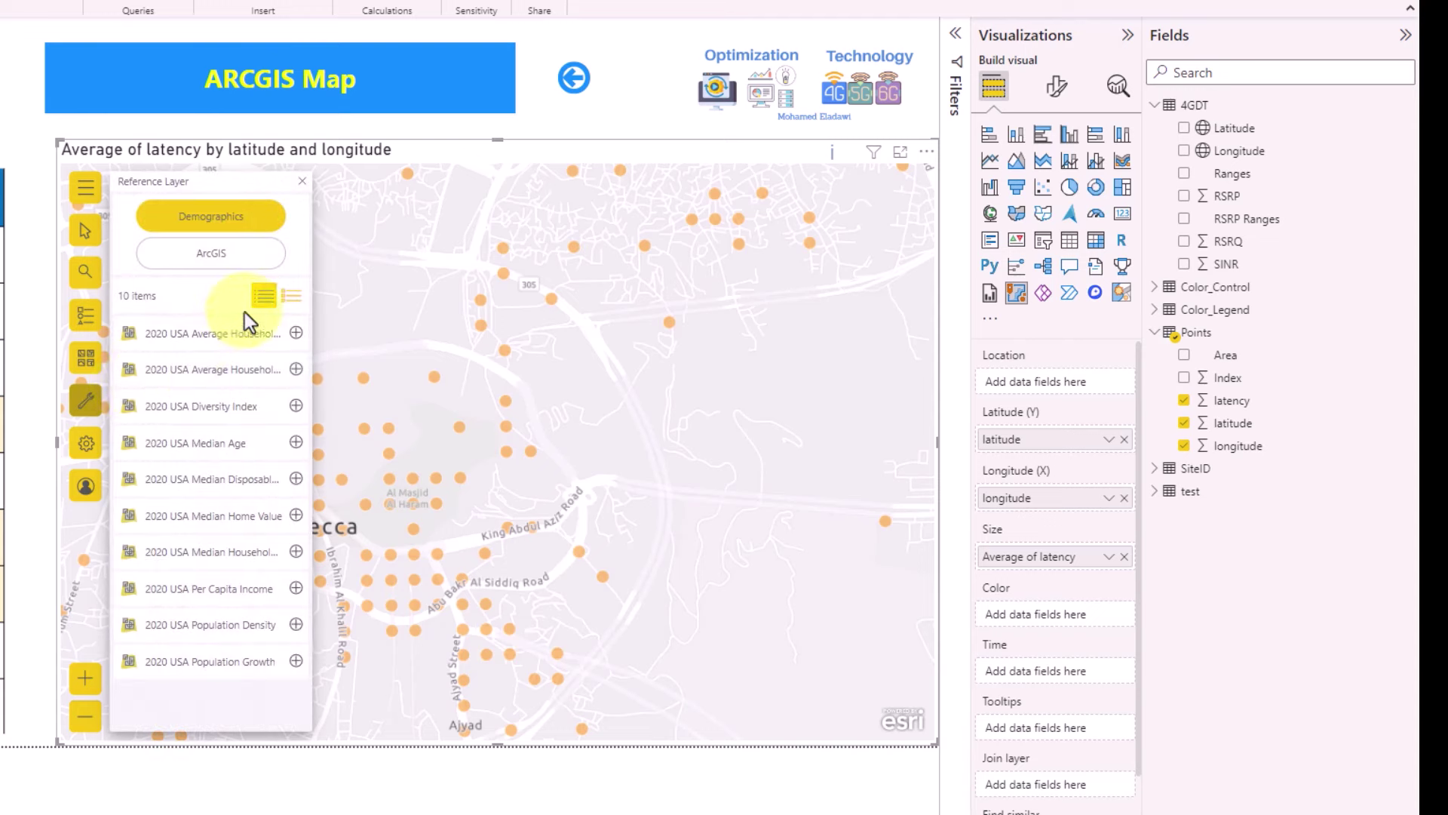
pyautogui.click(226, 259)
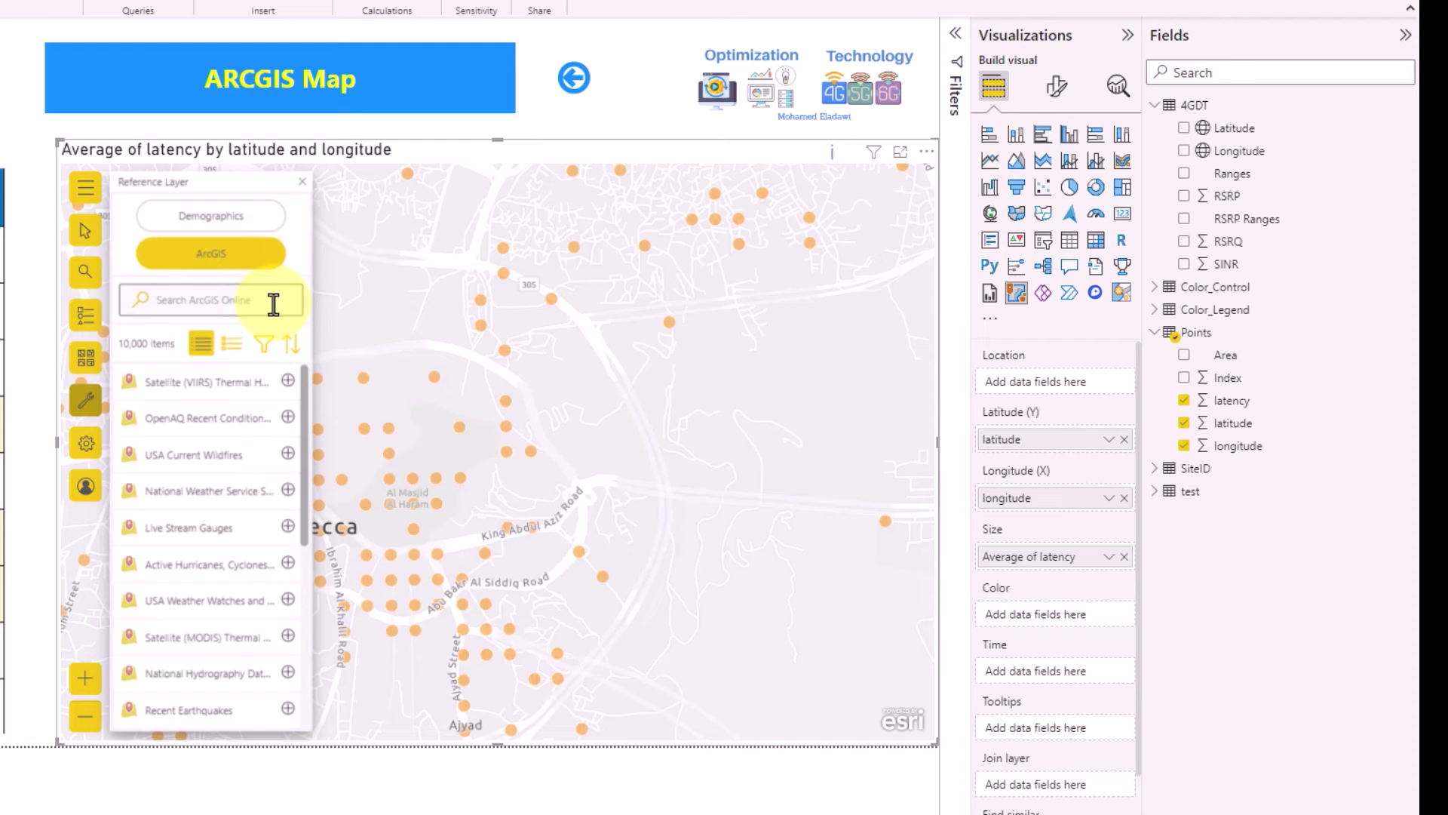
# Restrict the ArcGIS reference layer results to the map area, with any modification date, and search them for "mekk".
pyautogui.click(264, 344)
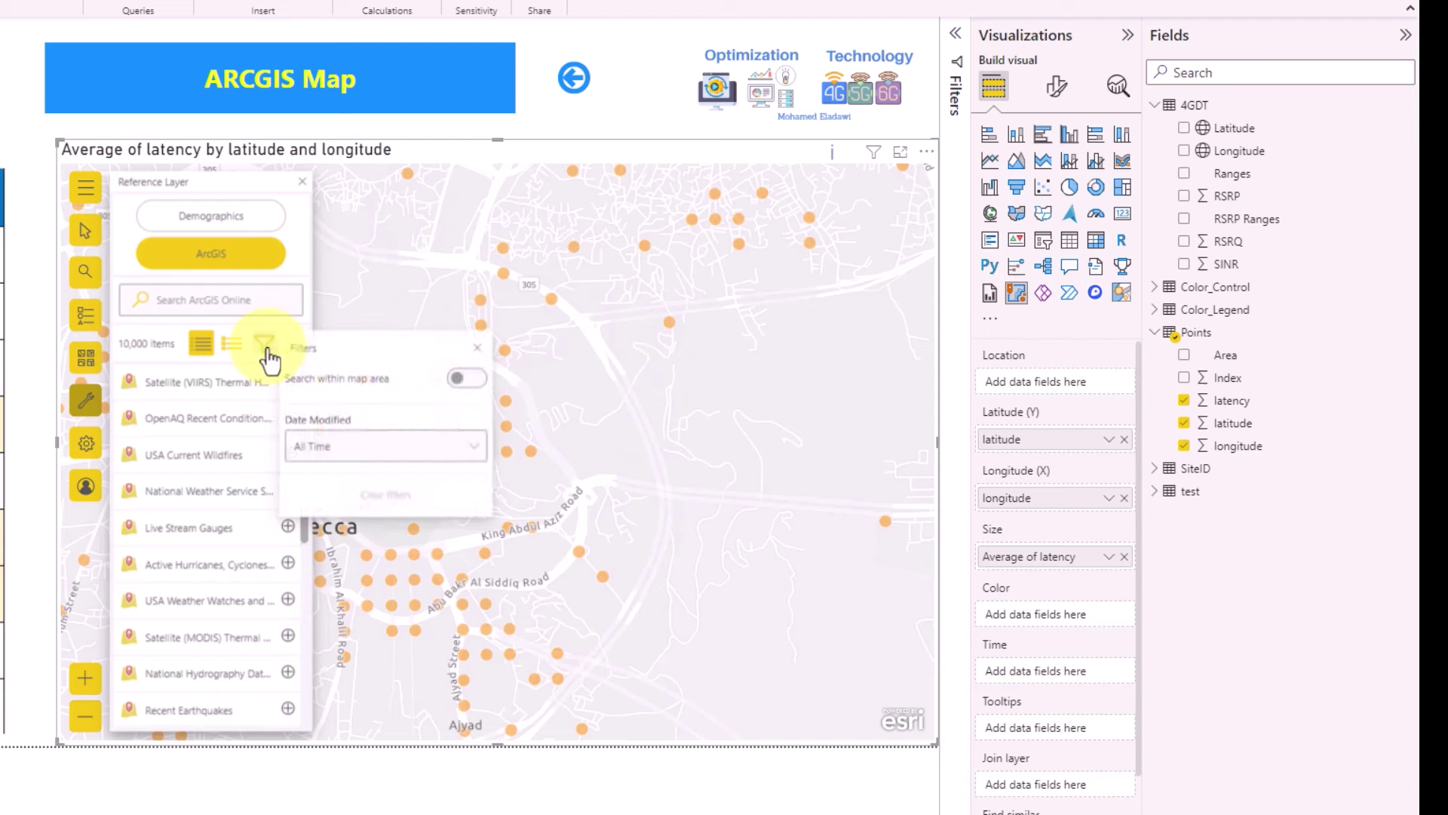
pyautogui.click(458, 380)
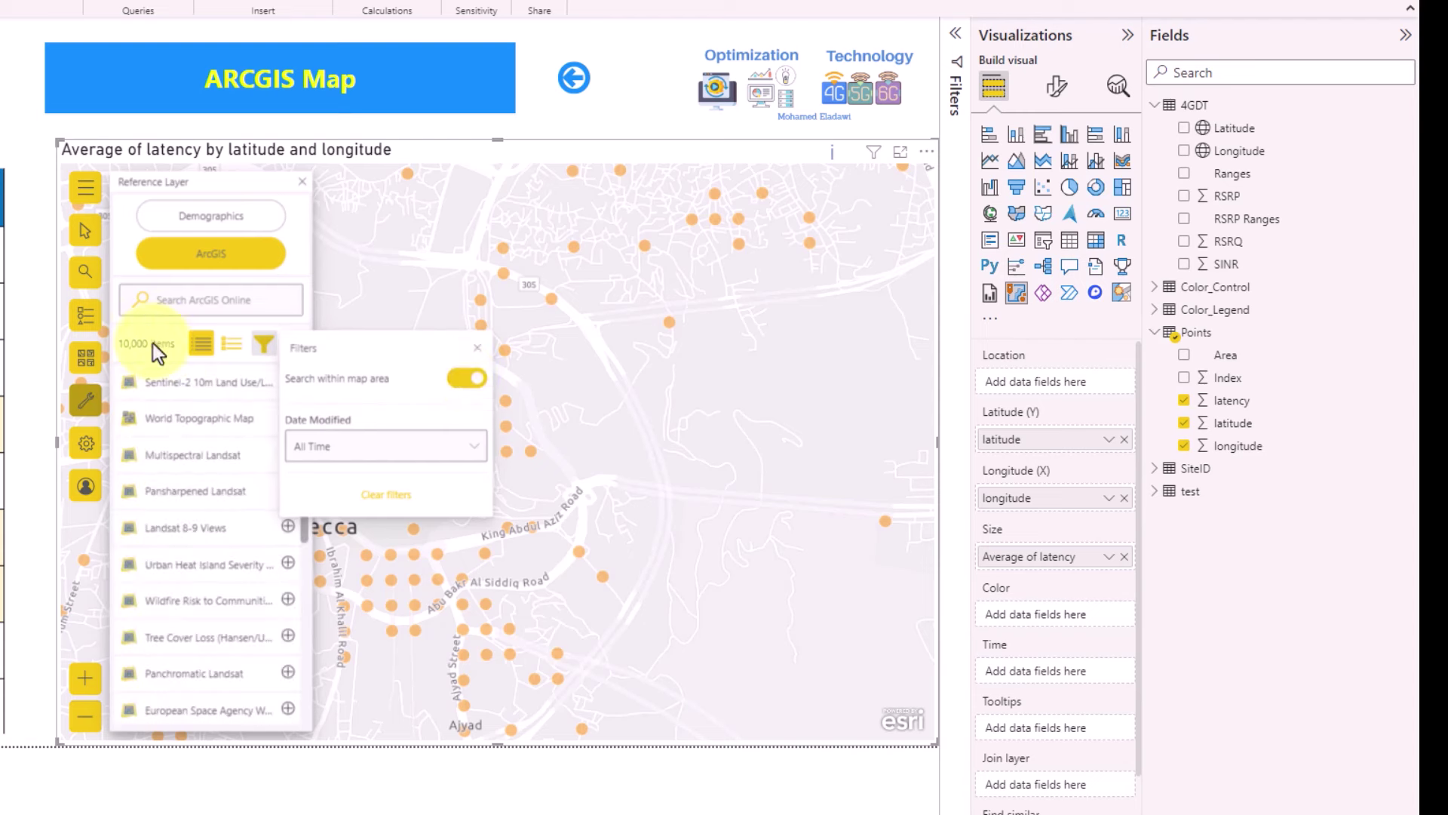
pyautogui.click(194, 301)
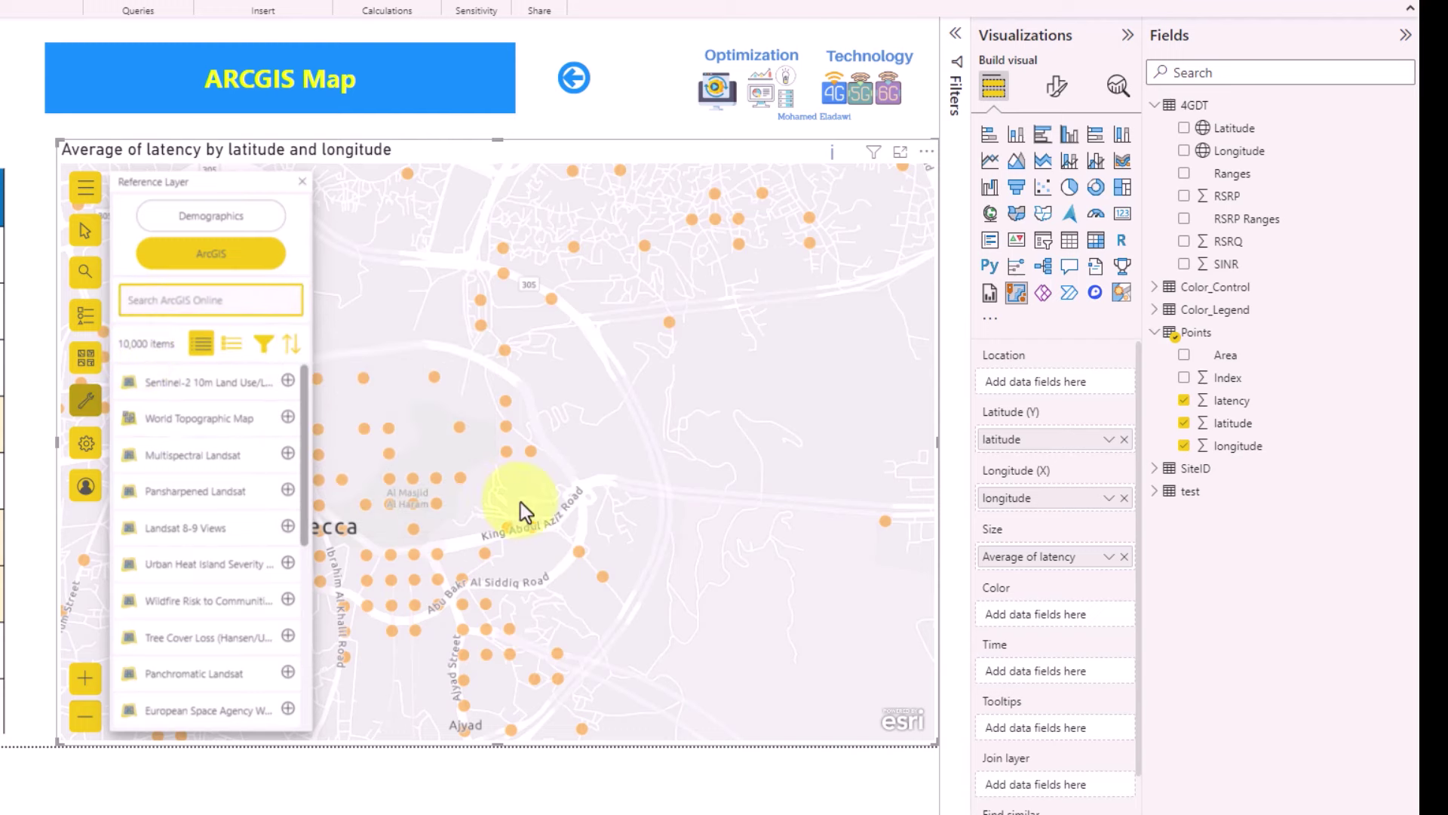
pyautogui.write('me')
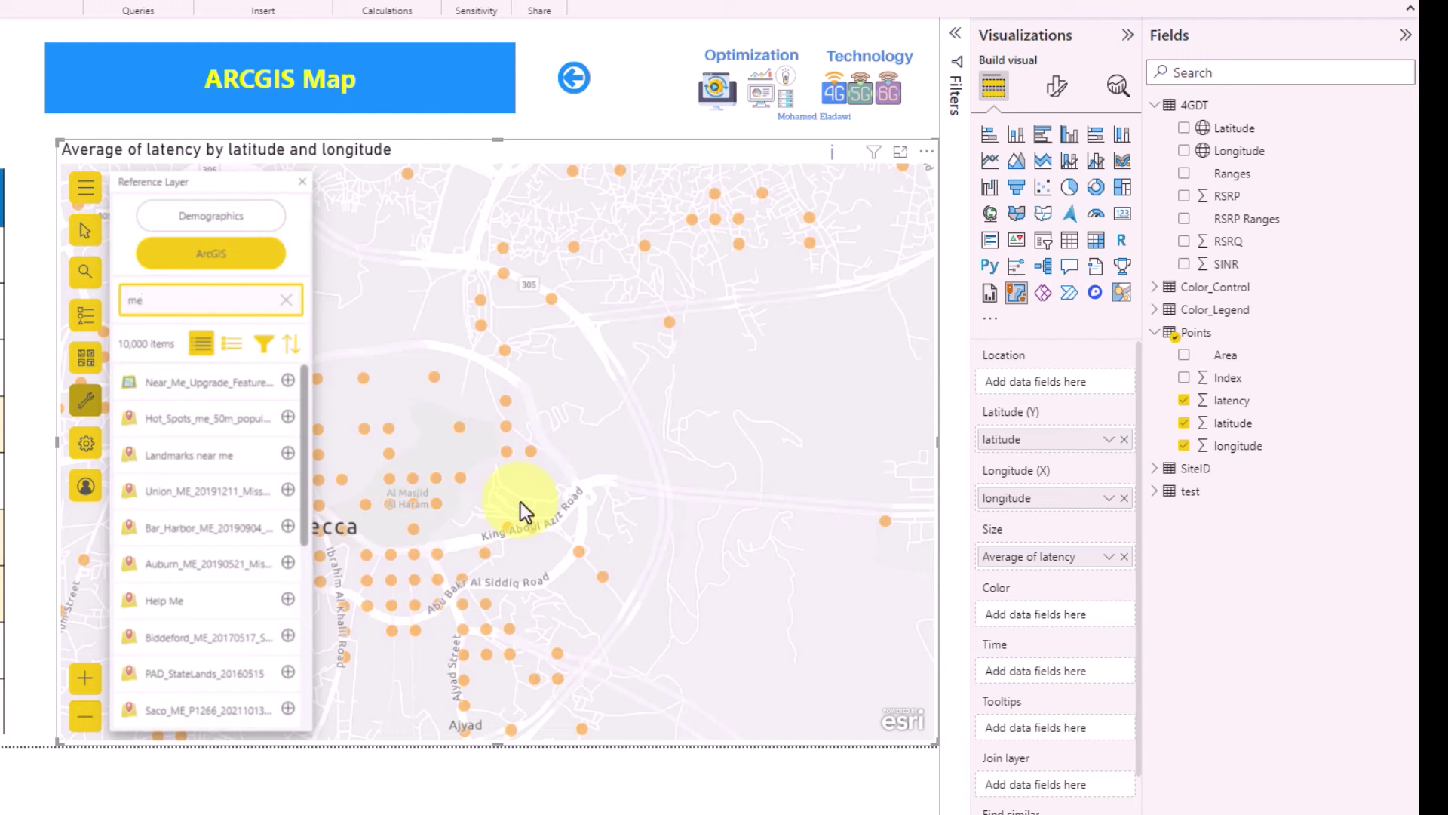
pyautogui.write('kk')
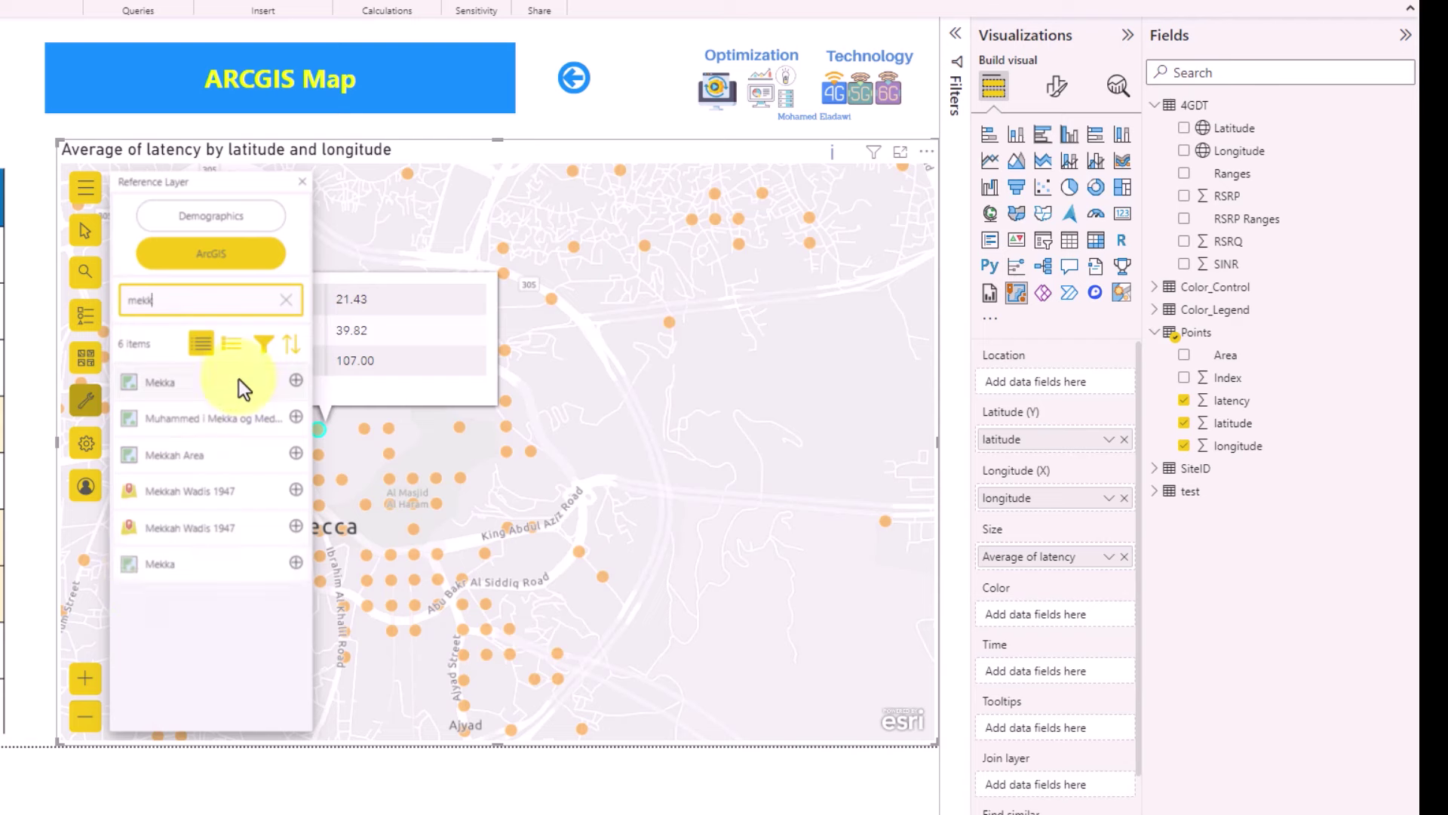
# Add the last listed Mekka web map to the latency map as a reference layer and leave its details.
pyautogui.click(130, 568)
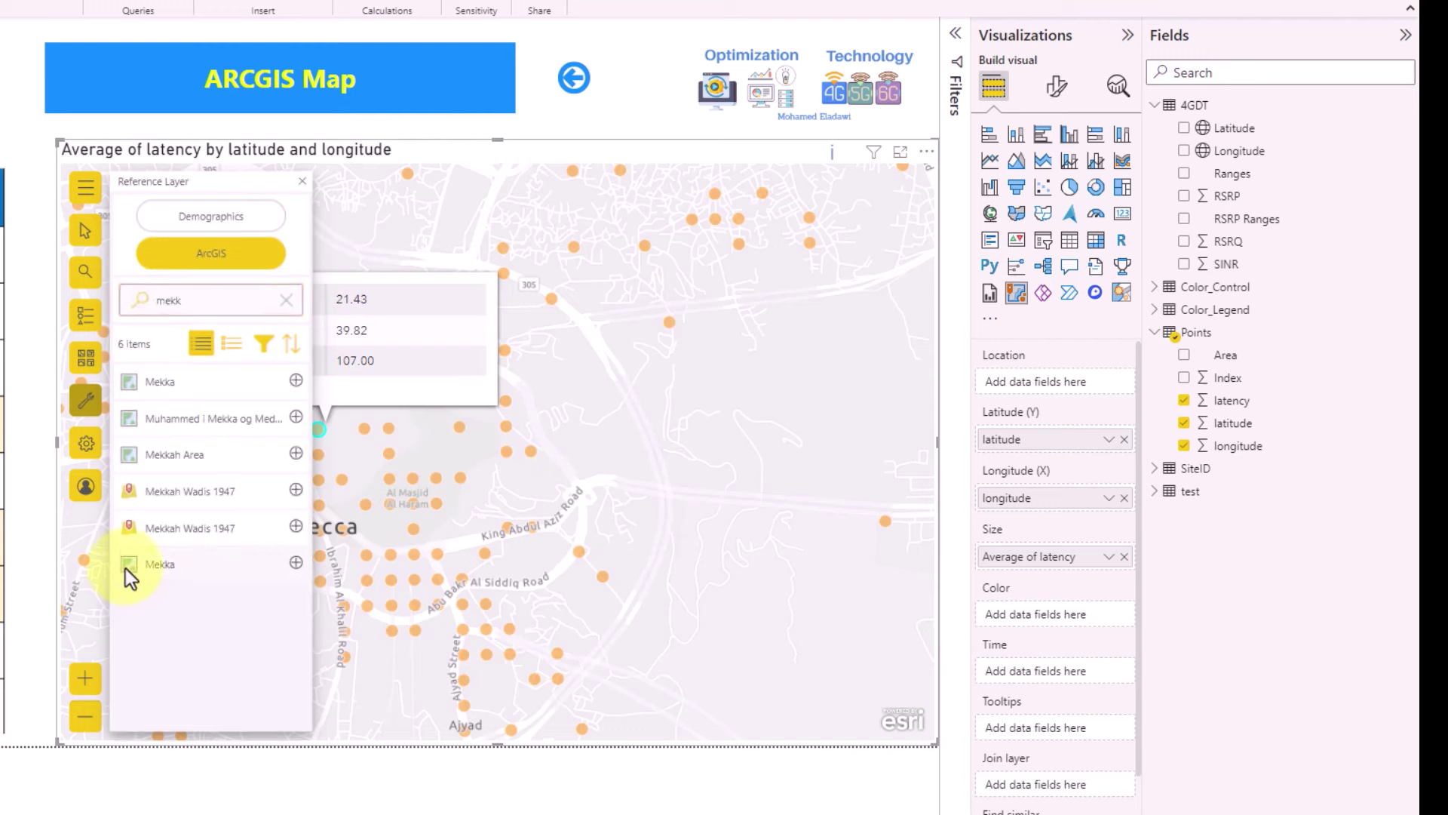
pyautogui.click(154, 565)
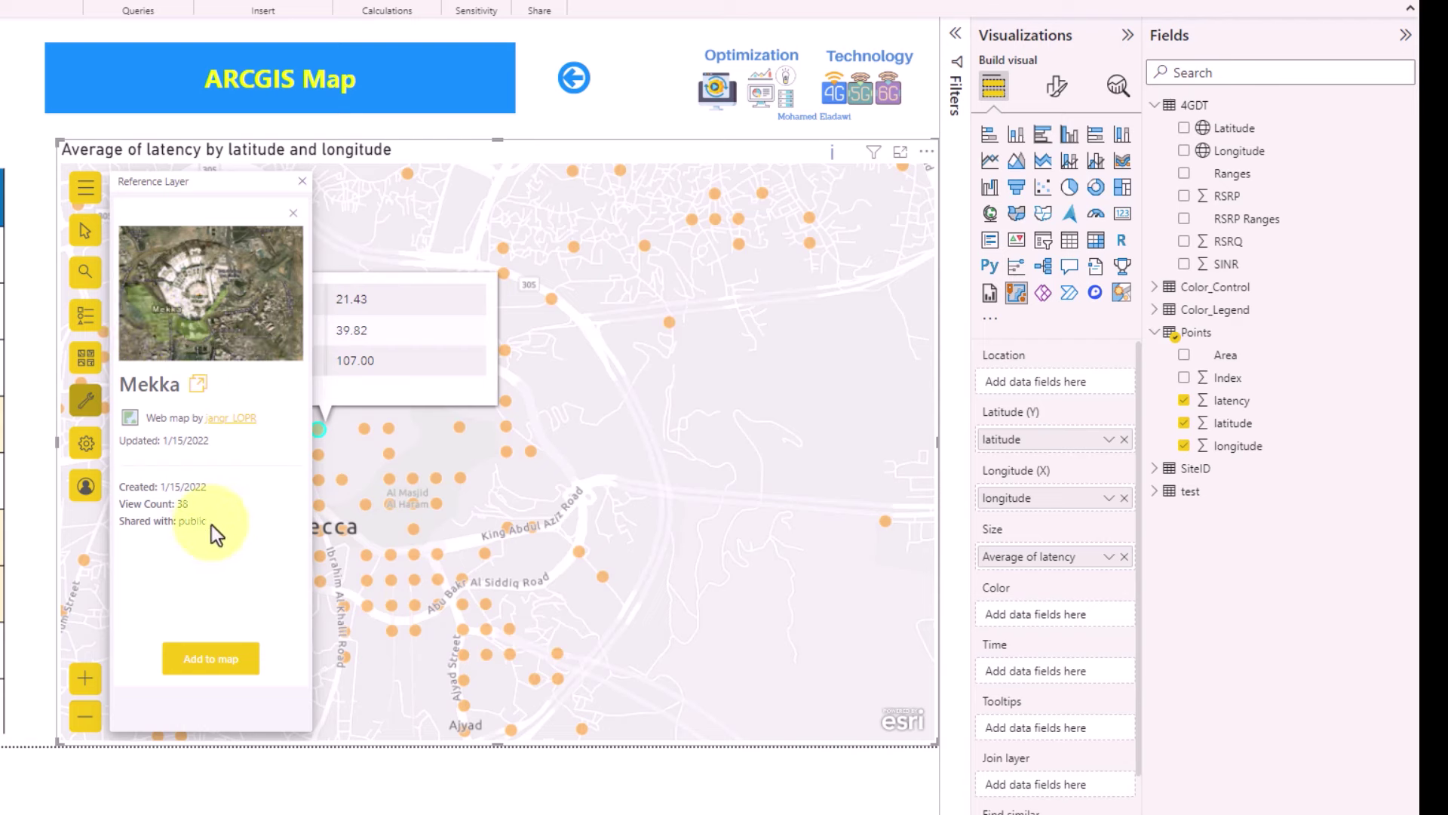
pyautogui.click(227, 663)
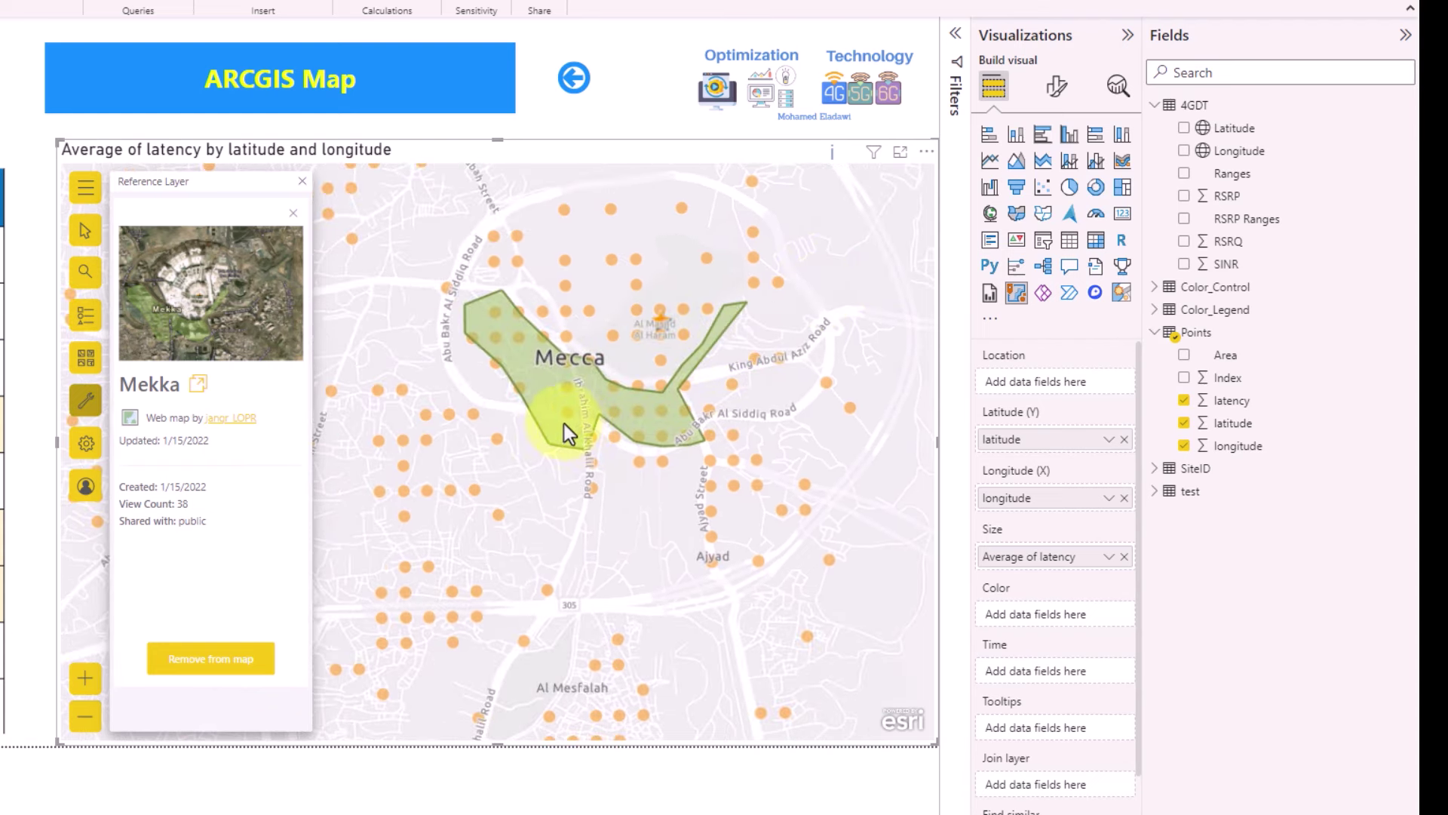
pyautogui.click(292, 215)
# Search the ArcGIS layers for "postal", view the details of ZIP Code Polygons (2017), and close the reference layer settings.
pyautogui.moveTo(233, 302); pyautogui.dragTo(110, 305)
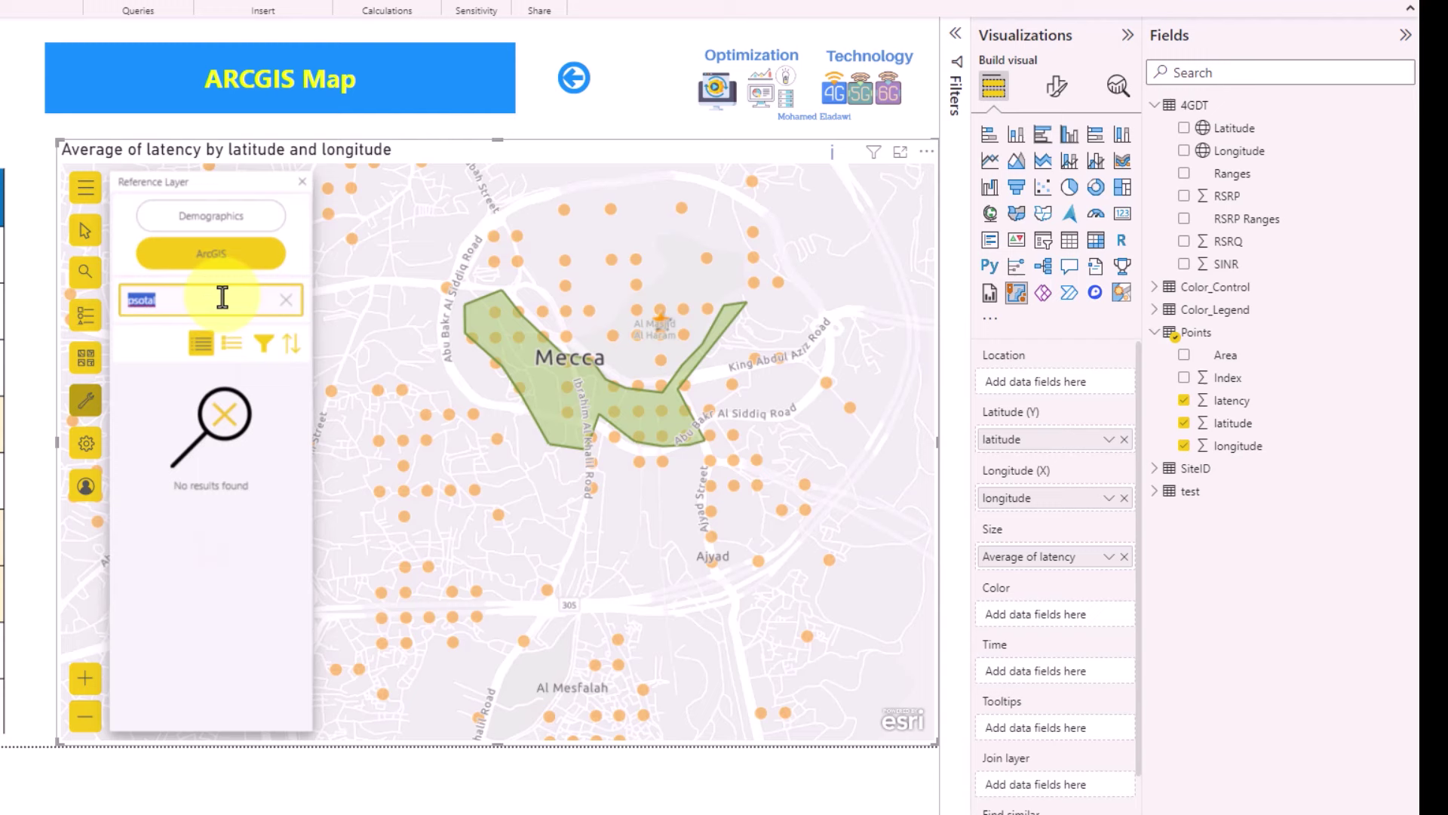
pyautogui.write('postal')
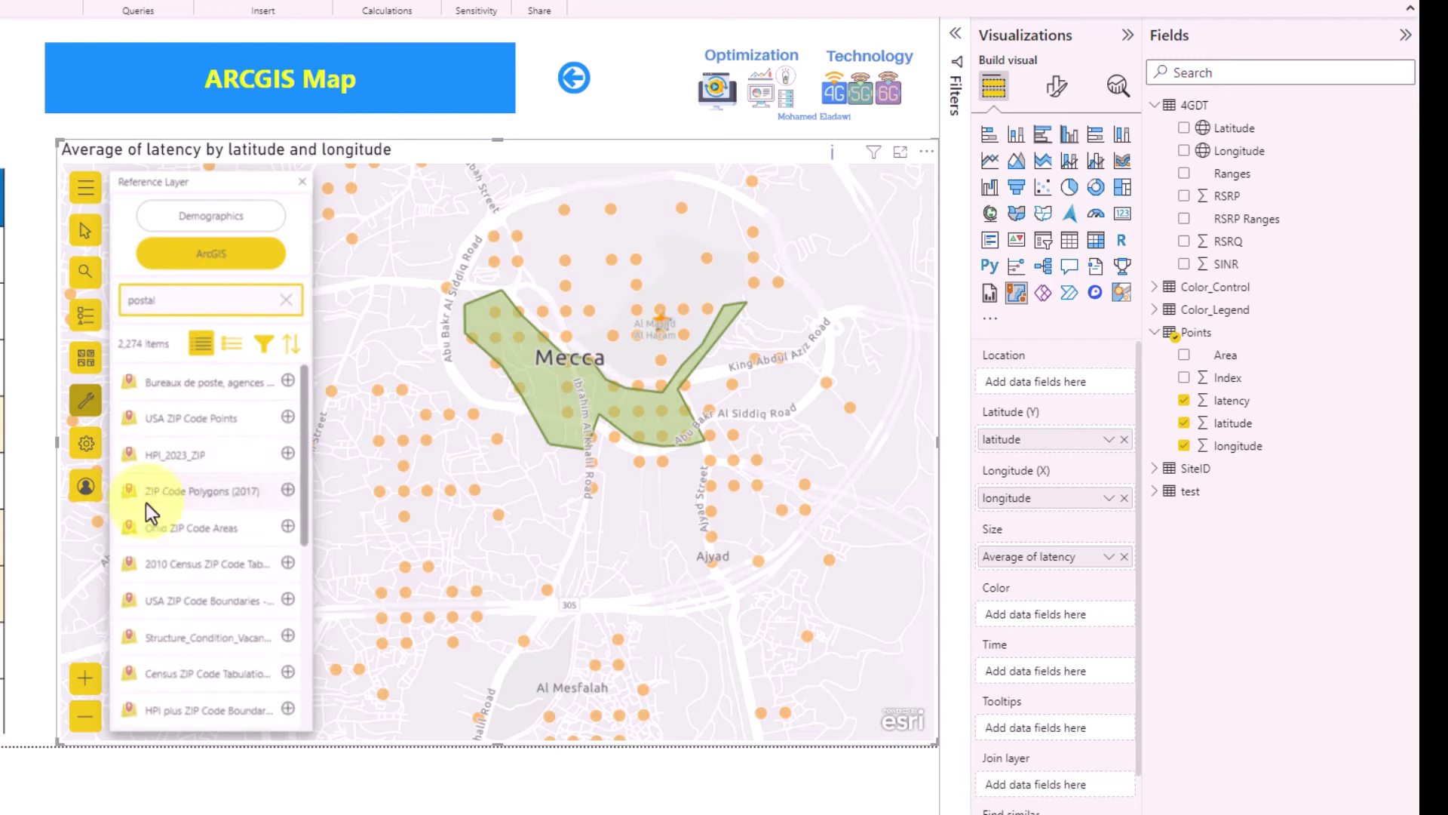
pyautogui.click(200, 500)
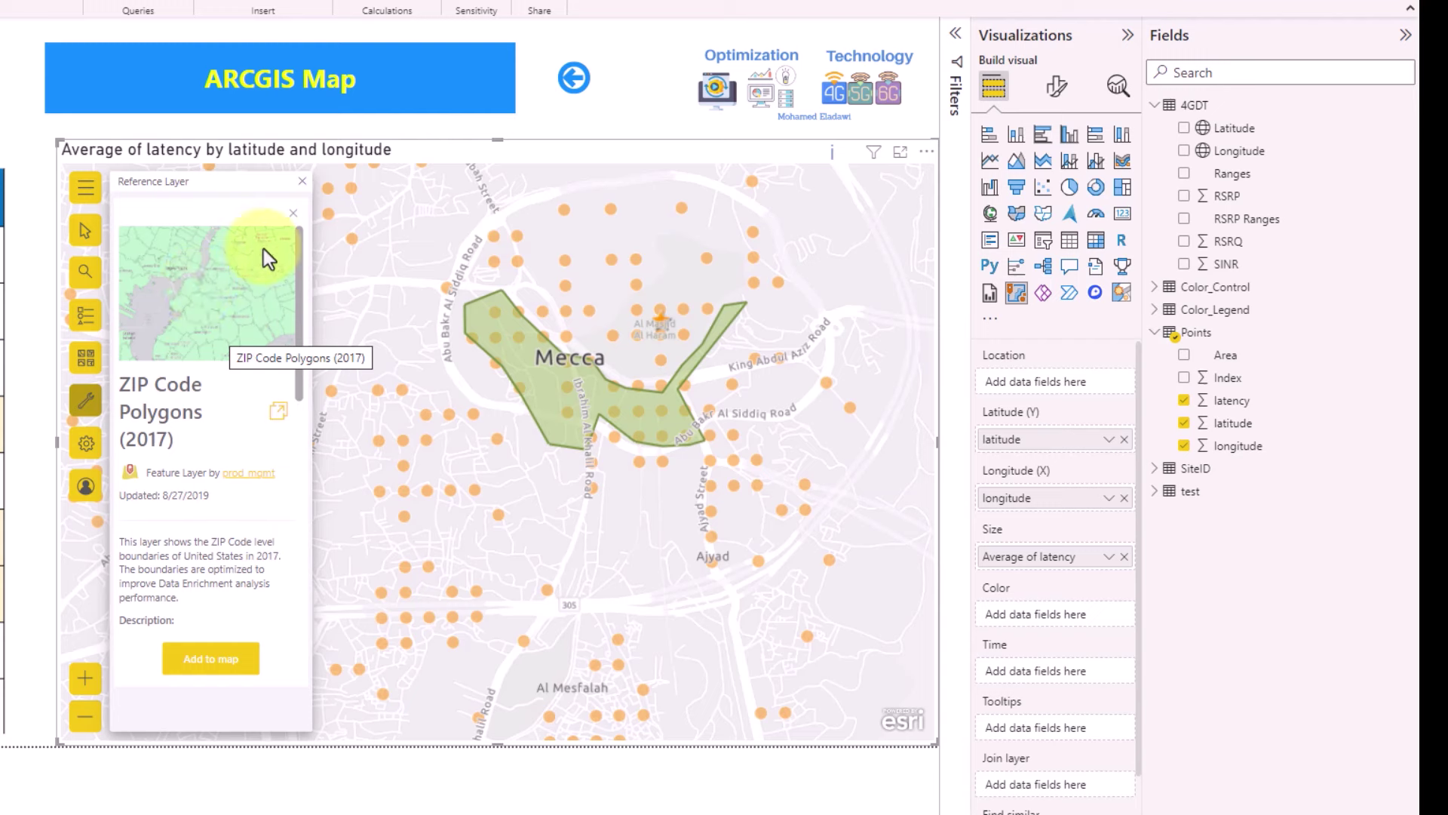
pyautogui.click(294, 213)
pyautogui.click(303, 182)
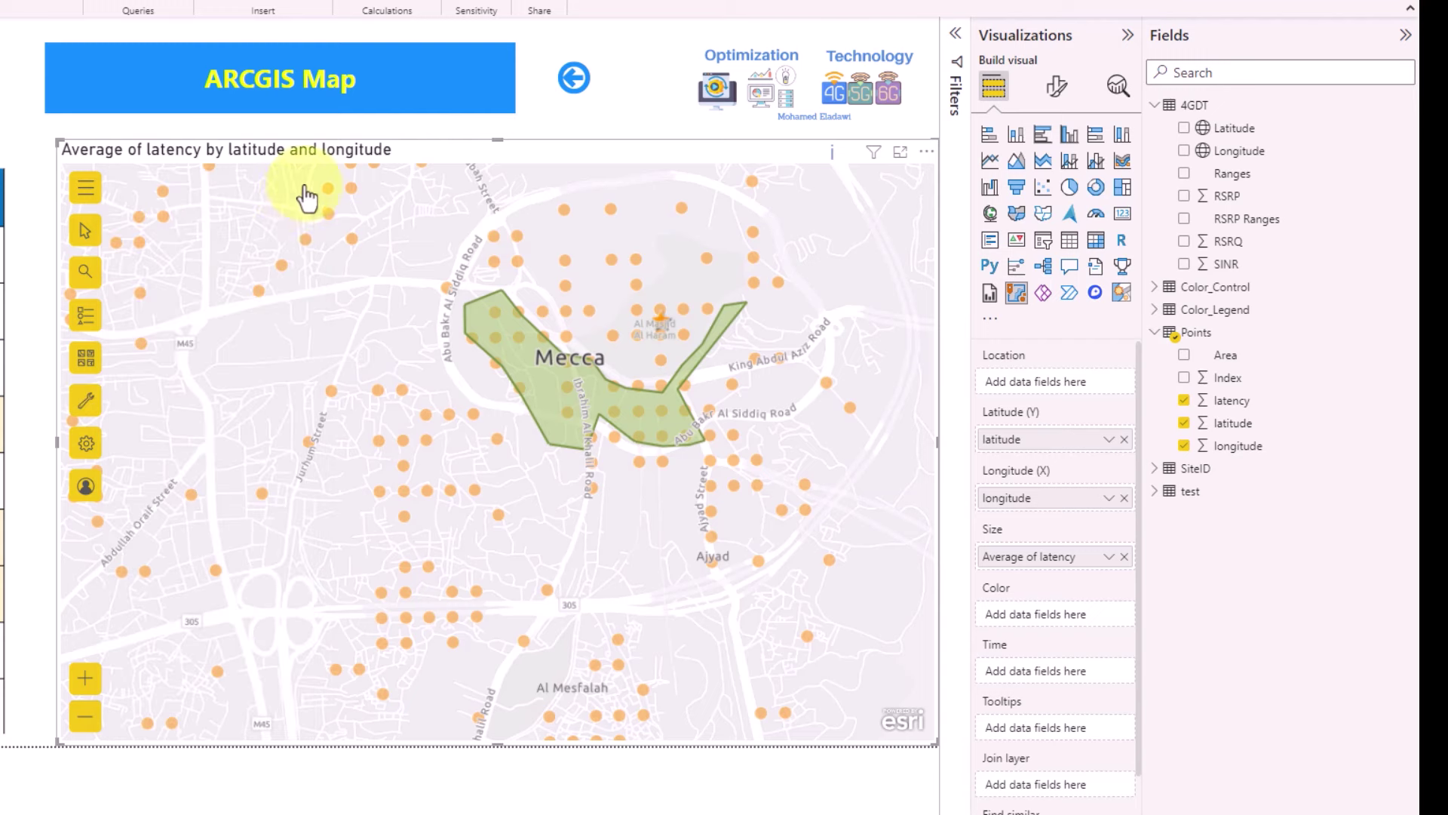